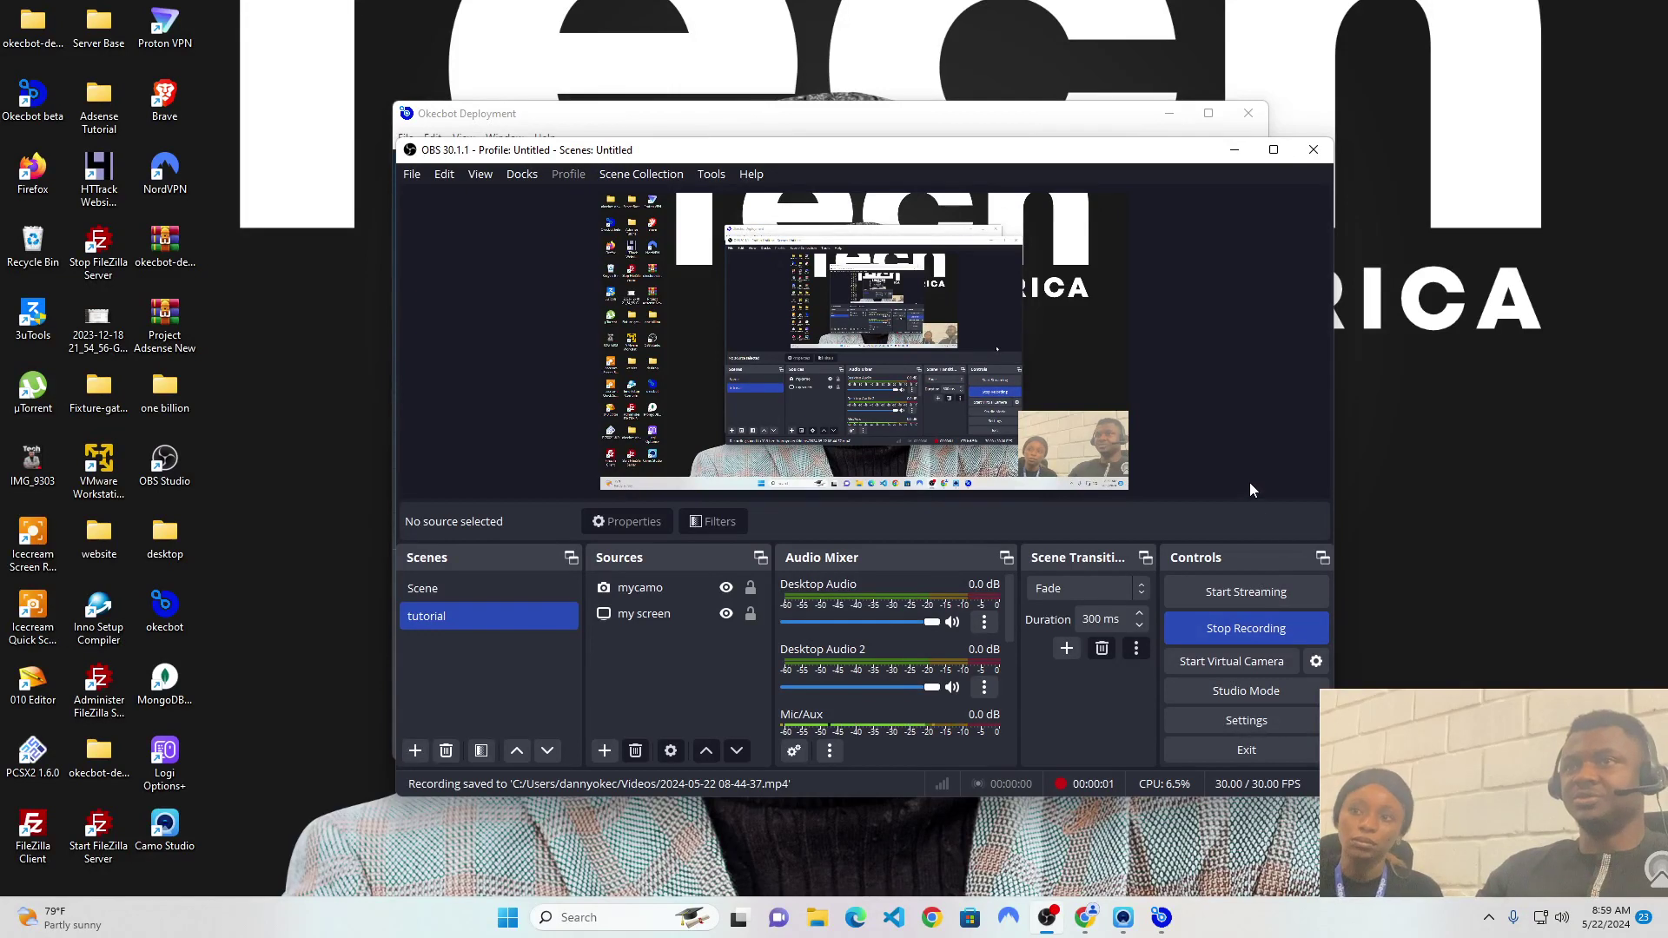
- Minimize the recording window and open the Executables page of Okecbot Deployment
click(1232, 153)
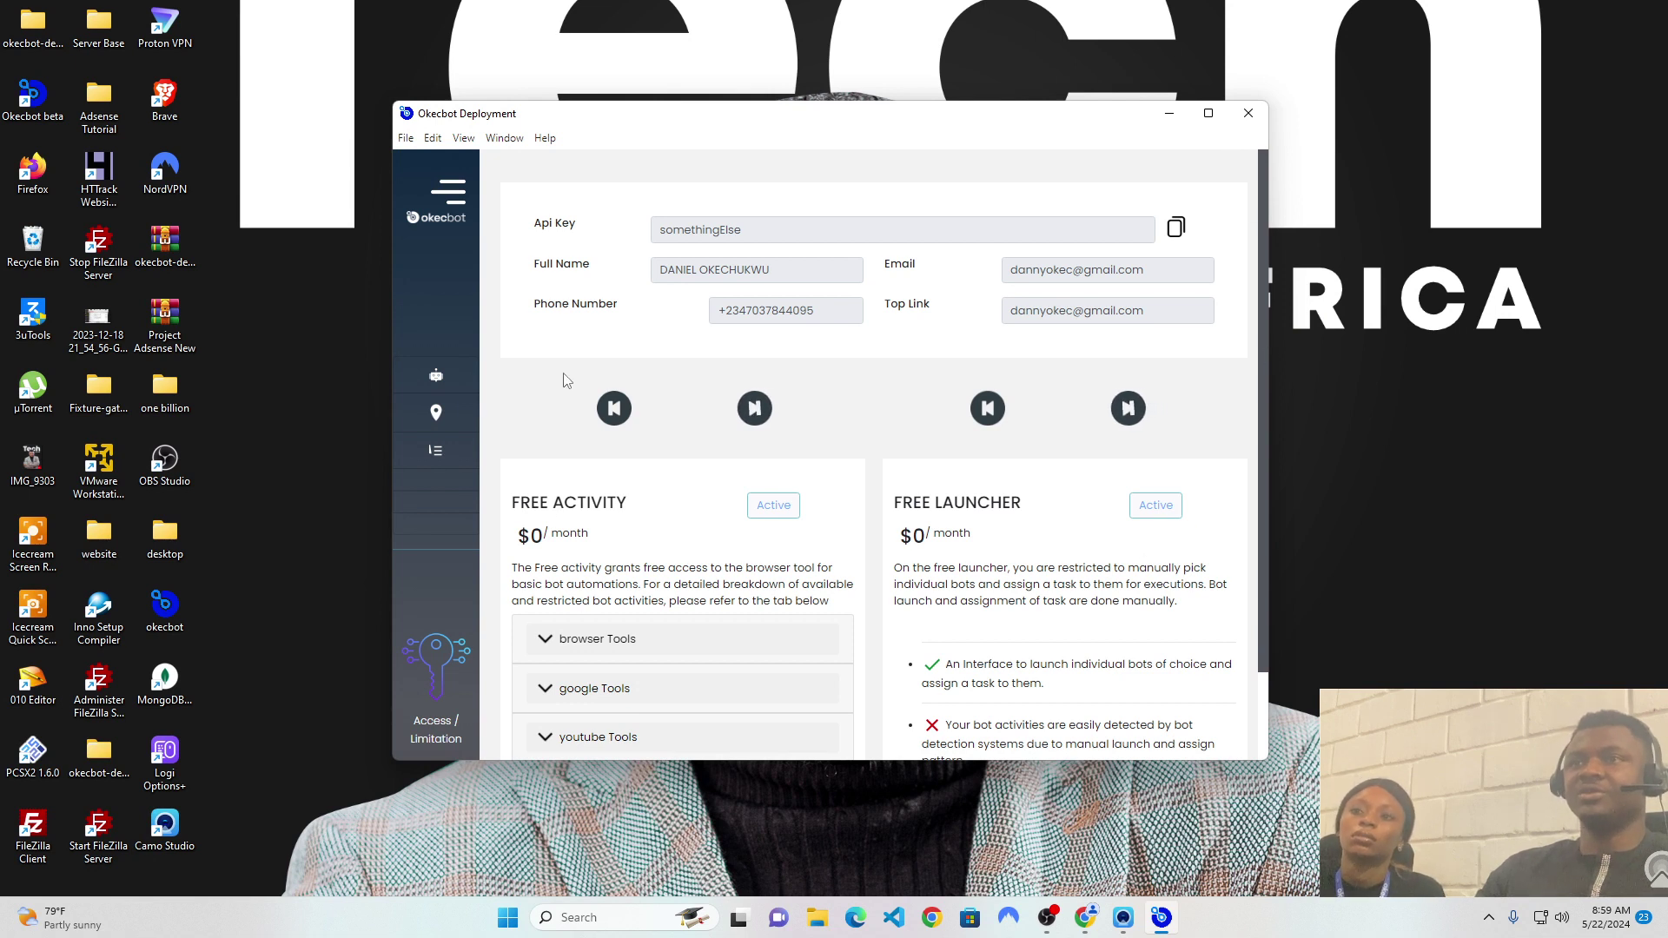
click(452, 185)
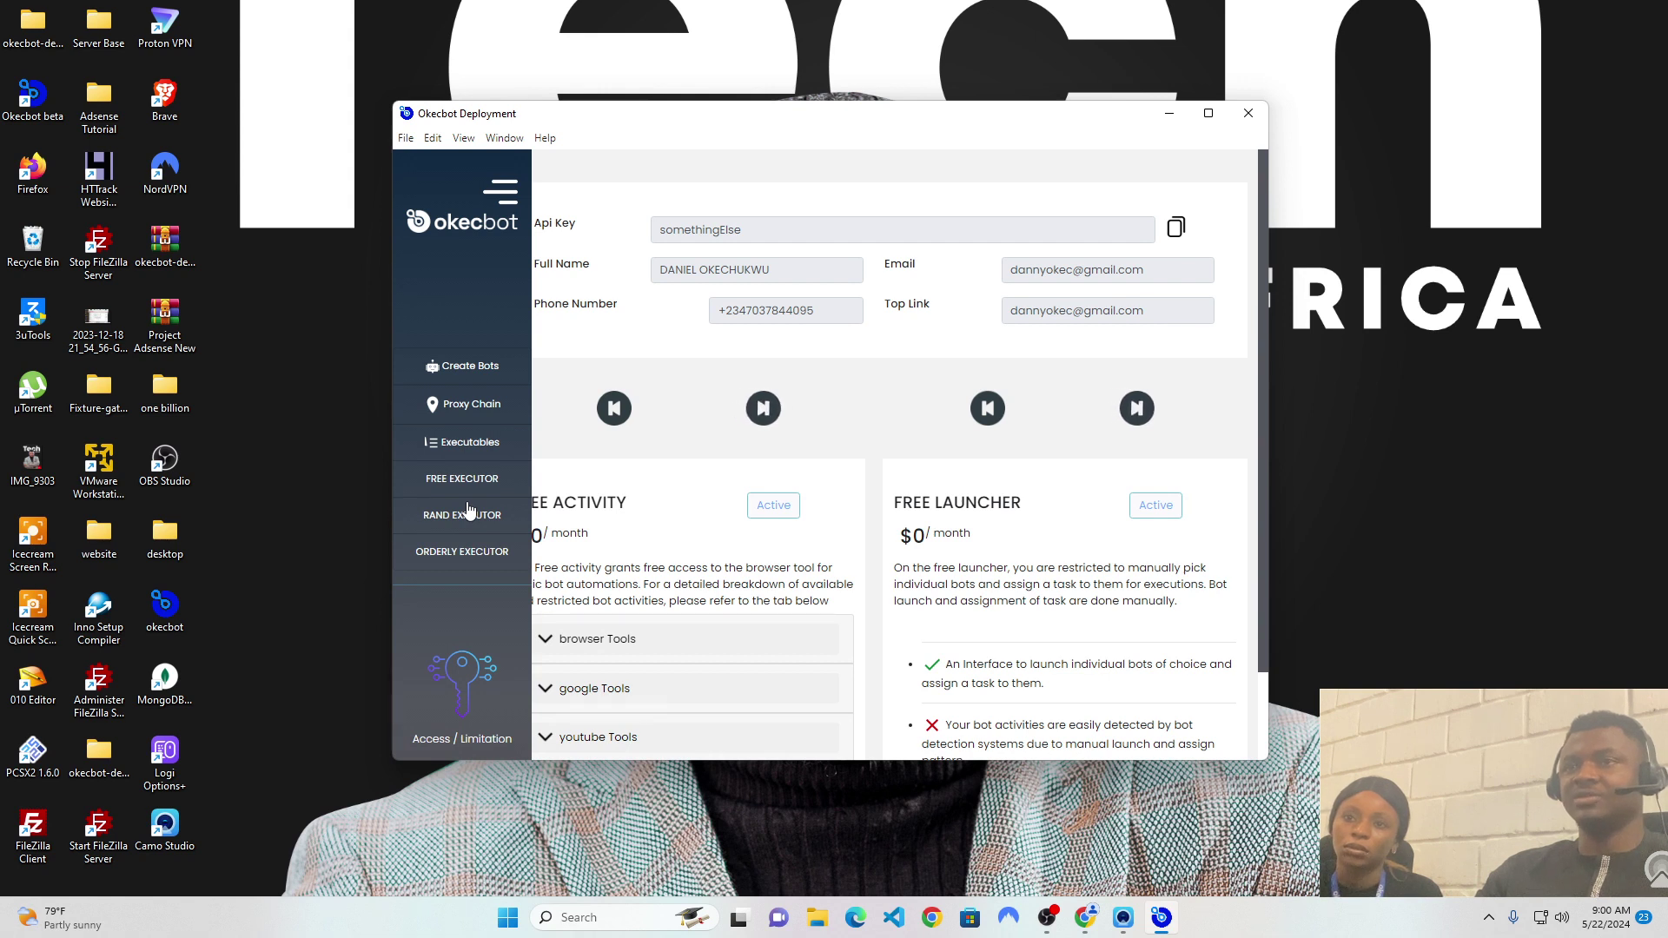
click(468, 447)
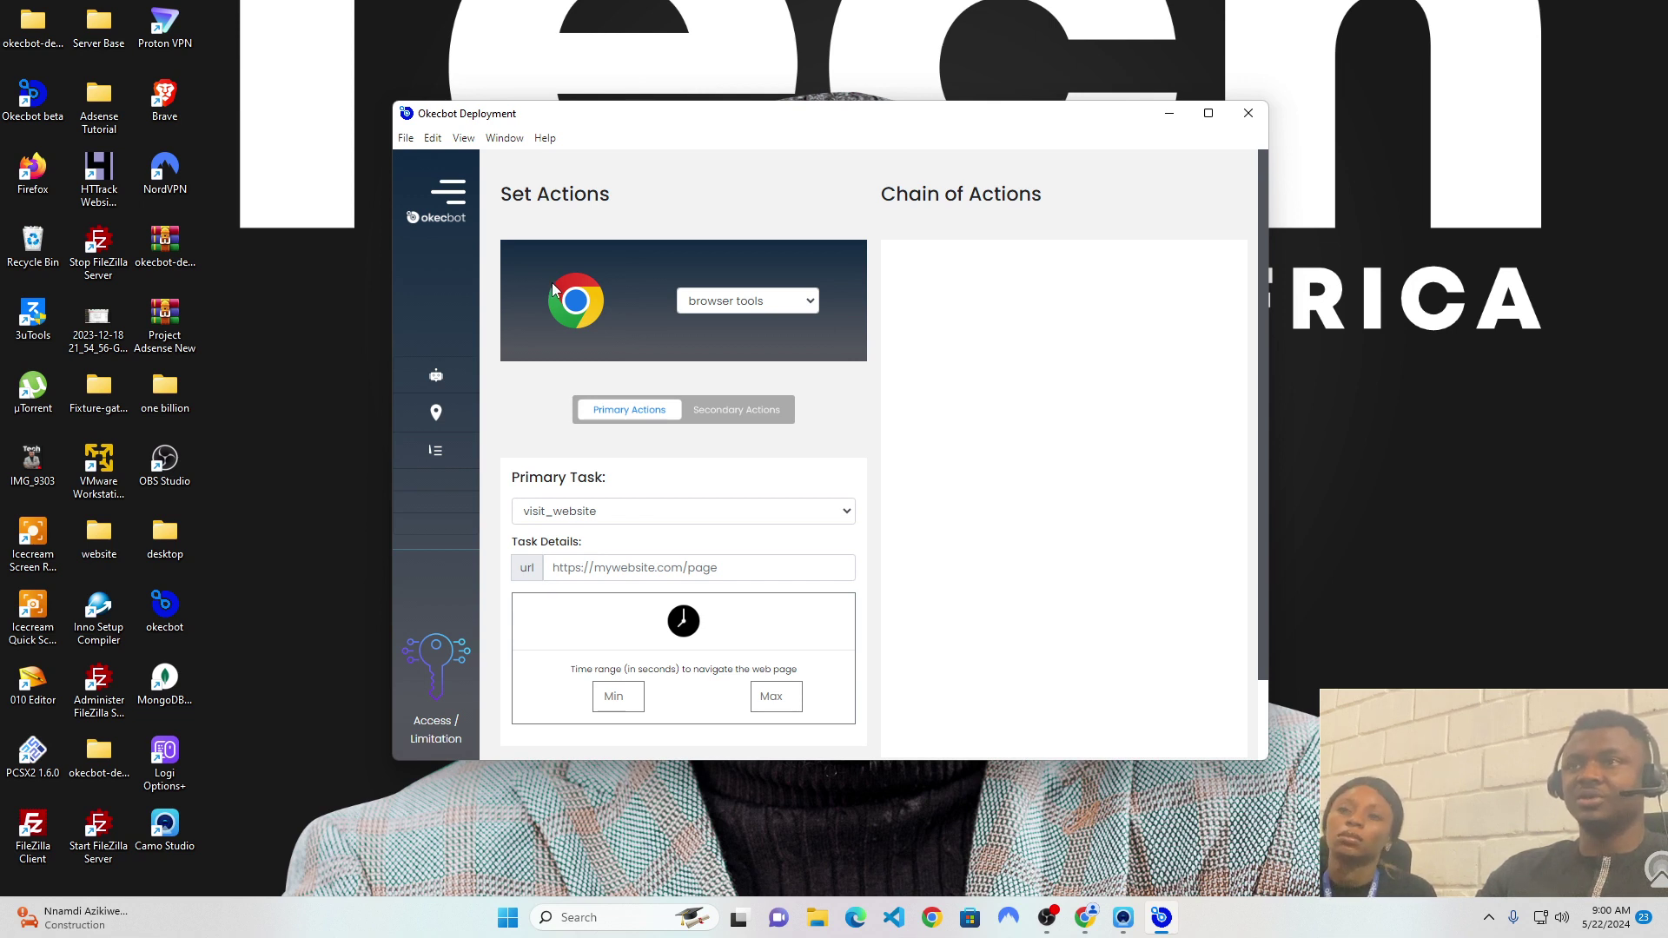
- Examine the available tool categories, the primary task choices and the secondary action settings for browser tools
click(704, 304)
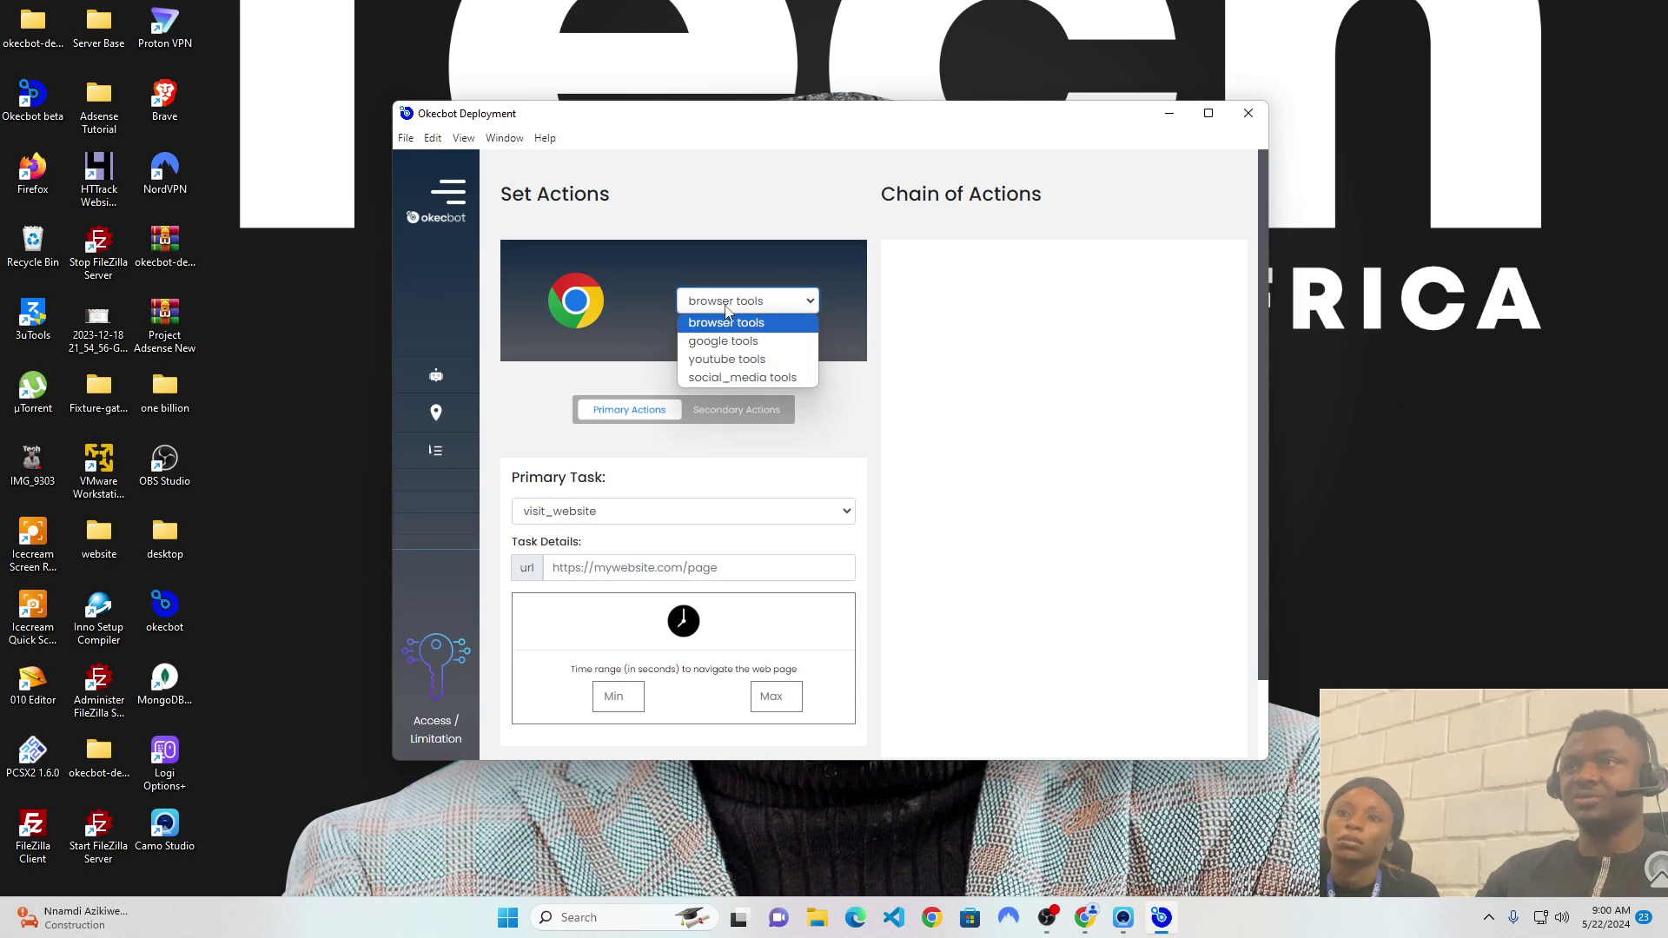
click(572, 460)
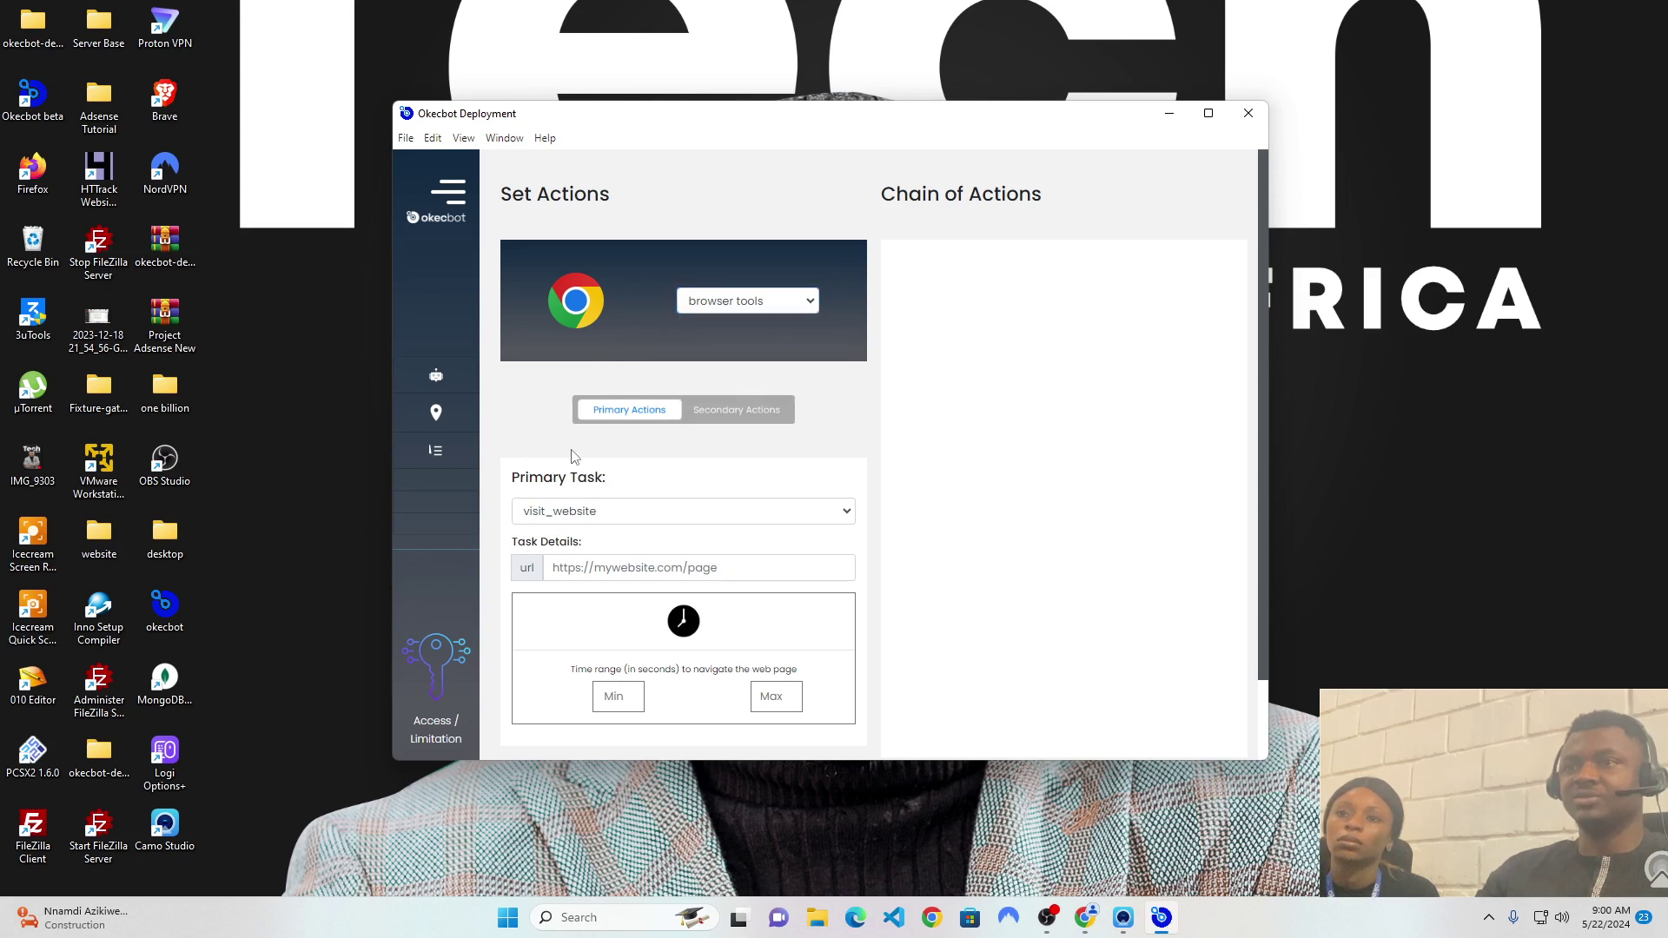
click(620, 519)
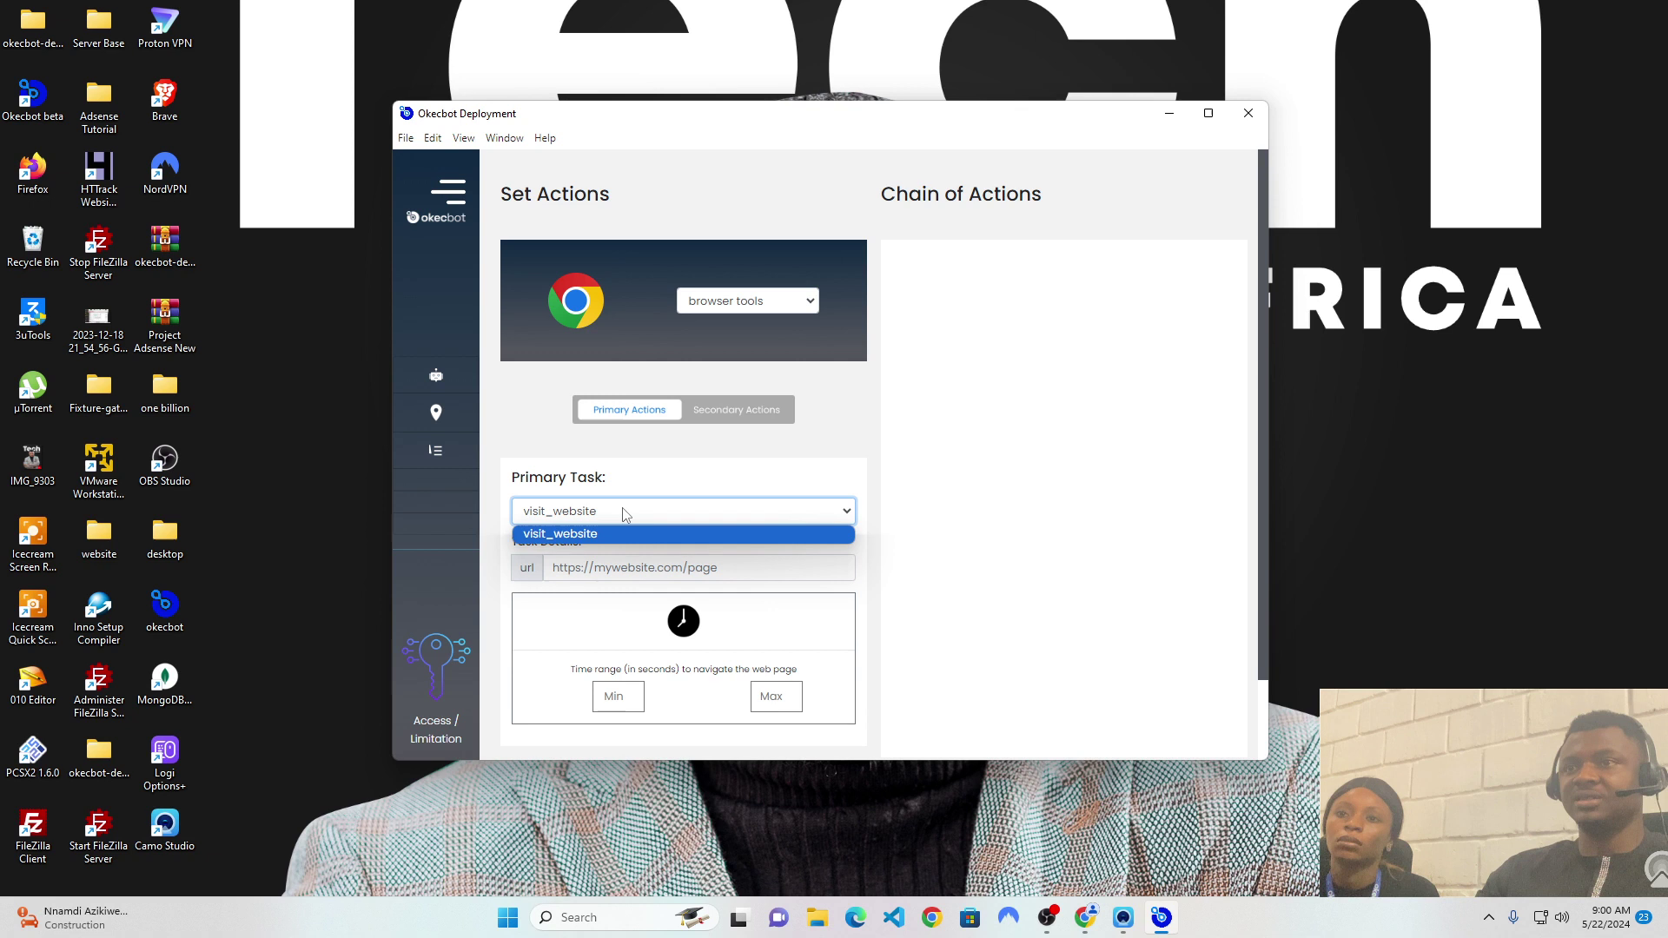
click(751, 412)
click(751, 411)
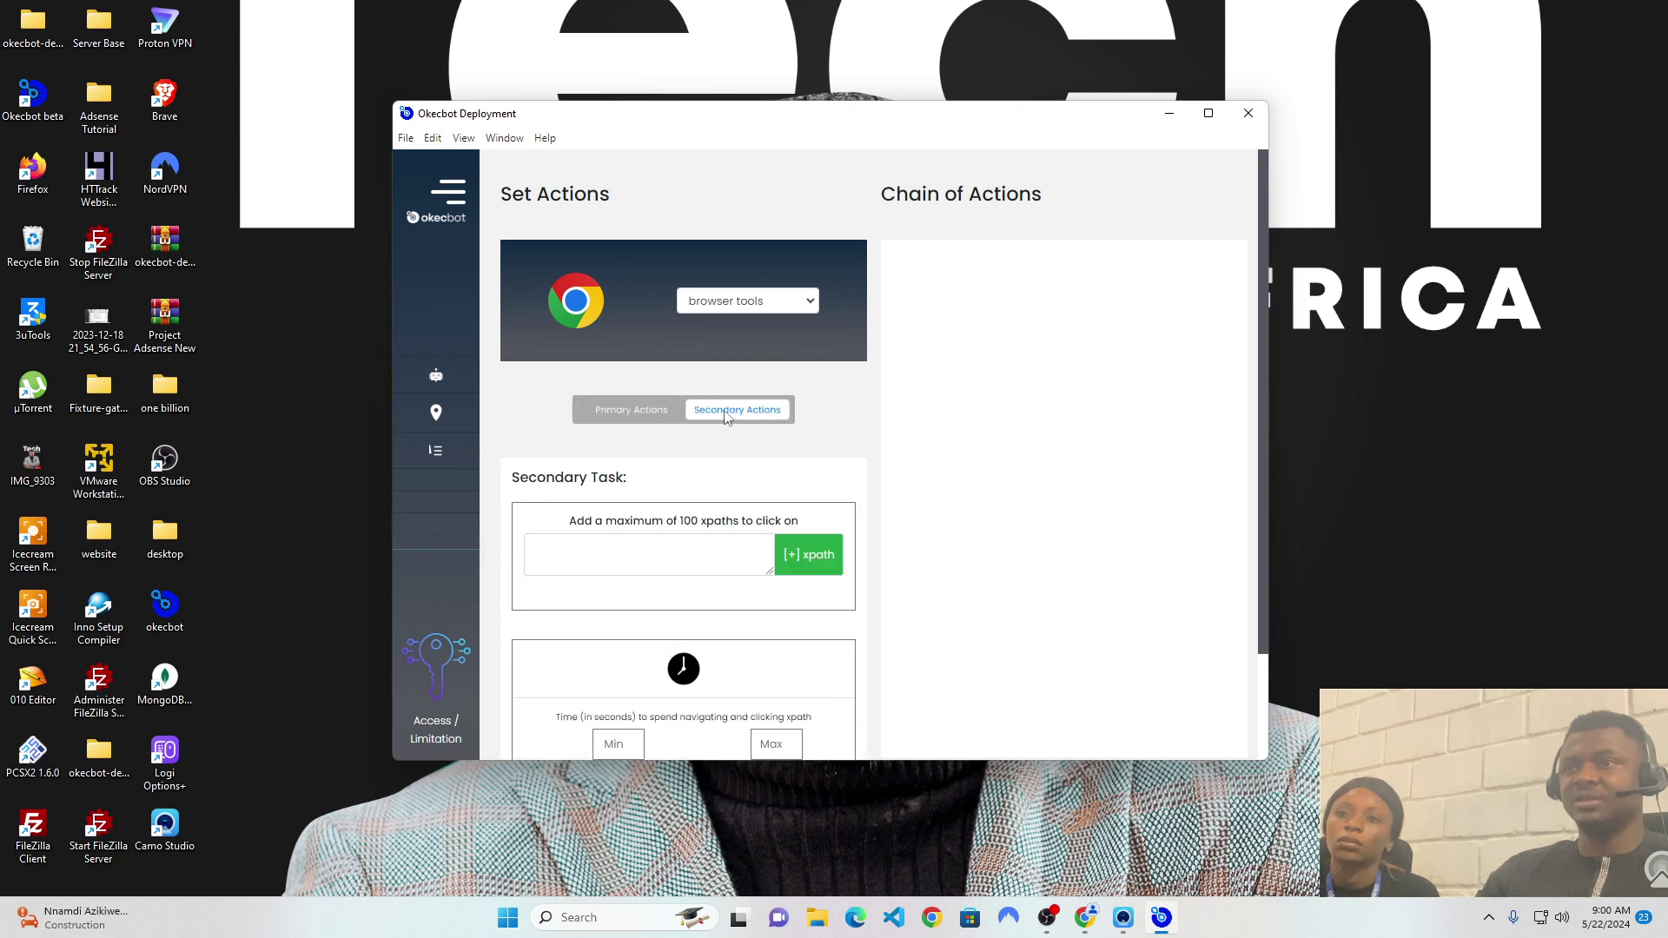
click(654, 413)
scroll(552, 647, down, 1)
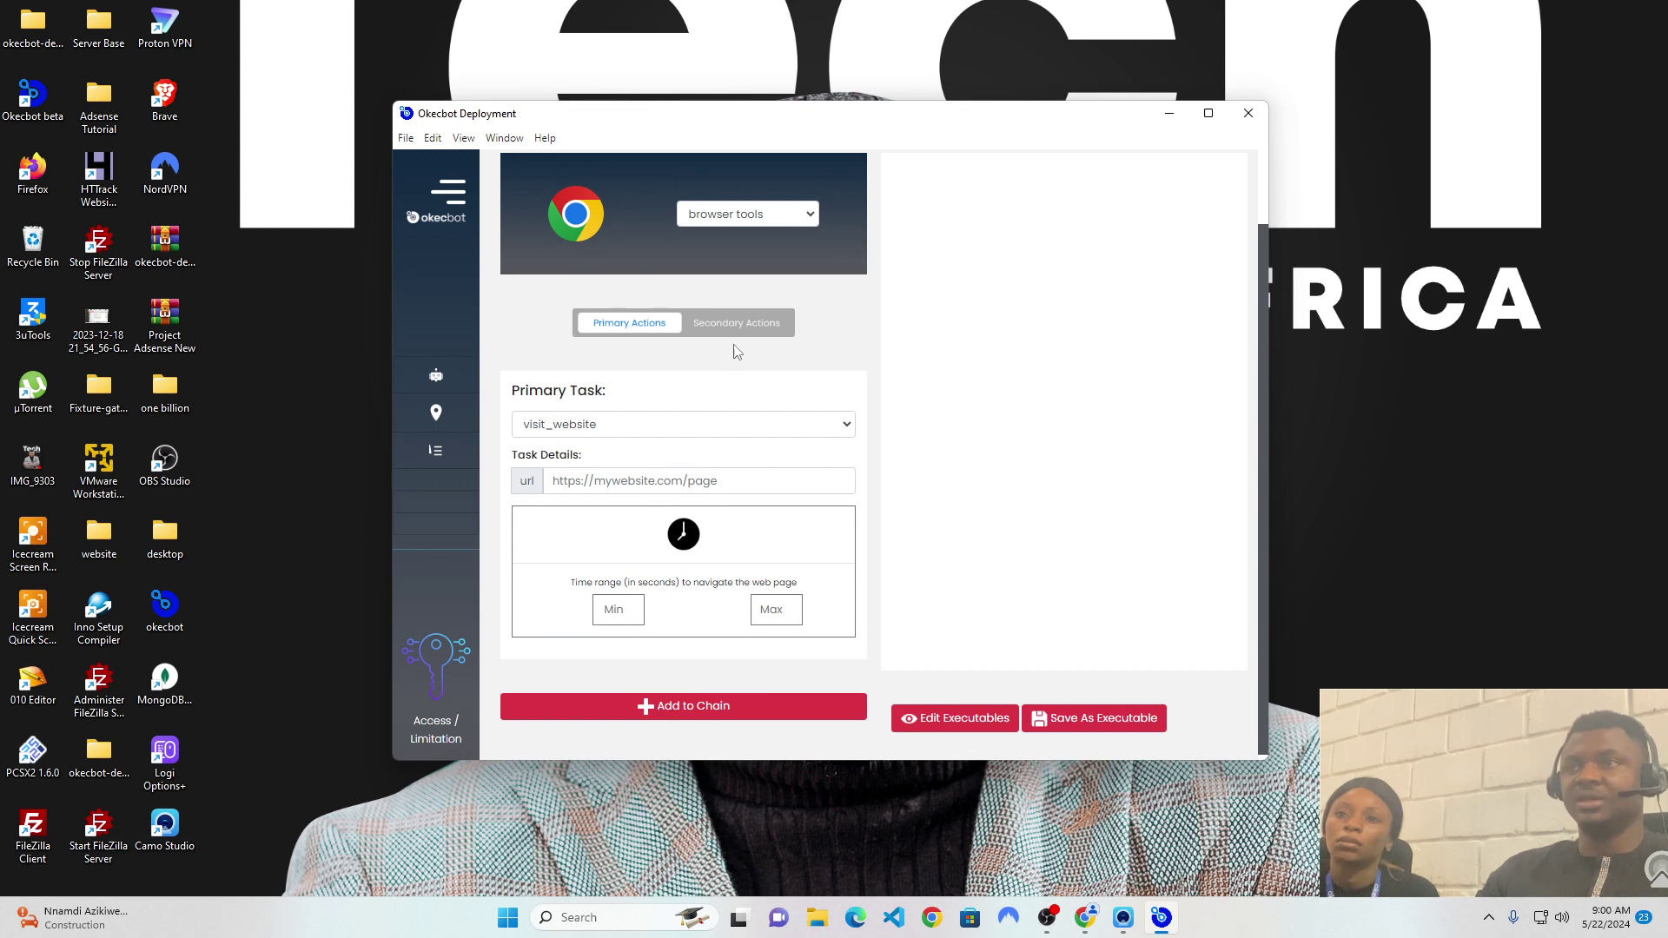
click(743, 324)
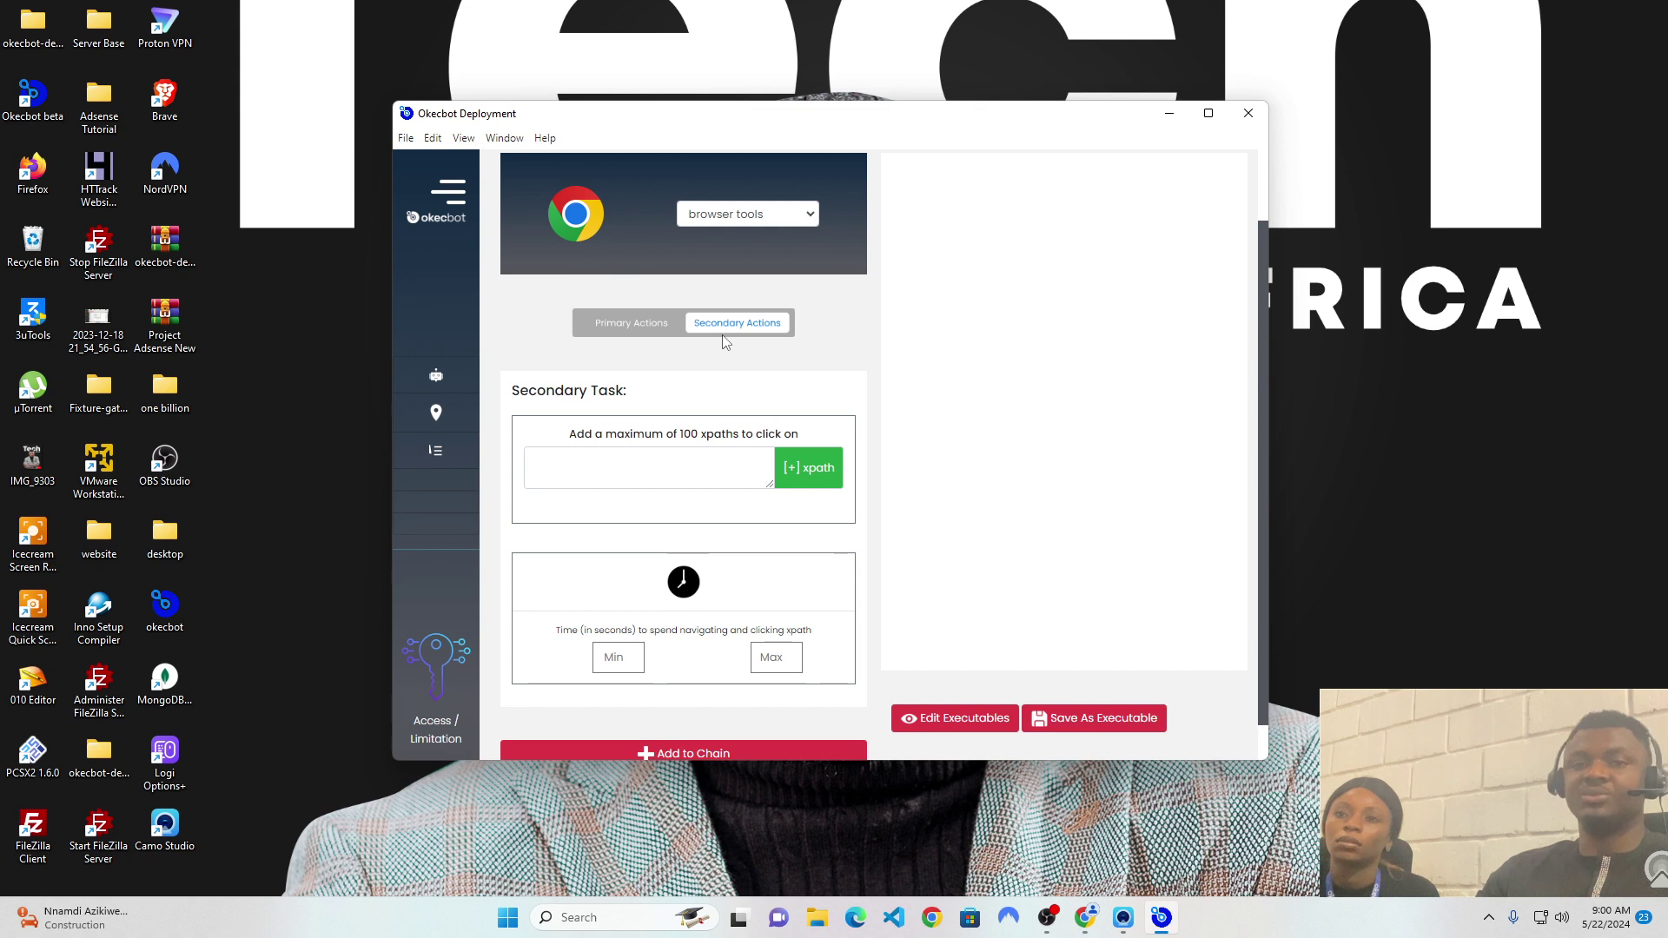
click(653, 325)
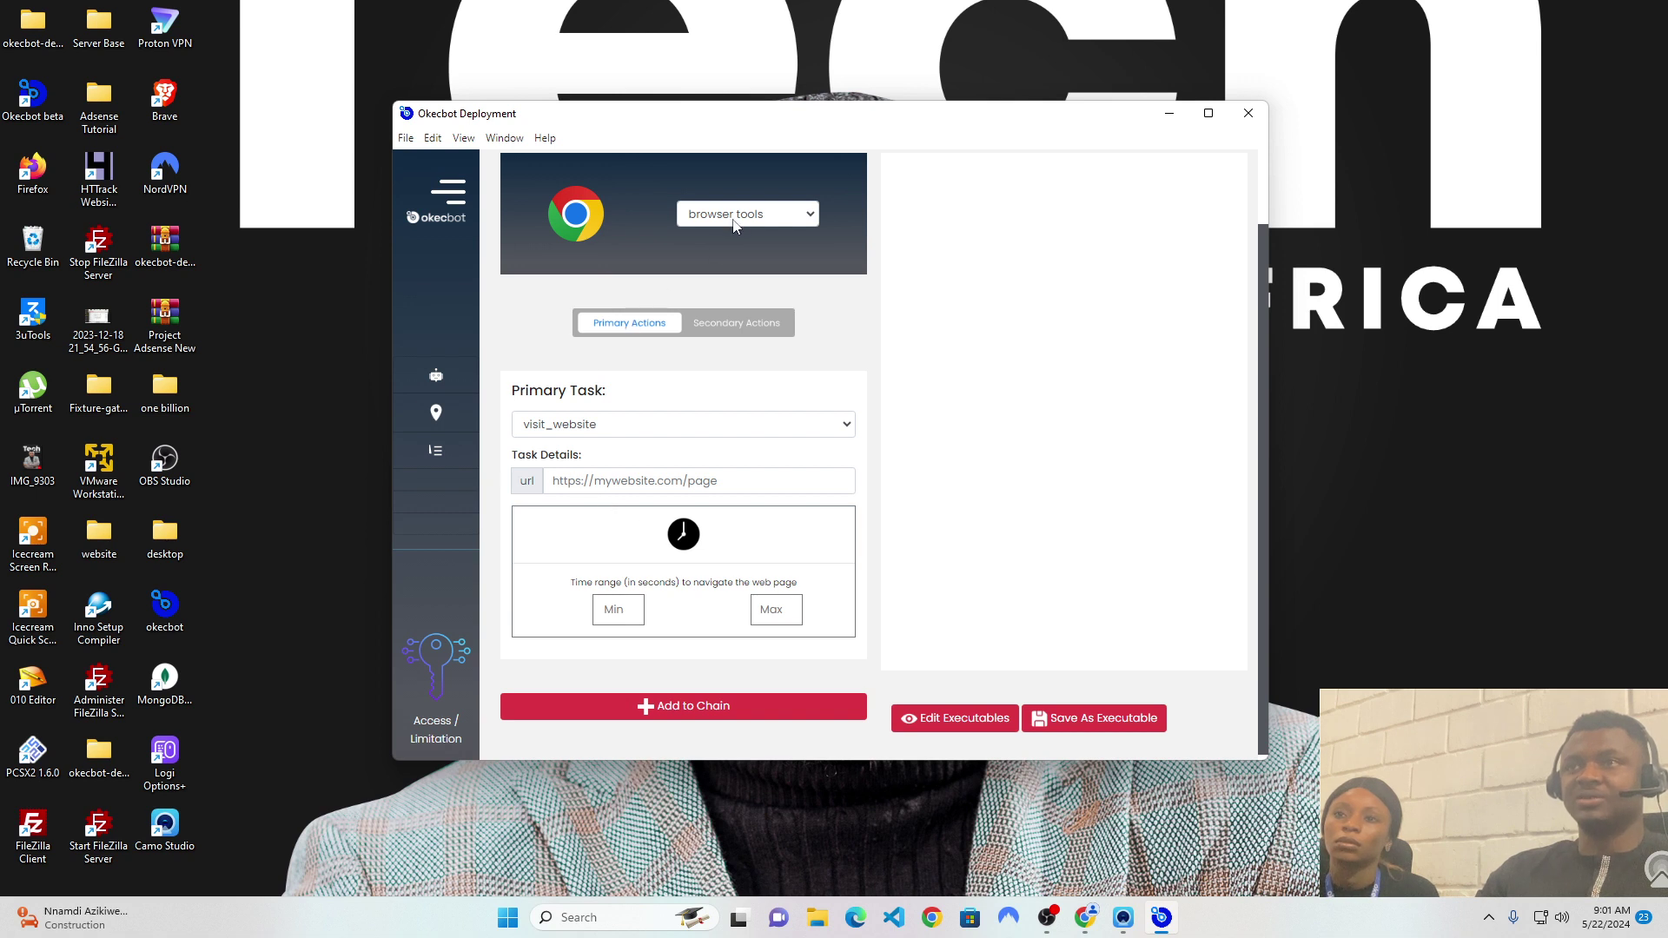
click(588, 429)
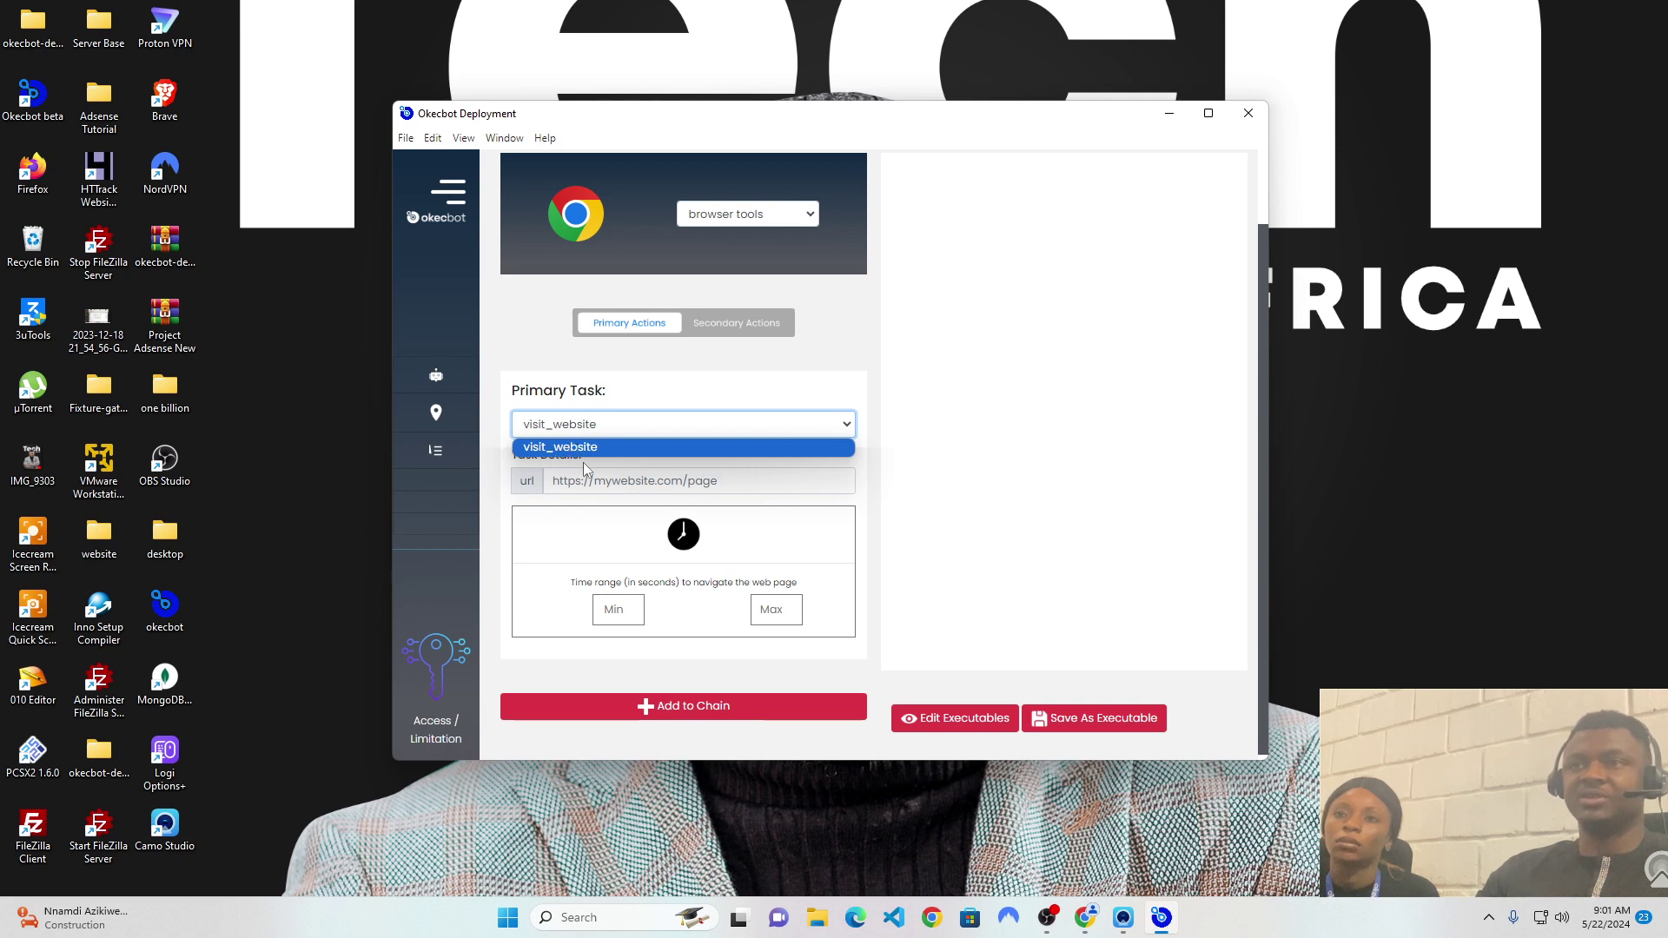
click(594, 474)
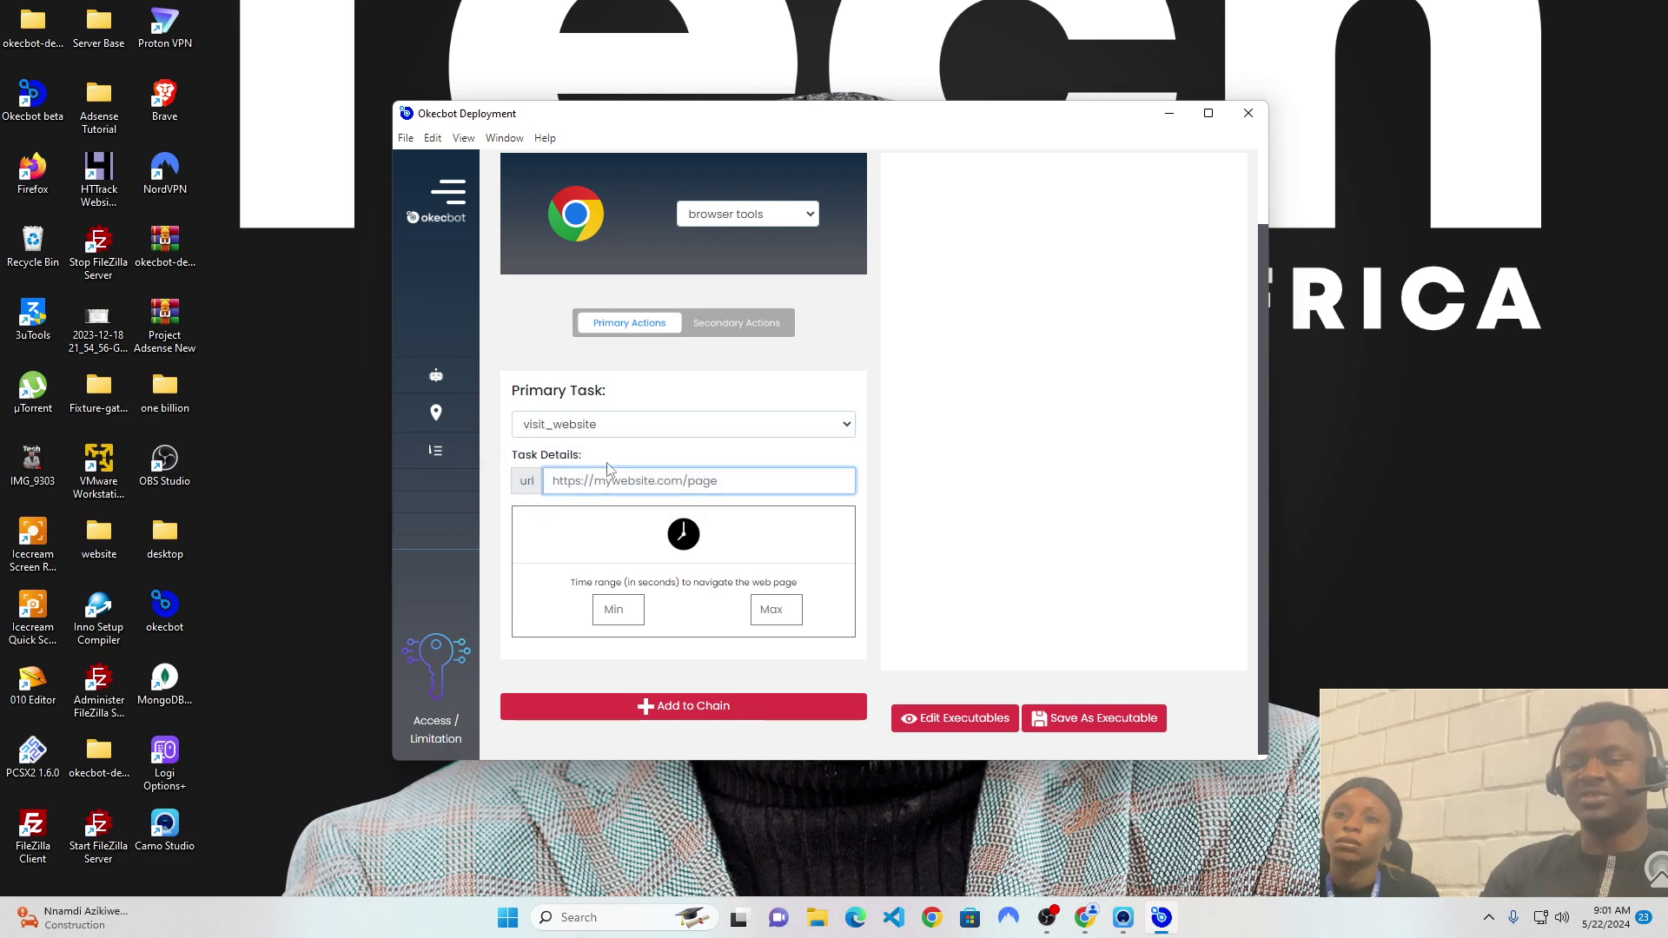
text(htt)
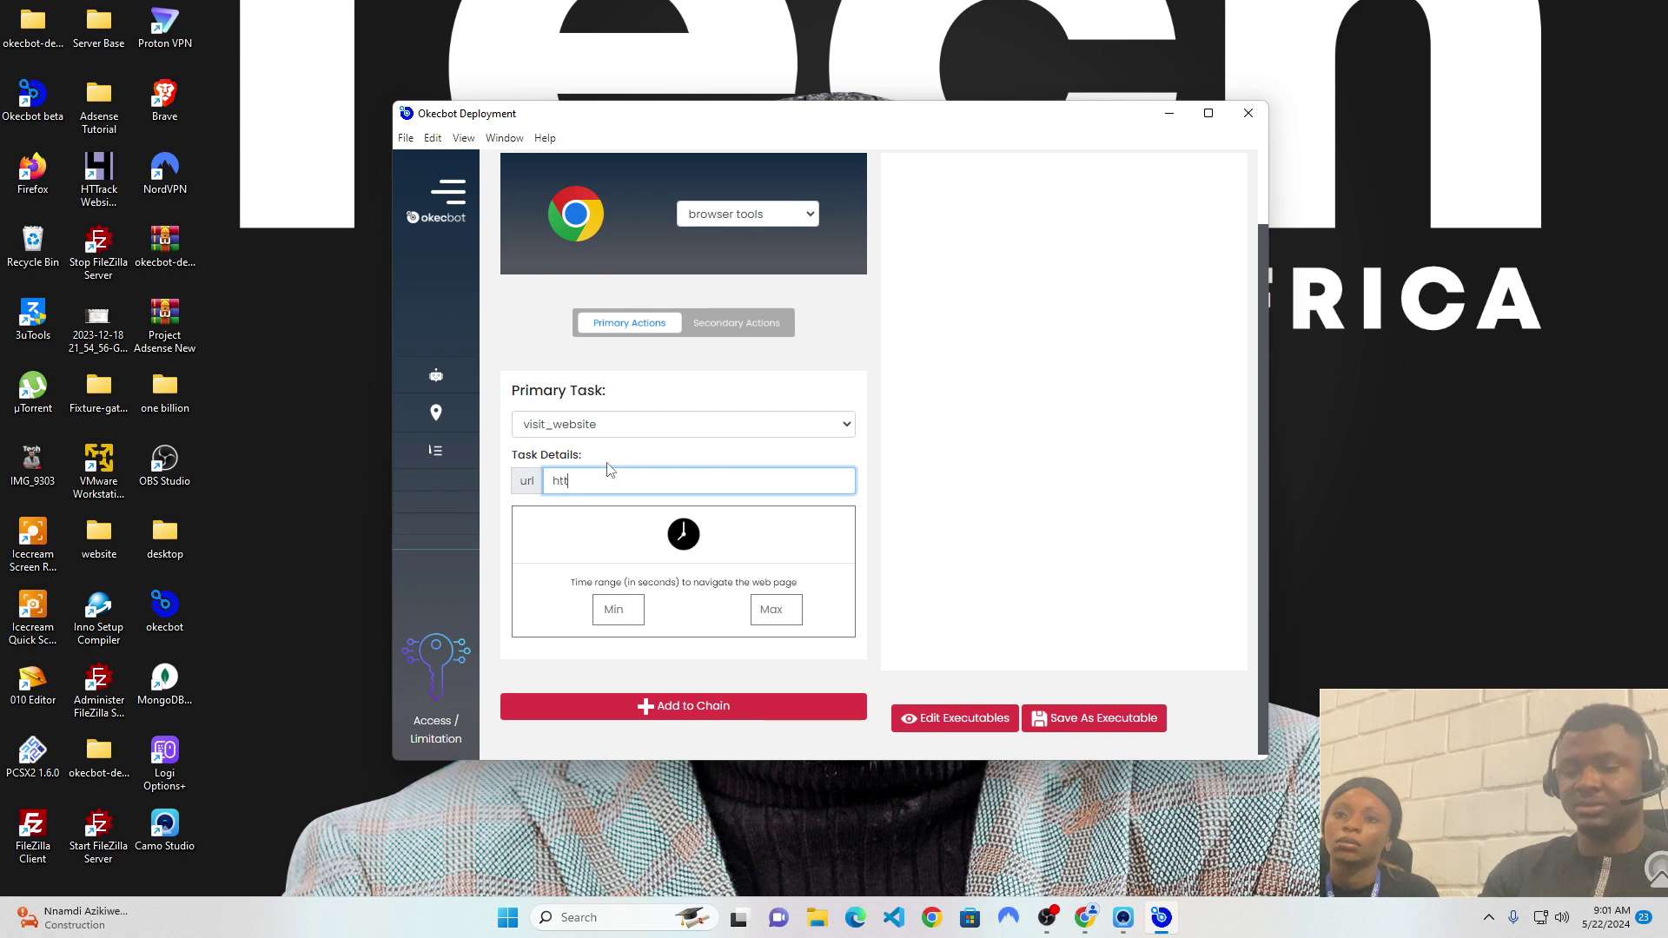
text(ps:)
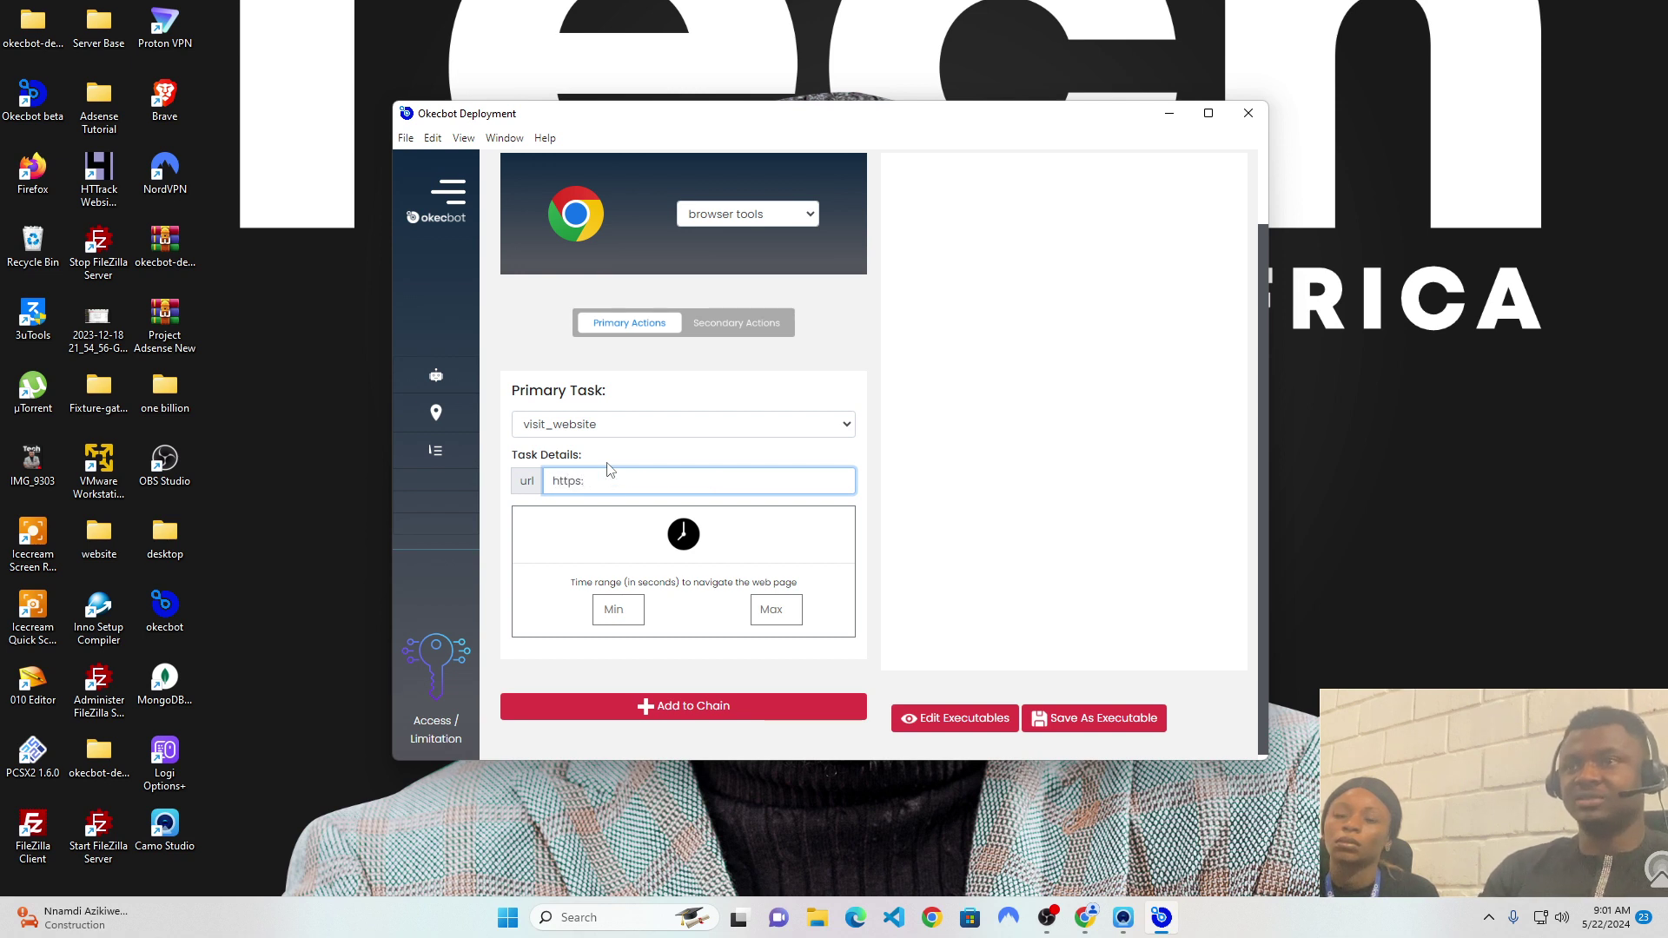
text(//)
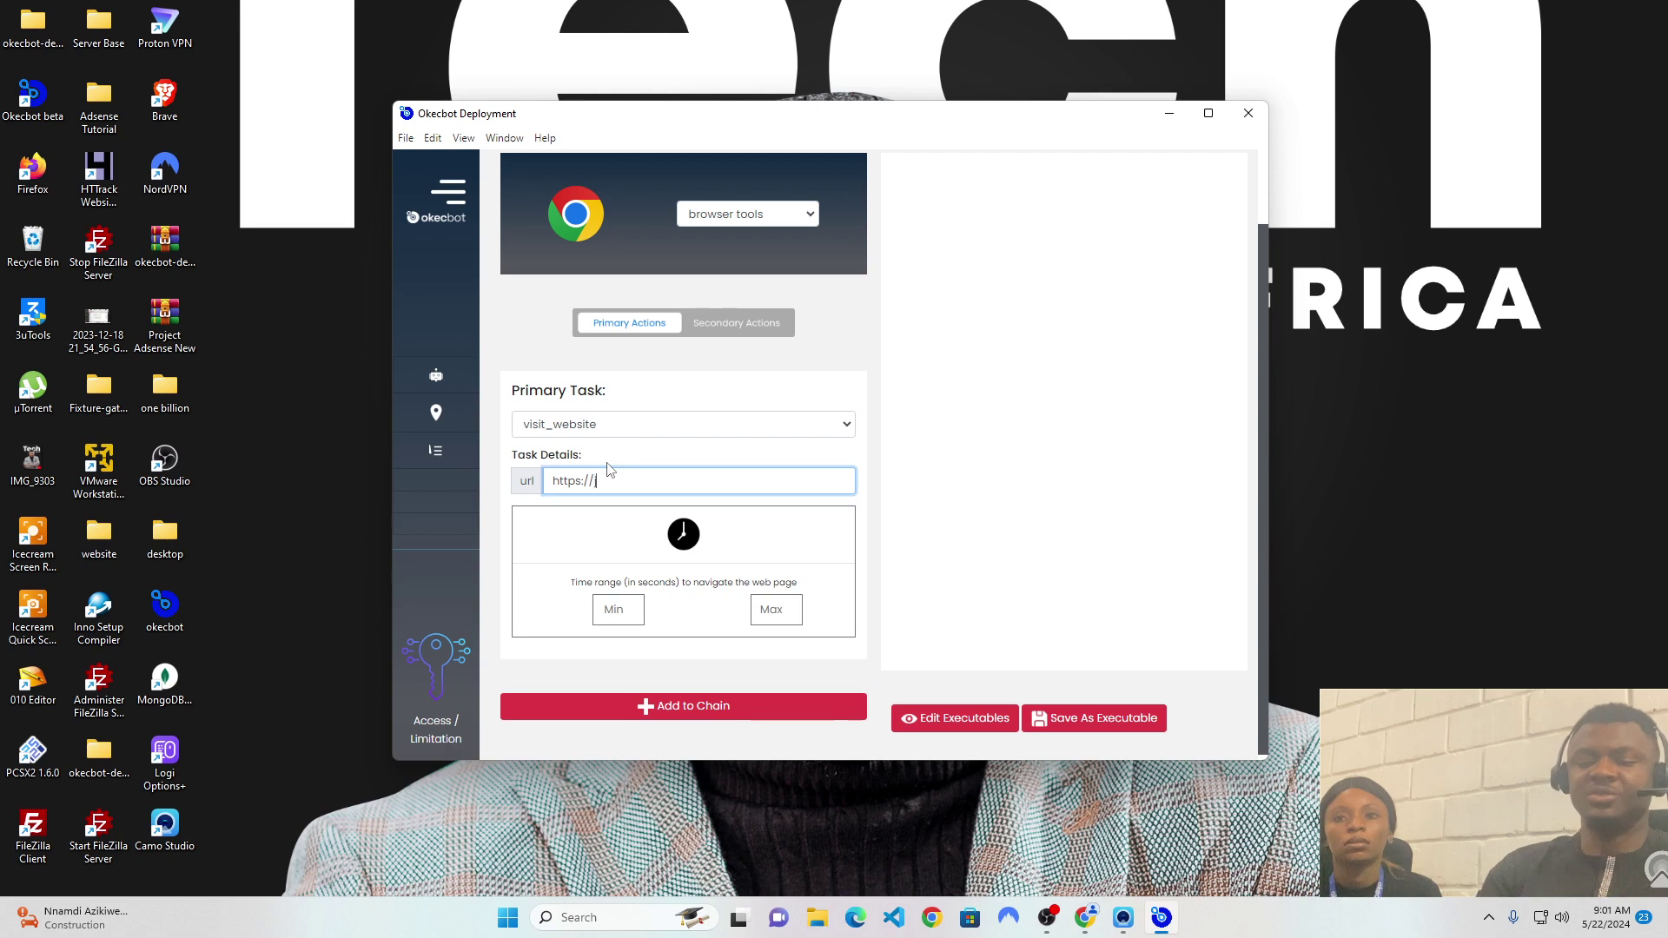
text(jumia.com)
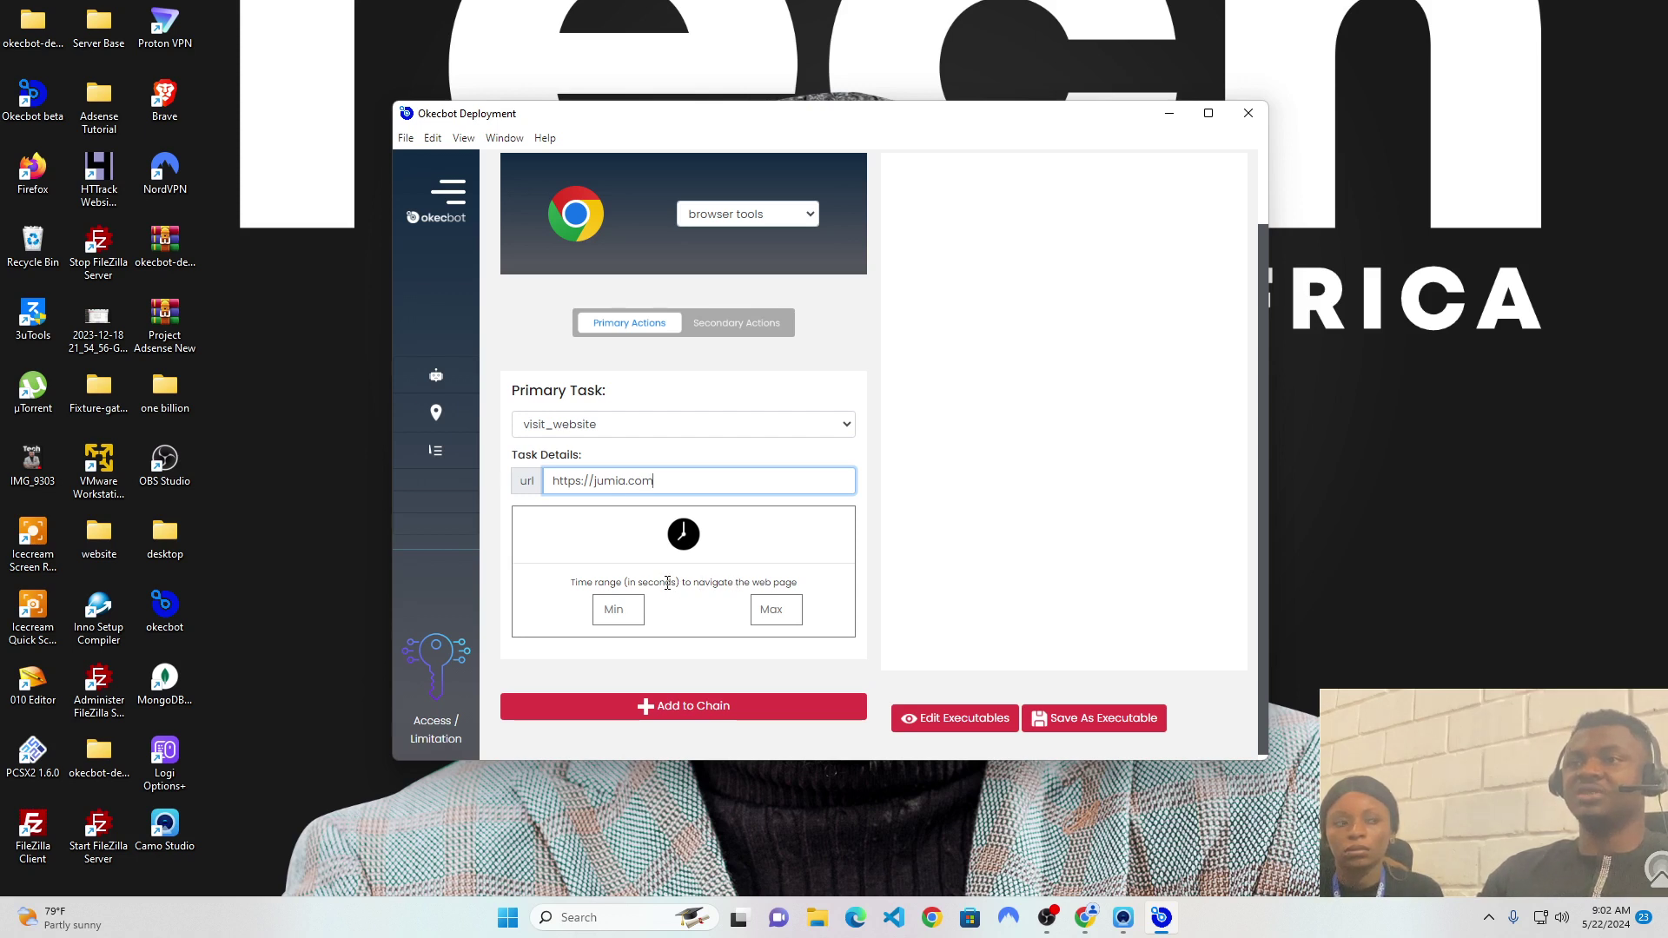
- Set the time range for navigating the web page to a minimum of 10 and a maximum of 15 seconds
click(617, 608)
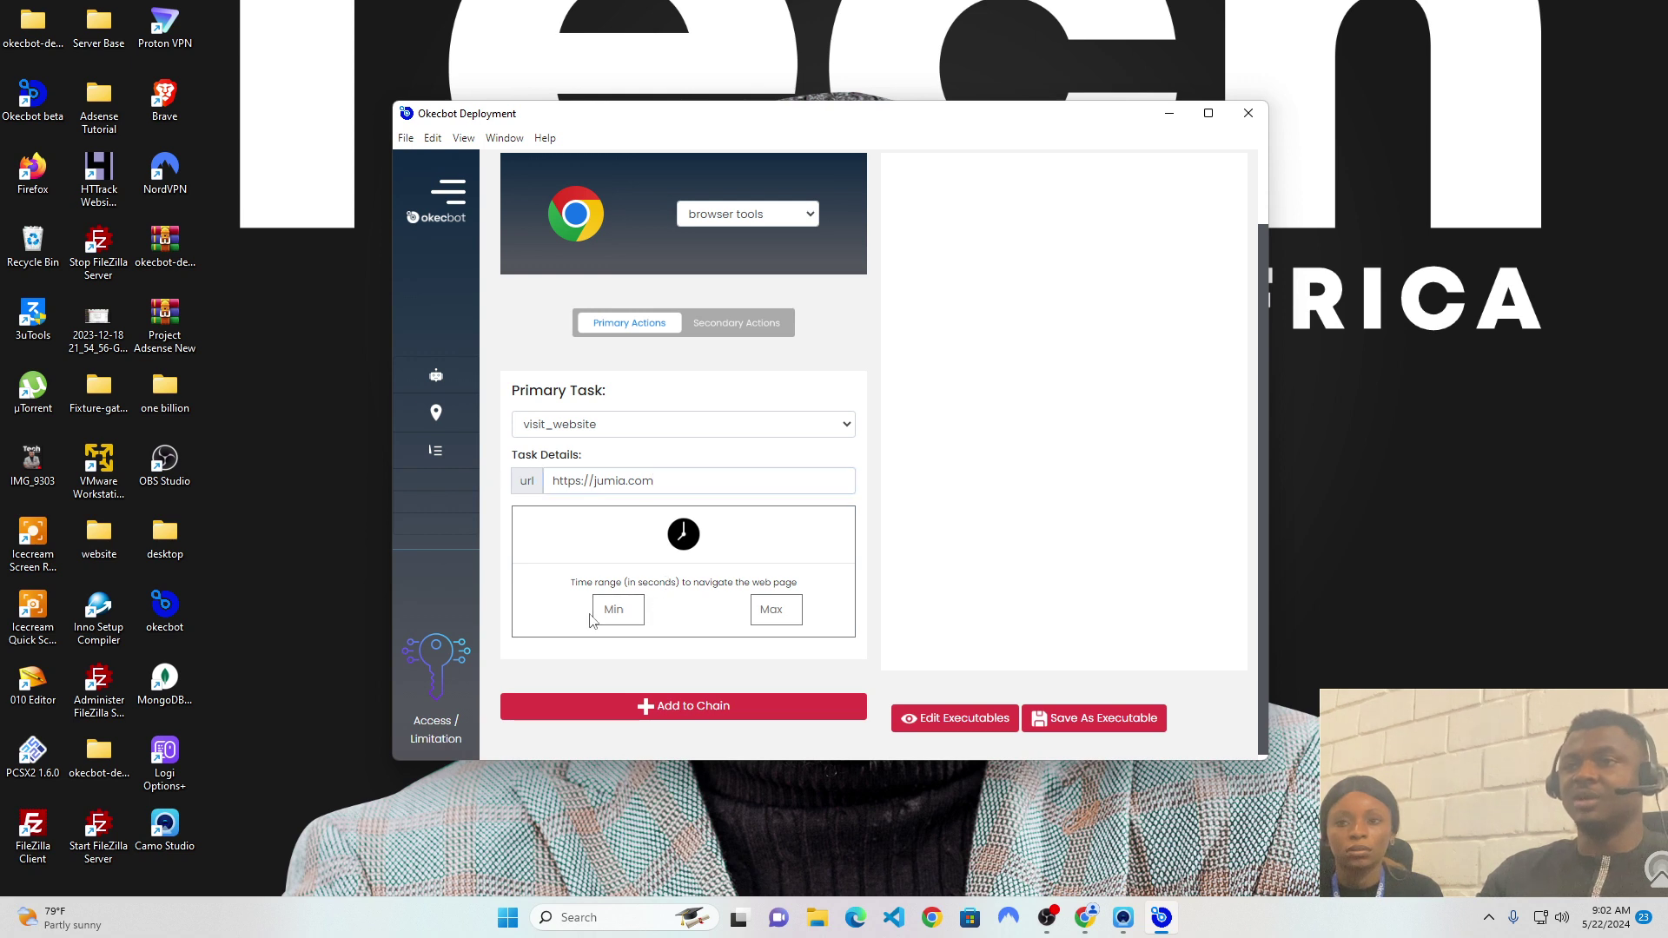
text(10)
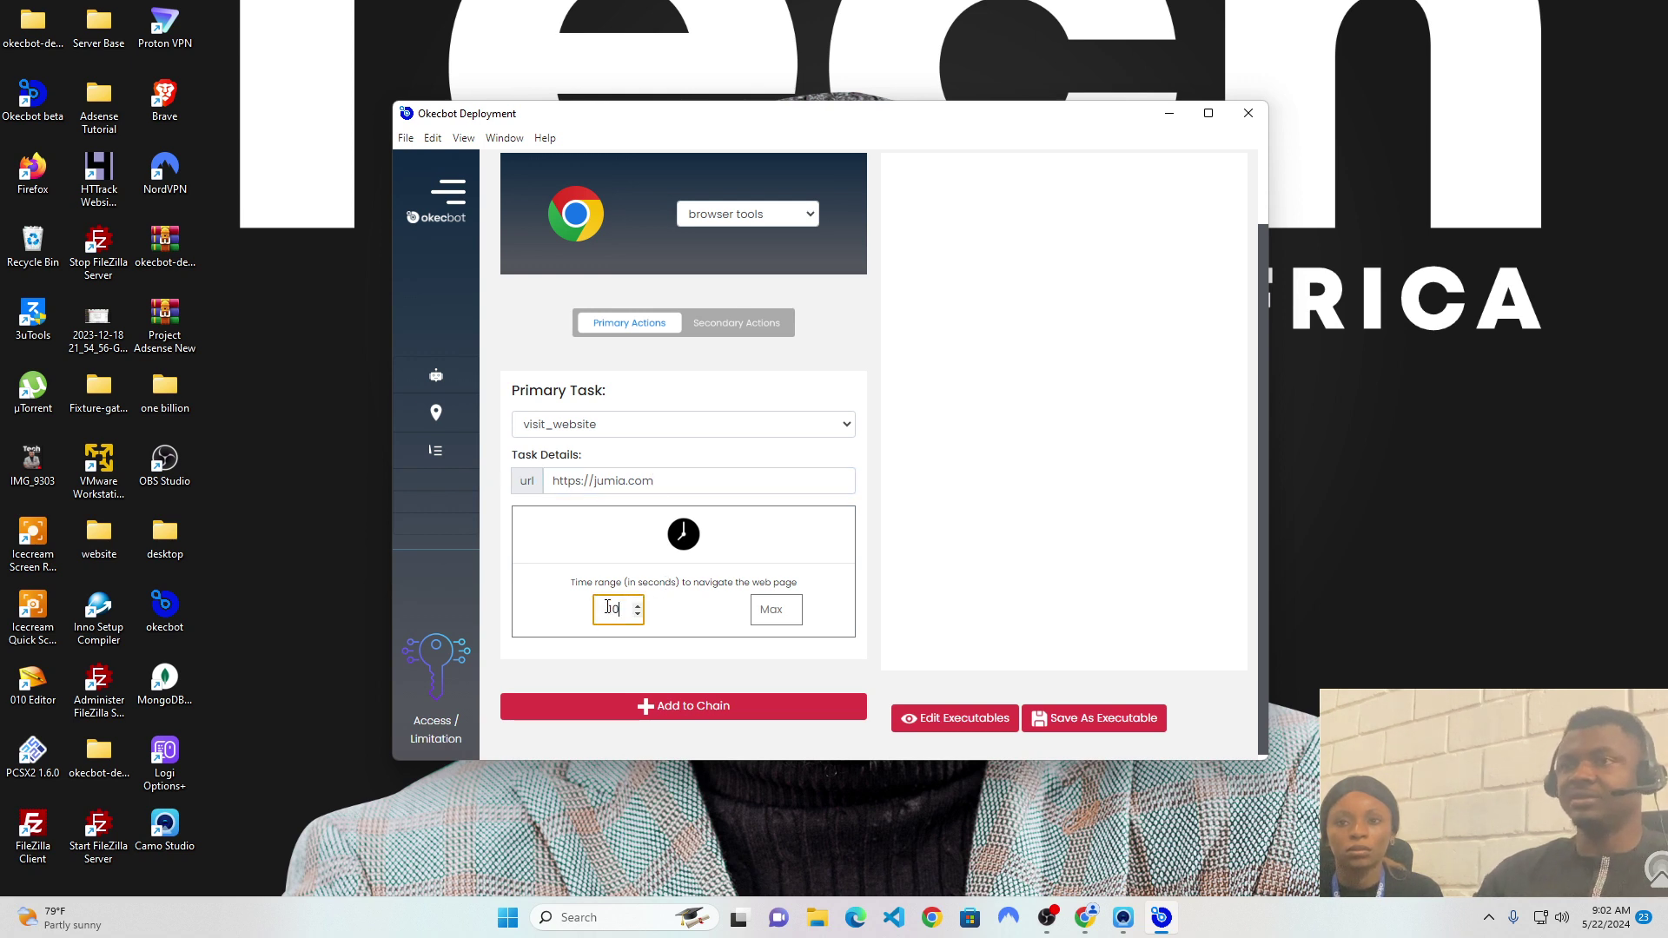
click(777, 610)
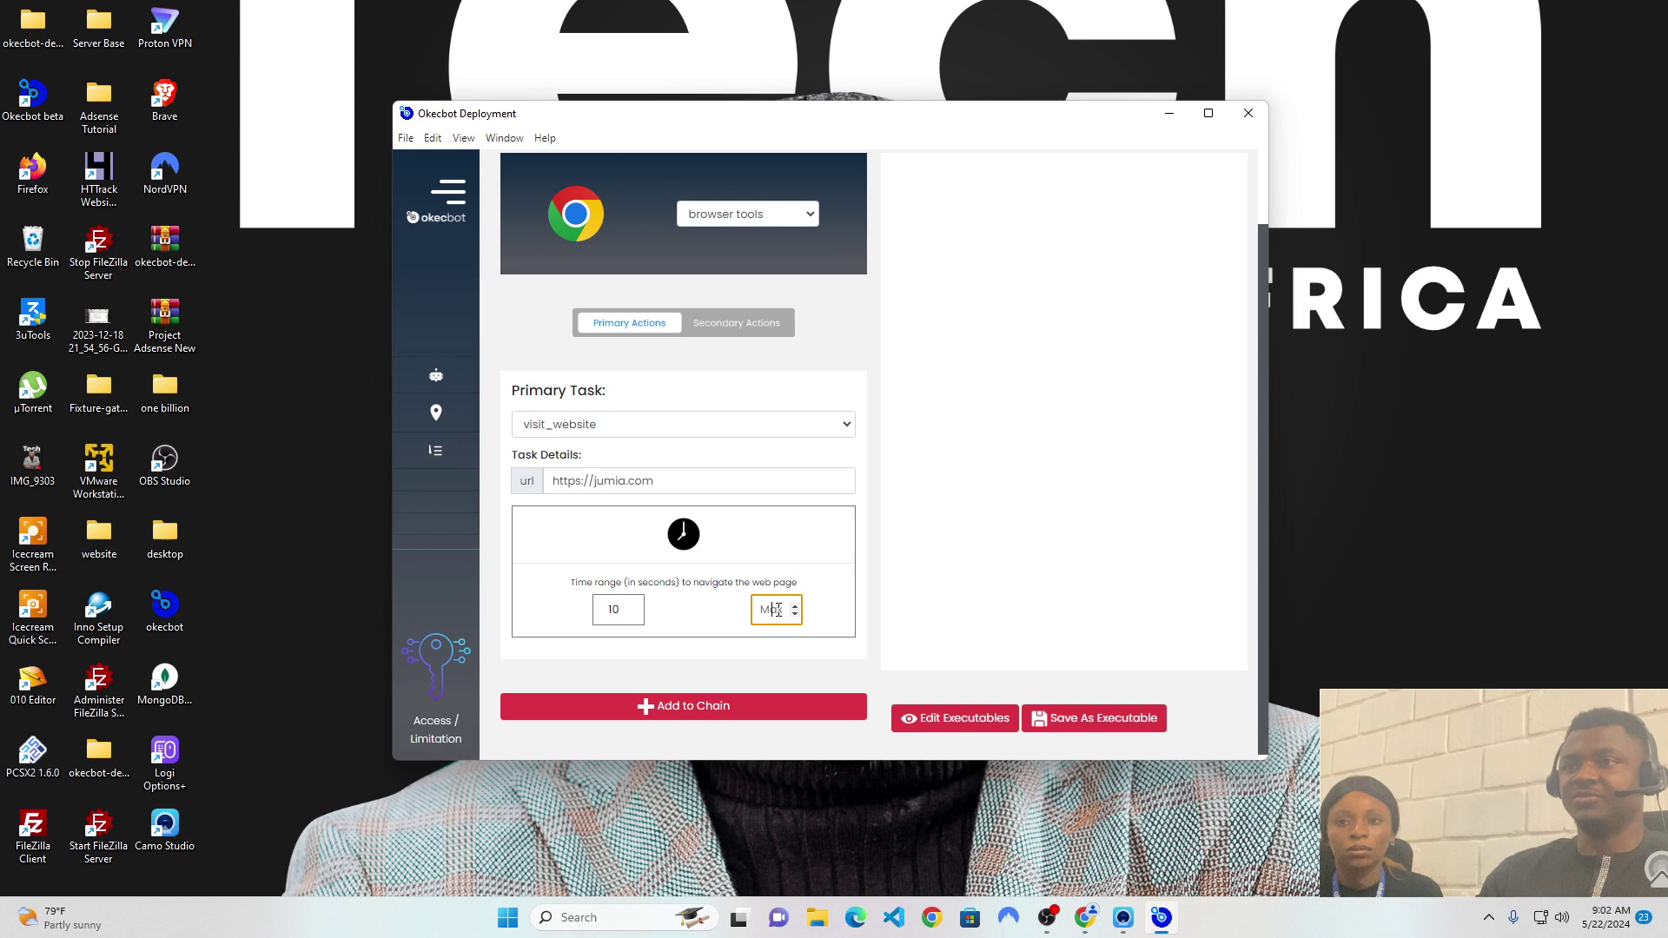
text(15)
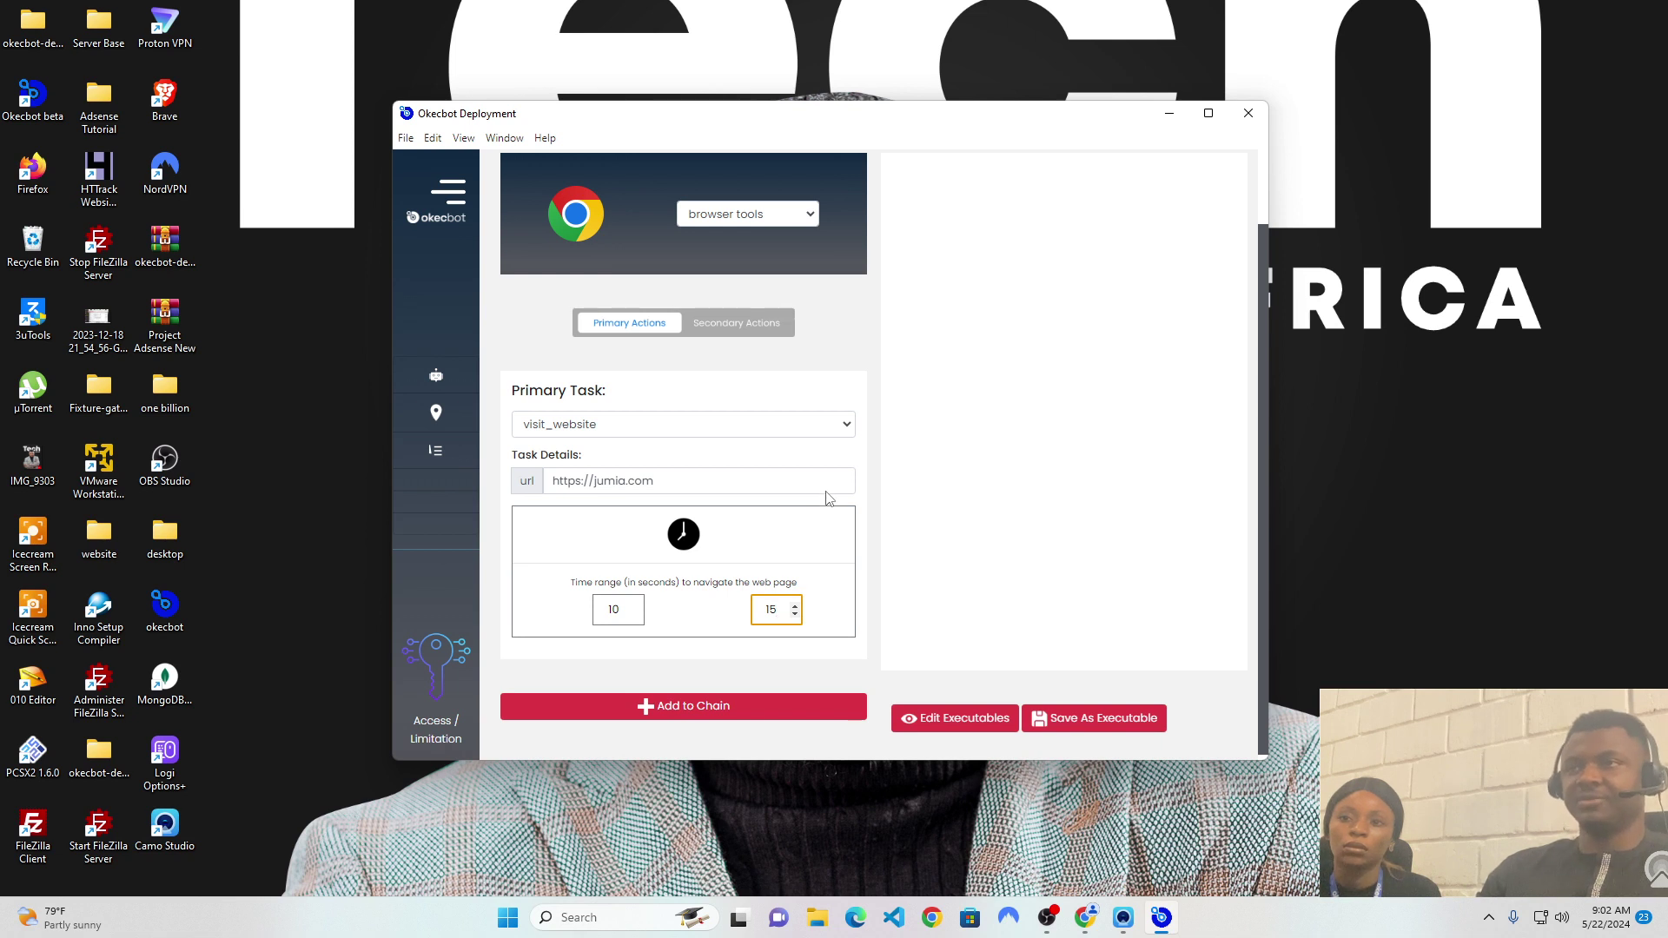
- Display the secondary action settings, and switch to Chrome to load jumia.com
click(716, 321)
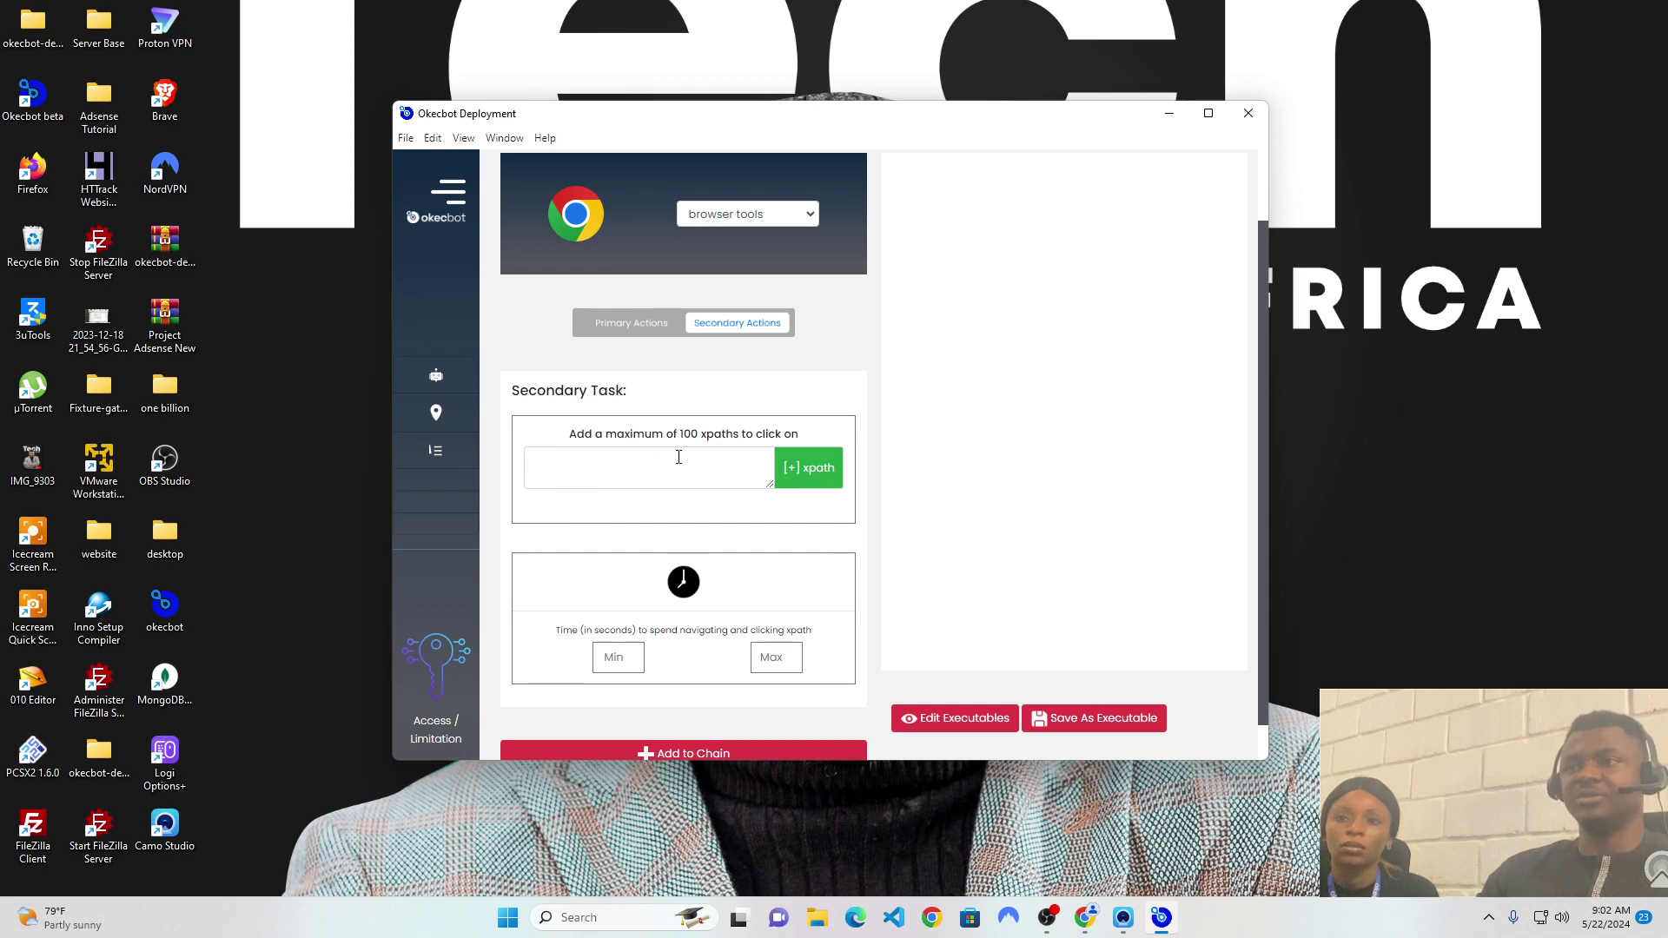
click(1085, 917)
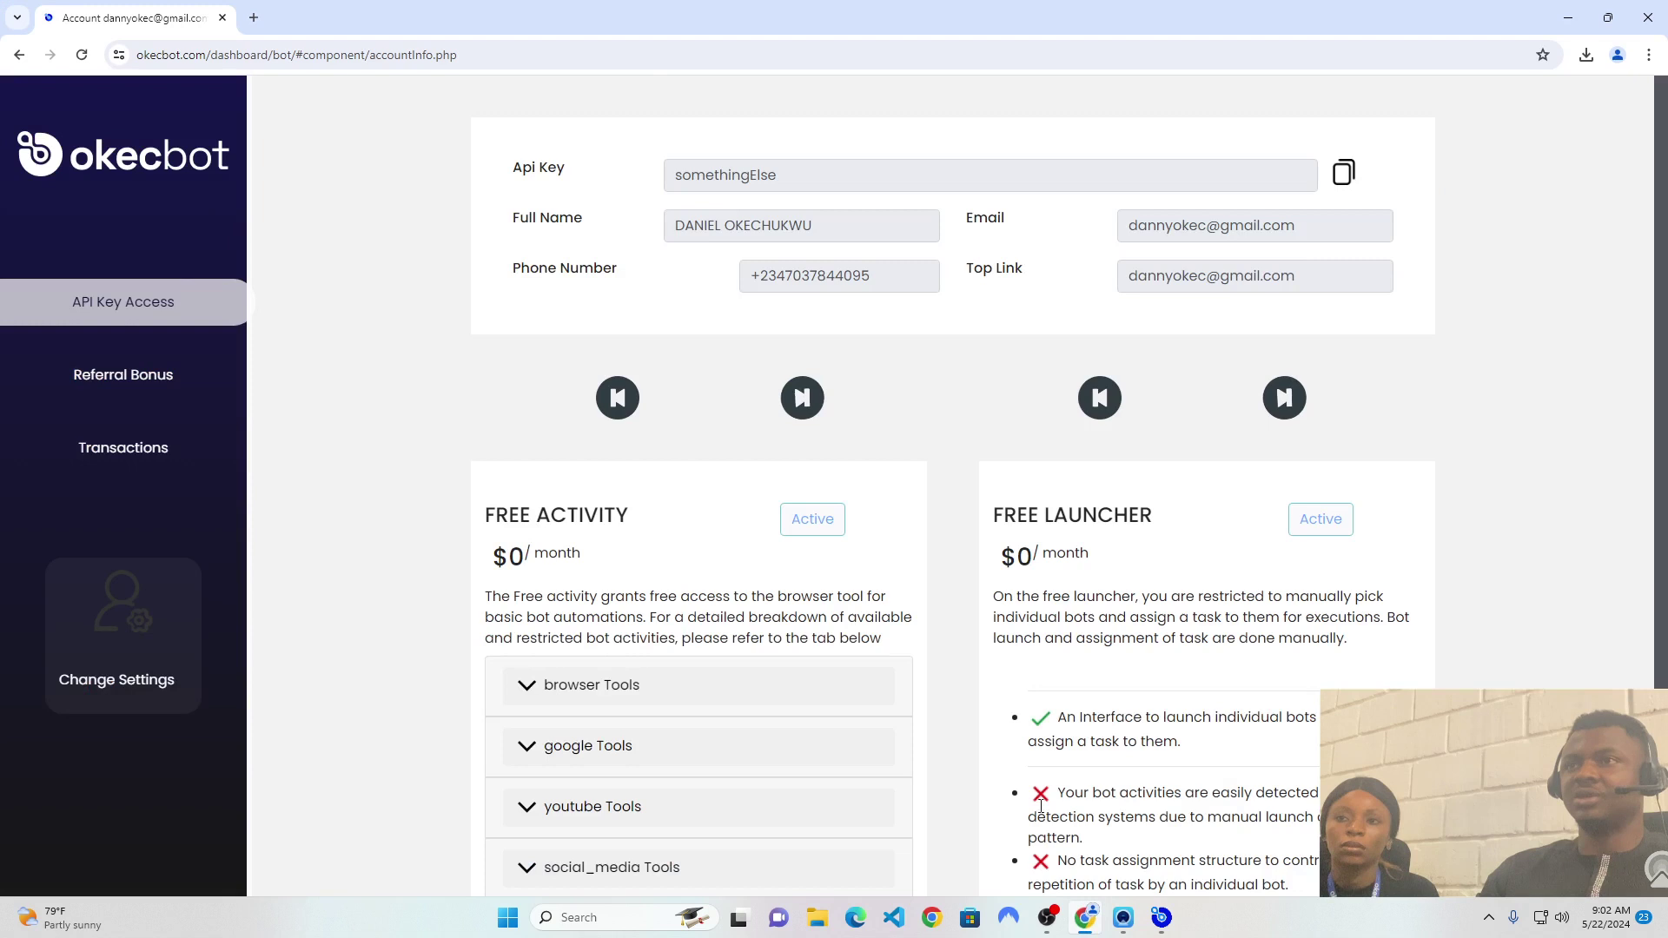
click(316, 55)
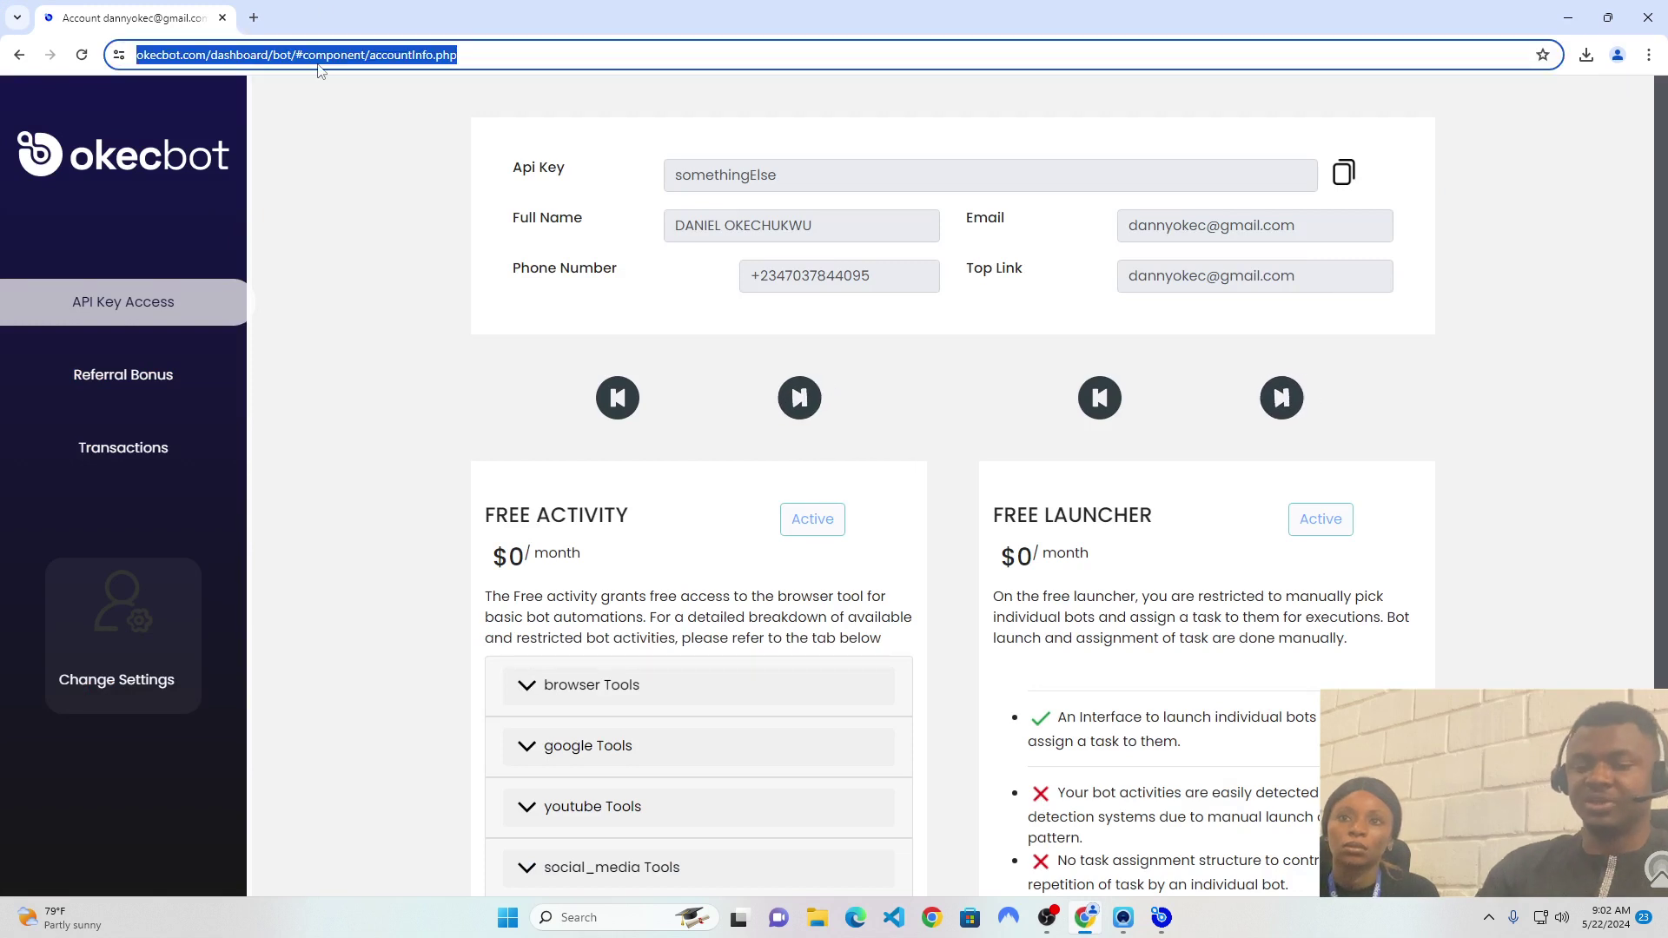
text(jumia.)
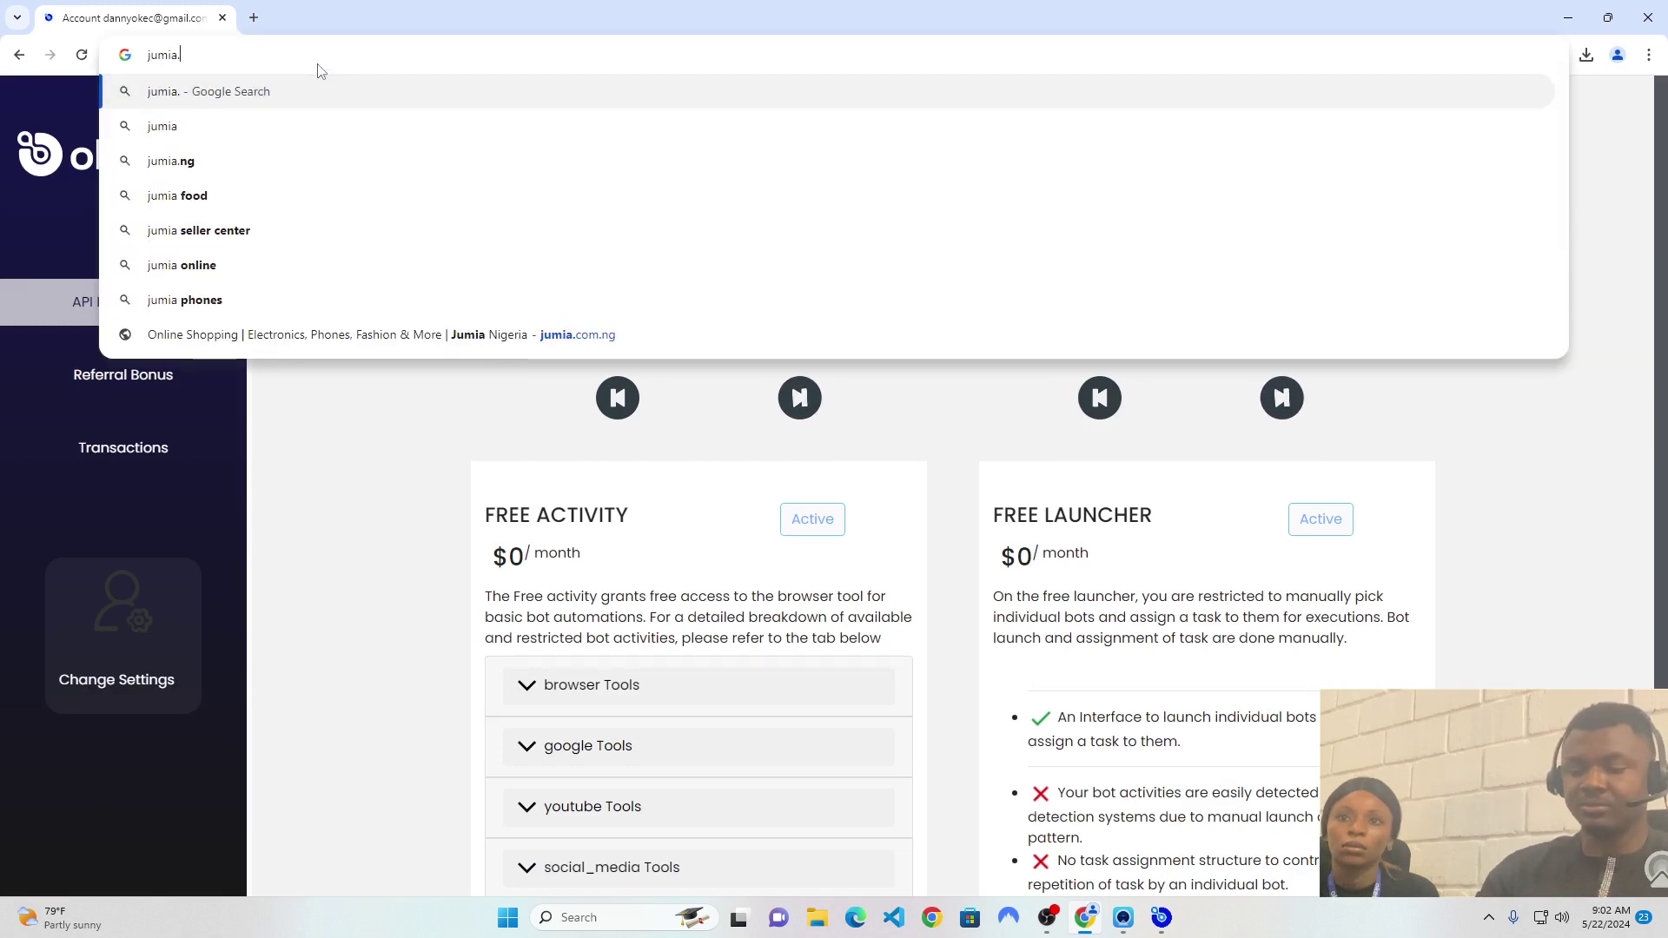
text(com)
key(Return)
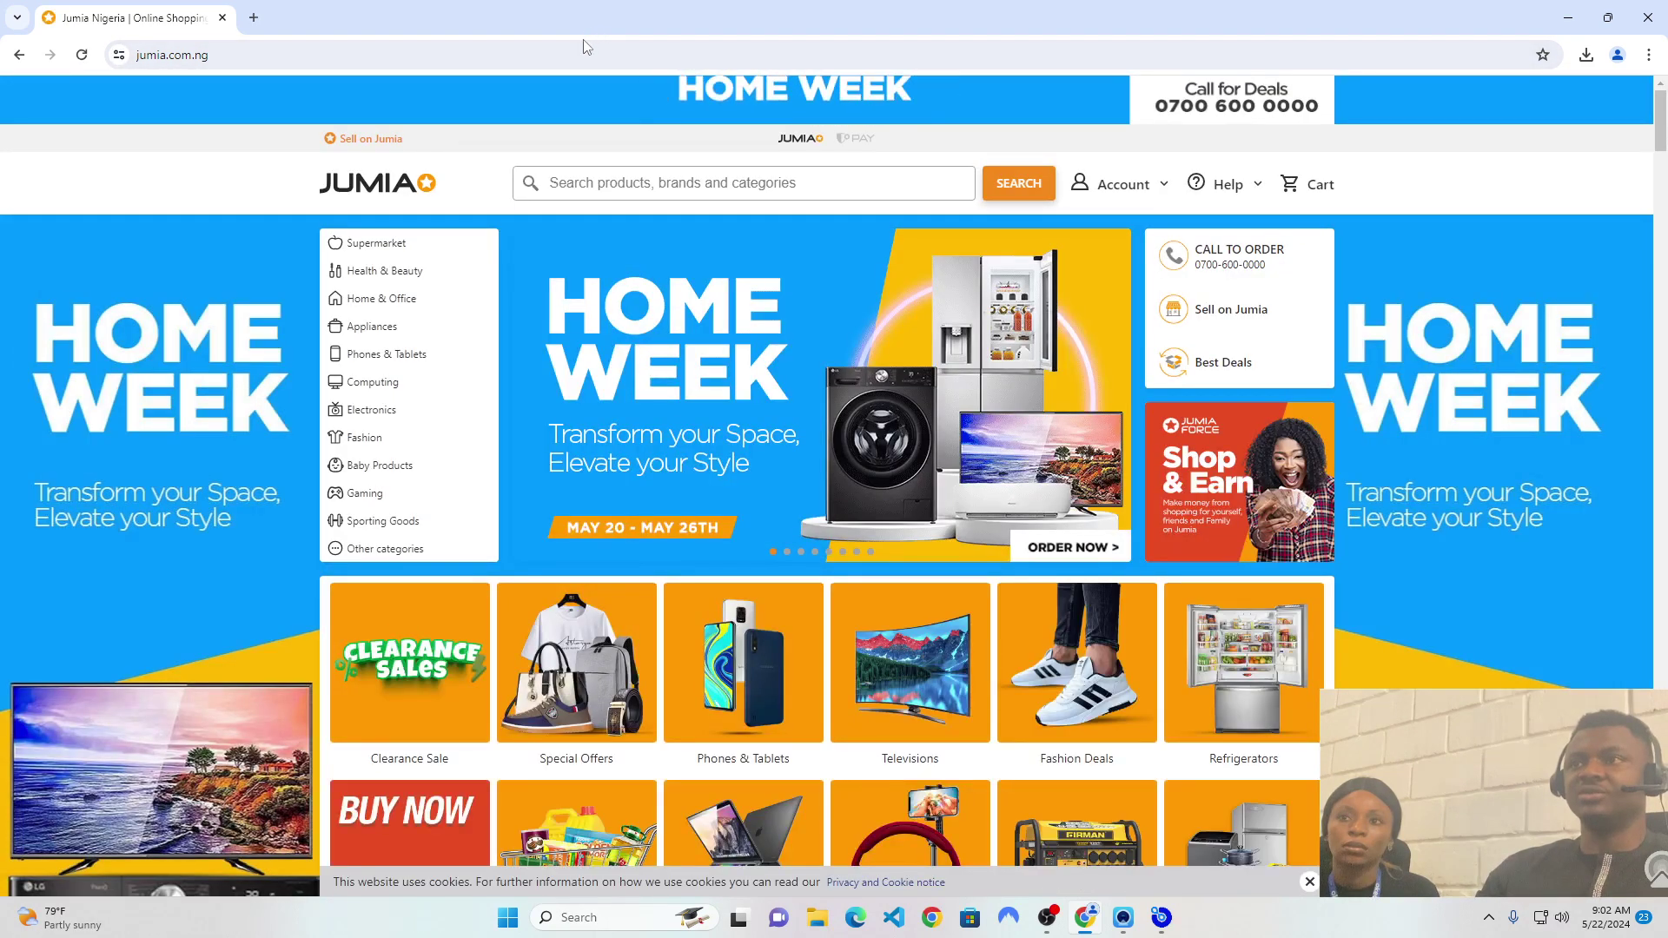
- Load cnn.com in the current browser tab
click(165, 57)
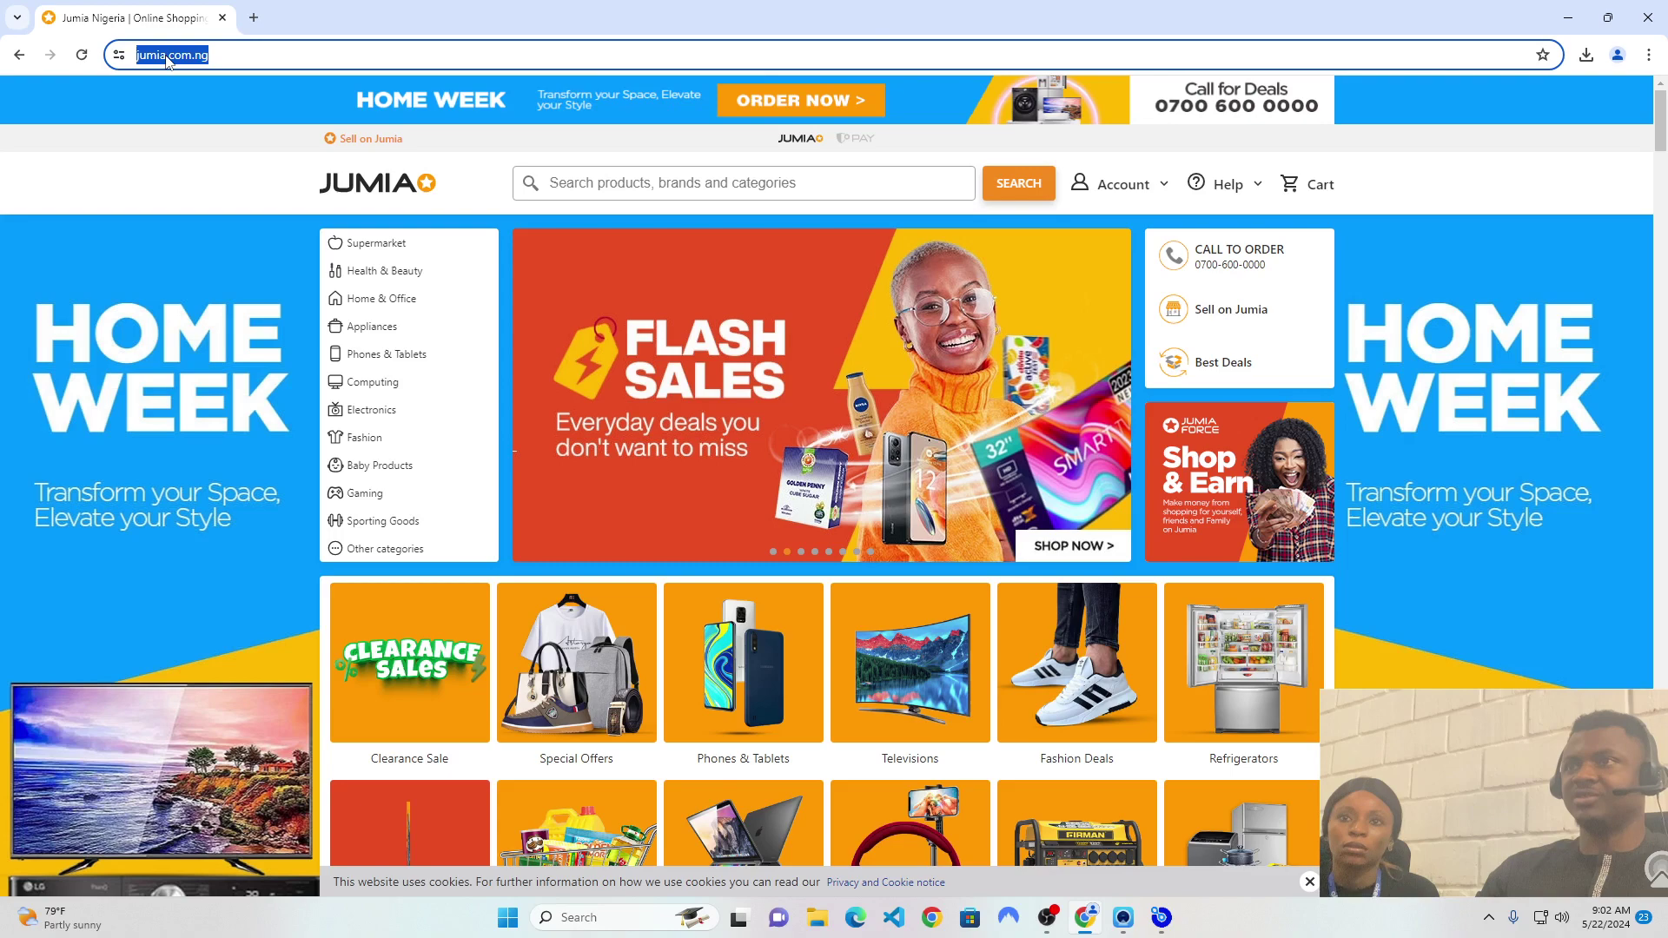
text(c)
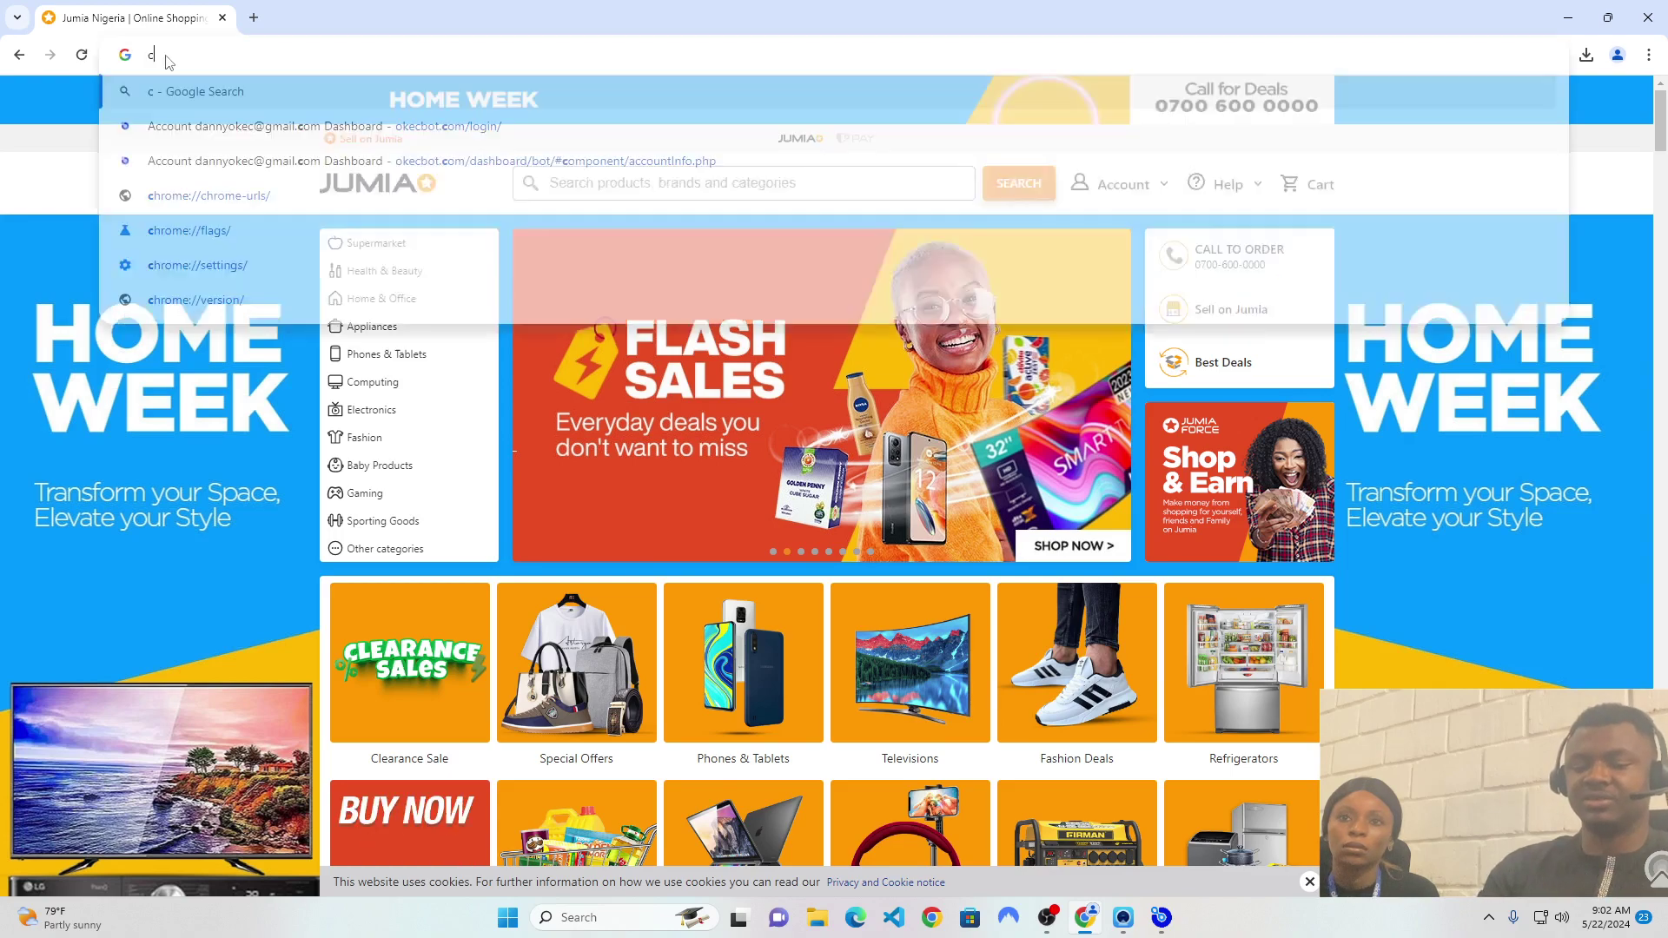
text(nn.com)
key(Return)
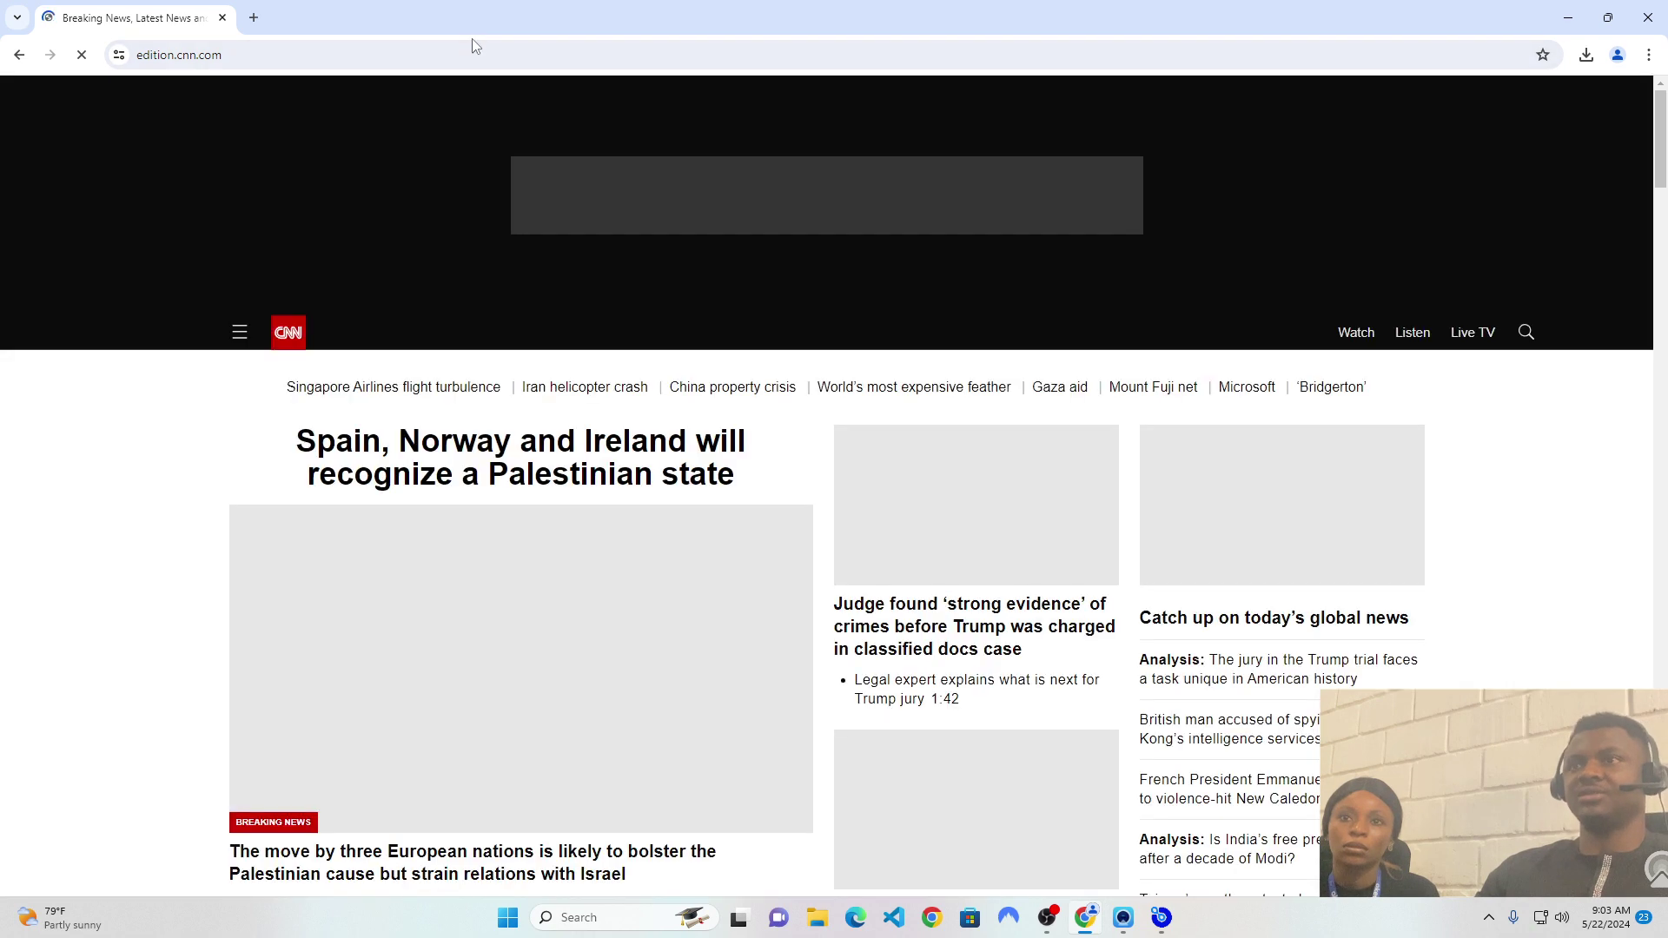
- Try to load bcc.com in the current browser tab
click(163, 55)
text(bcc.com)
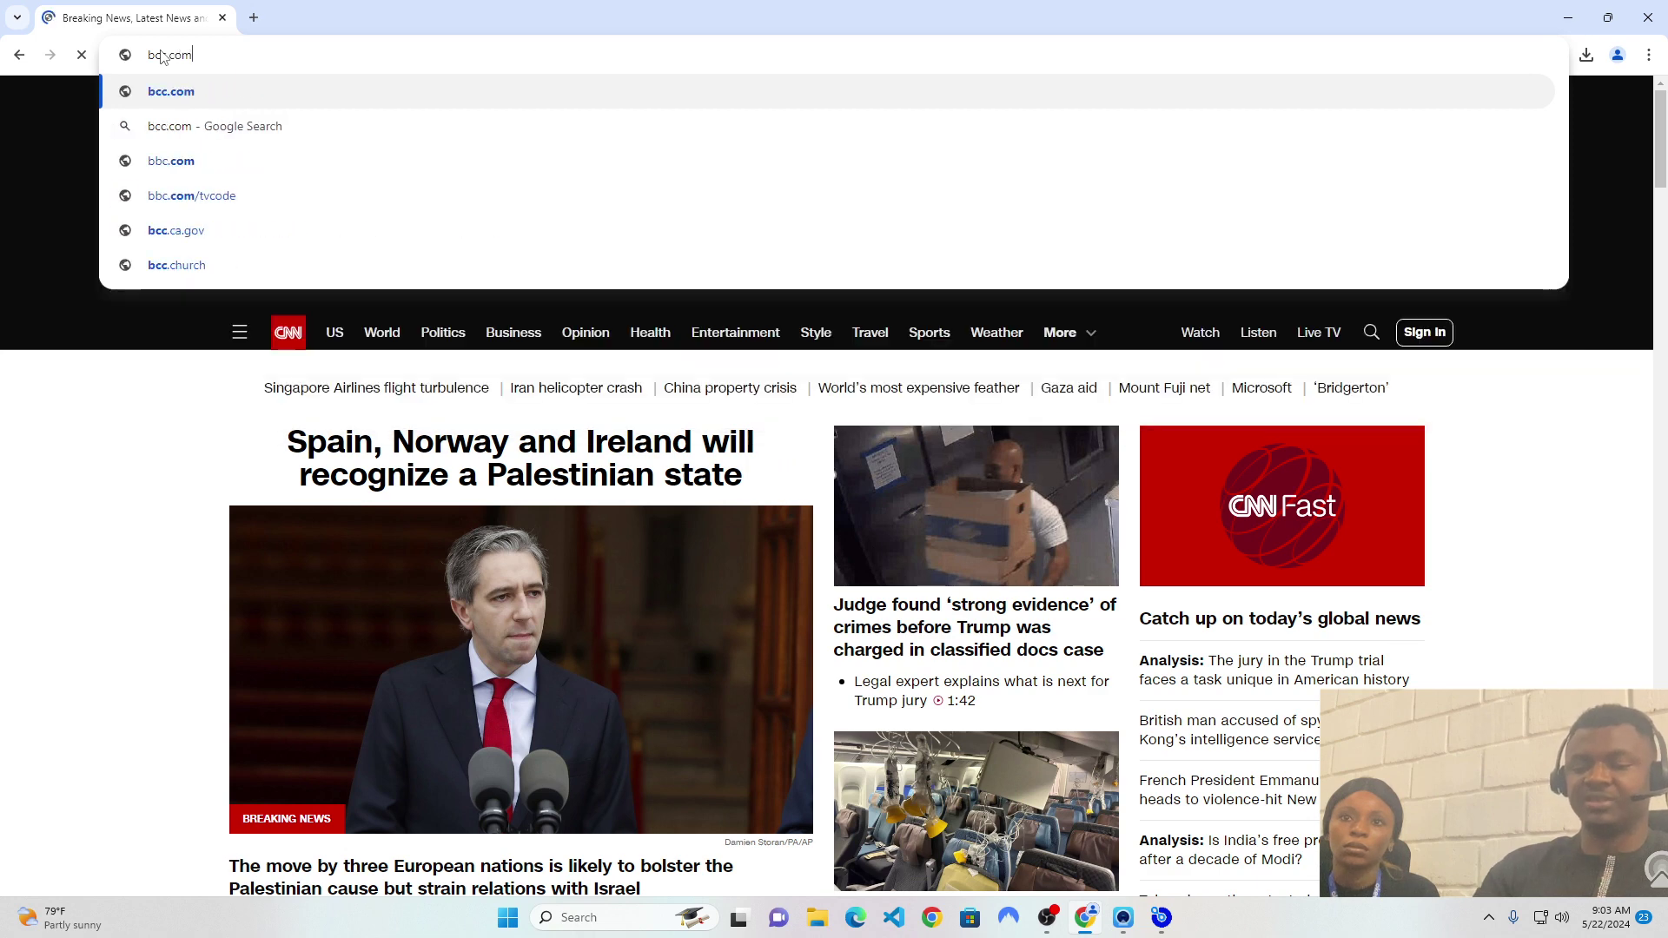
key(Return)
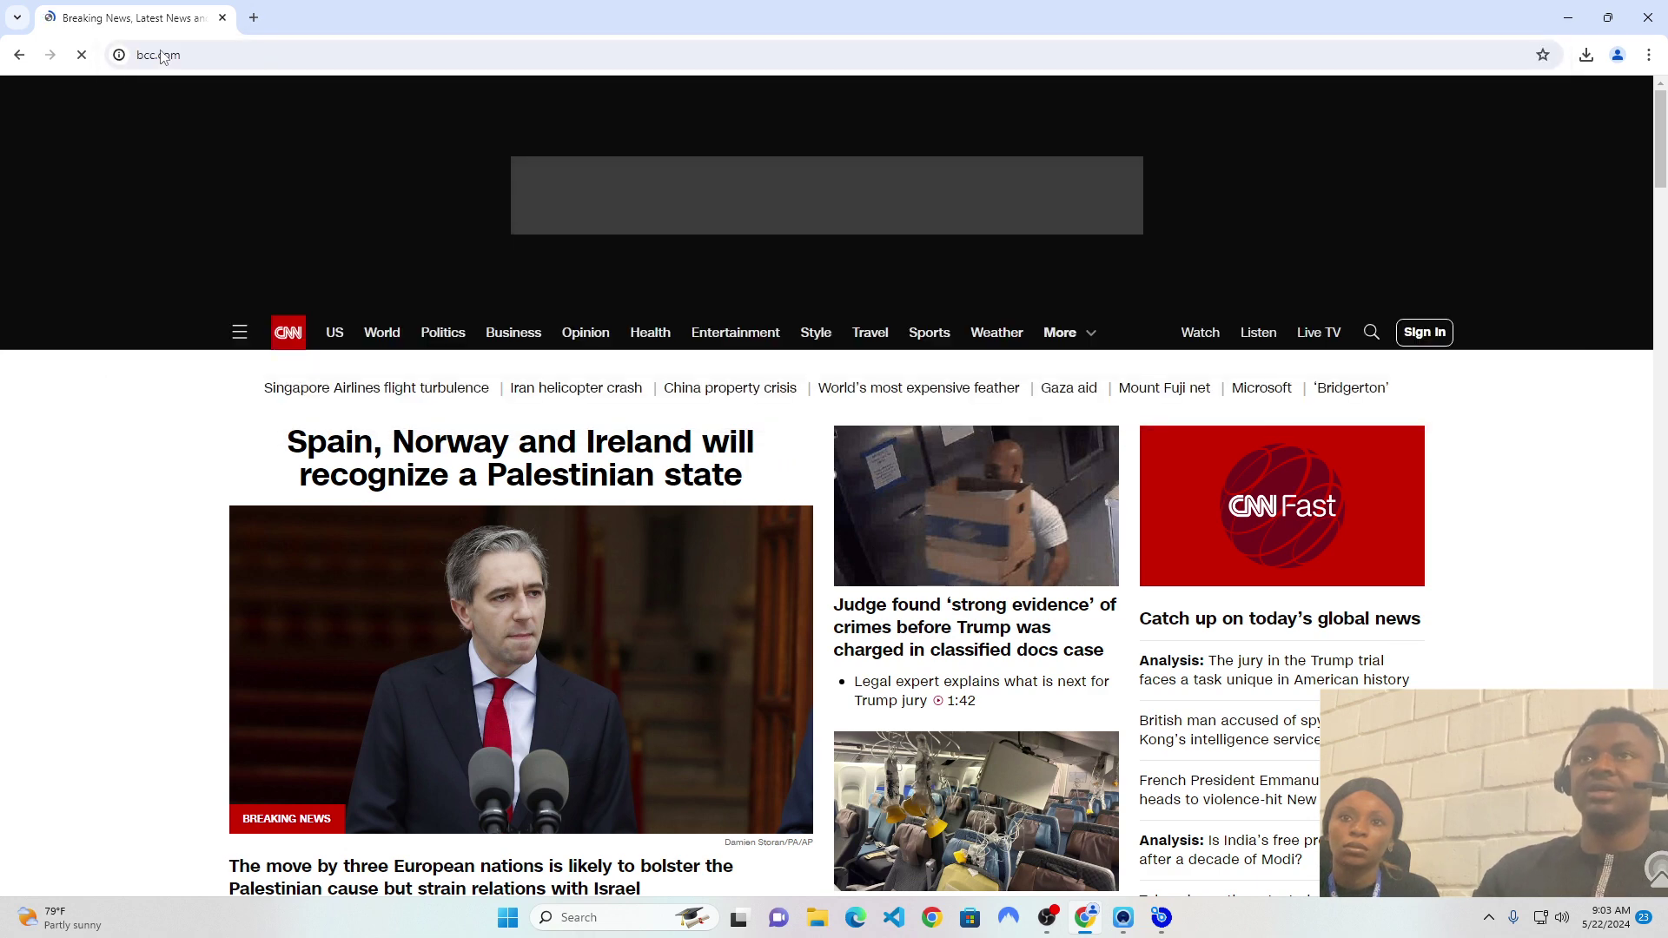
click(139, 50)
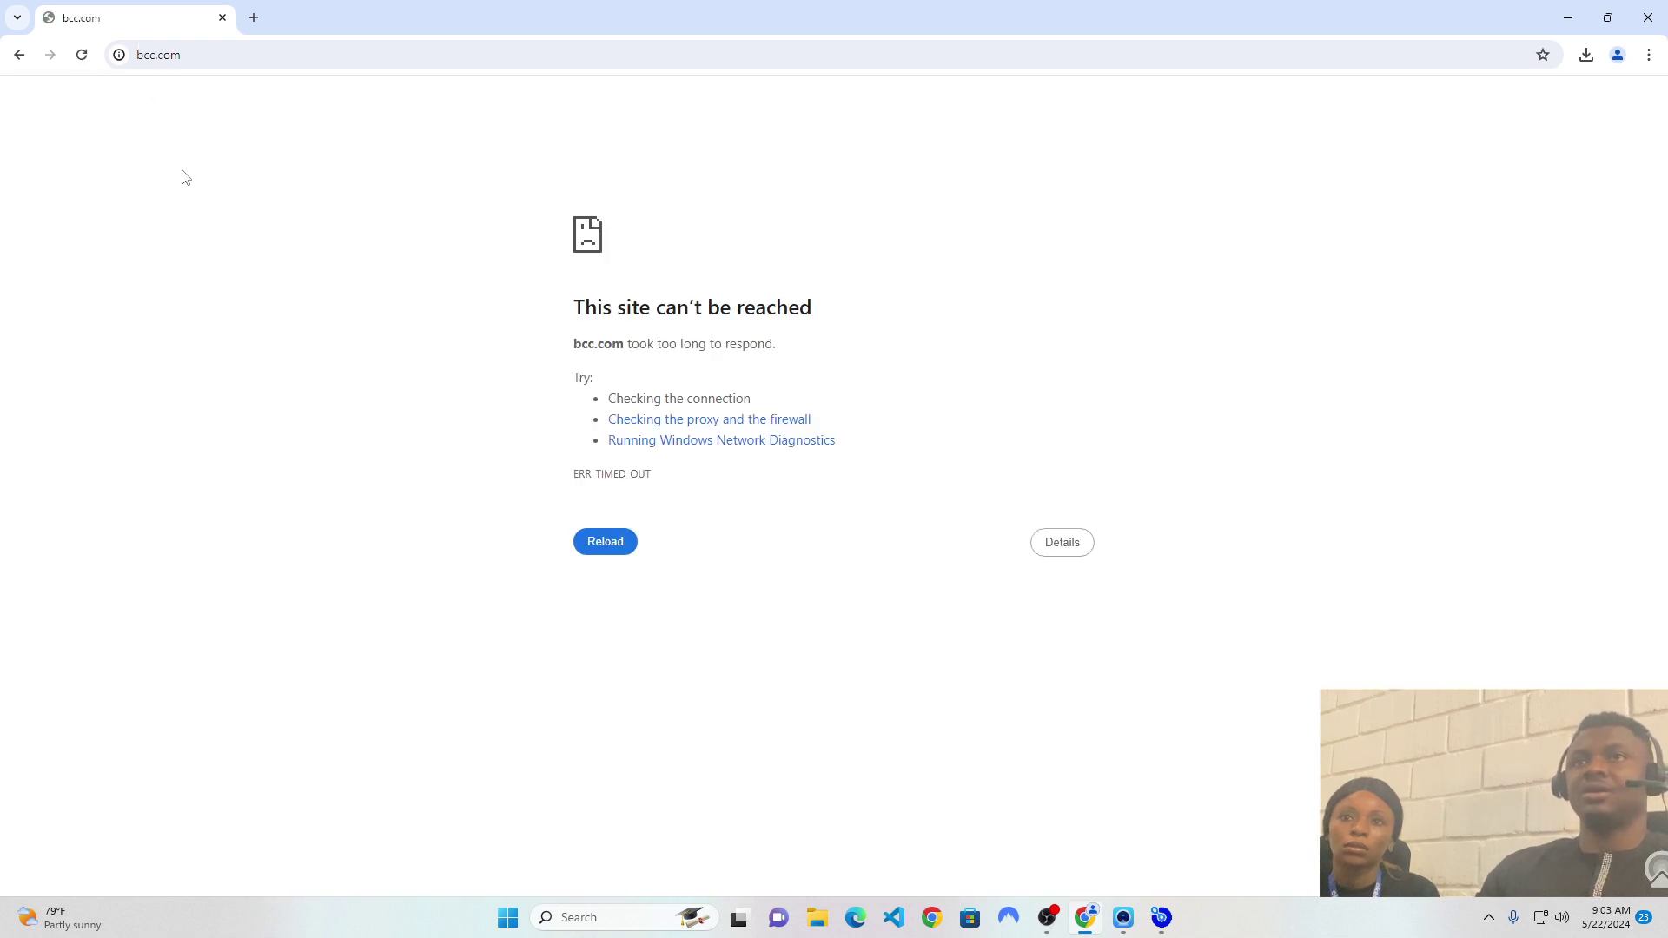
- Correct the web address to bbc.com and try to load the site
click(148, 55)
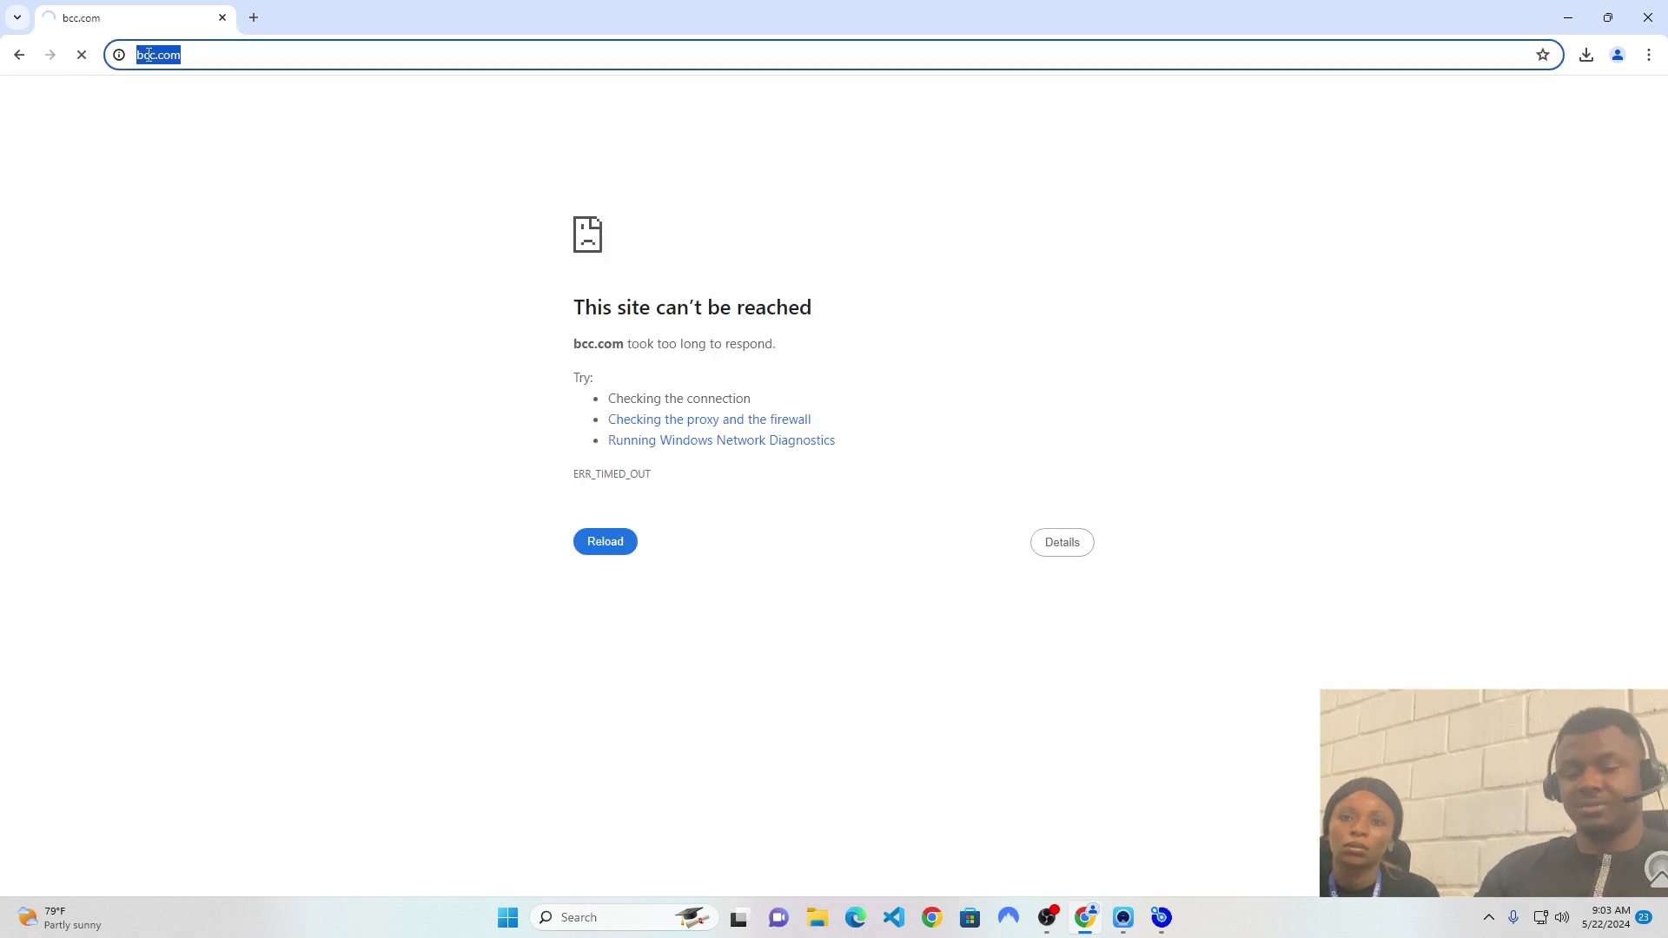
text(bbc.com)
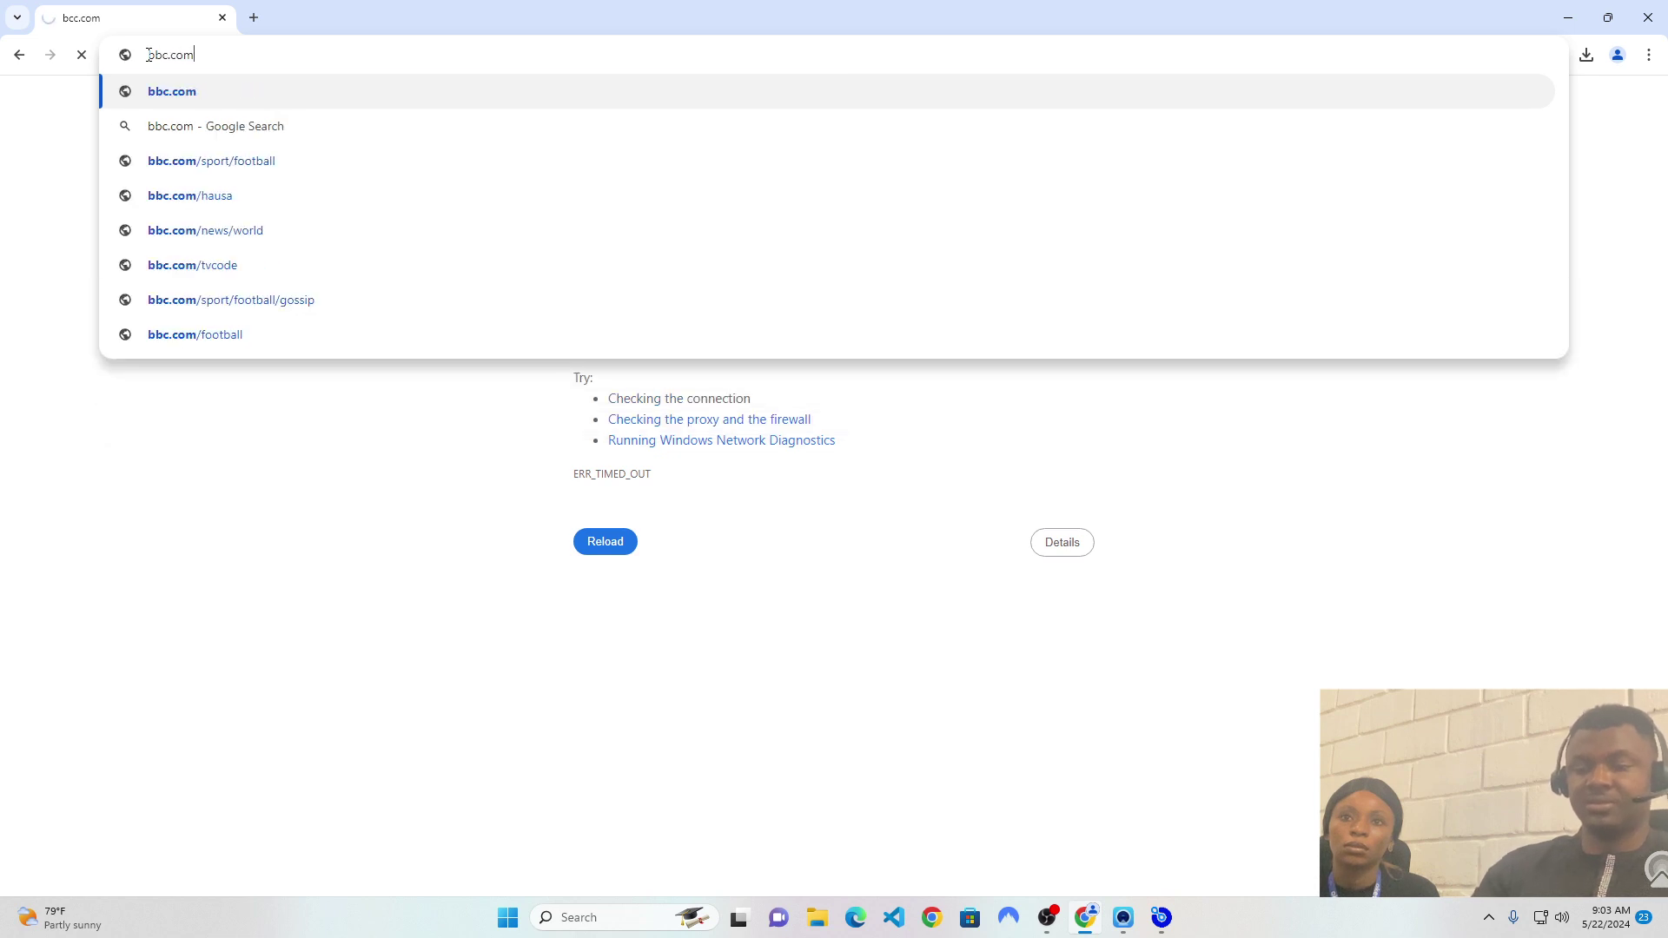
key(Escape)
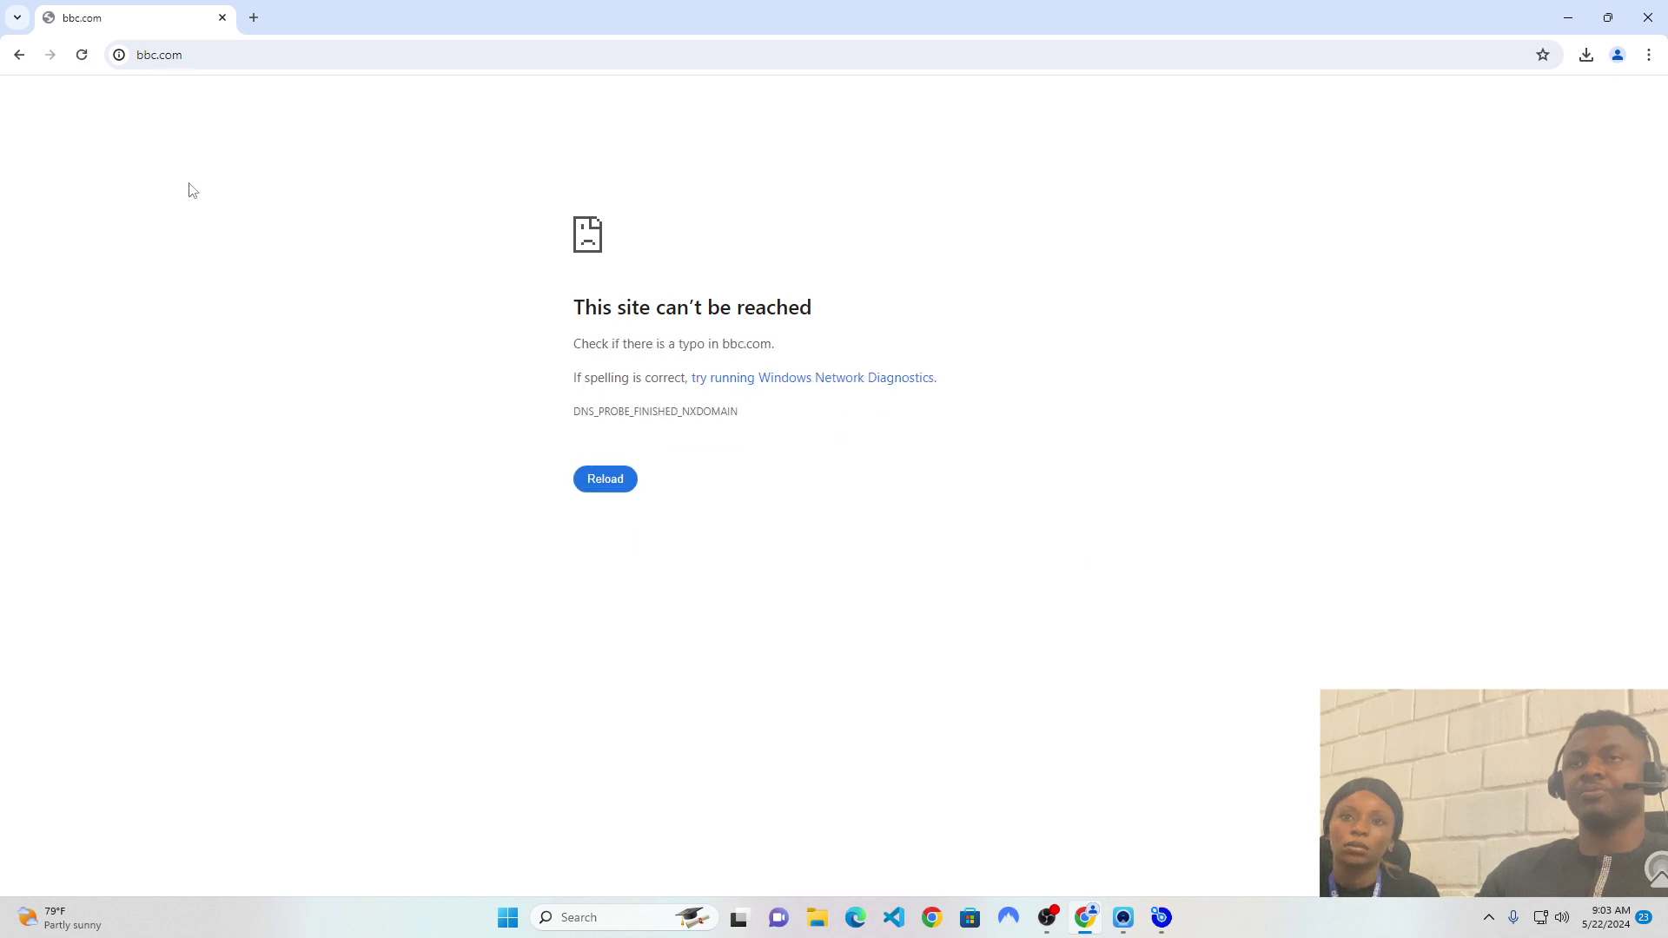
click(229, 49)
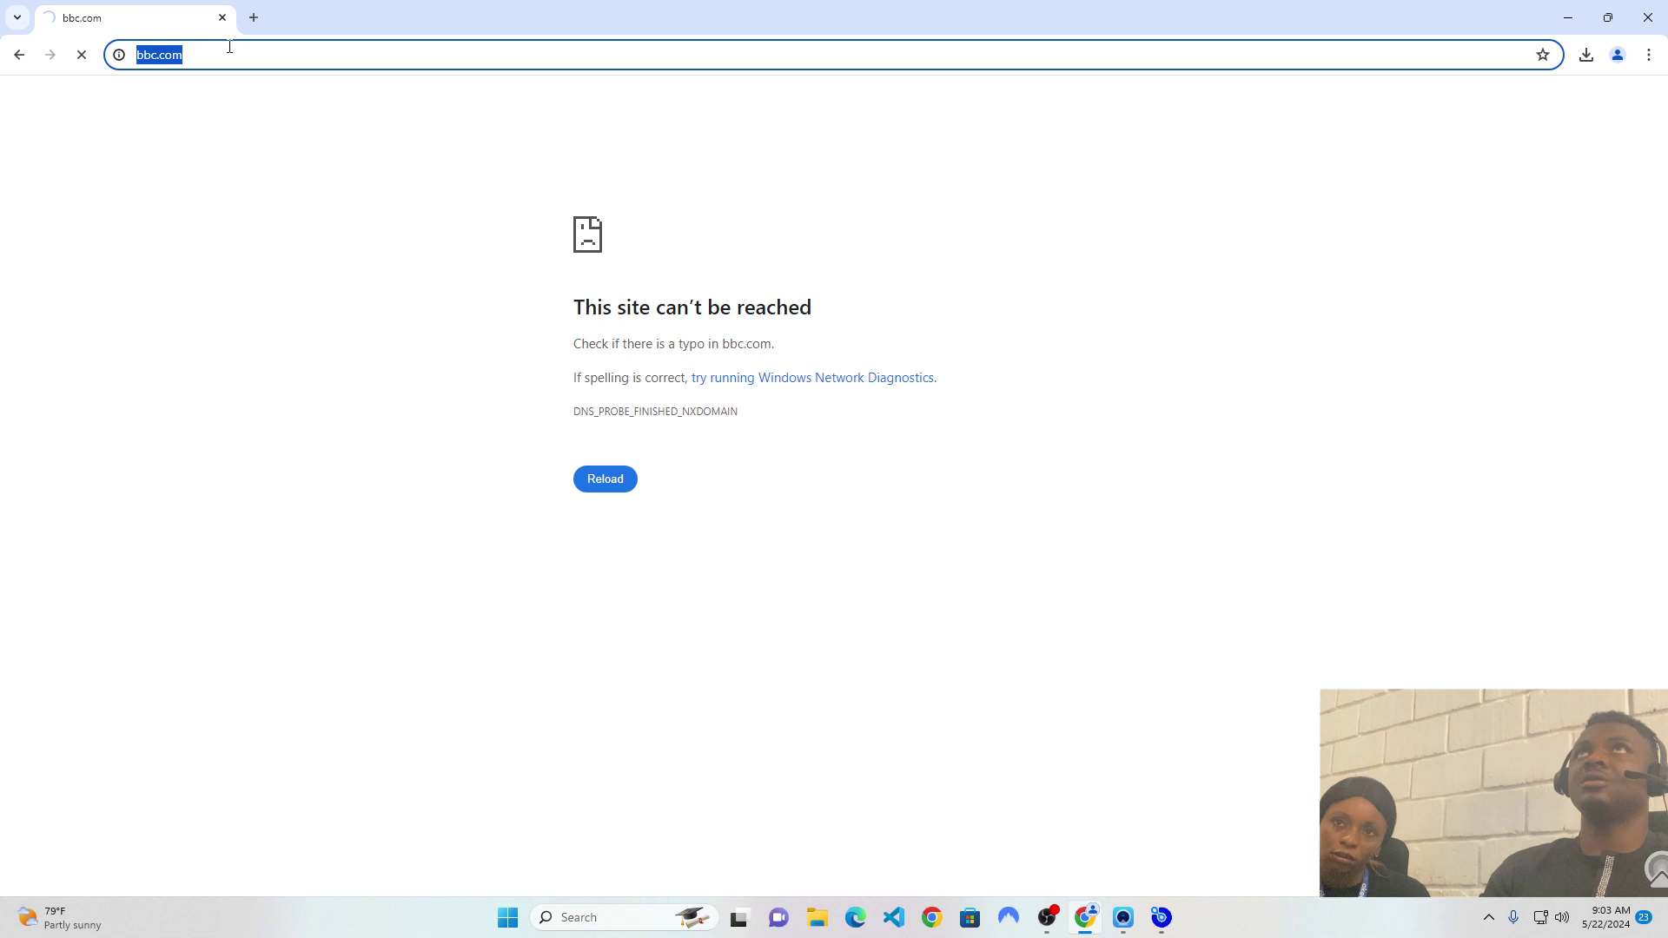
- Load nairaland.com in the current browser tab
text(na)
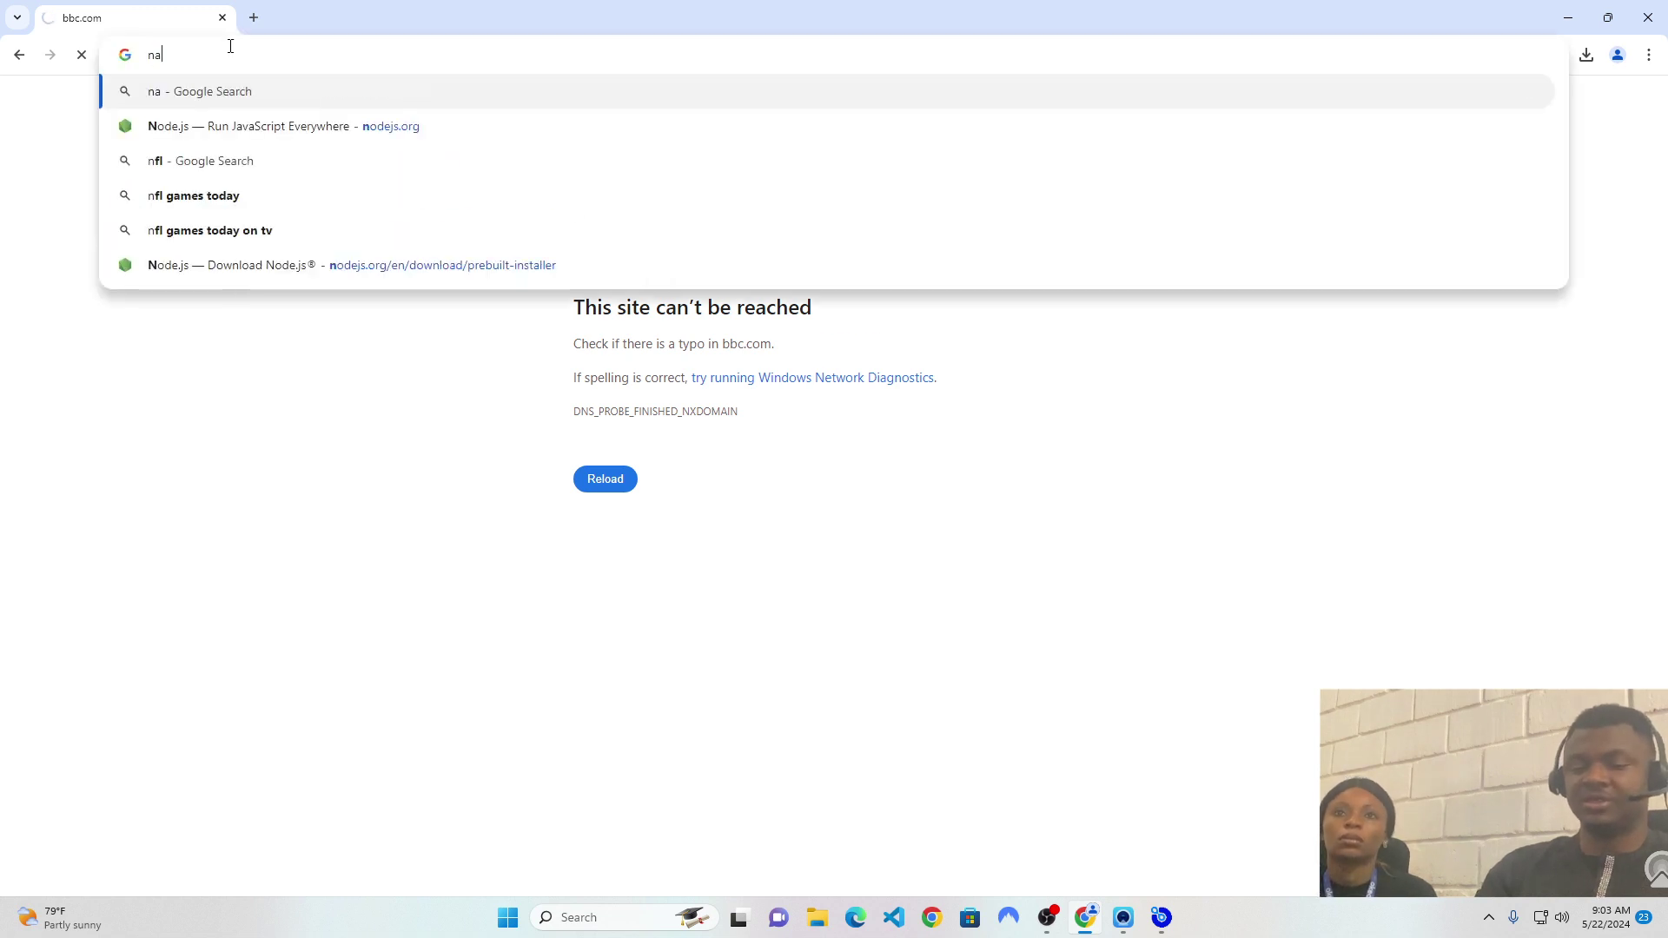
text(ijaloaded)
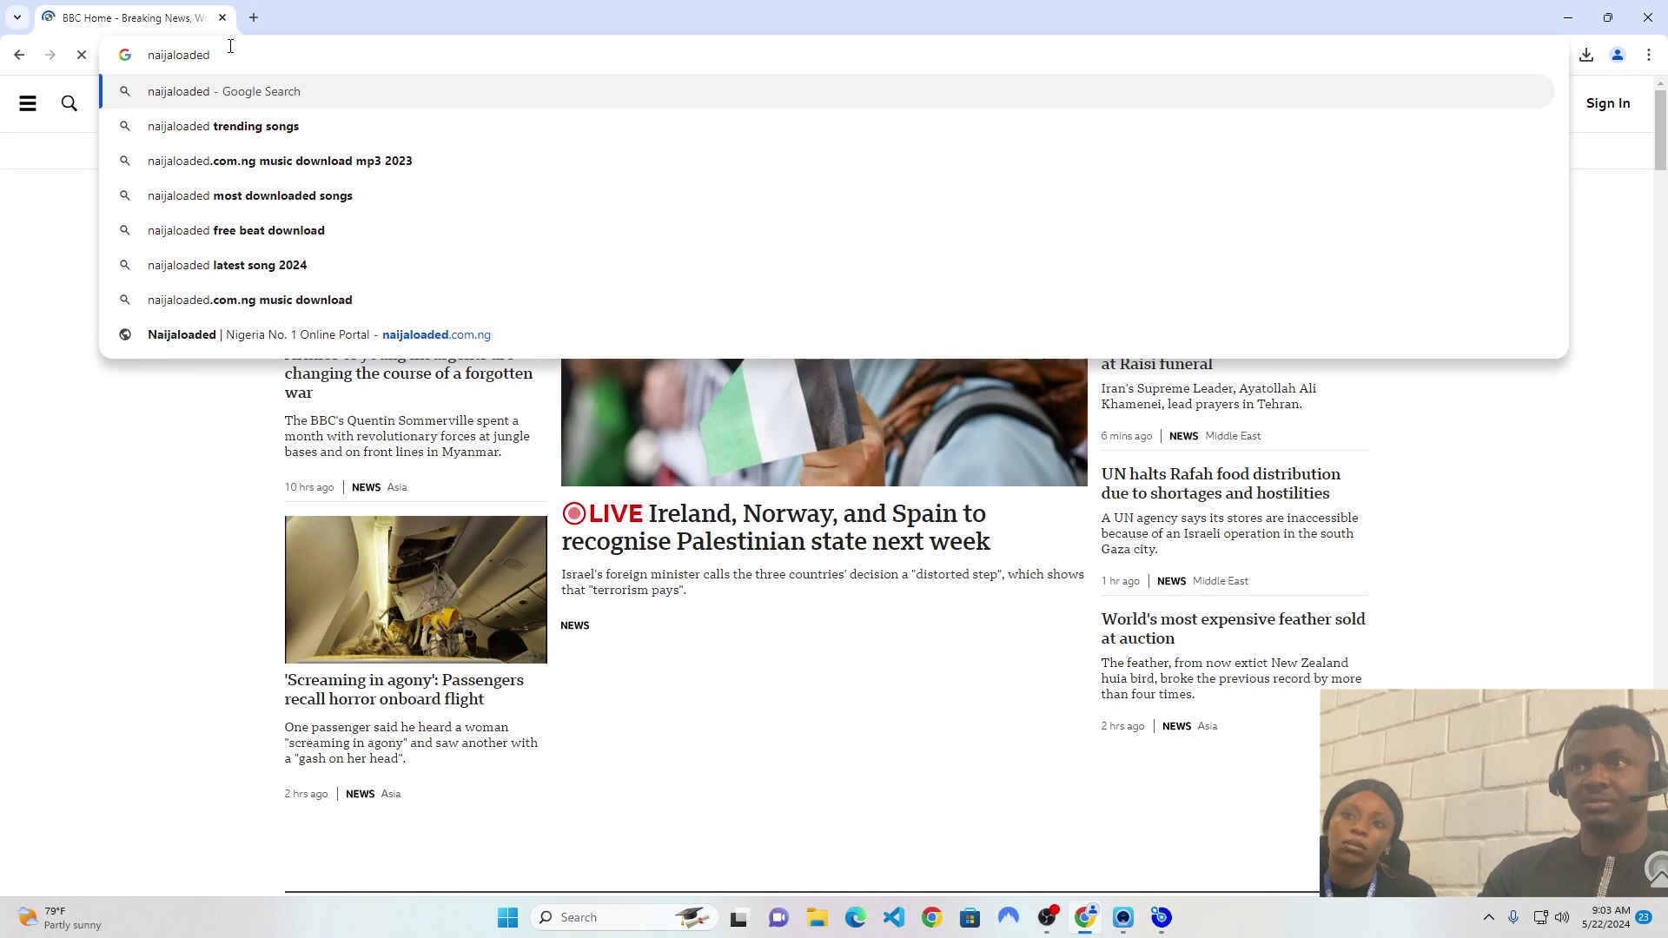
key(BackSpace)
key(BackSpace)
key(BackSpace)
key(BackSpace)
key(BackSpace)
key(BackSpace)
key(BackSpace)
key(BackSpace)
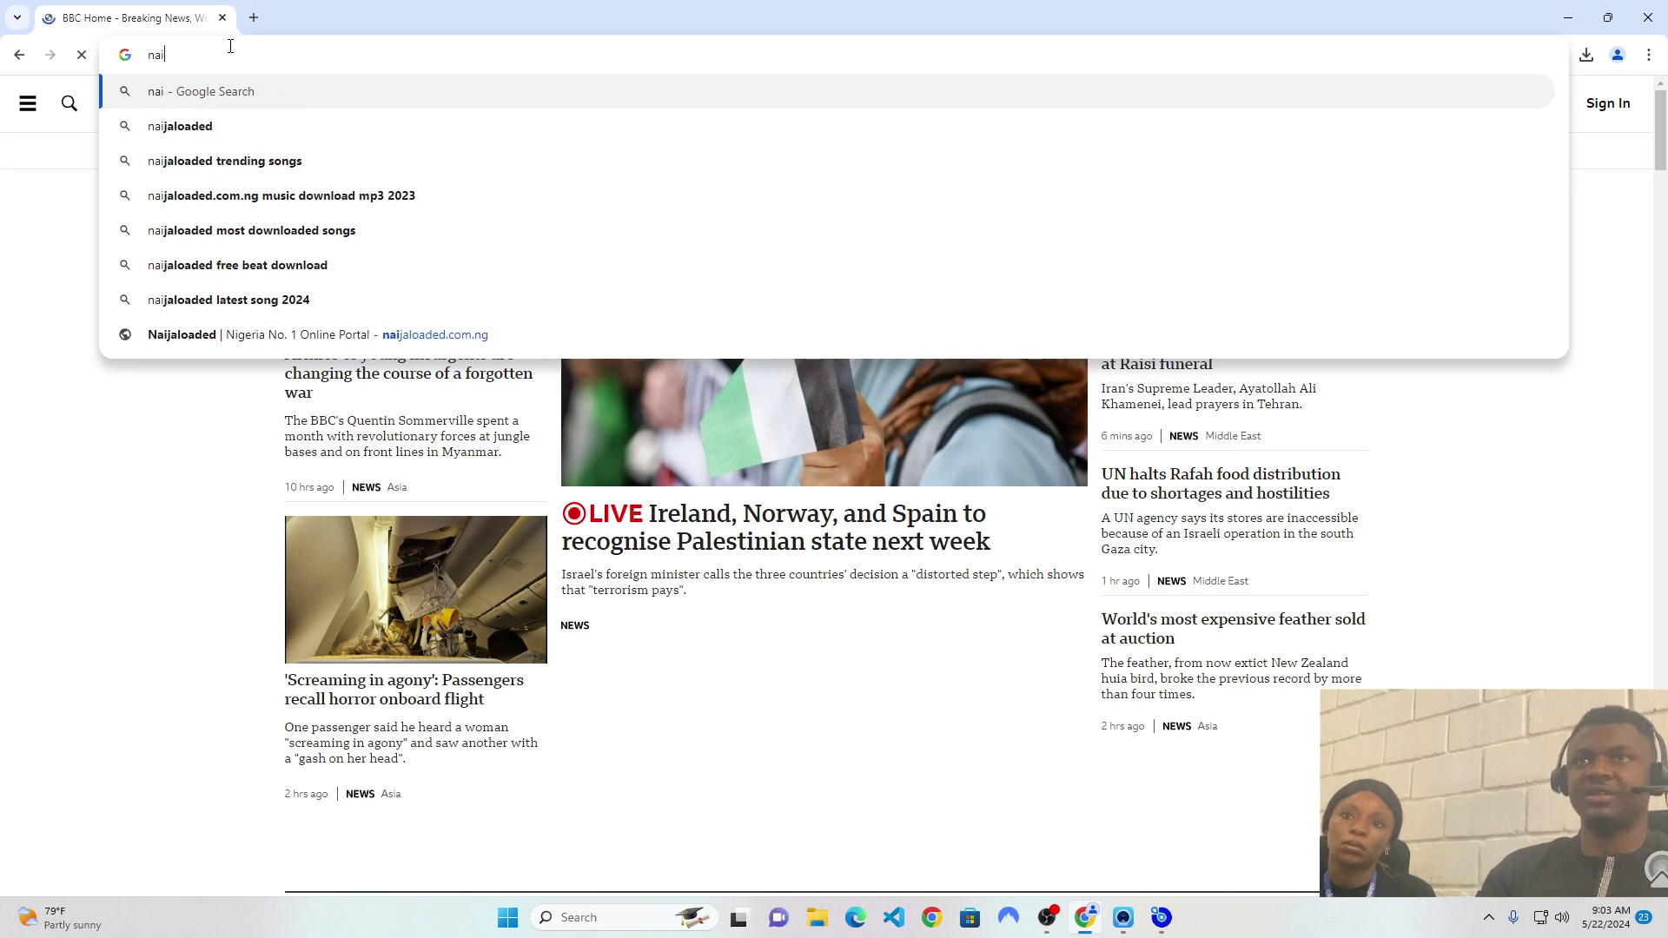
text(rala)
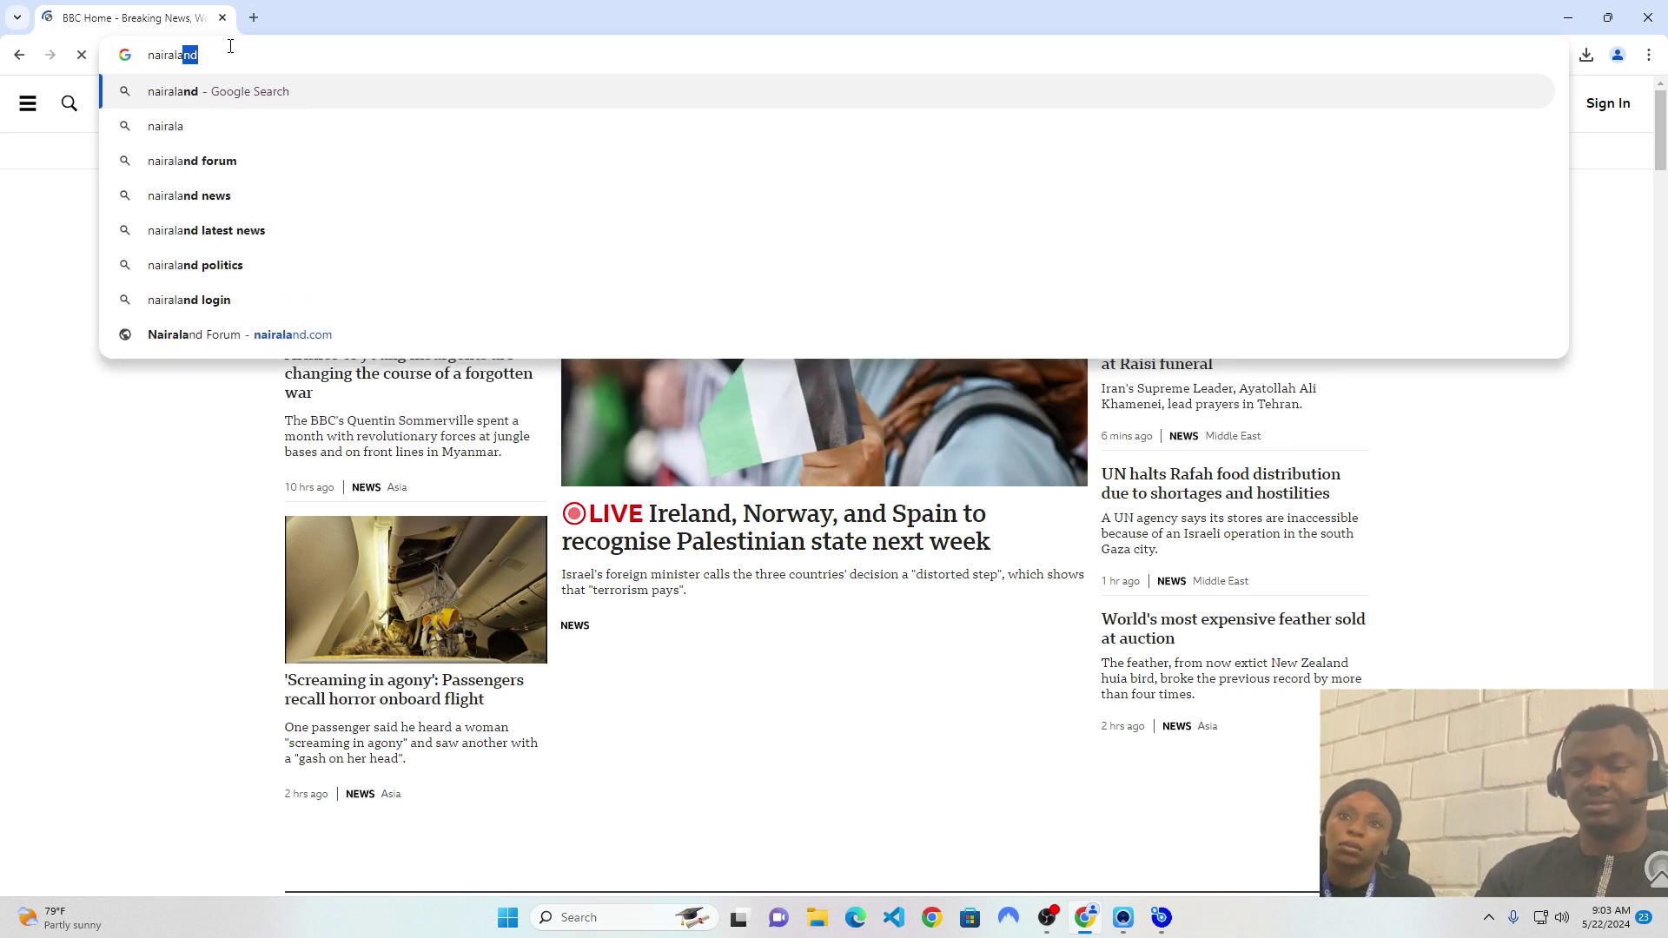
text(nd.com)
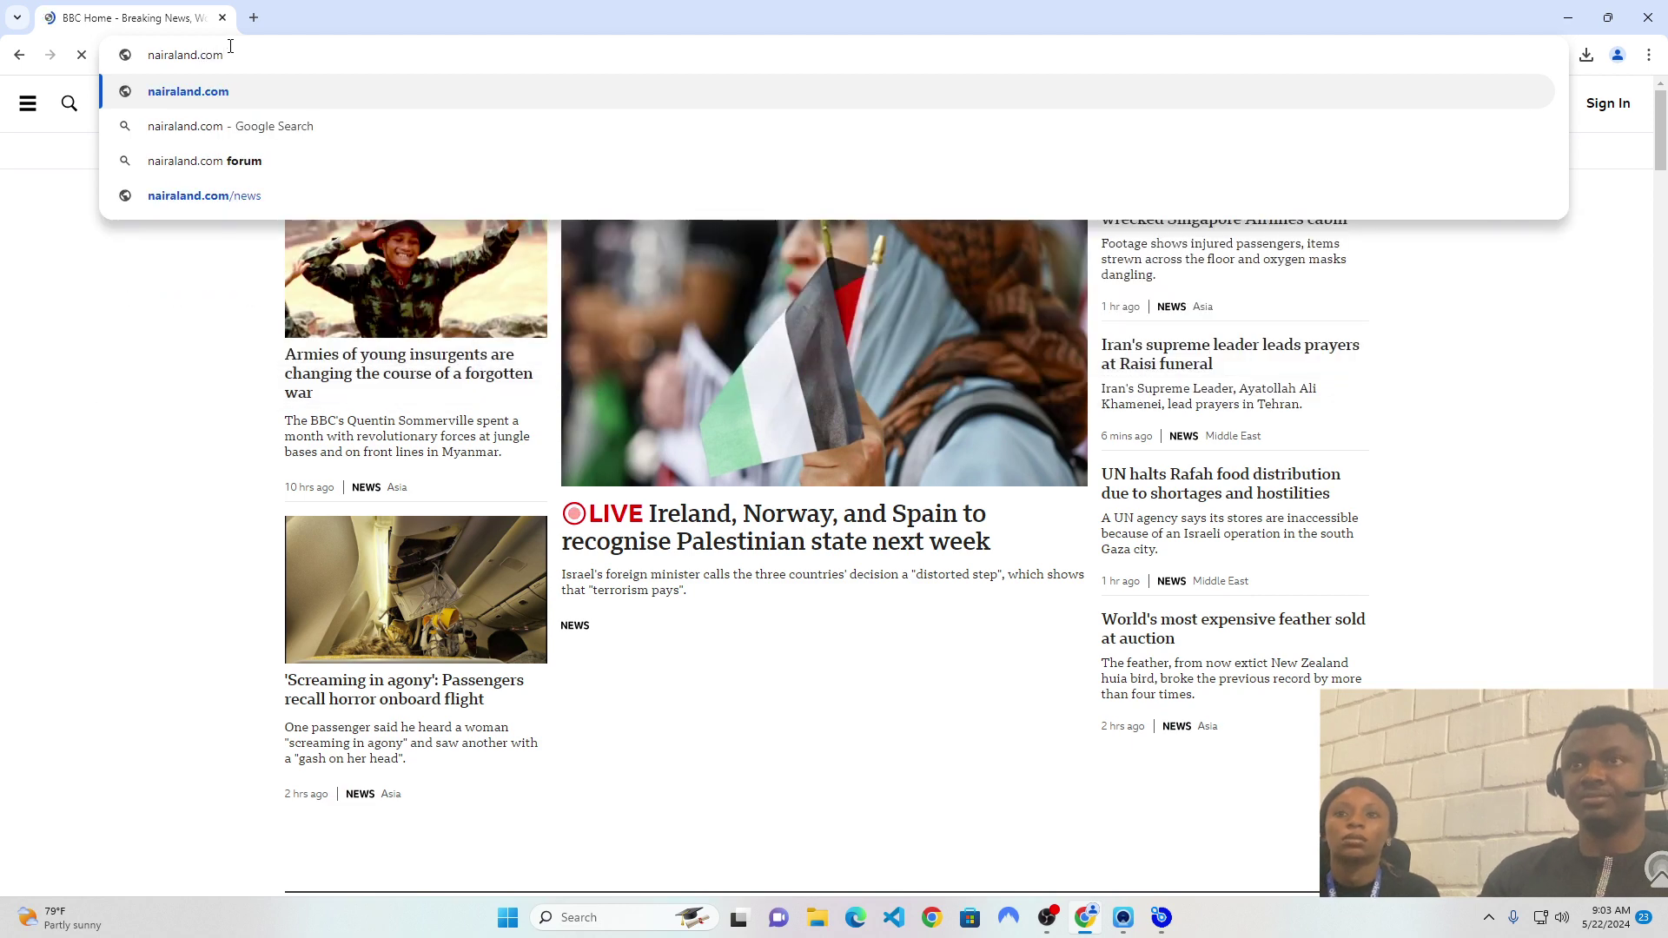
key(Return)
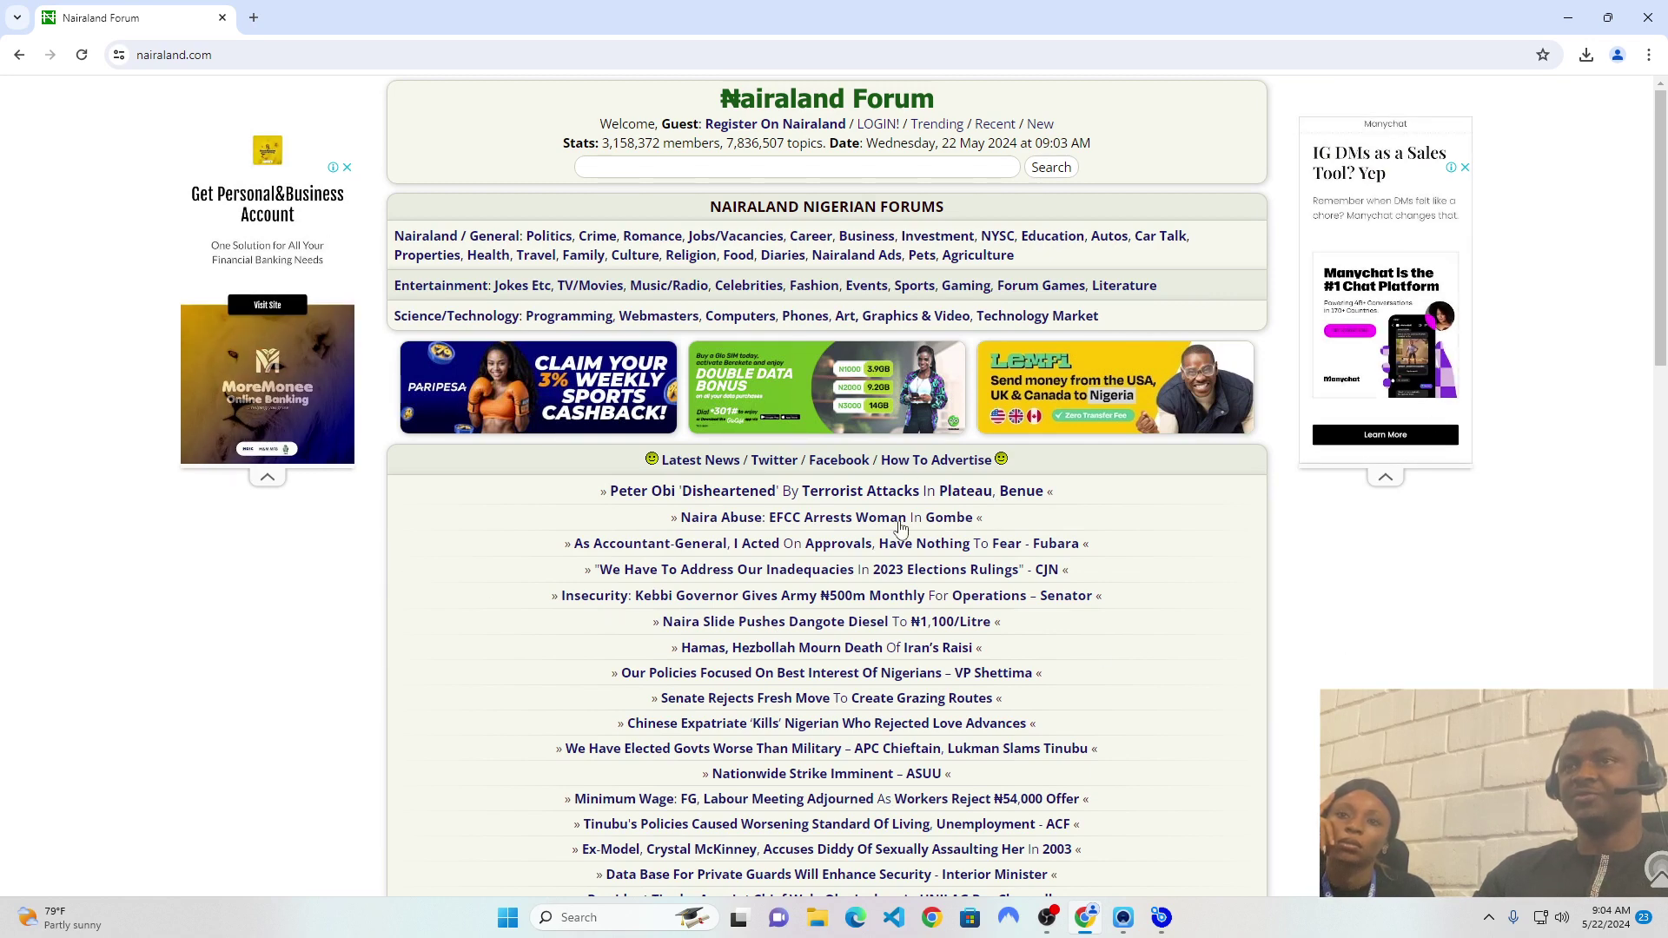
- Open the developer tools with the element inspector for the Nairaland page
right_click(492, 511)
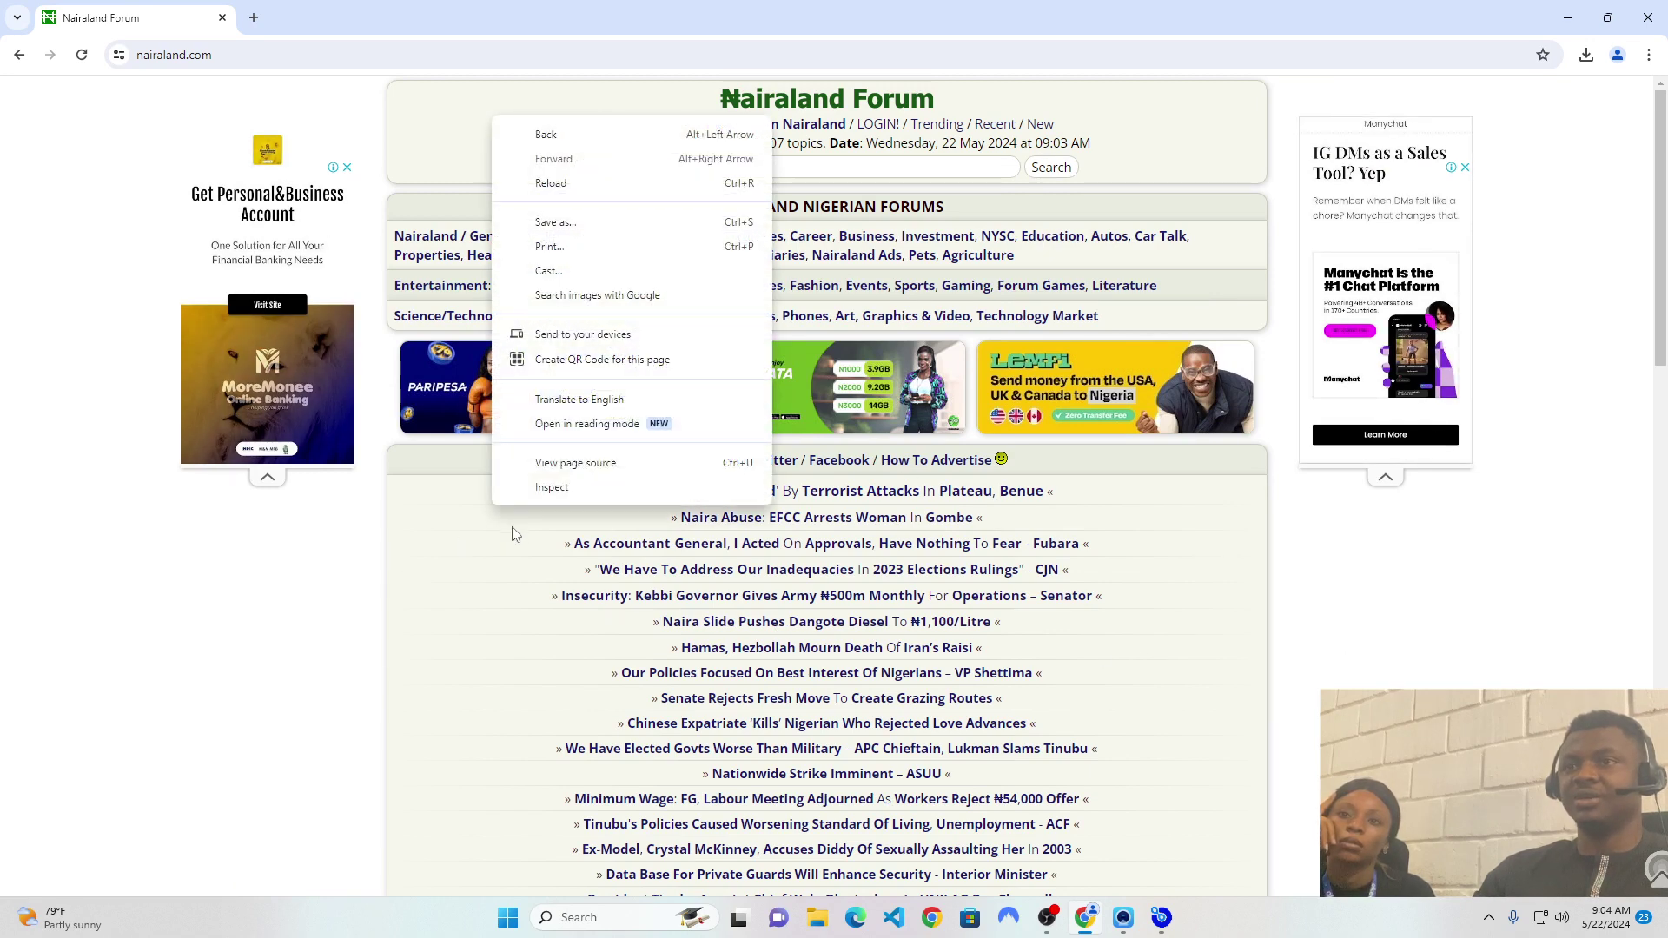
click(564, 489)
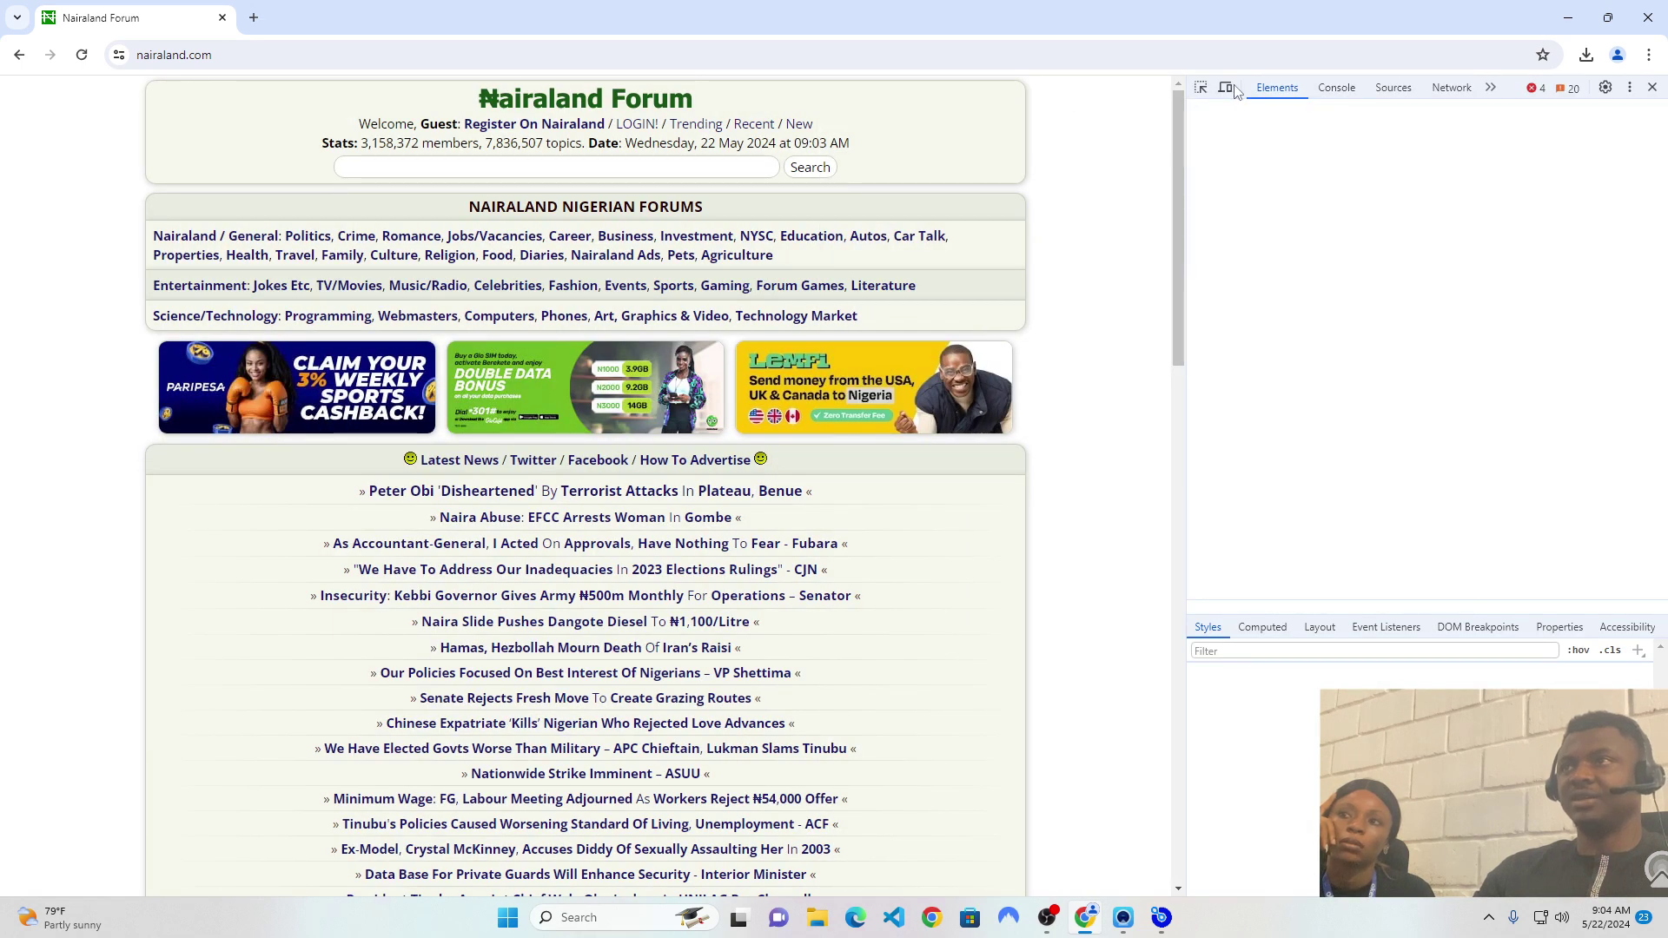
right_click(1062, 484)
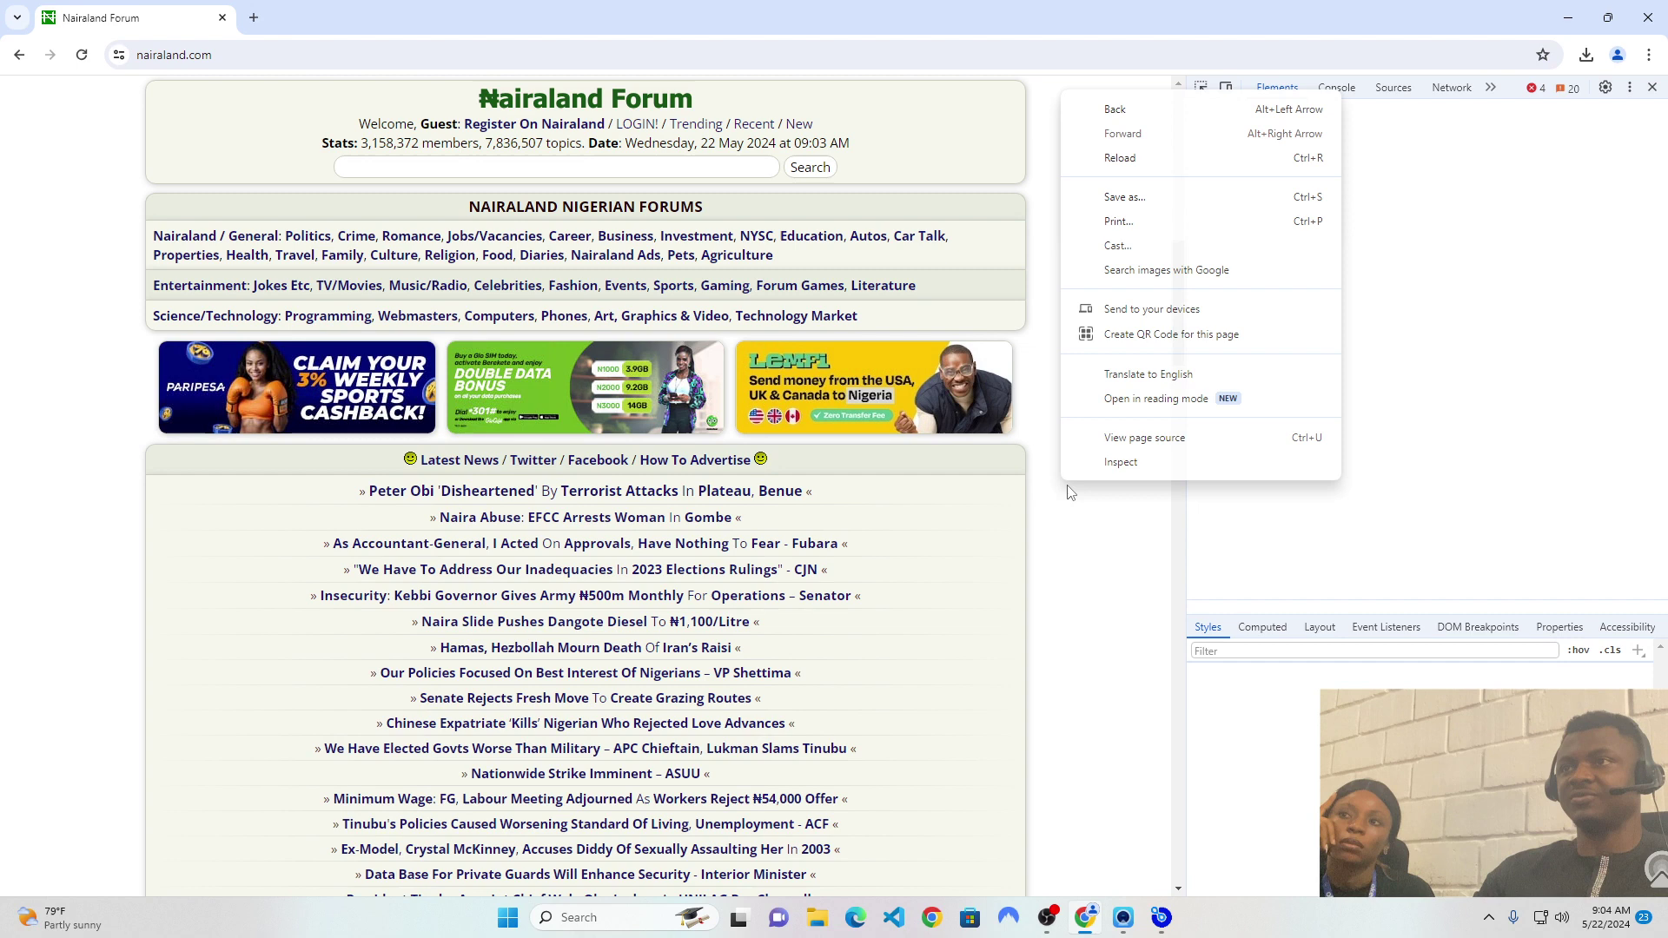
click(1129, 461)
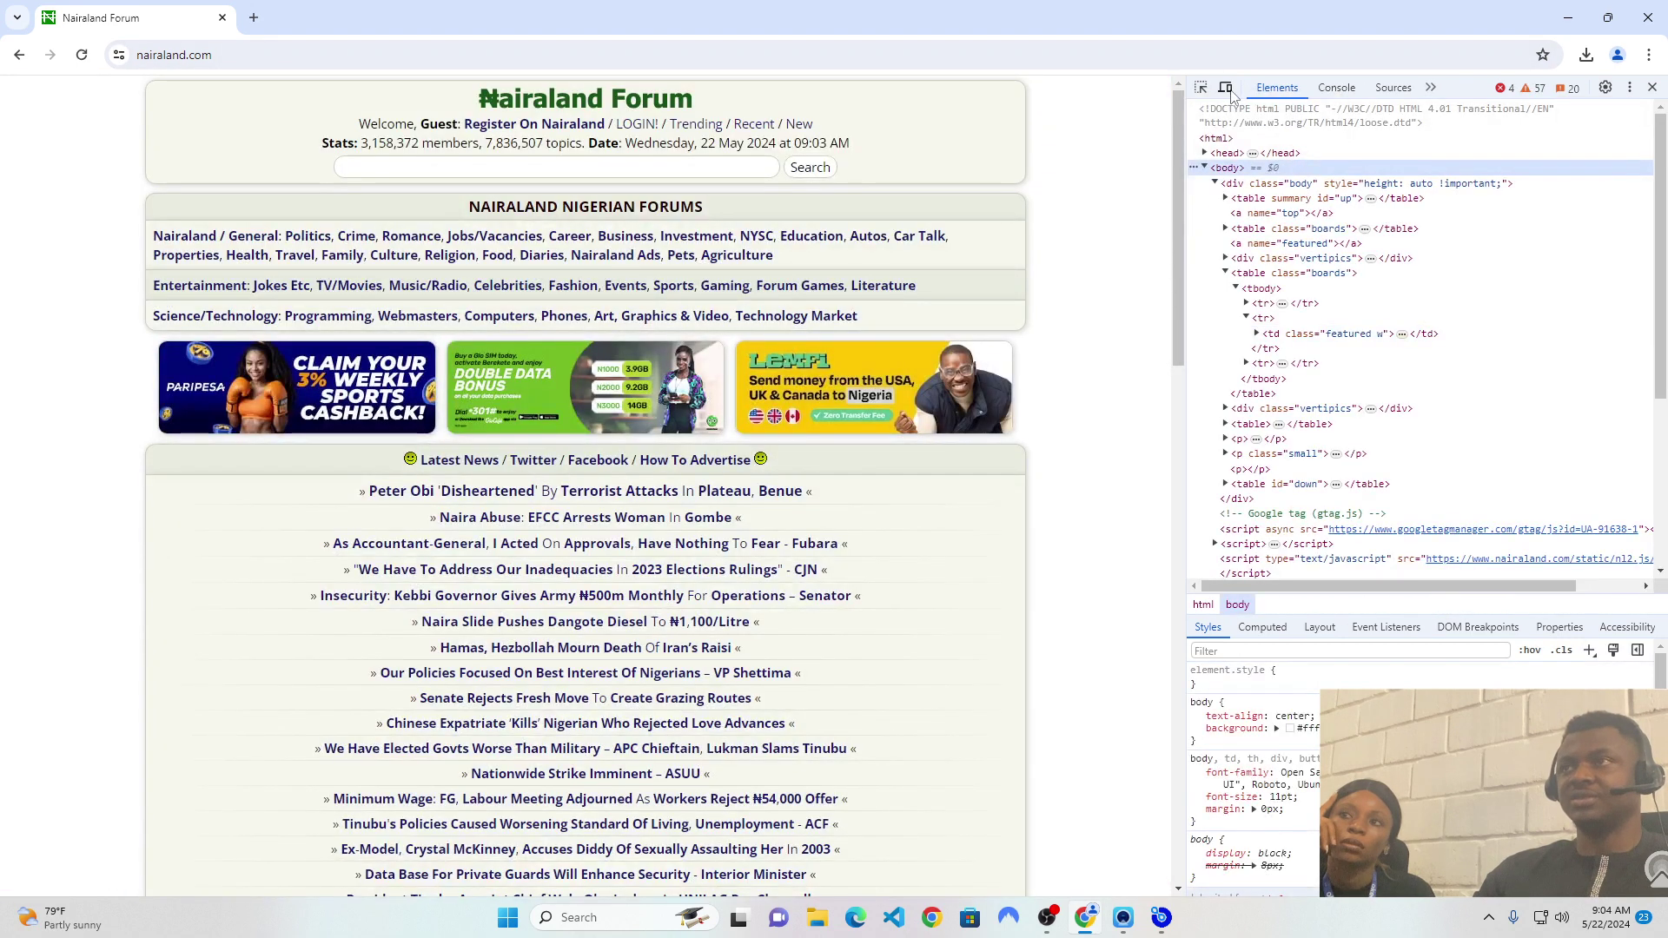
- Emulate the iPhone 14 Pro Max as a mobile device, and reload the Nairaland page
click(1227, 88)
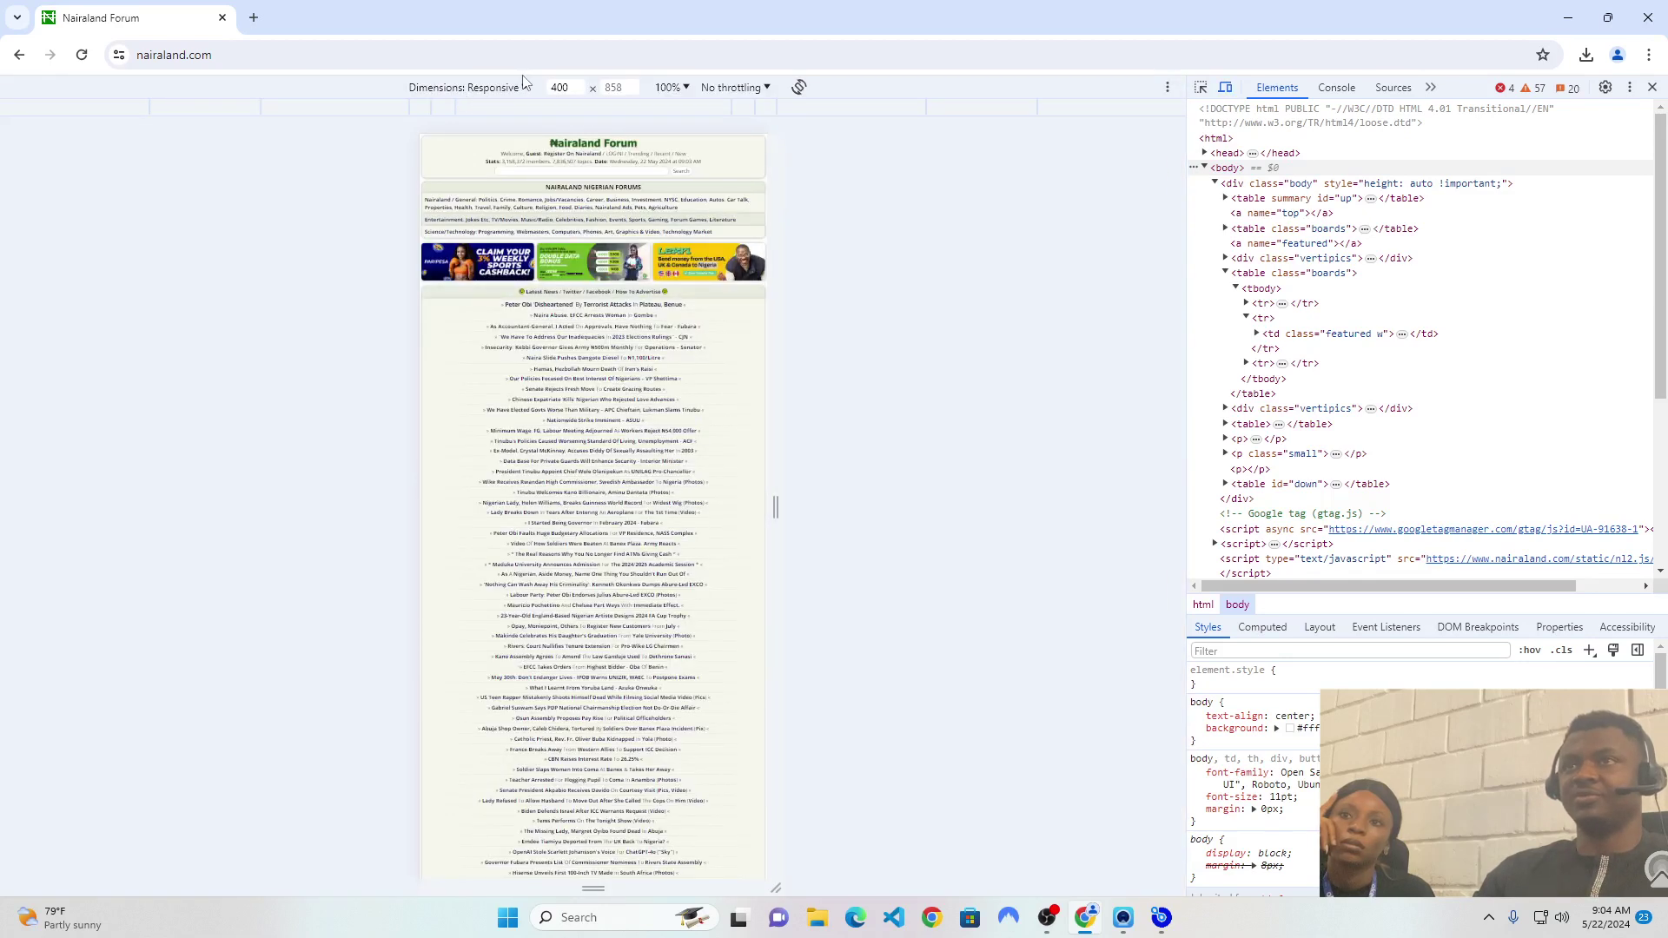
click(504, 88)
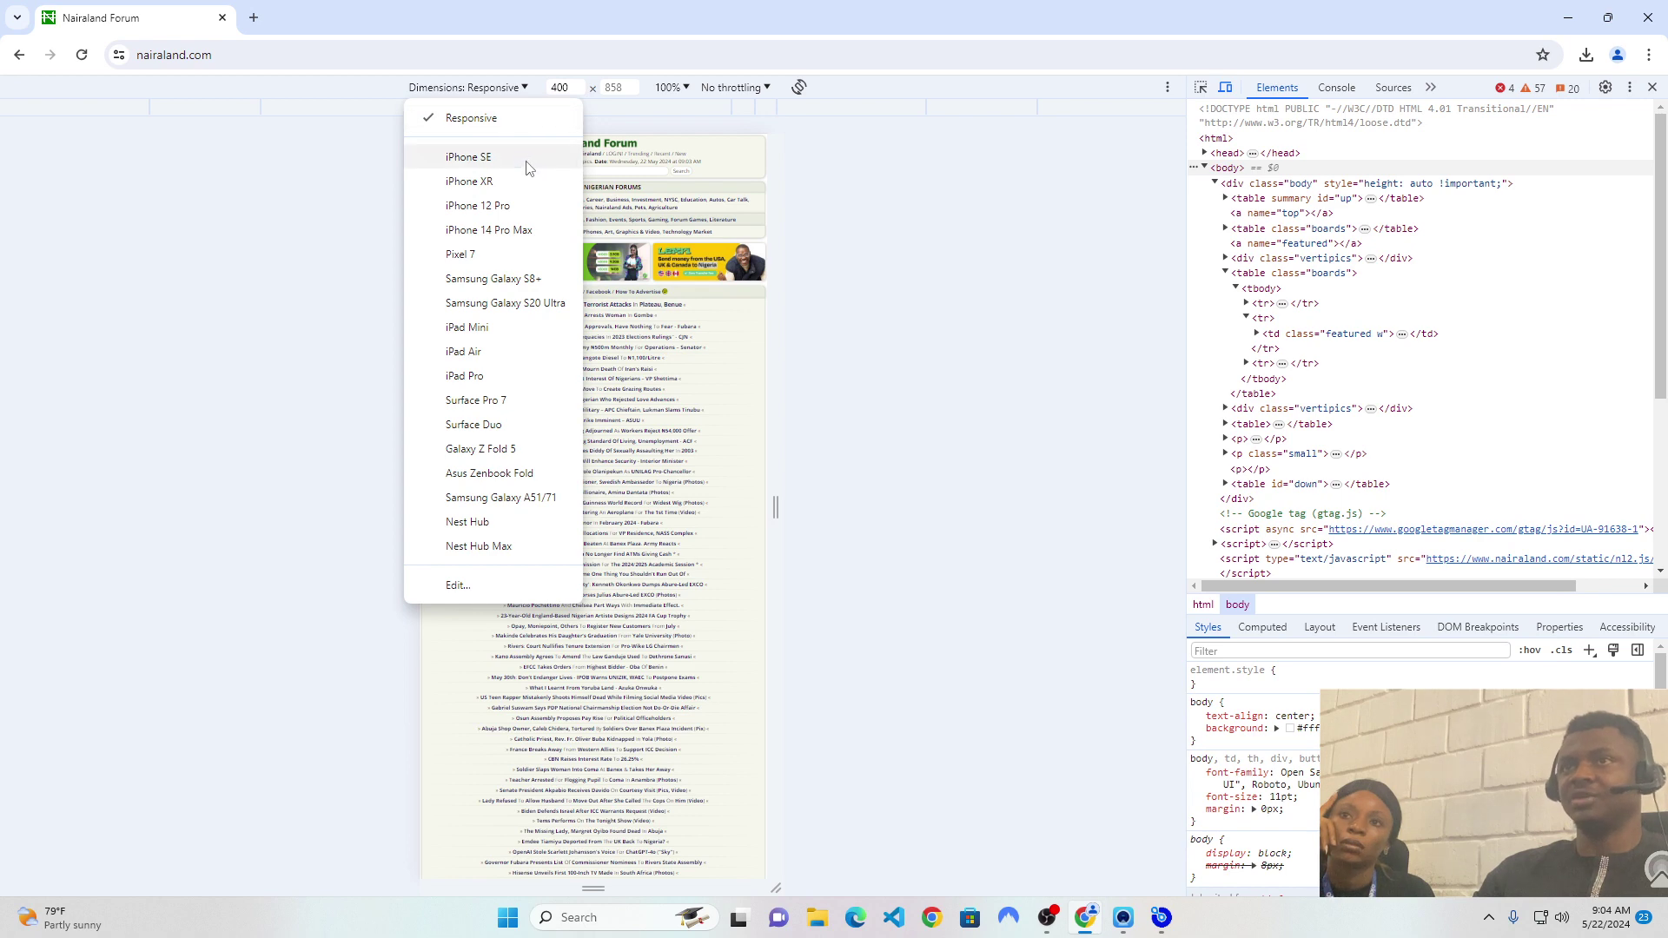
click(530, 231)
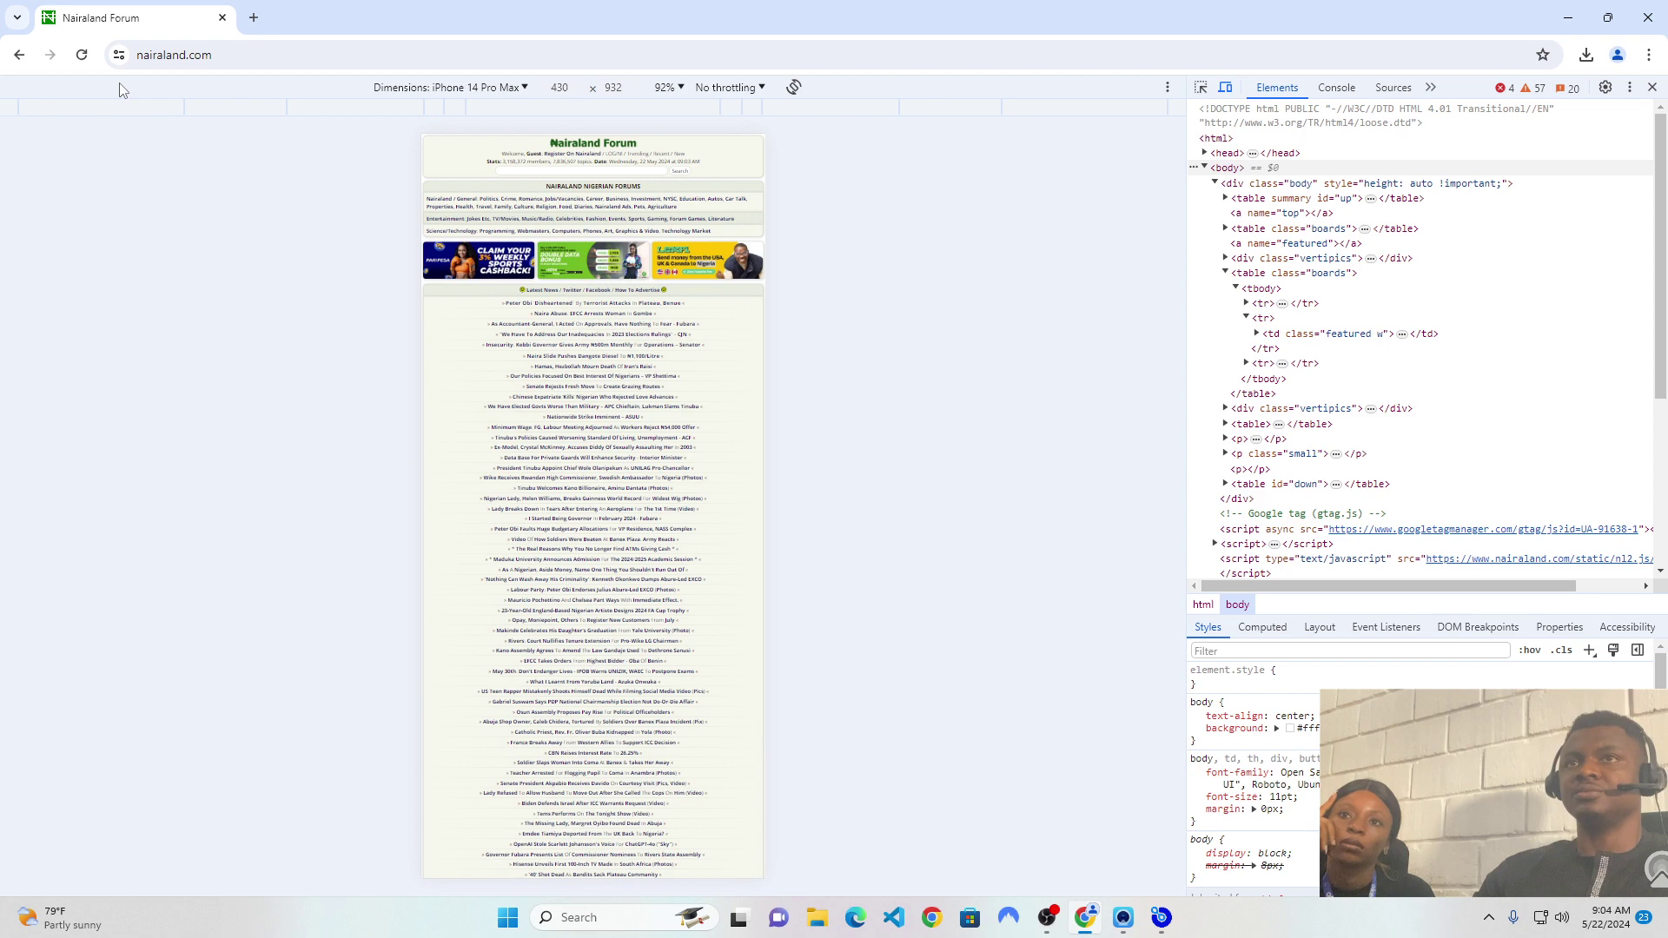
click(82, 54)
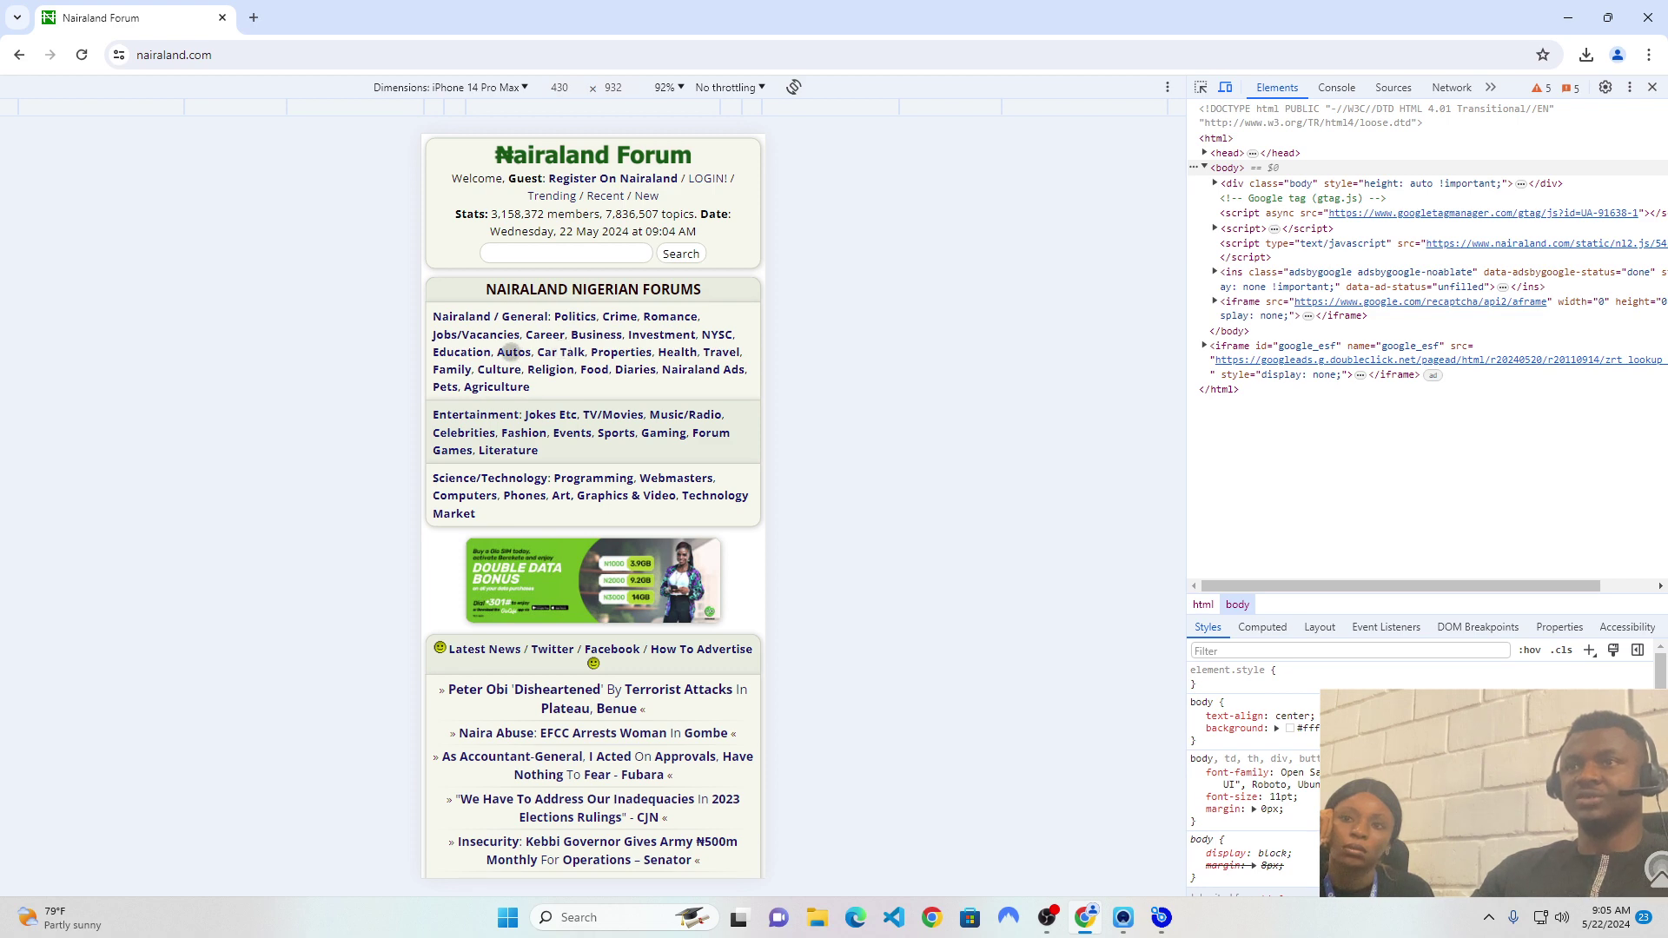
- Inspect the Autos link among the Nairaland forums, and copy the full XPath of its element
right_click(512, 352)
click(633, 737)
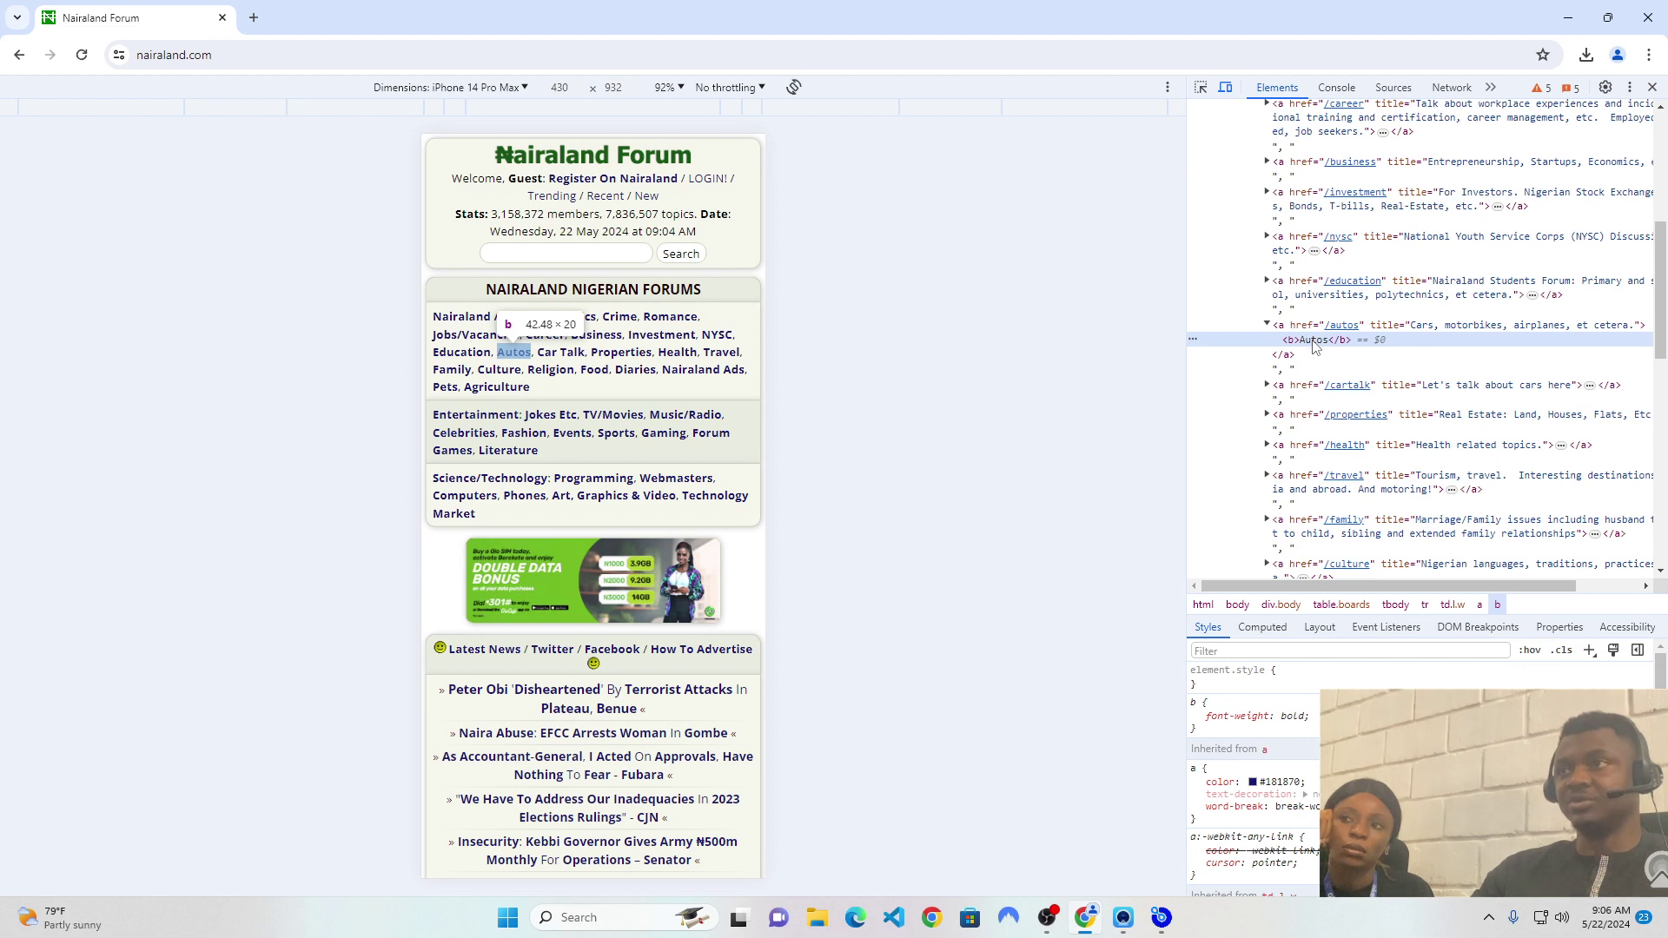
right_click(1314, 345)
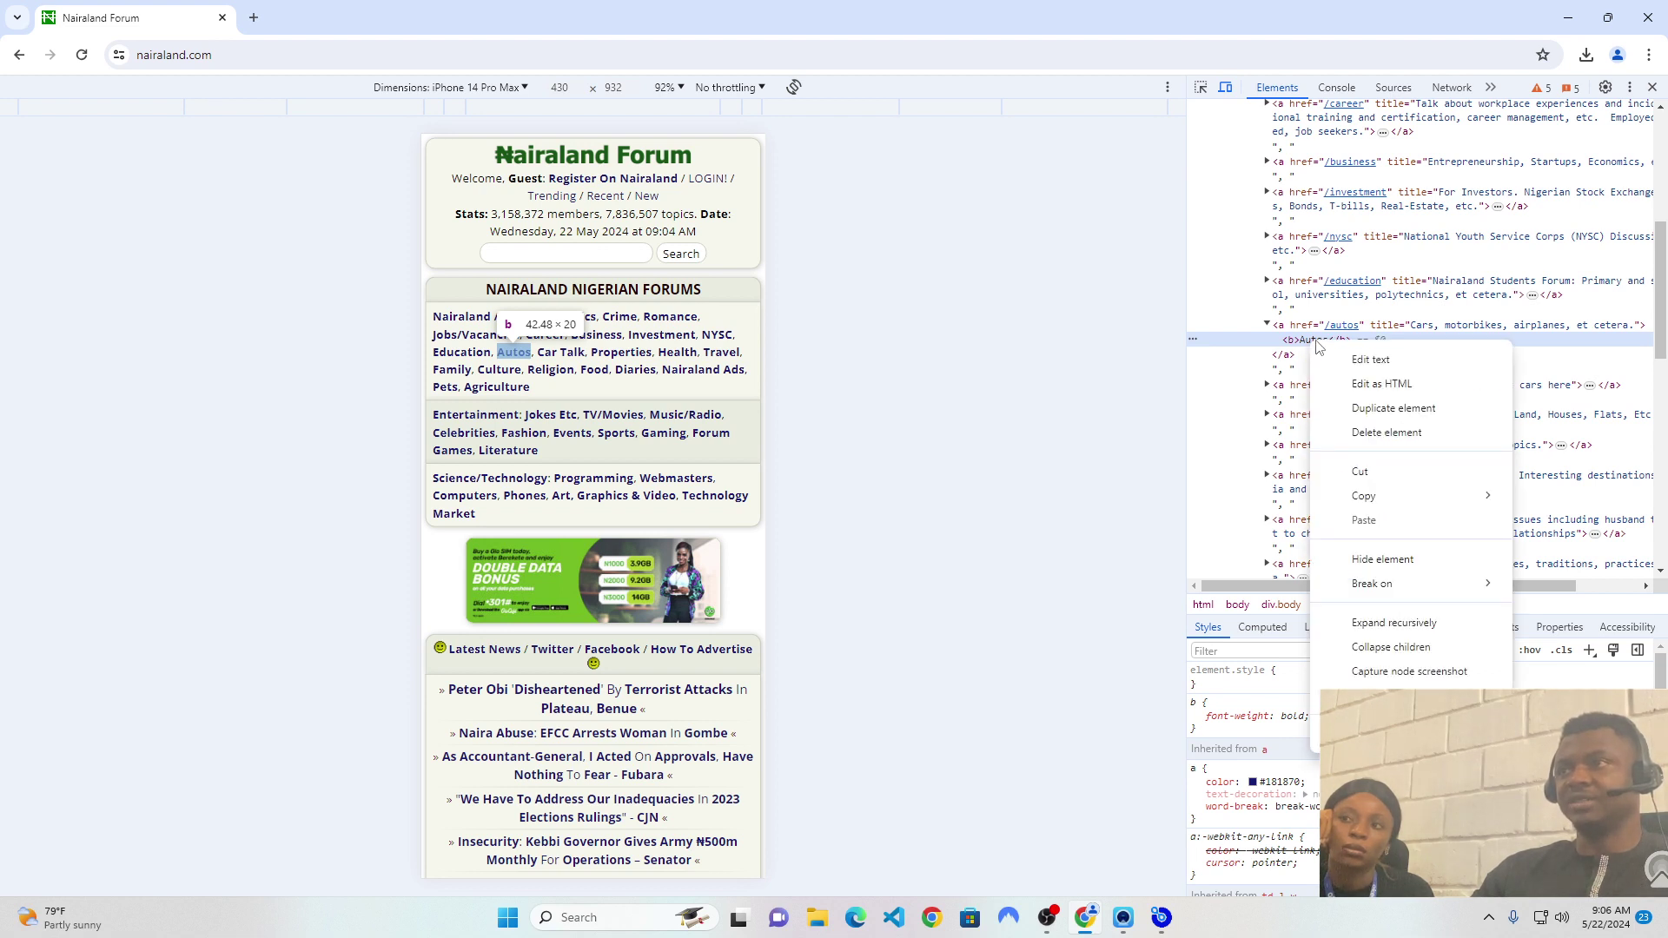
mouse_move(1455, 497)
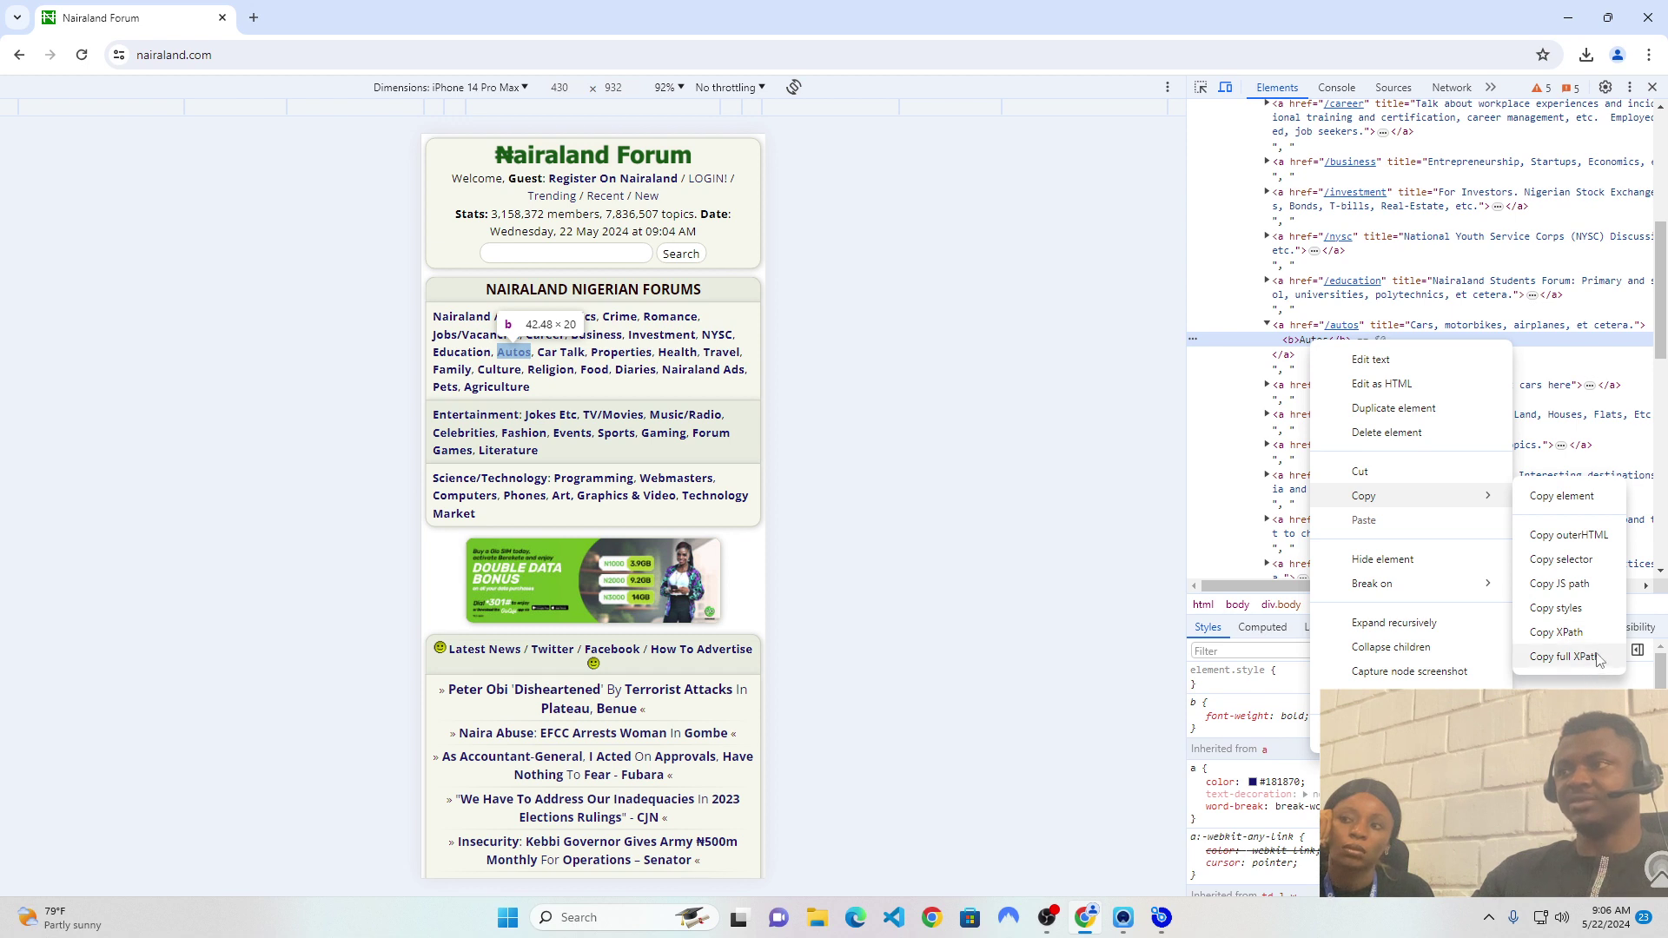
click(1564, 656)
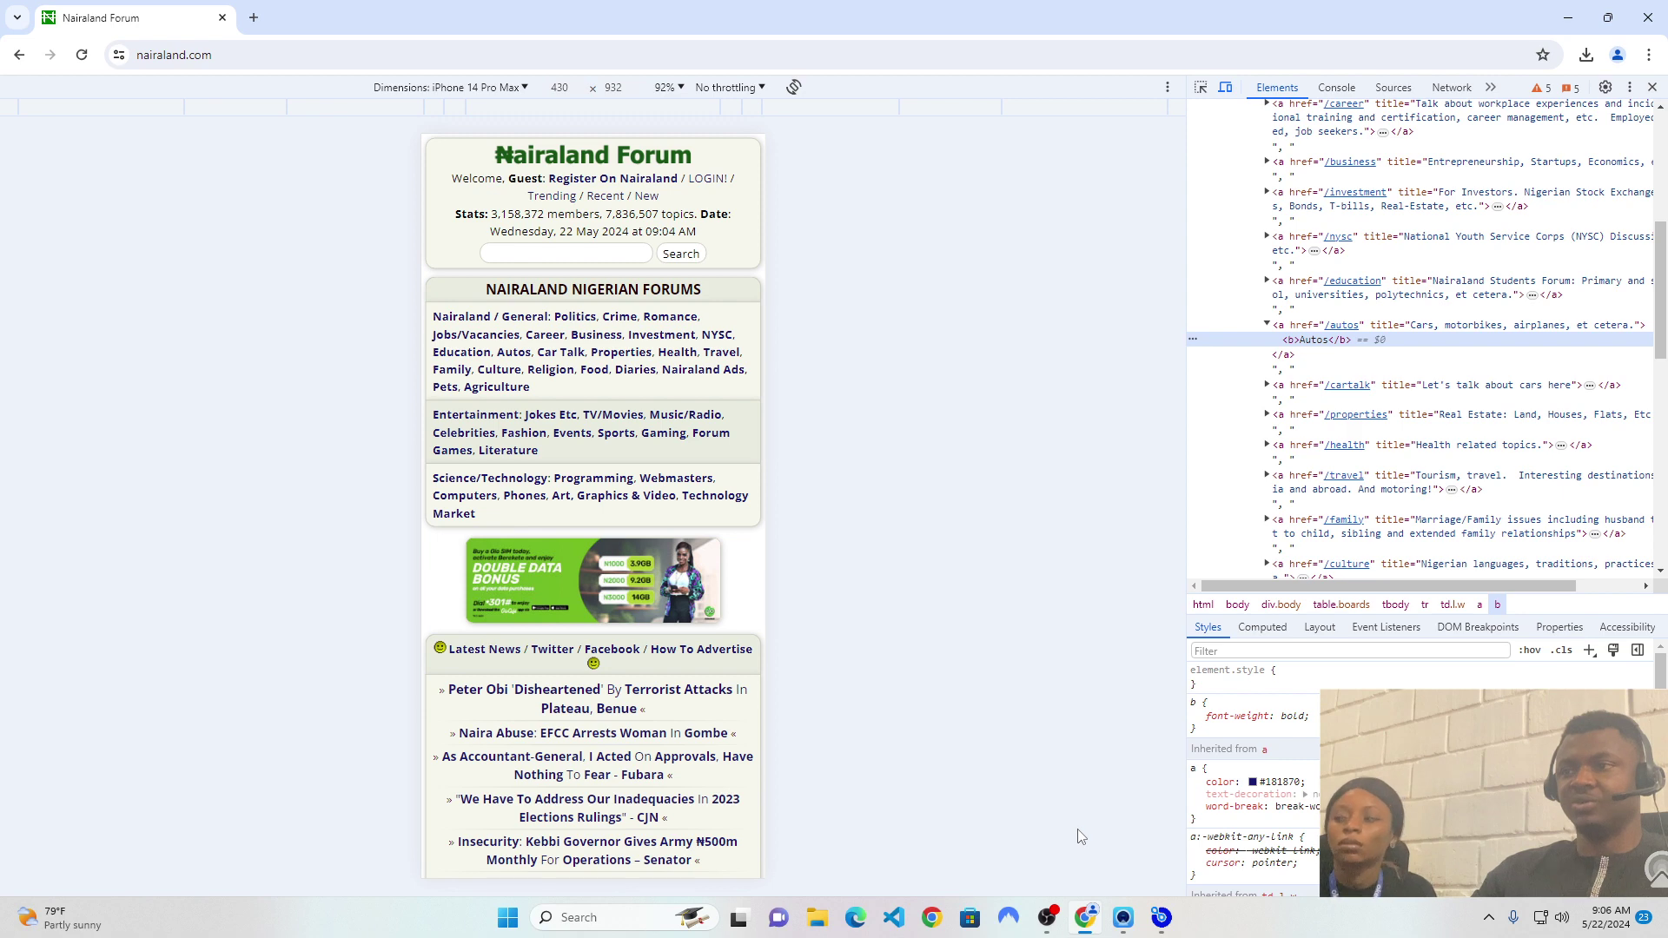
- Switch to Okecbot and paste the copied XPath as a secondary-task xpath to click on
click(1176, 934)
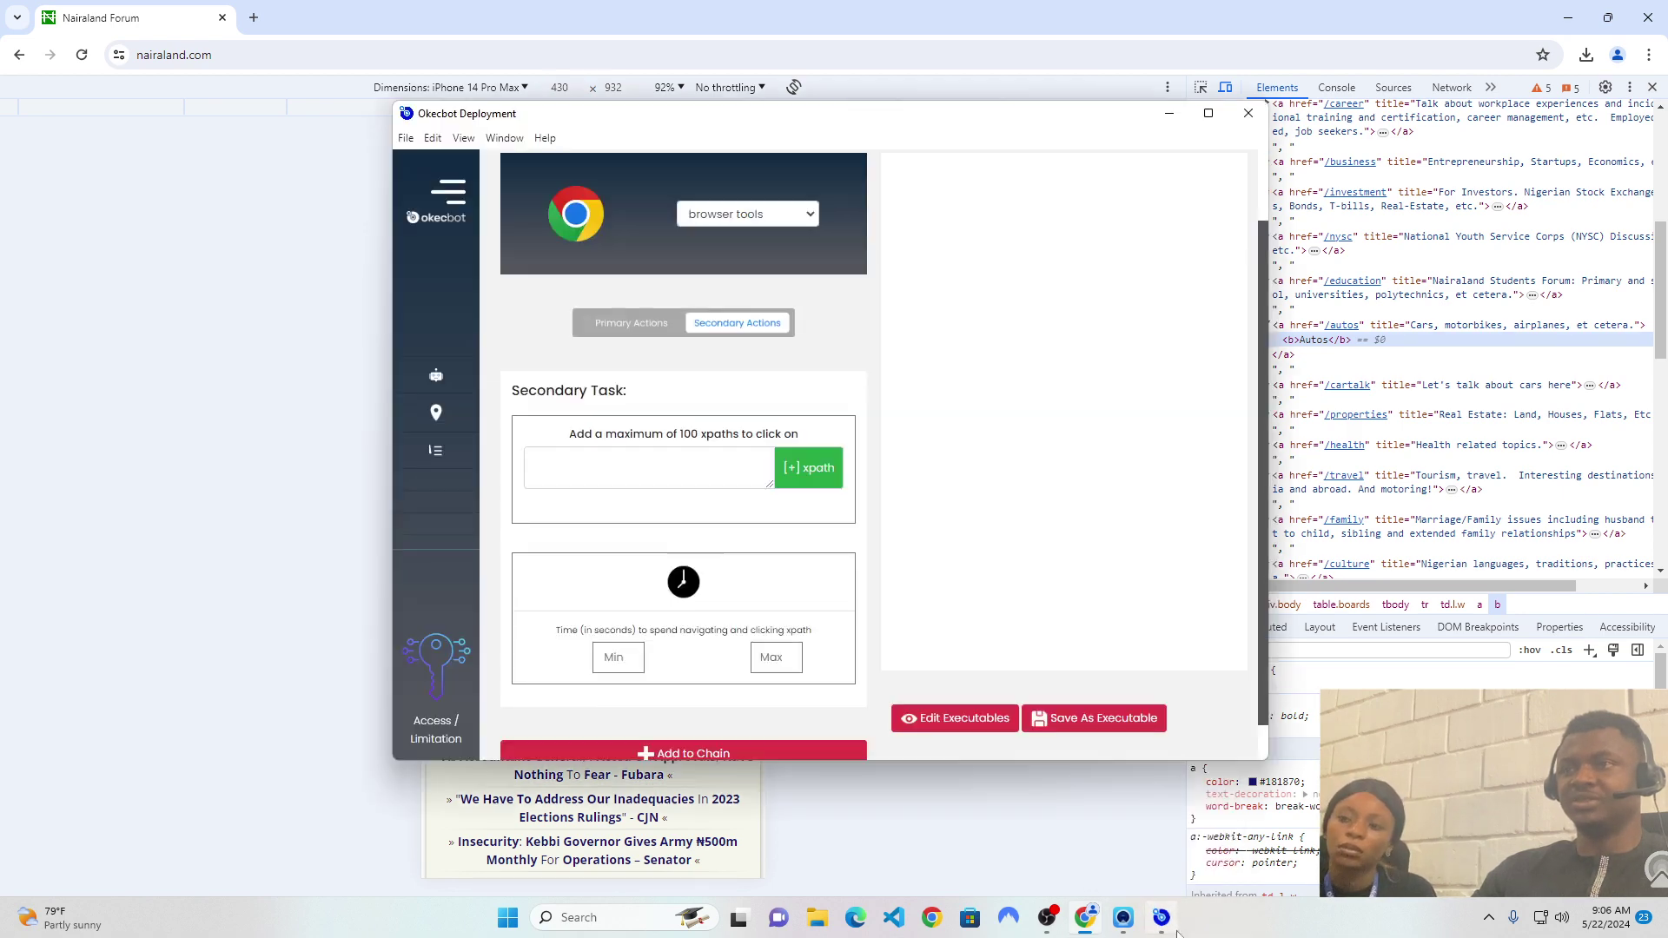
click(602, 468)
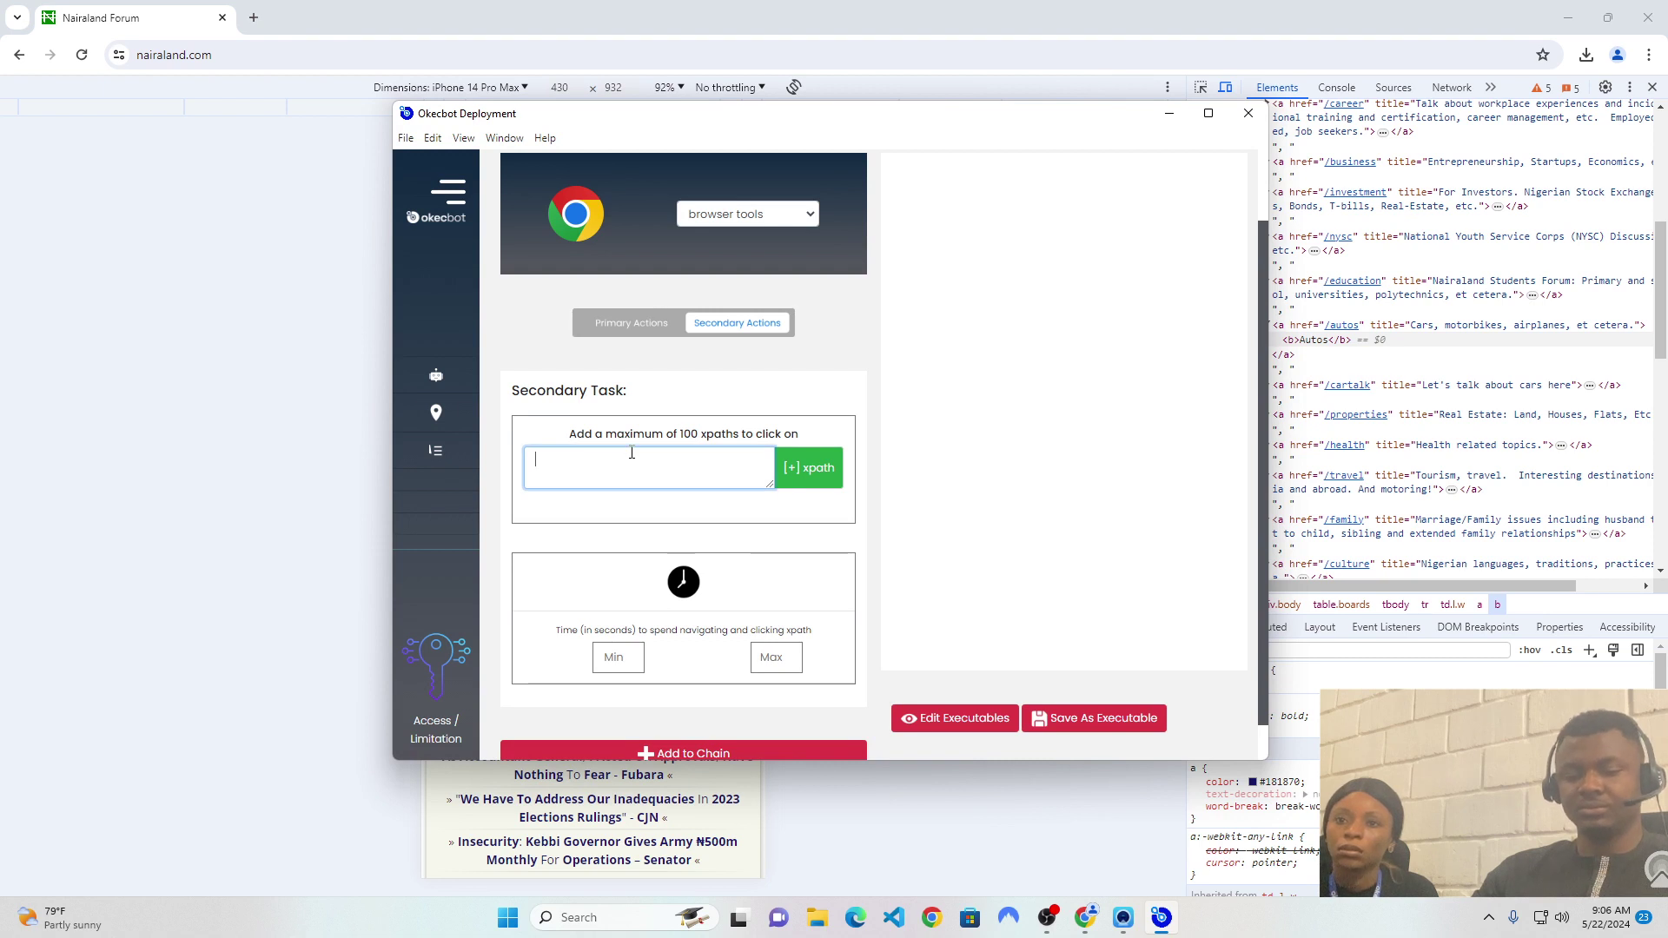
key(ctrl+v)
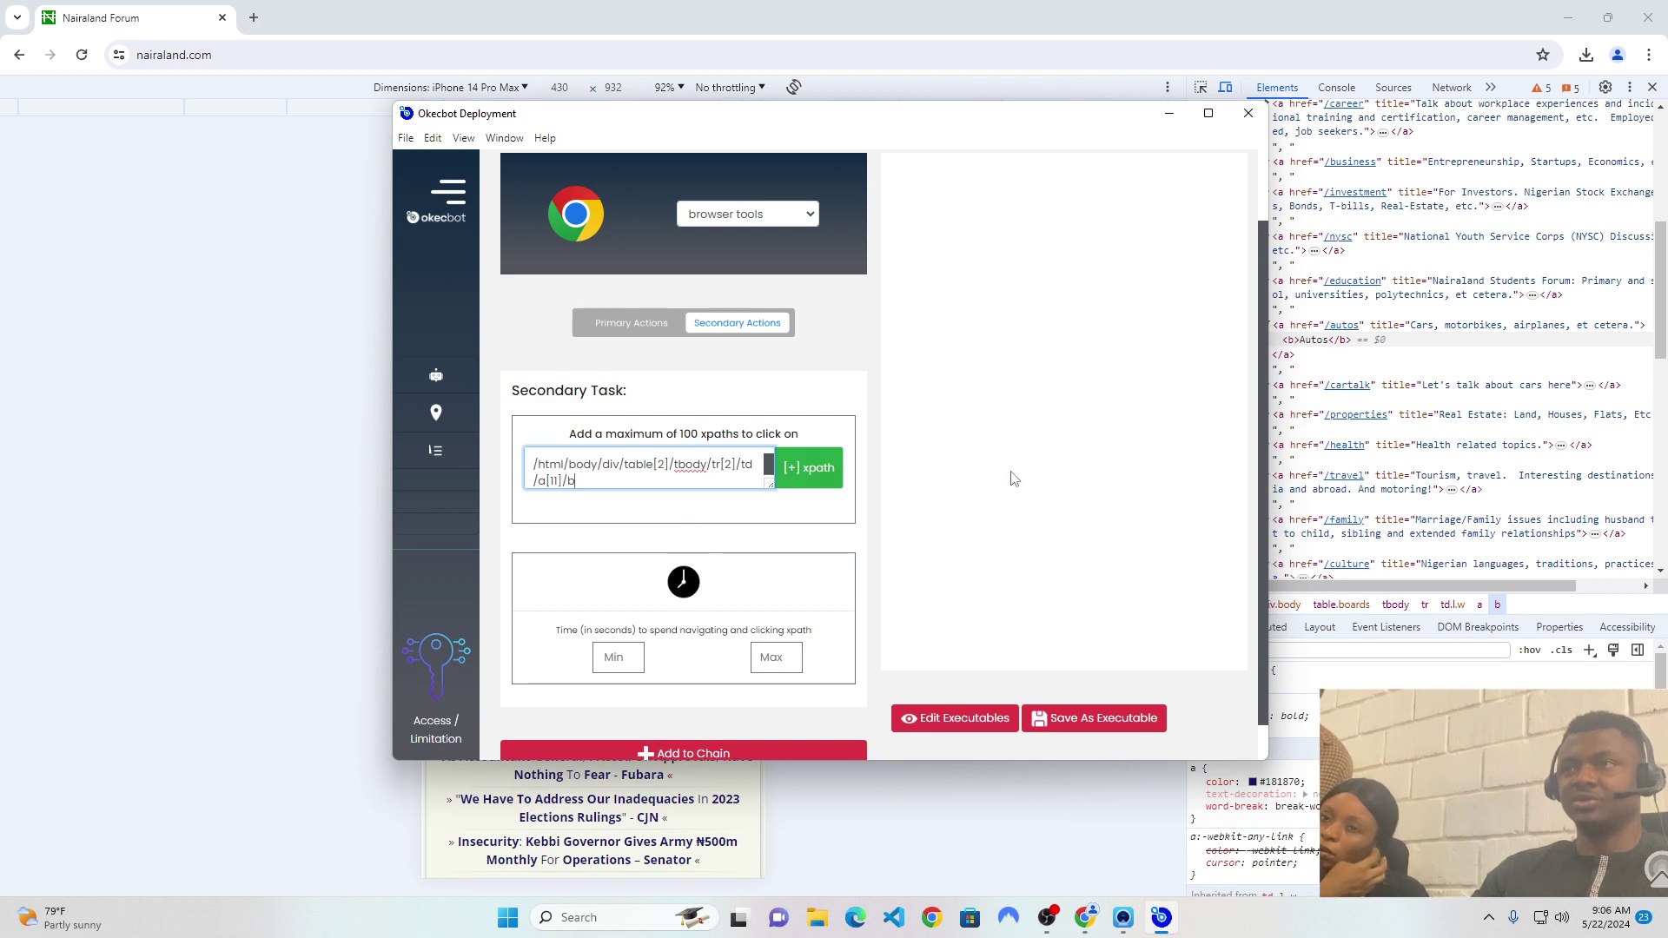
click(1316, 345)
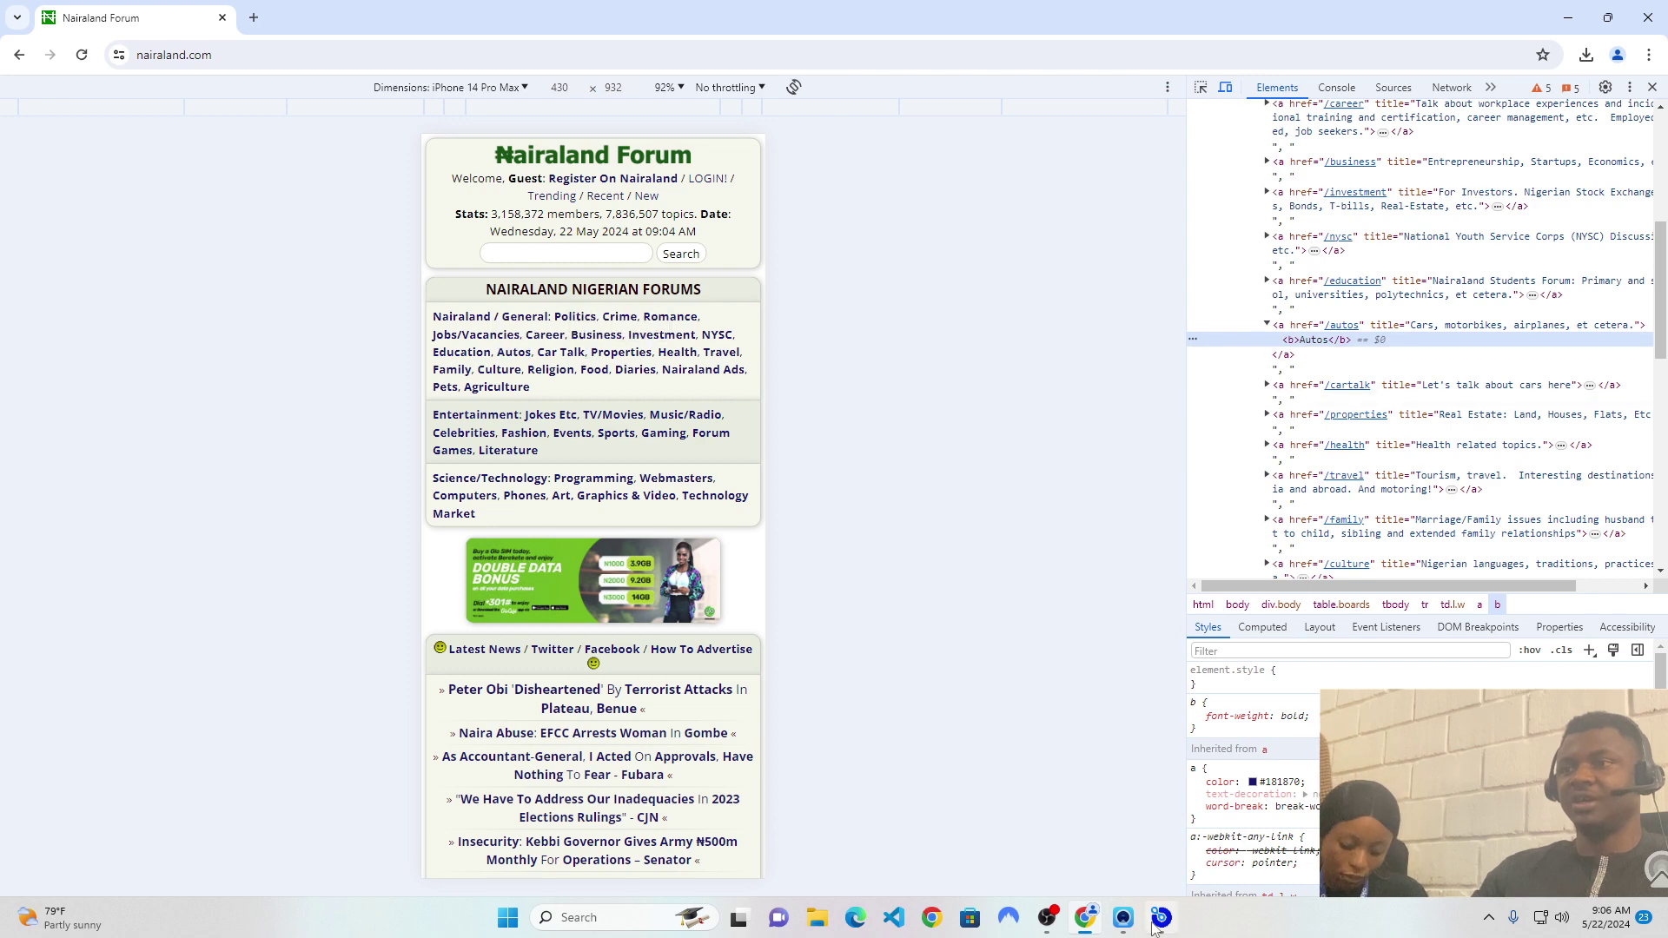
key(alt+Tab)
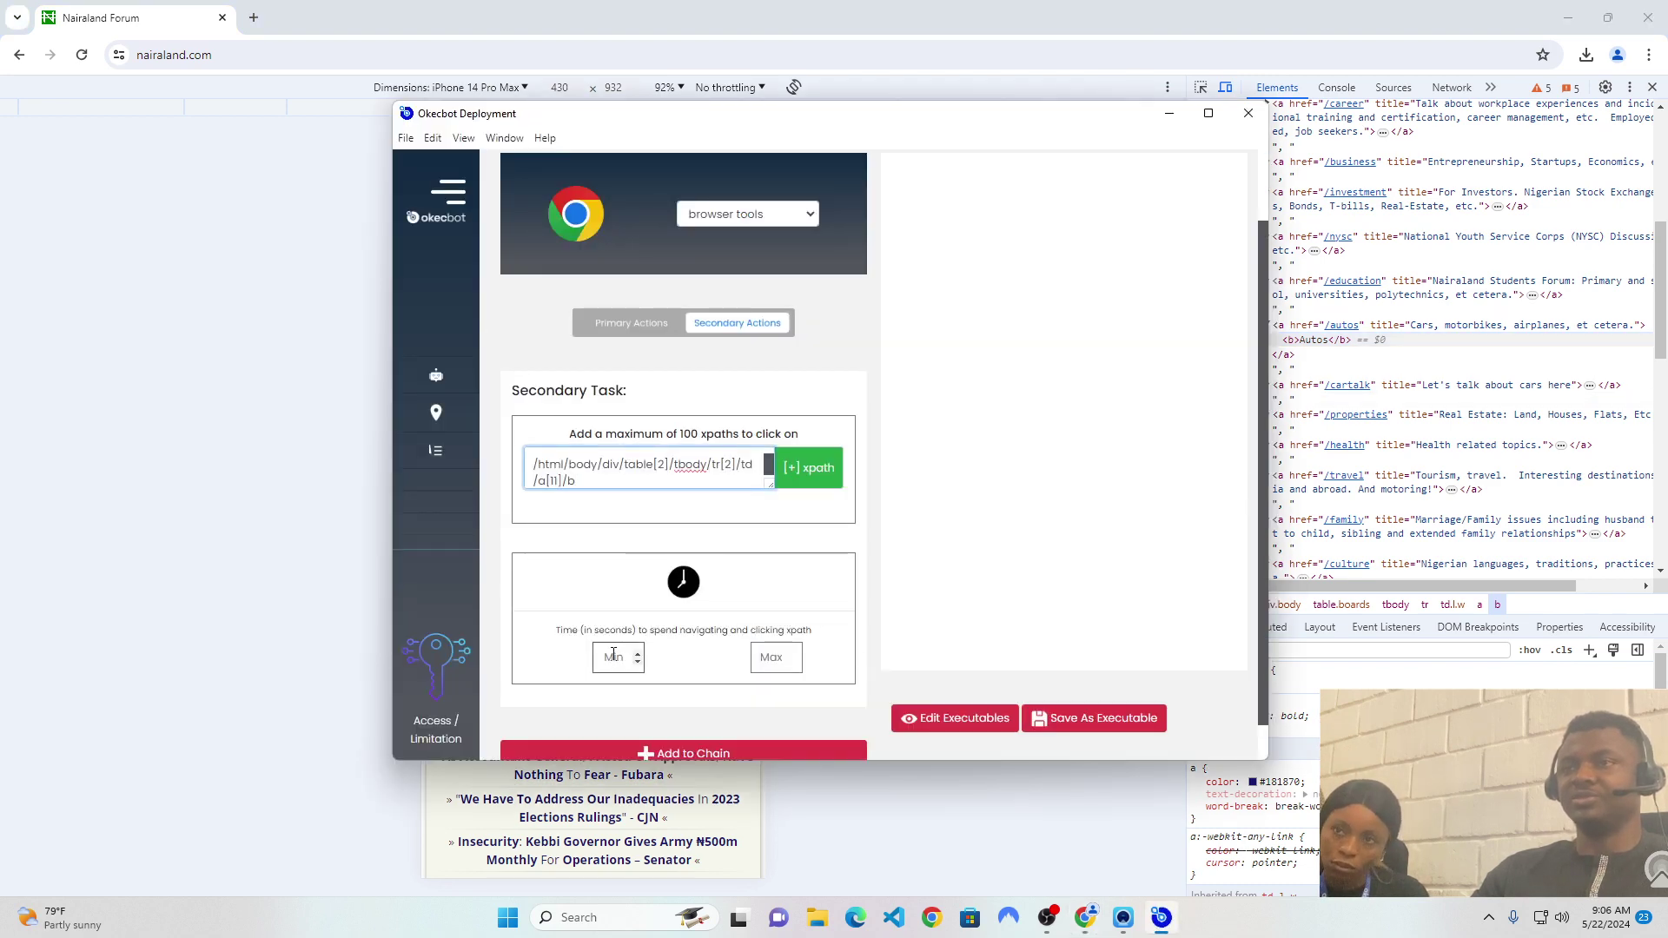
click(330, 786)
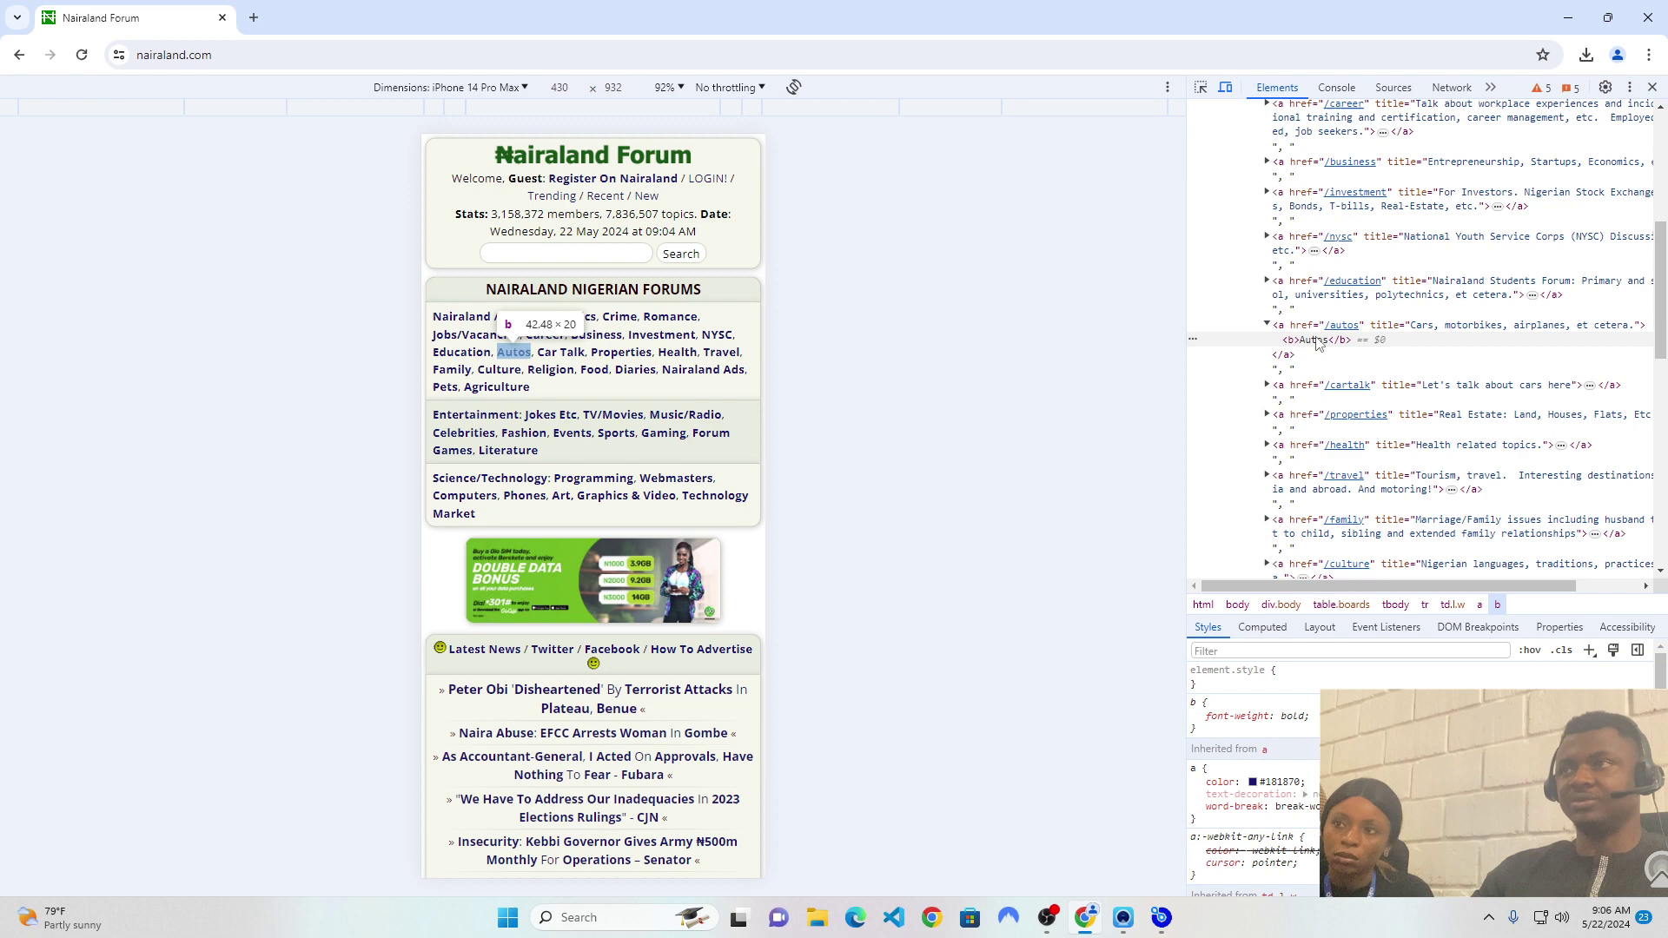
click(1165, 917)
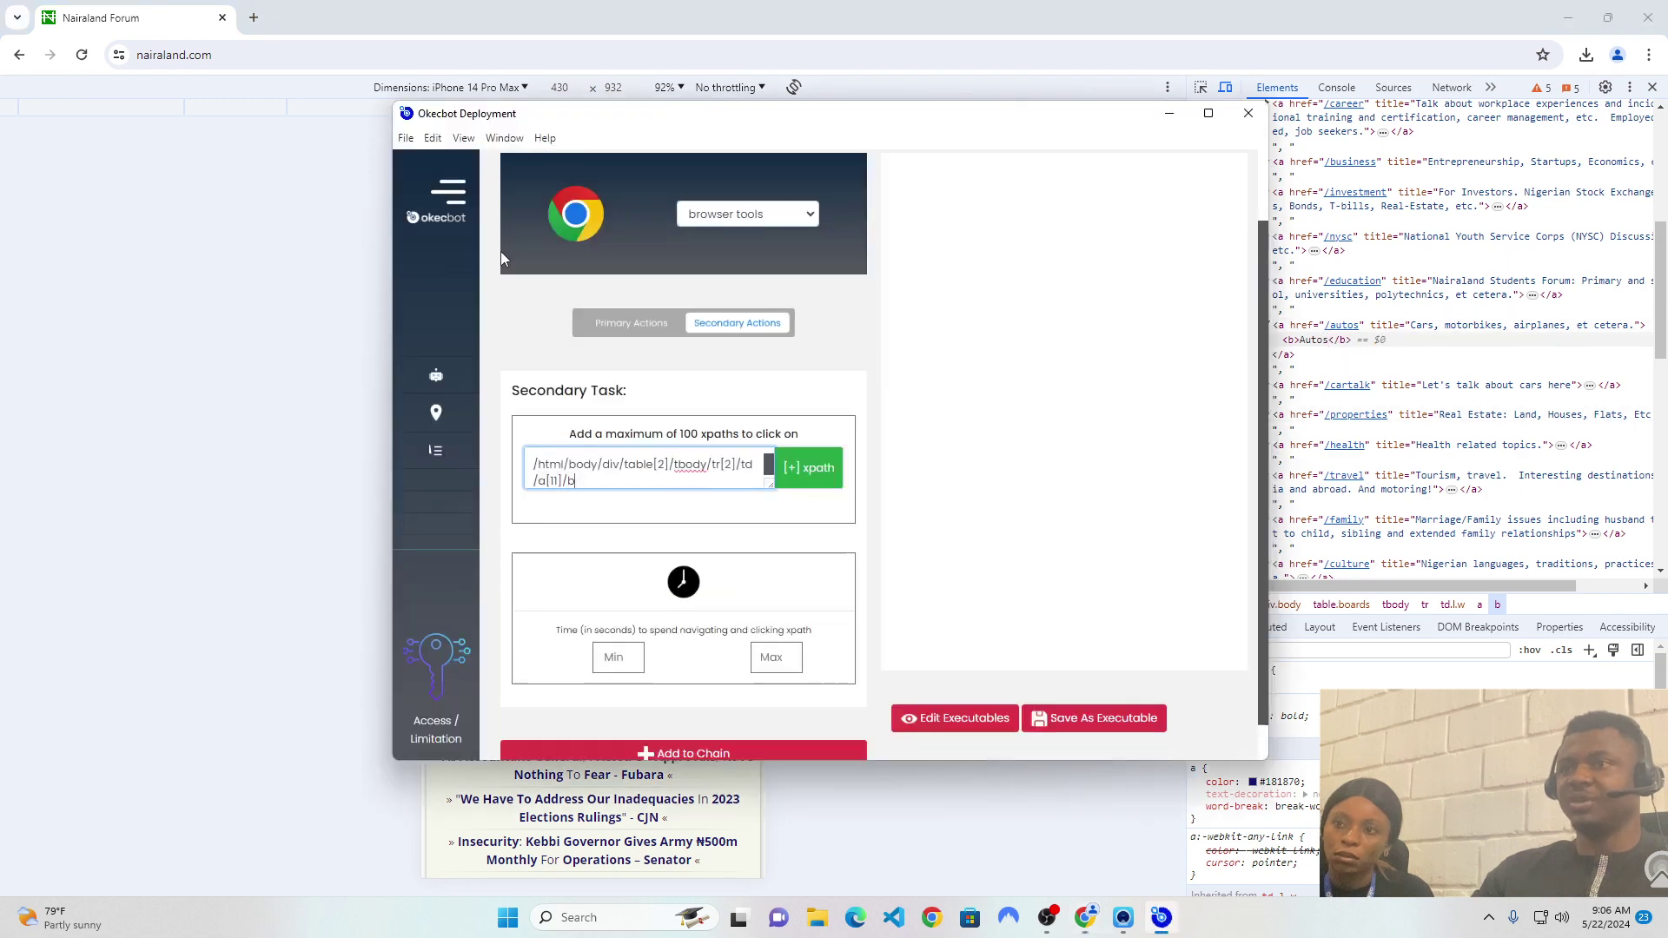
- Set the time for navigating and clicking the xpath to a minimum of 10 and a maximum of 15 seconds
click(610, 653)
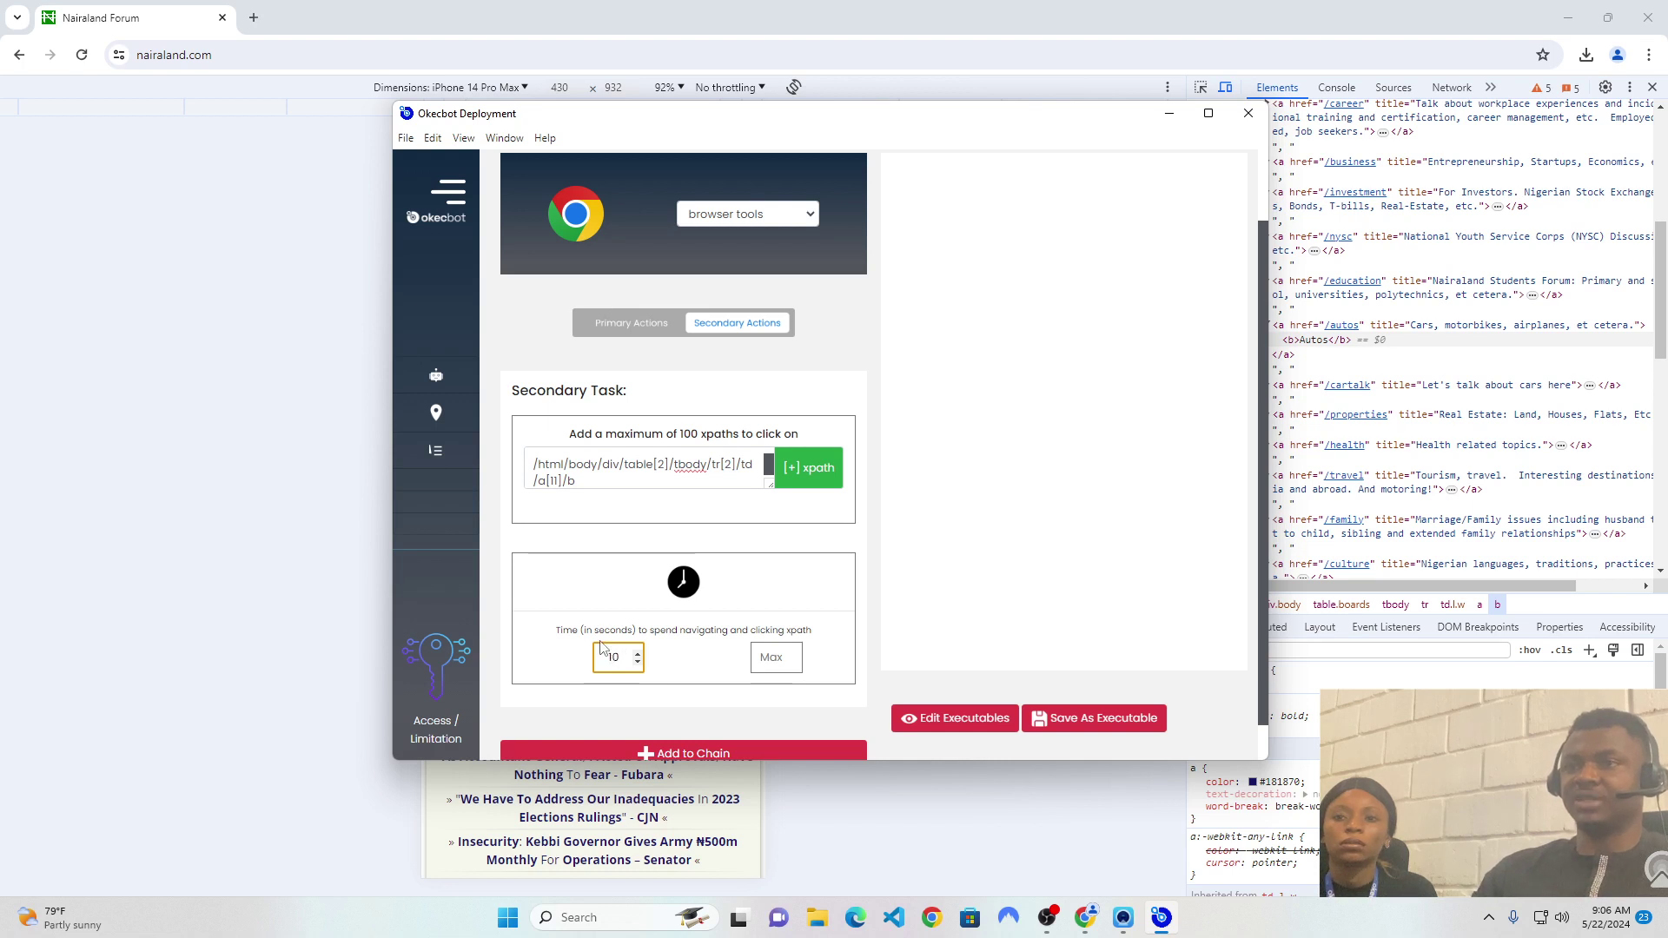
click(758, 658)
text(15)
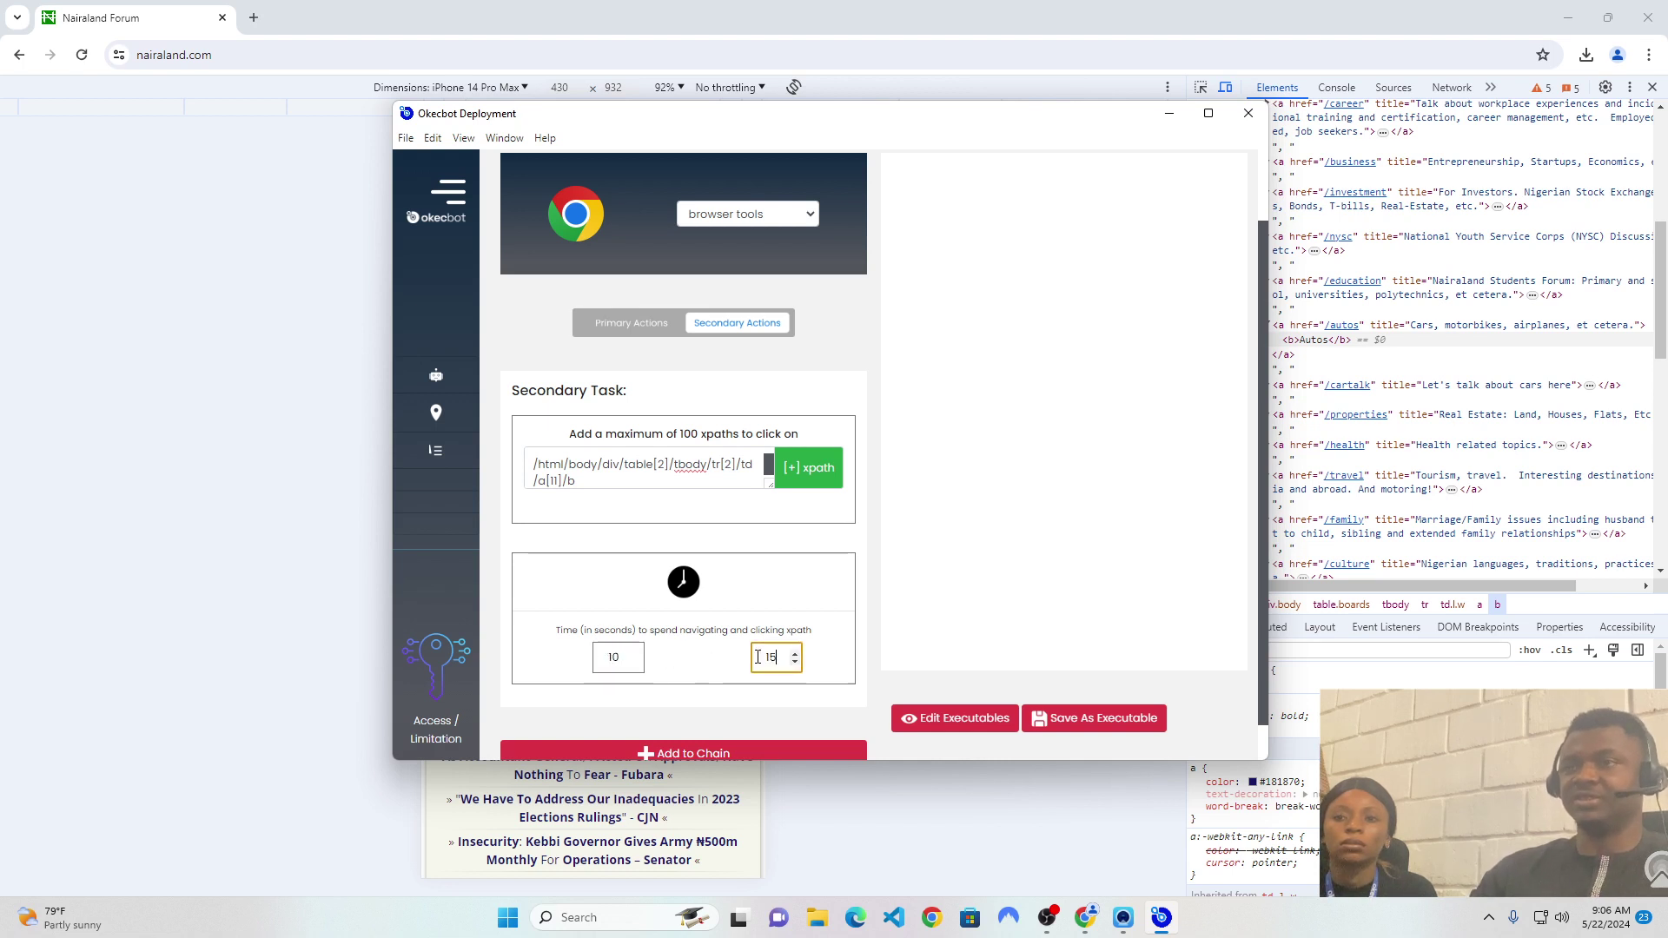
- Add the entered XPath to the secondary task's list of xpaths, and highlight the listed entry
scroll(823, 454, down, 1)
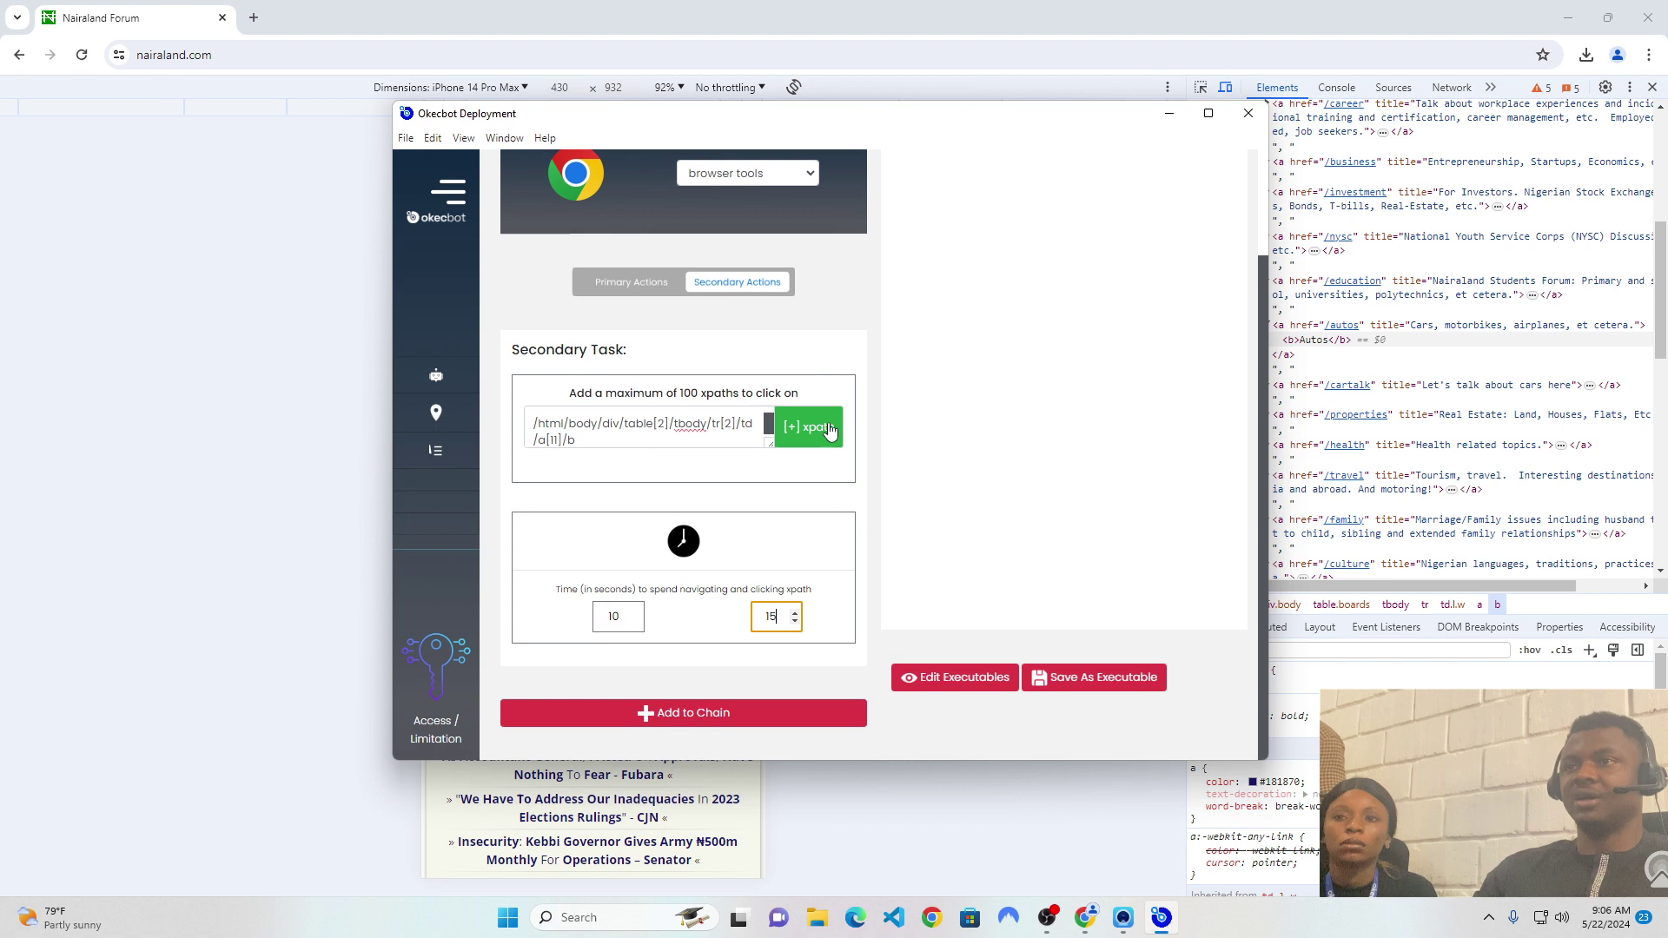
click(811, 437)
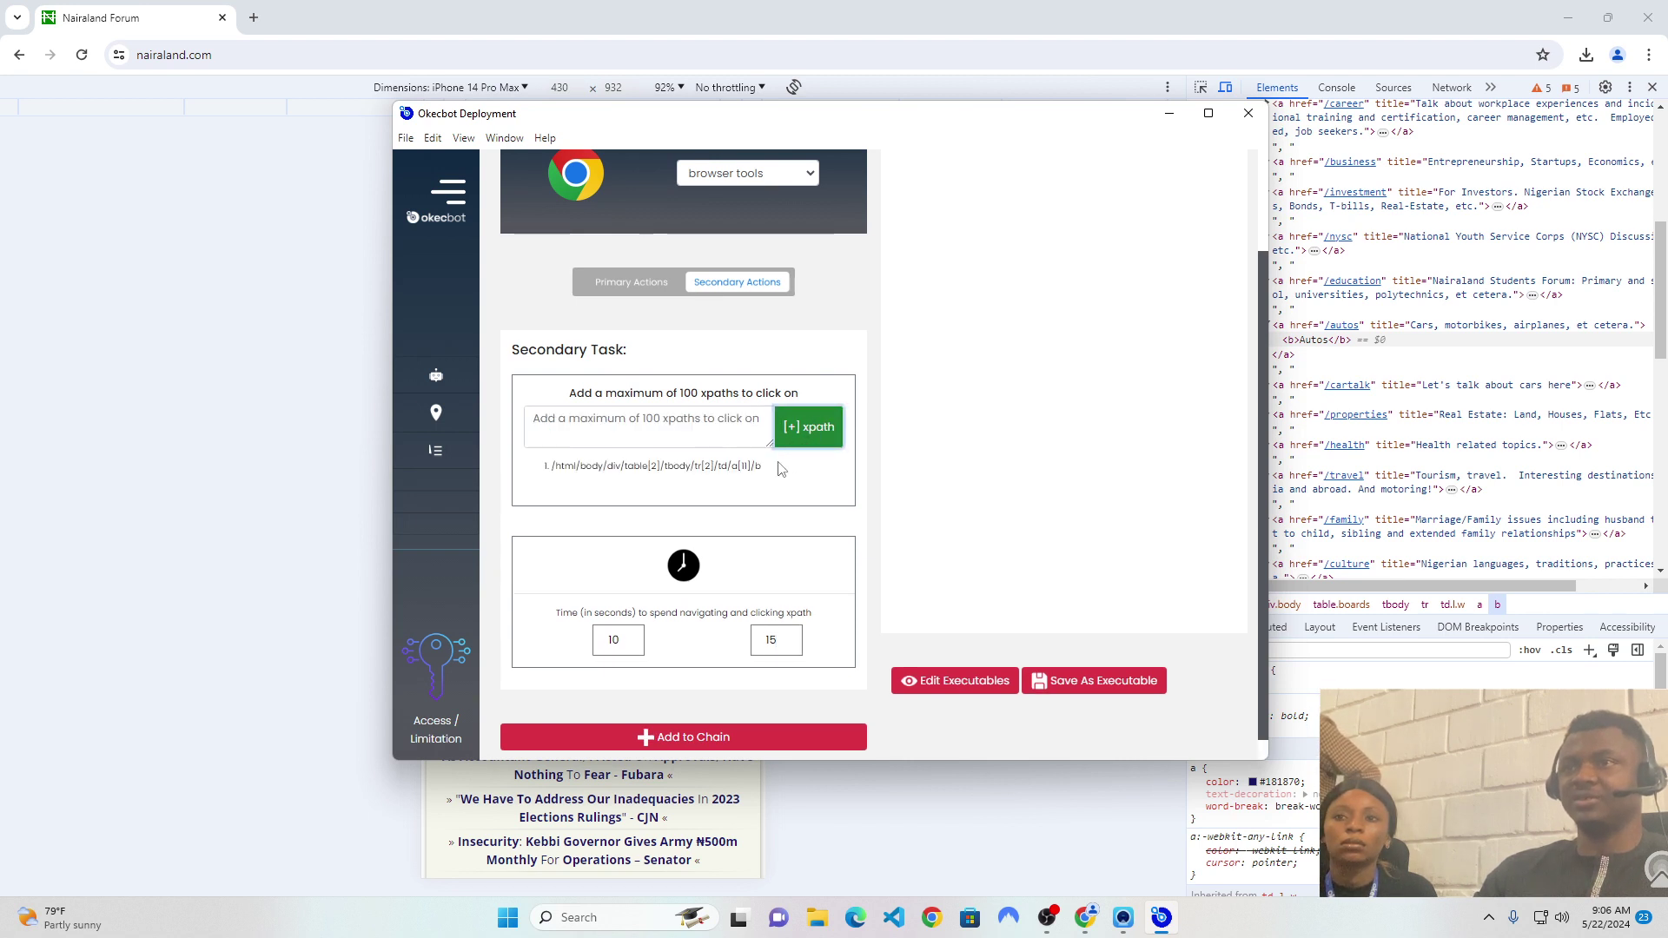
drag(768, 470, 534, 476)
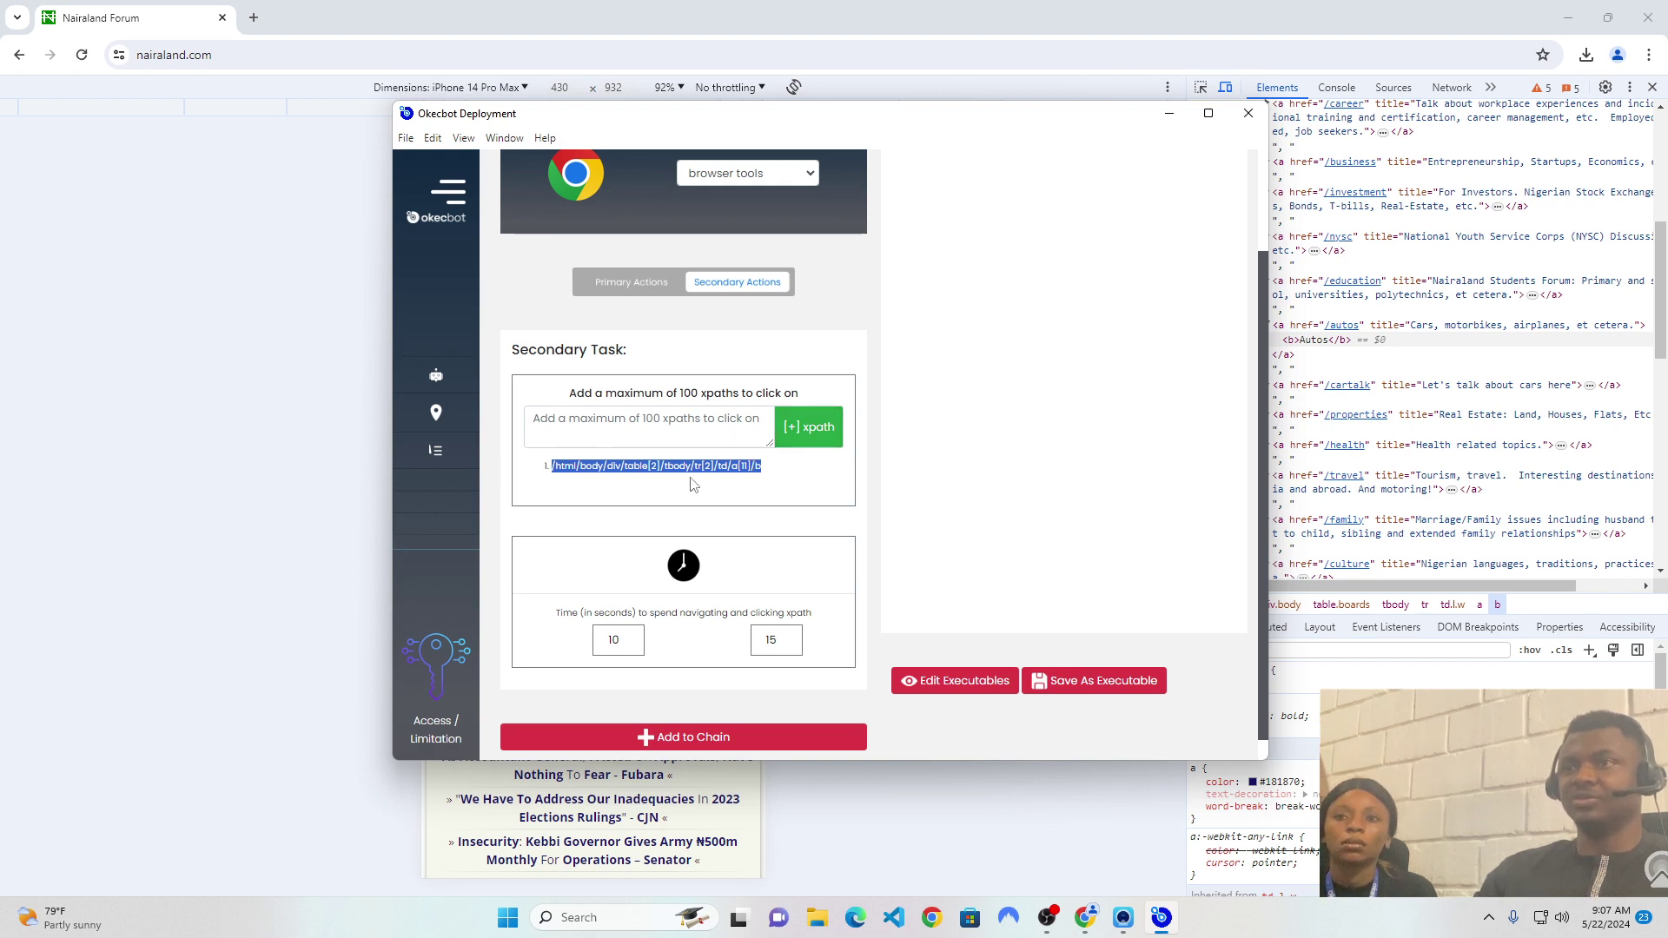
- Switch to Chrome, open Nairaland's Autos section, and inspect the "FORD Escape 06/07 (naija Used) For Sale !!!" topic link
click(159, 437)
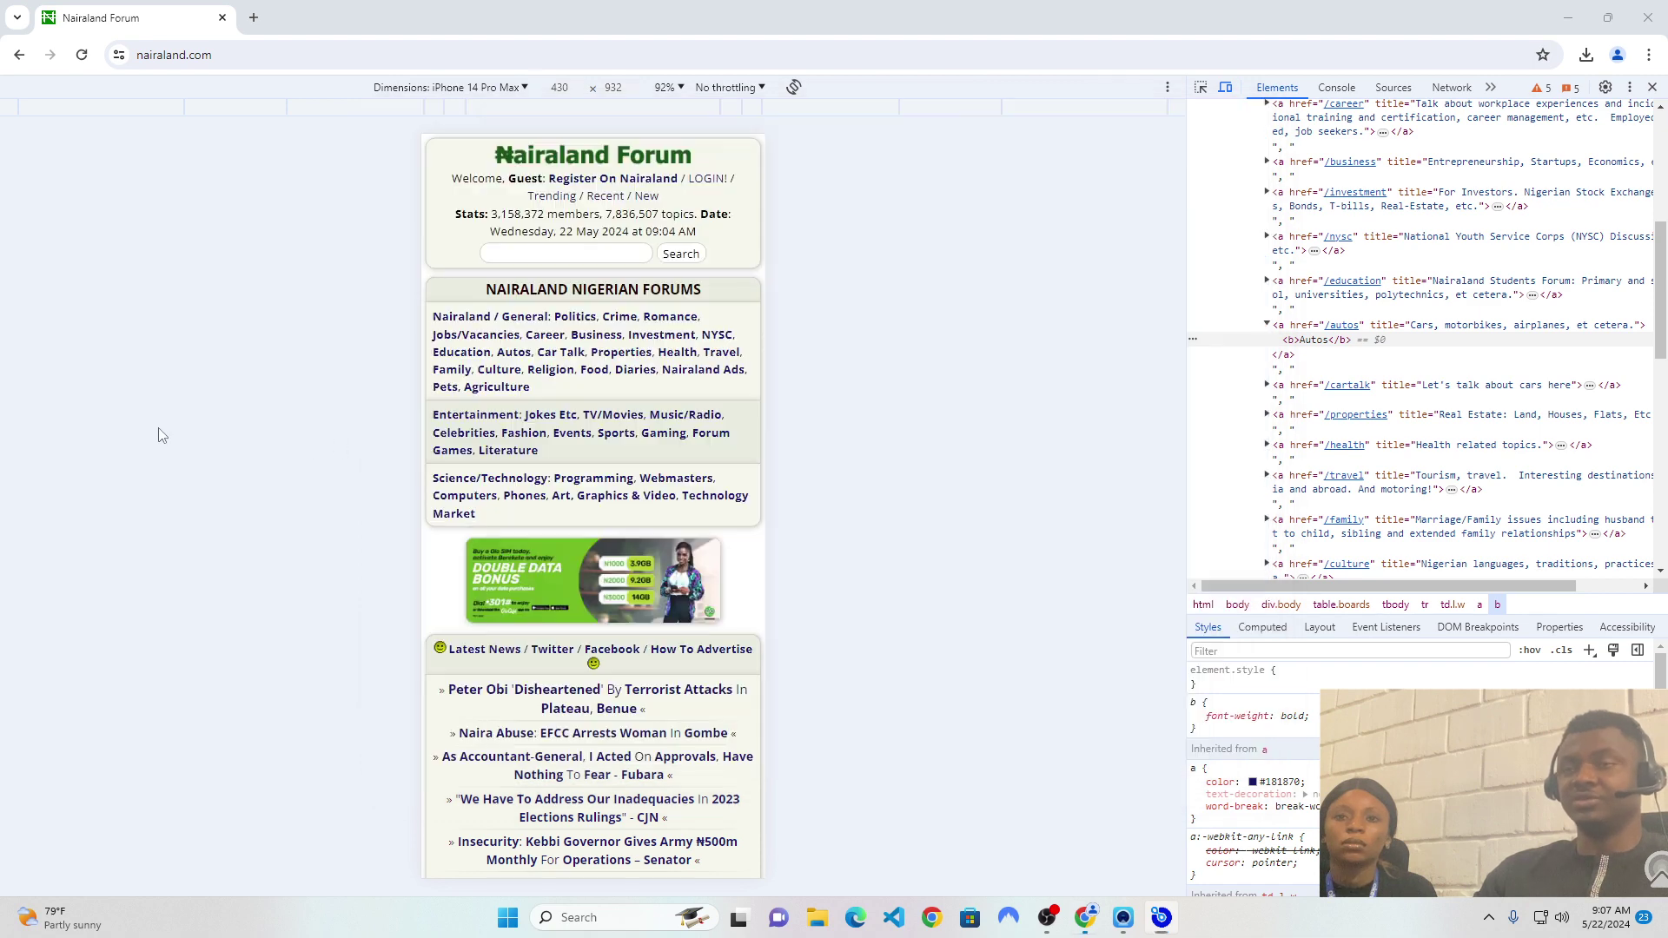
click(514, 353)
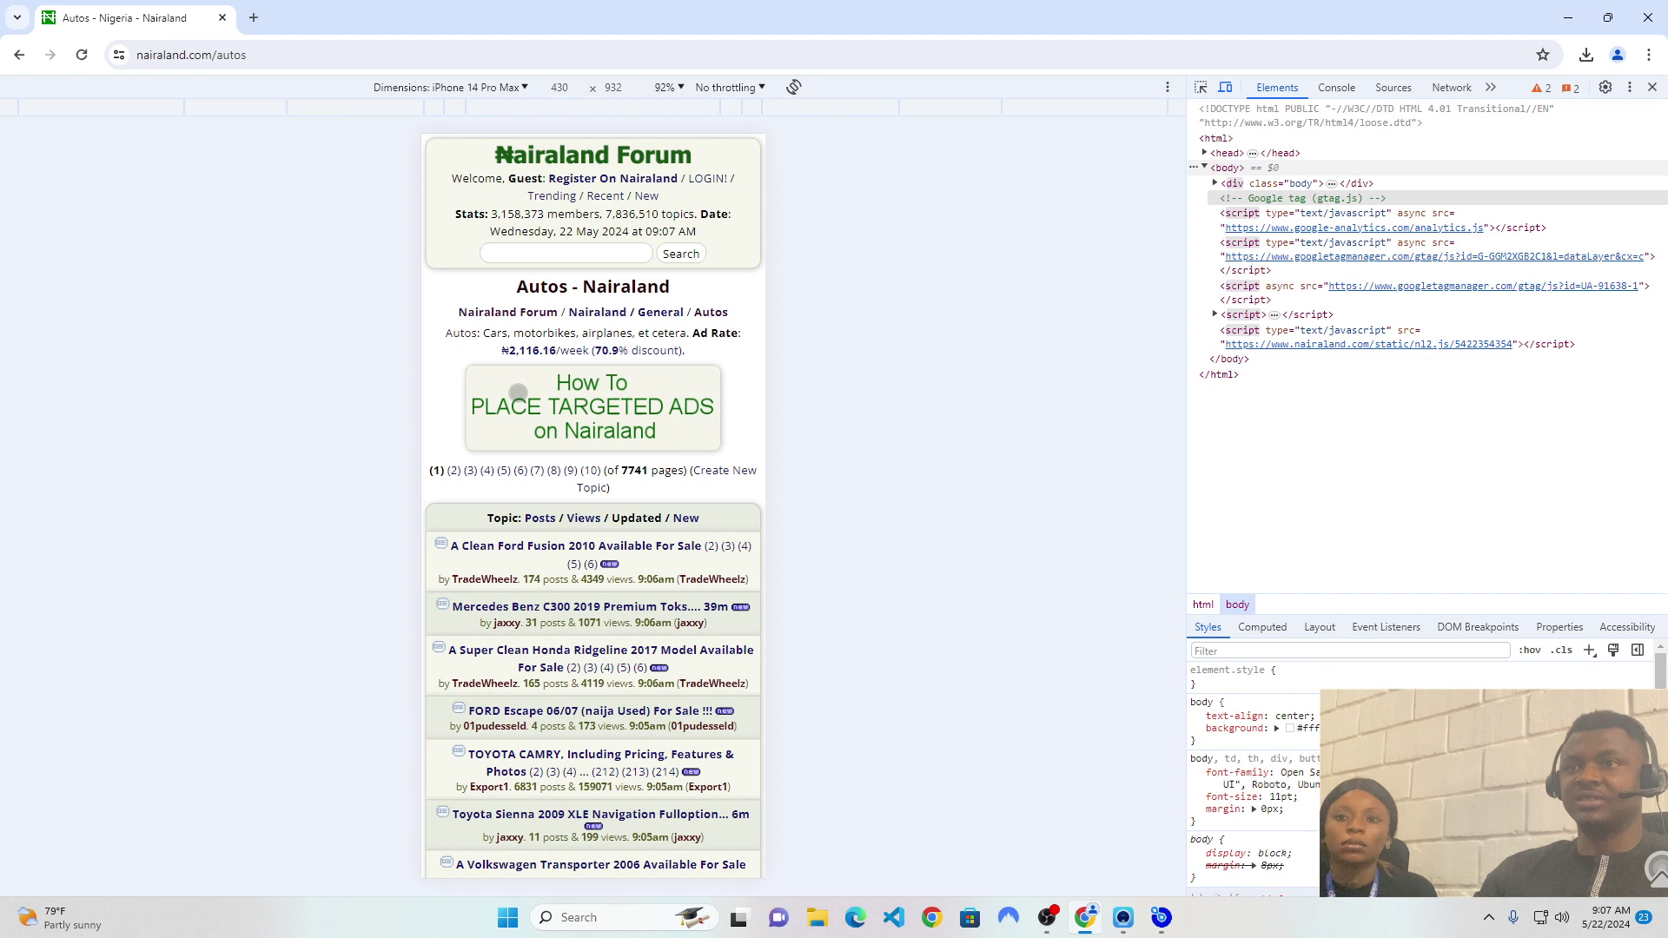
scroll(621, 683, down, 1)
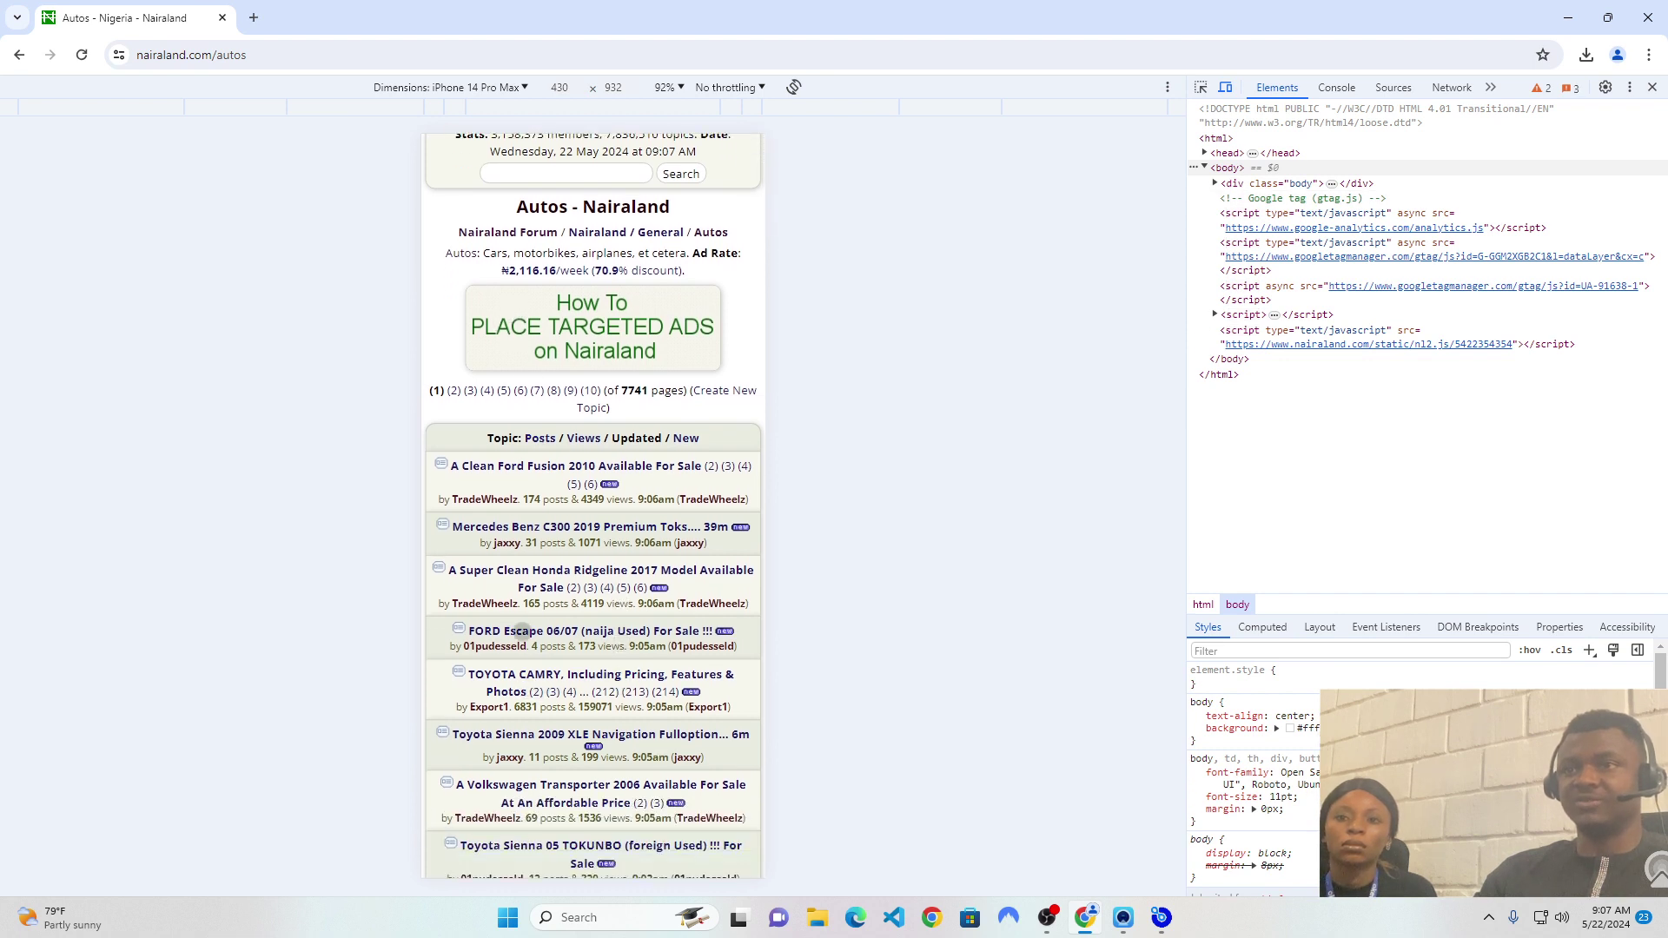
right_click(528, 628)
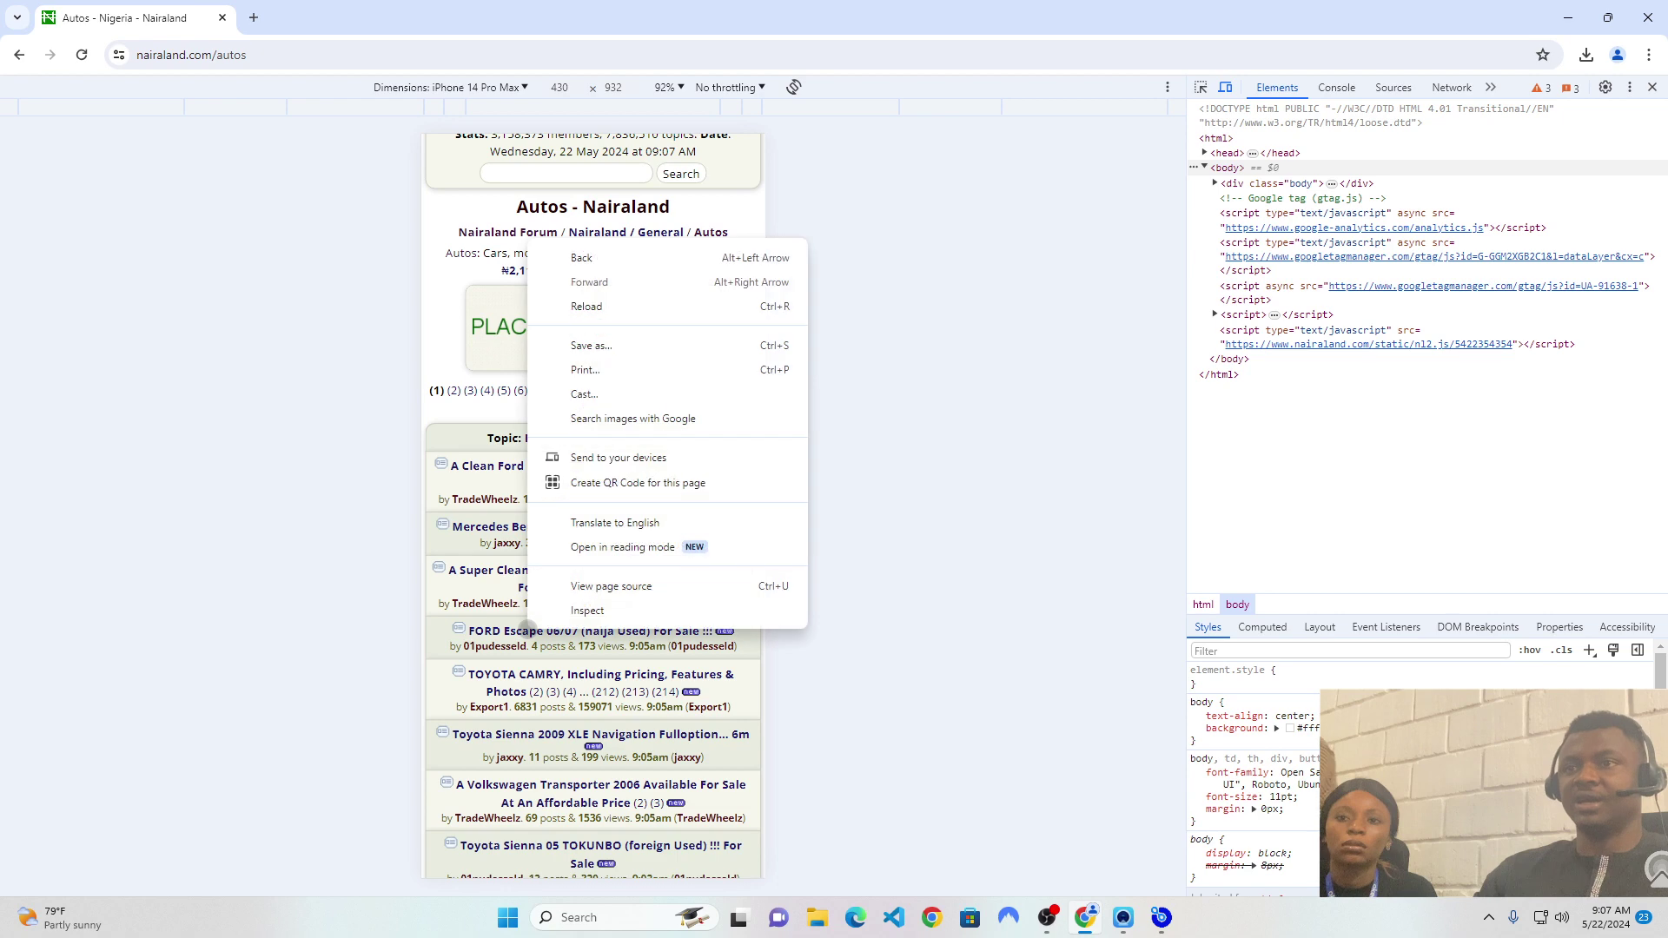
click(578, 610)
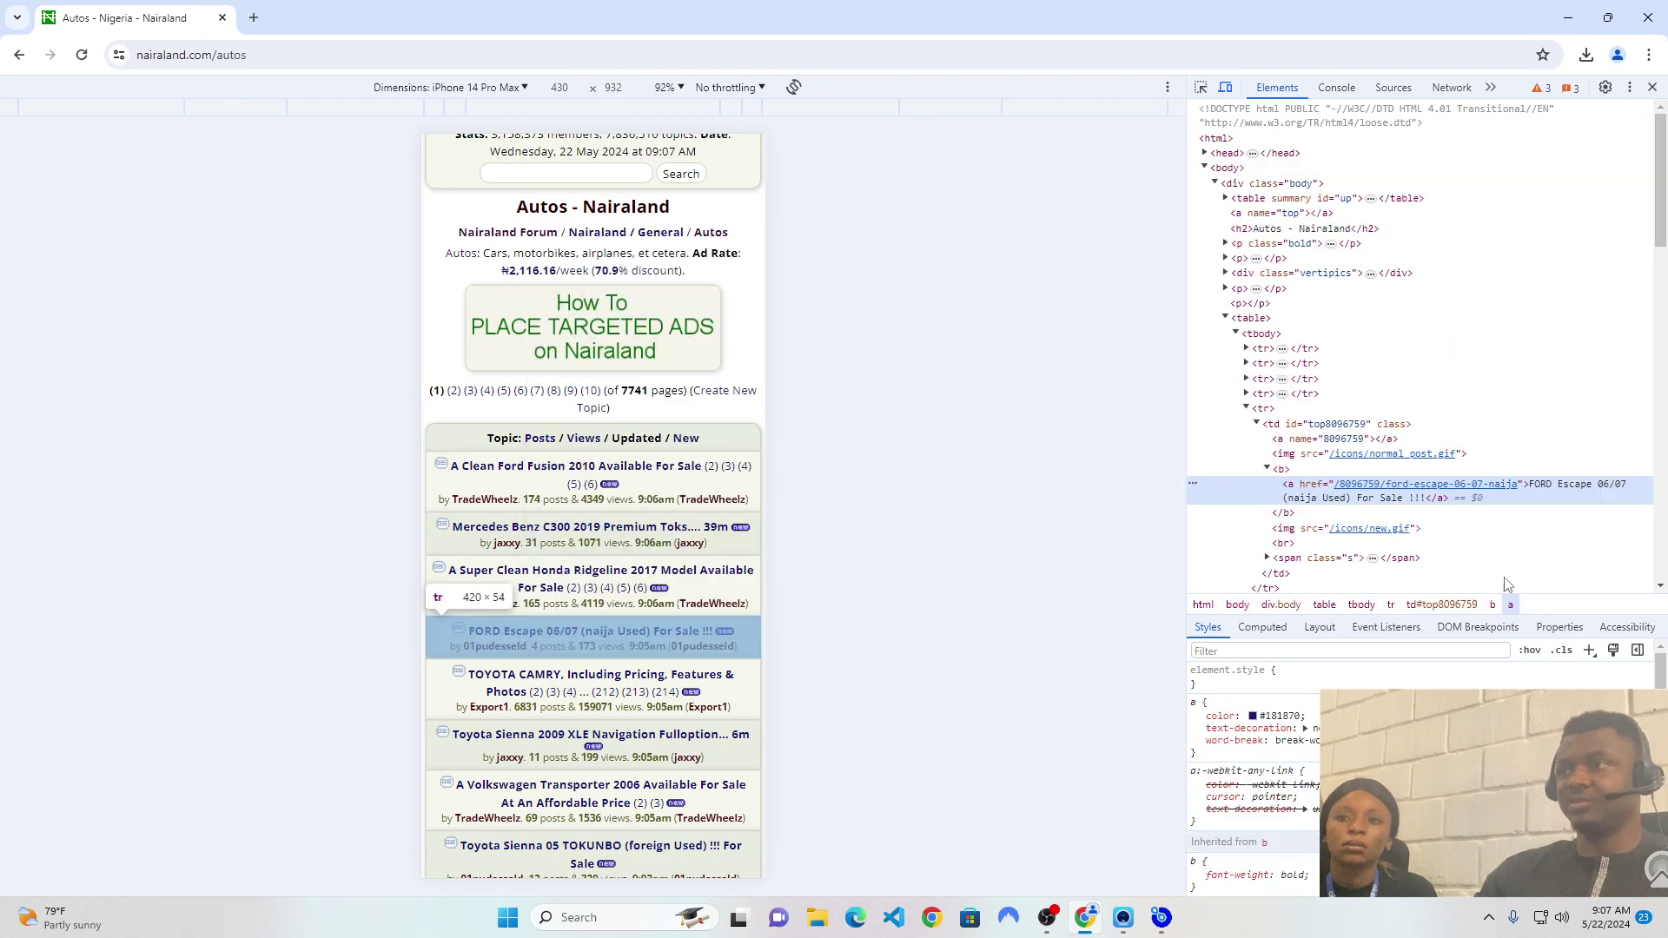
right_click(1417, 493)
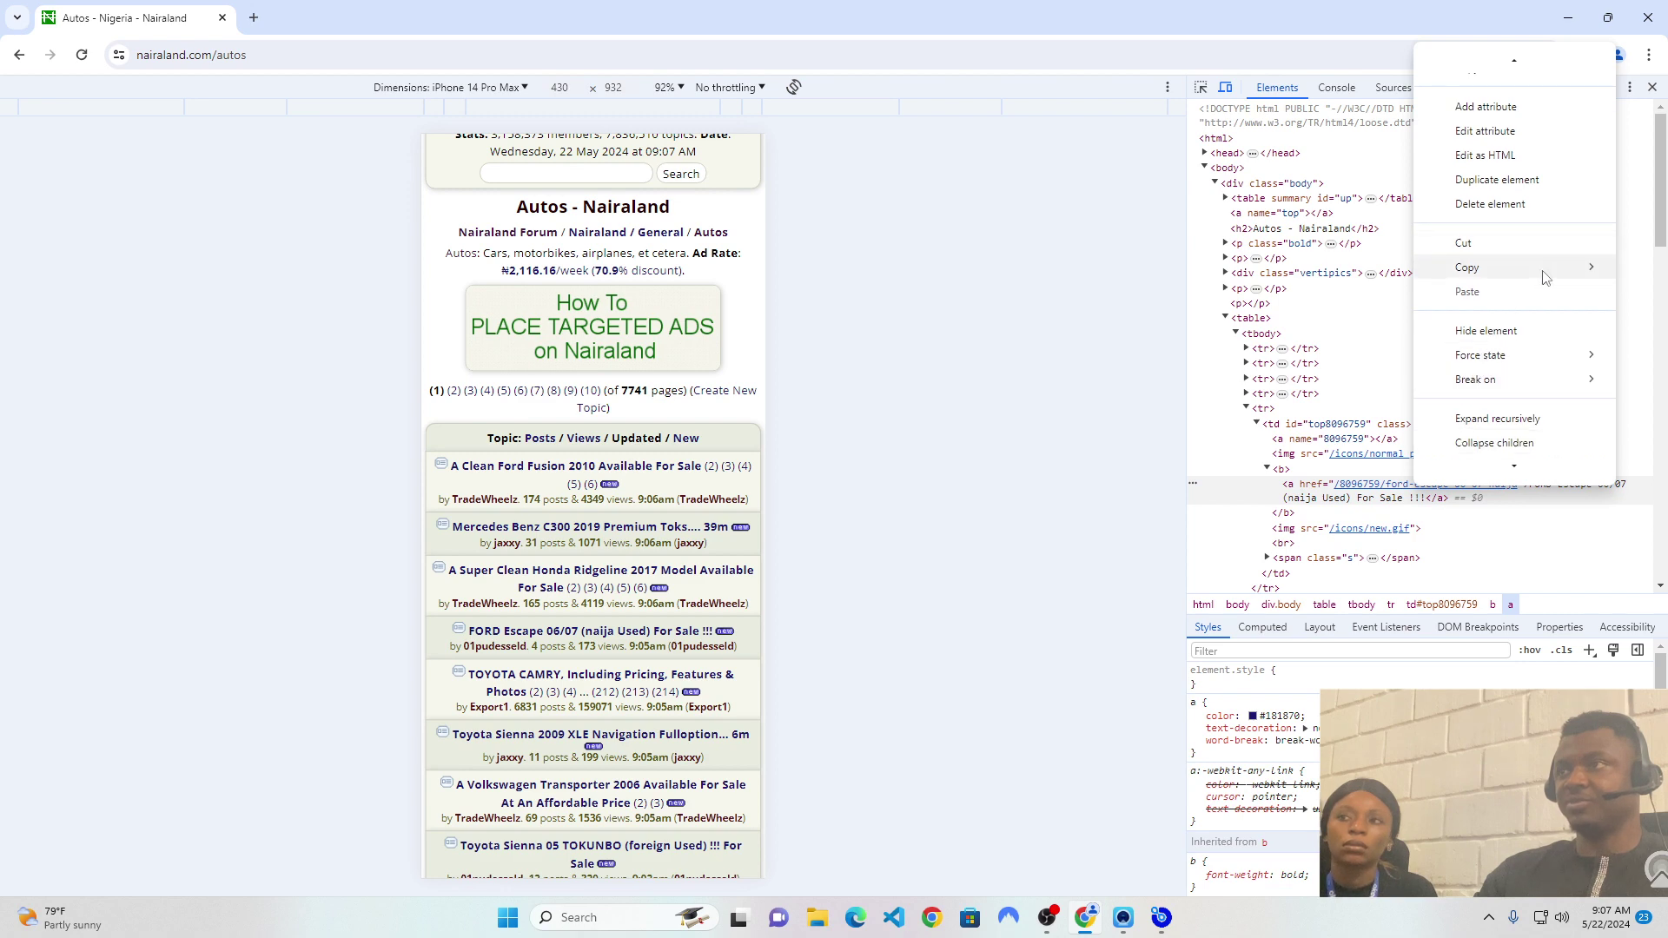
mouse_move(1476, 268)
click(1285, 356)
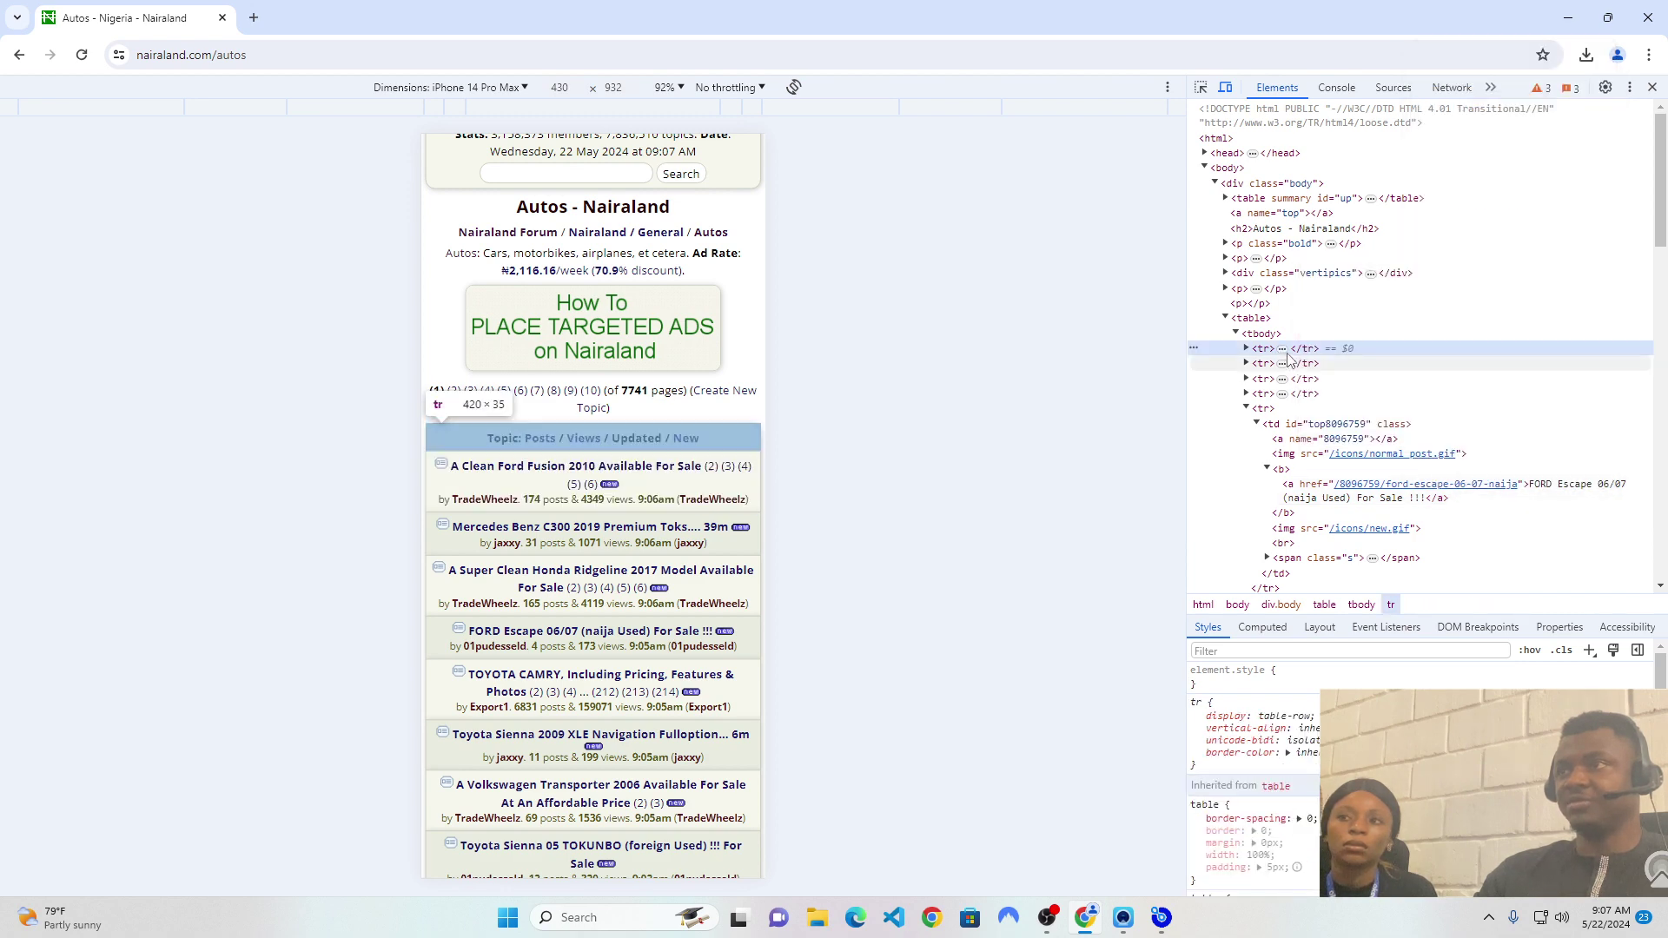
- Copy the full XPath of the "FORD Escape 06/07 (naija Used) For Sale !!!" link element
right_click(1314, 501)
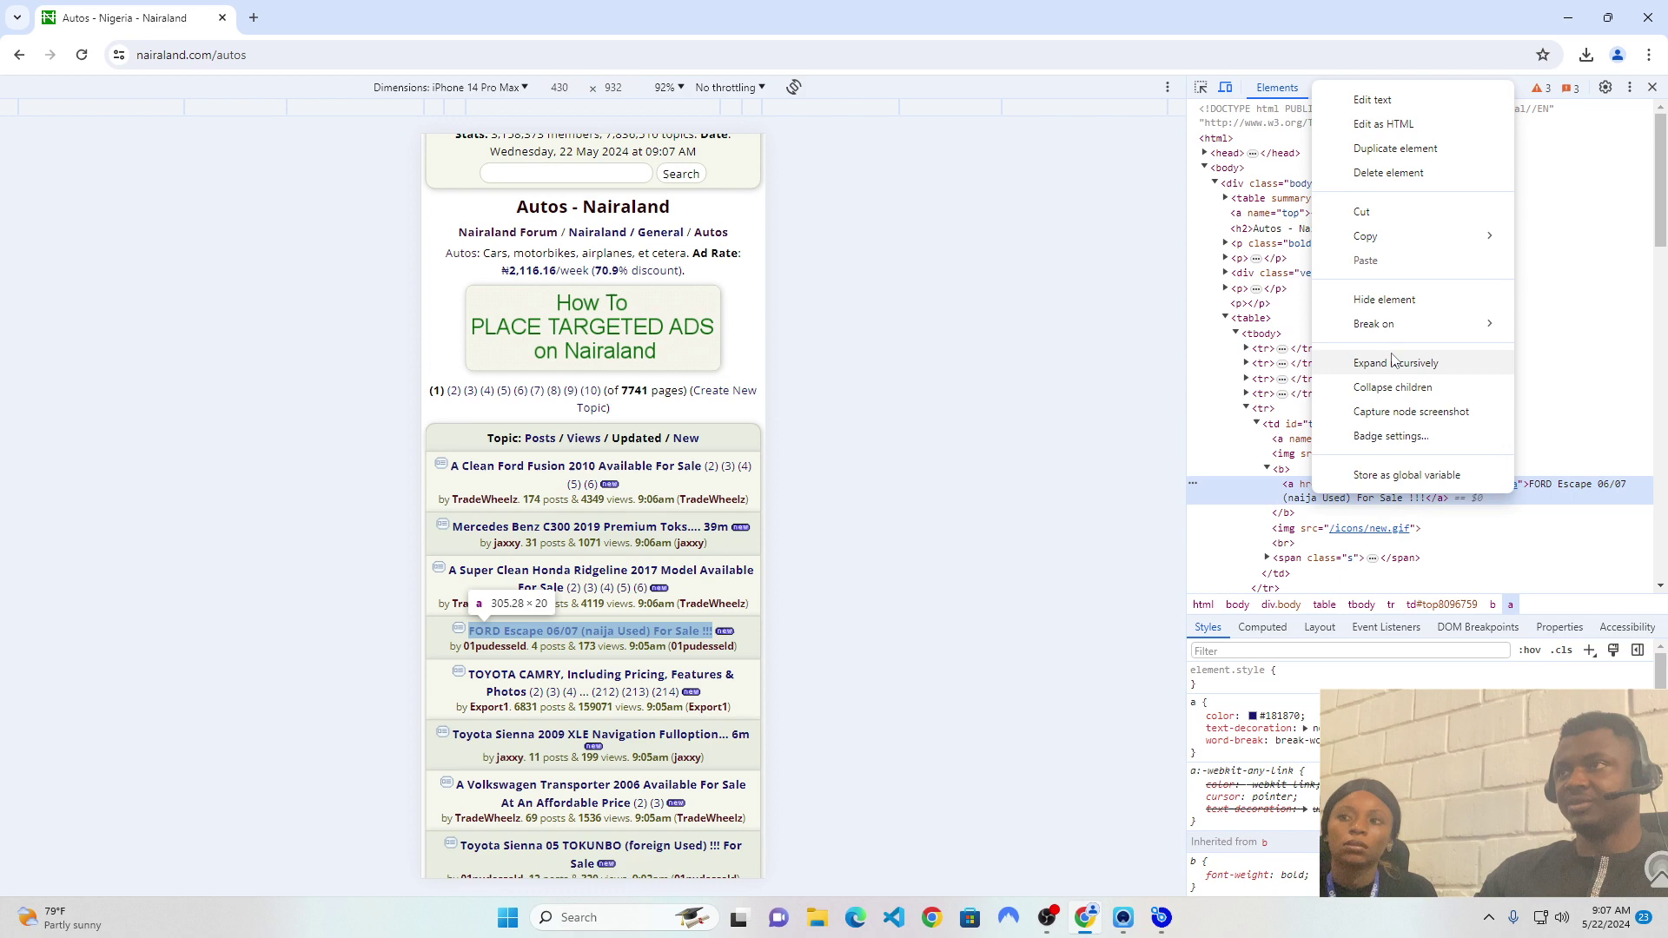
mouse_move(1468, 236)
click(1607, 398)
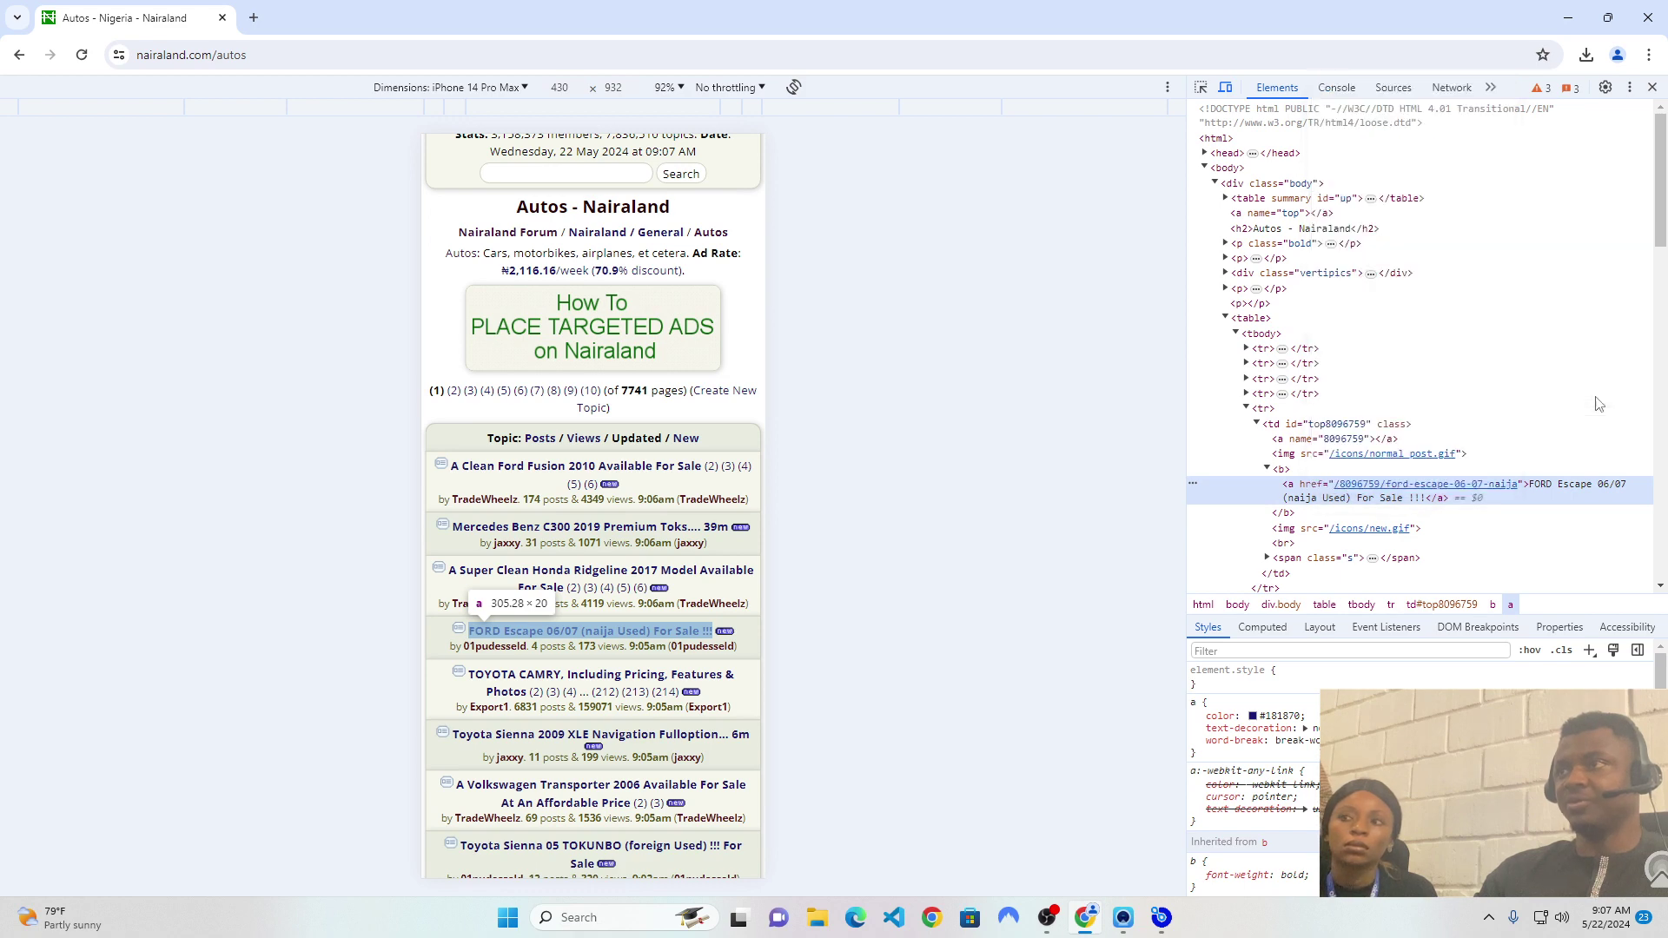
- Switch to Okecbot and add the copied XPath /html/body/div/table[2]/tbody/tr[5]/td/b/a to the secondary task's list of xpaths
click(1162, 917)
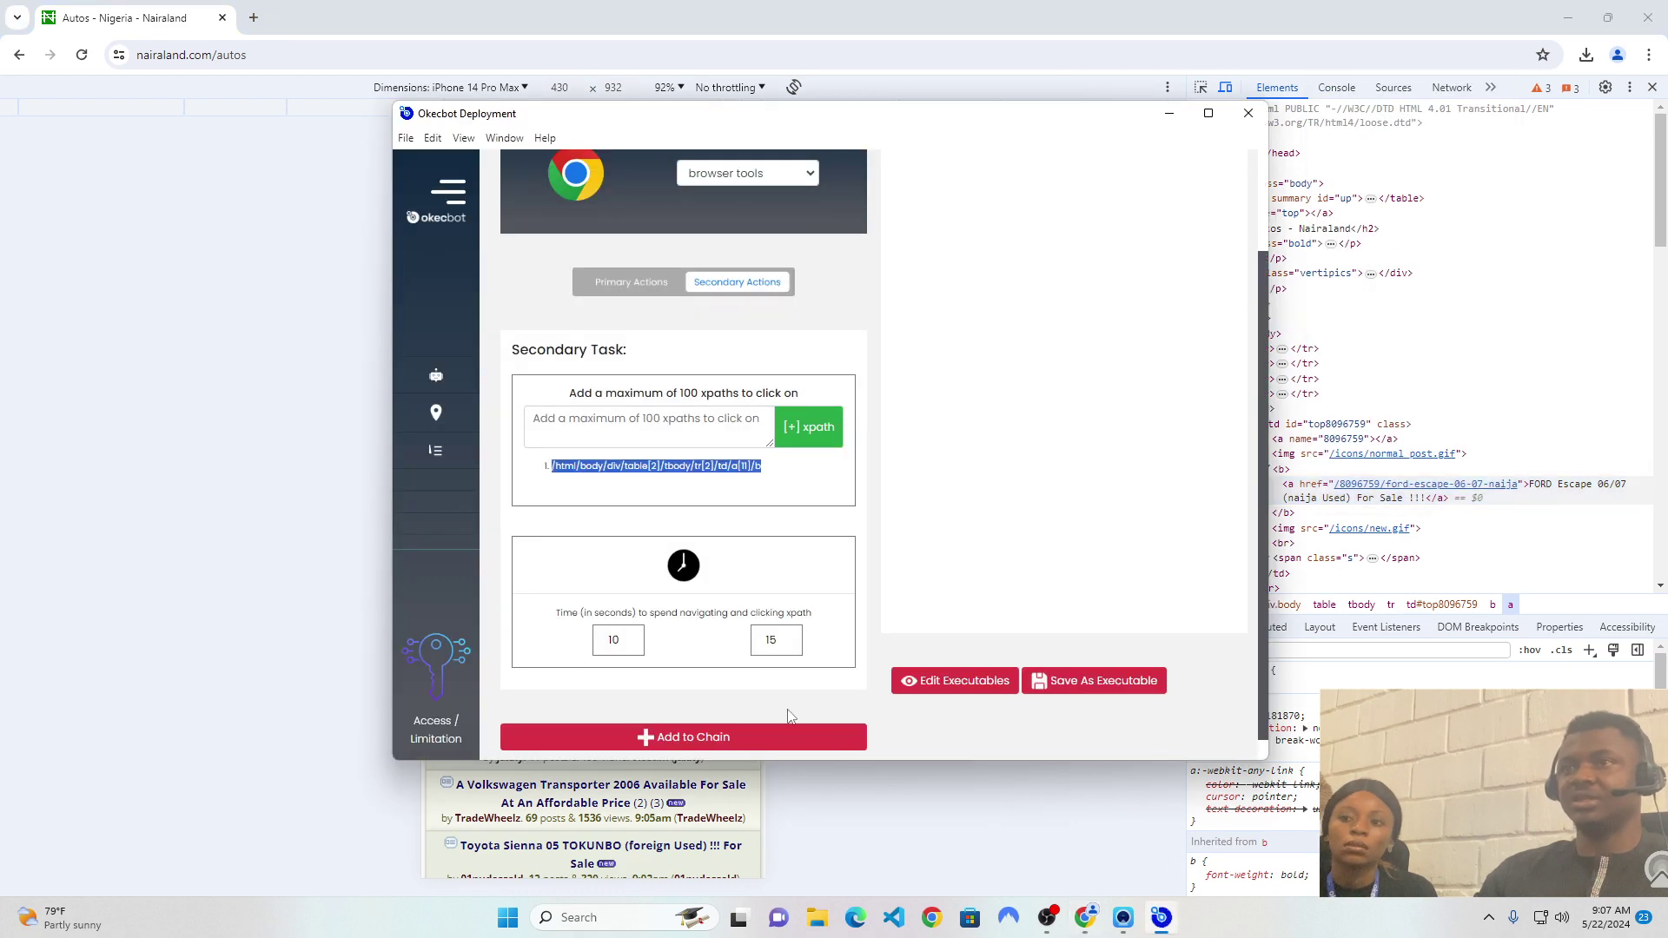
click(580, 426)
text(/html/body/div/table[2]/tbody/tr[5]/td/b/a)
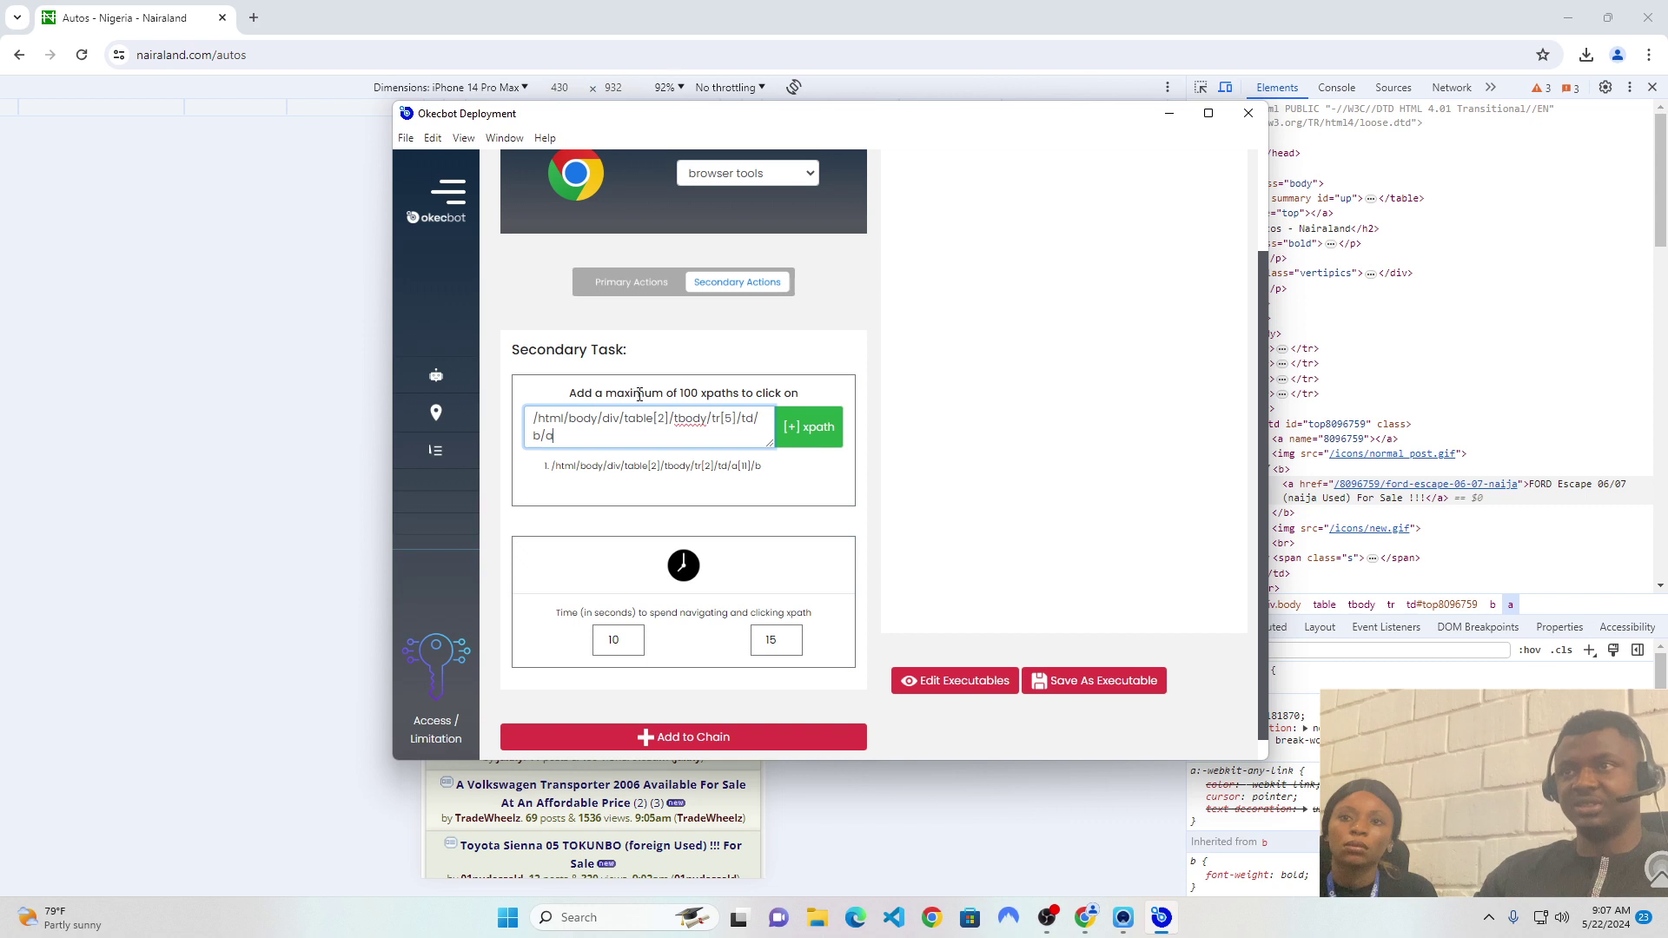
click(812, 438)
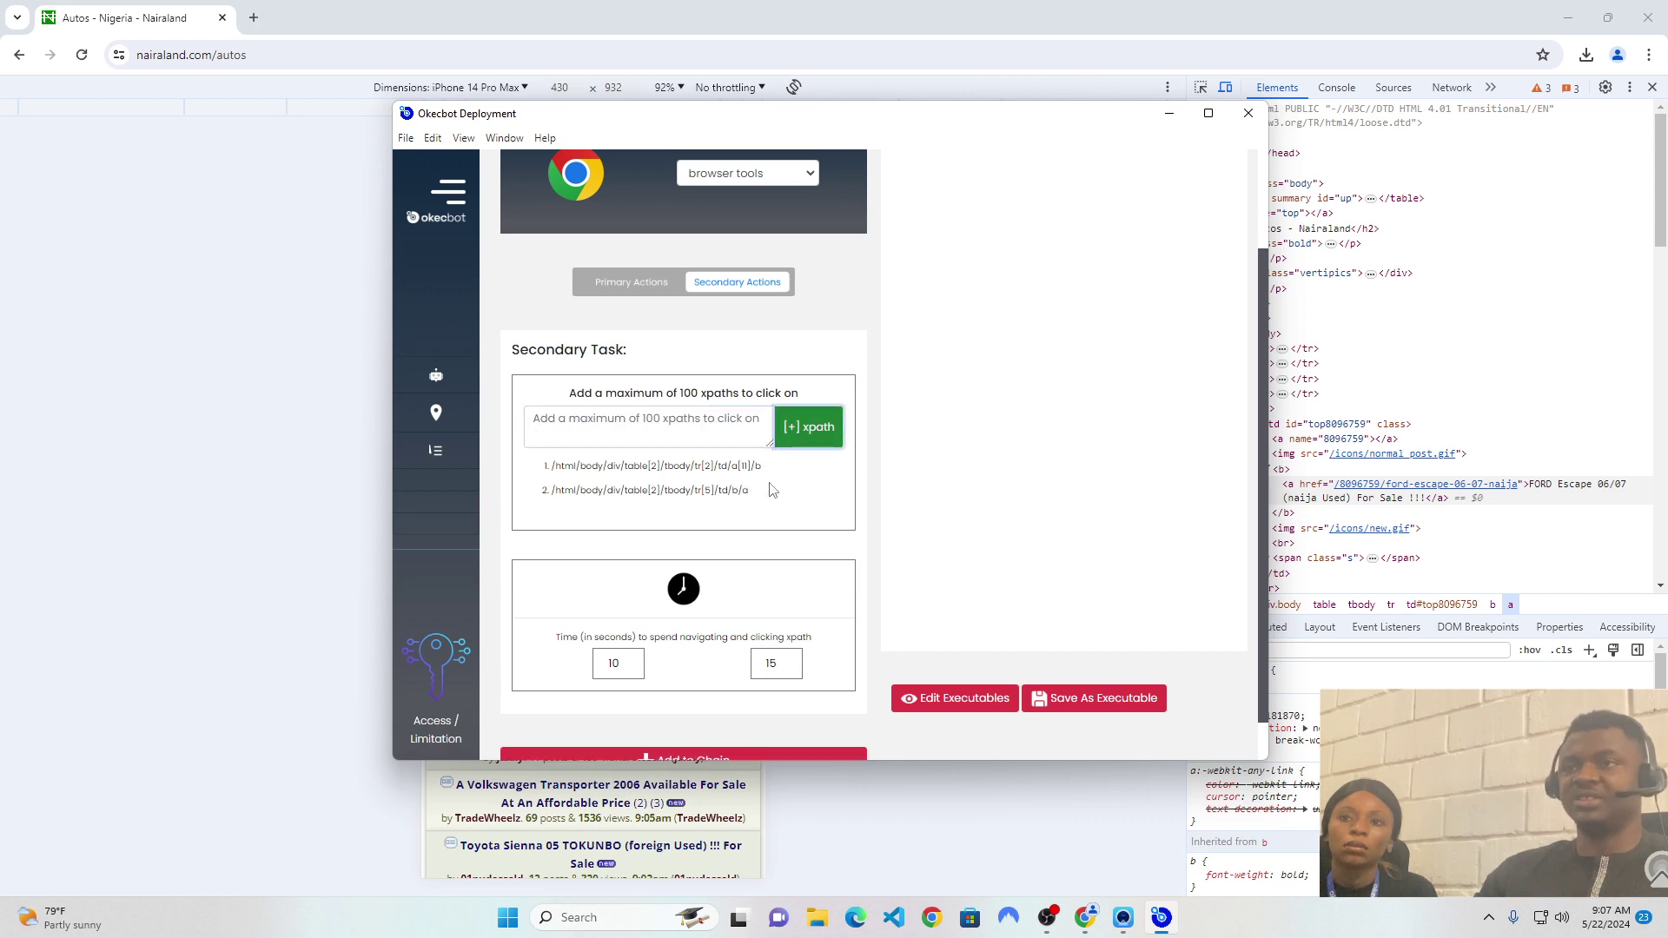
- Highlight the first and second xpath entries of the secondary task in turn to review them
drag(762, 467, 550, 475)
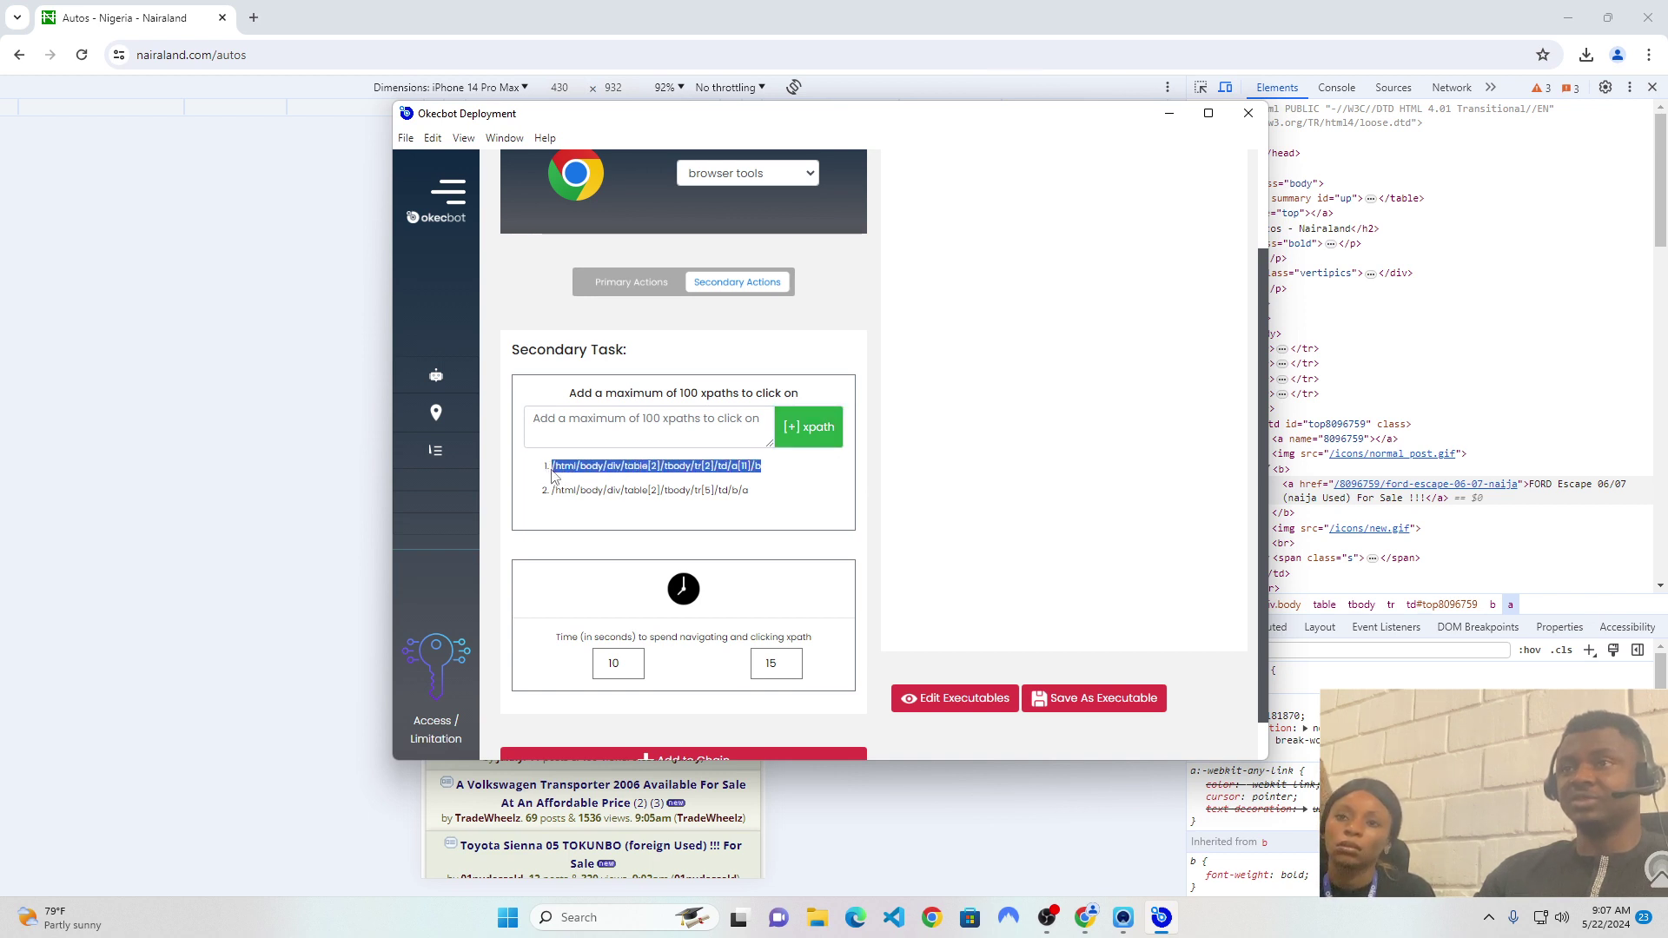
drag(747, 491, 555, 500)
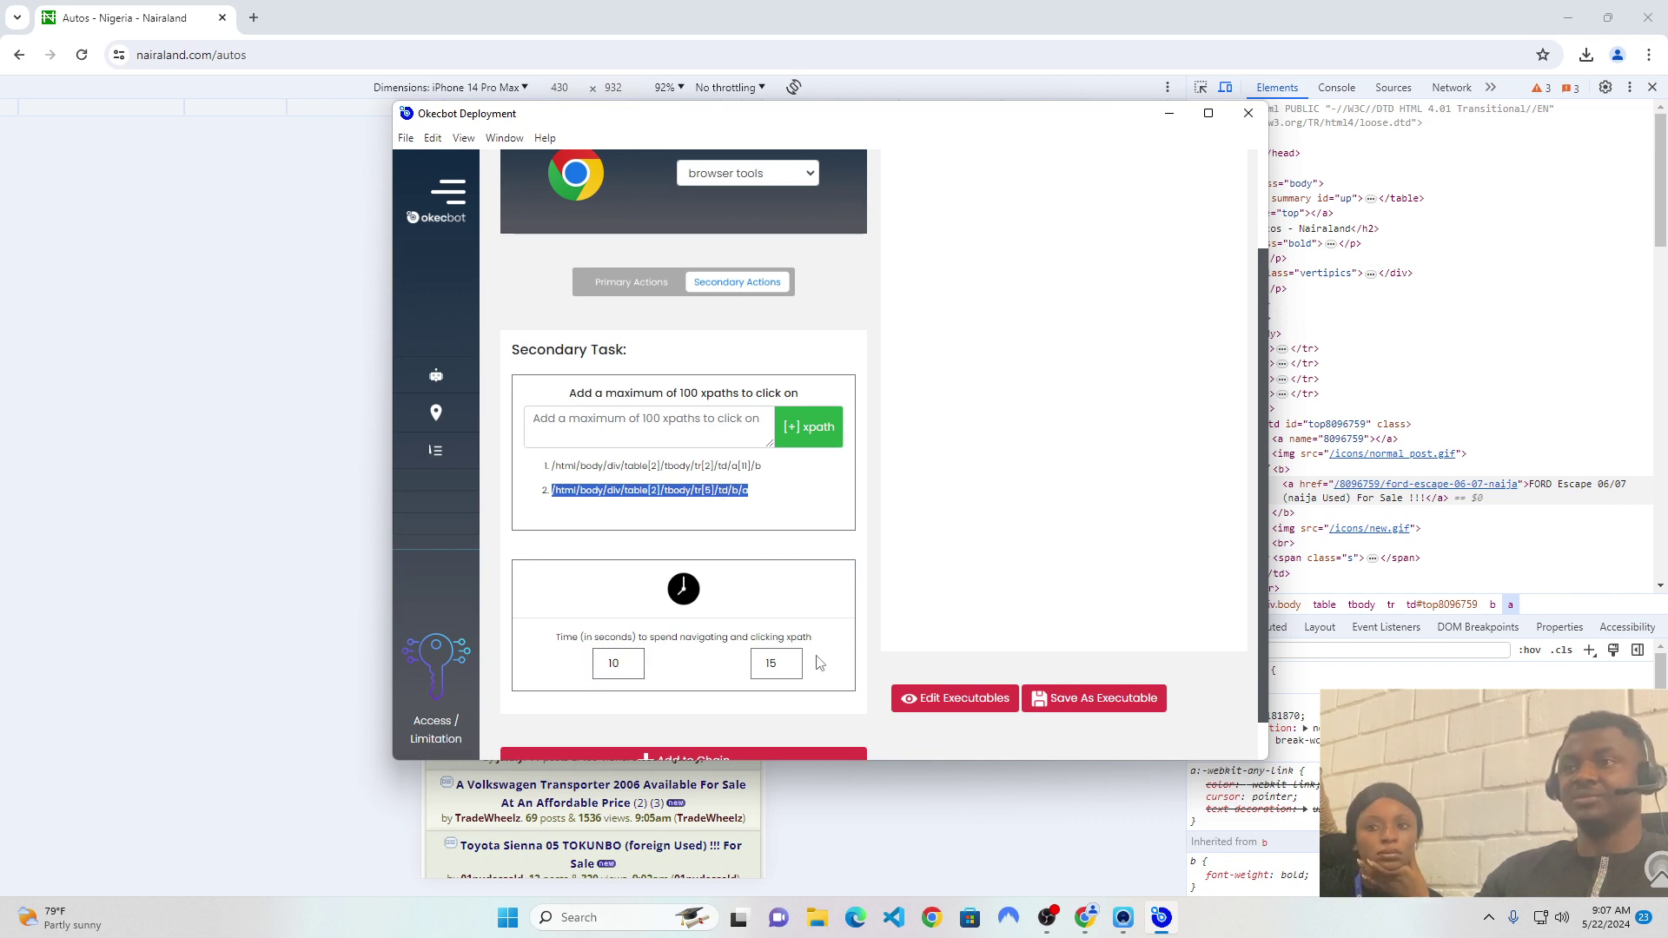
scroll(643, 476, down, 1)
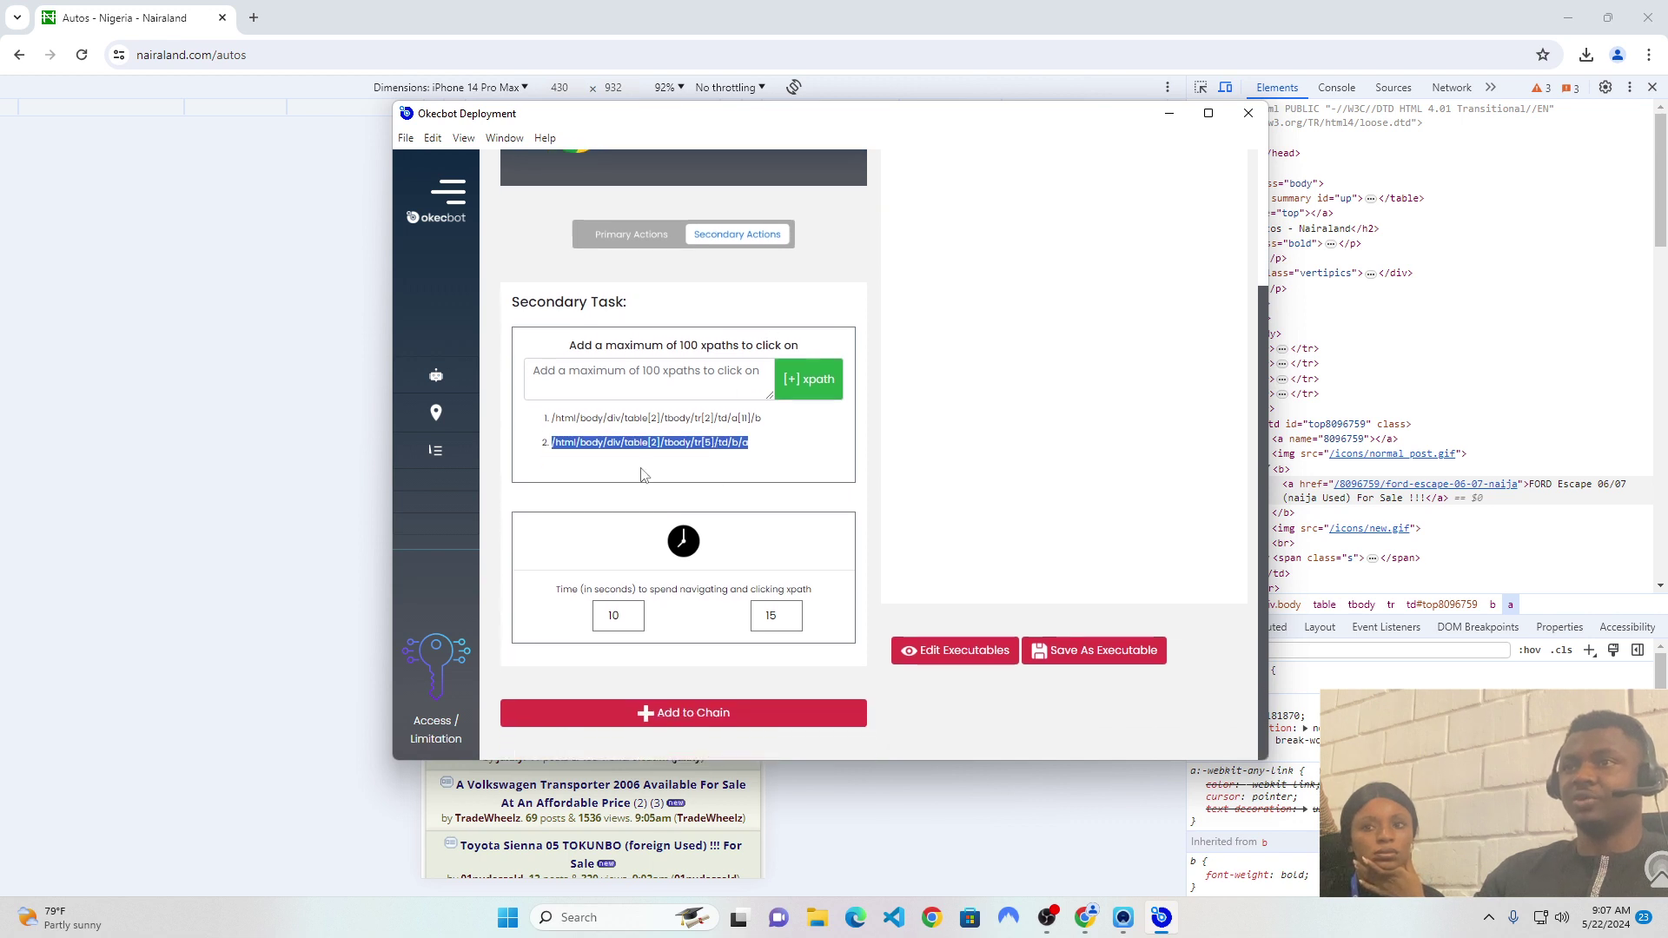
click(622, 416)
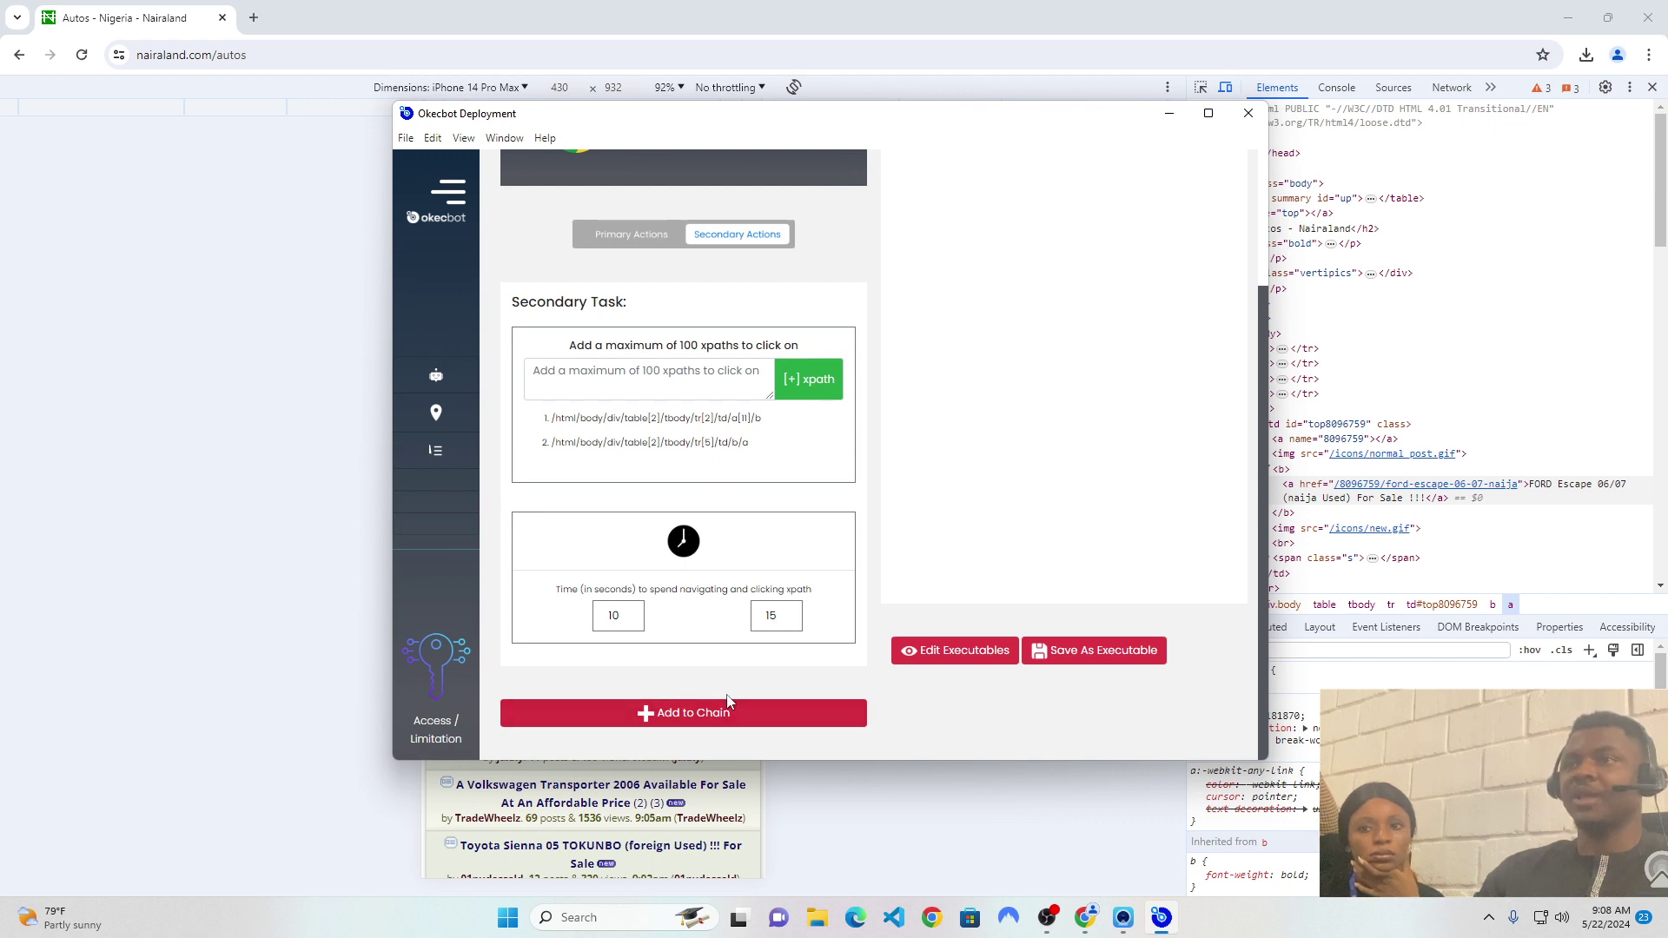
click(658, 238)
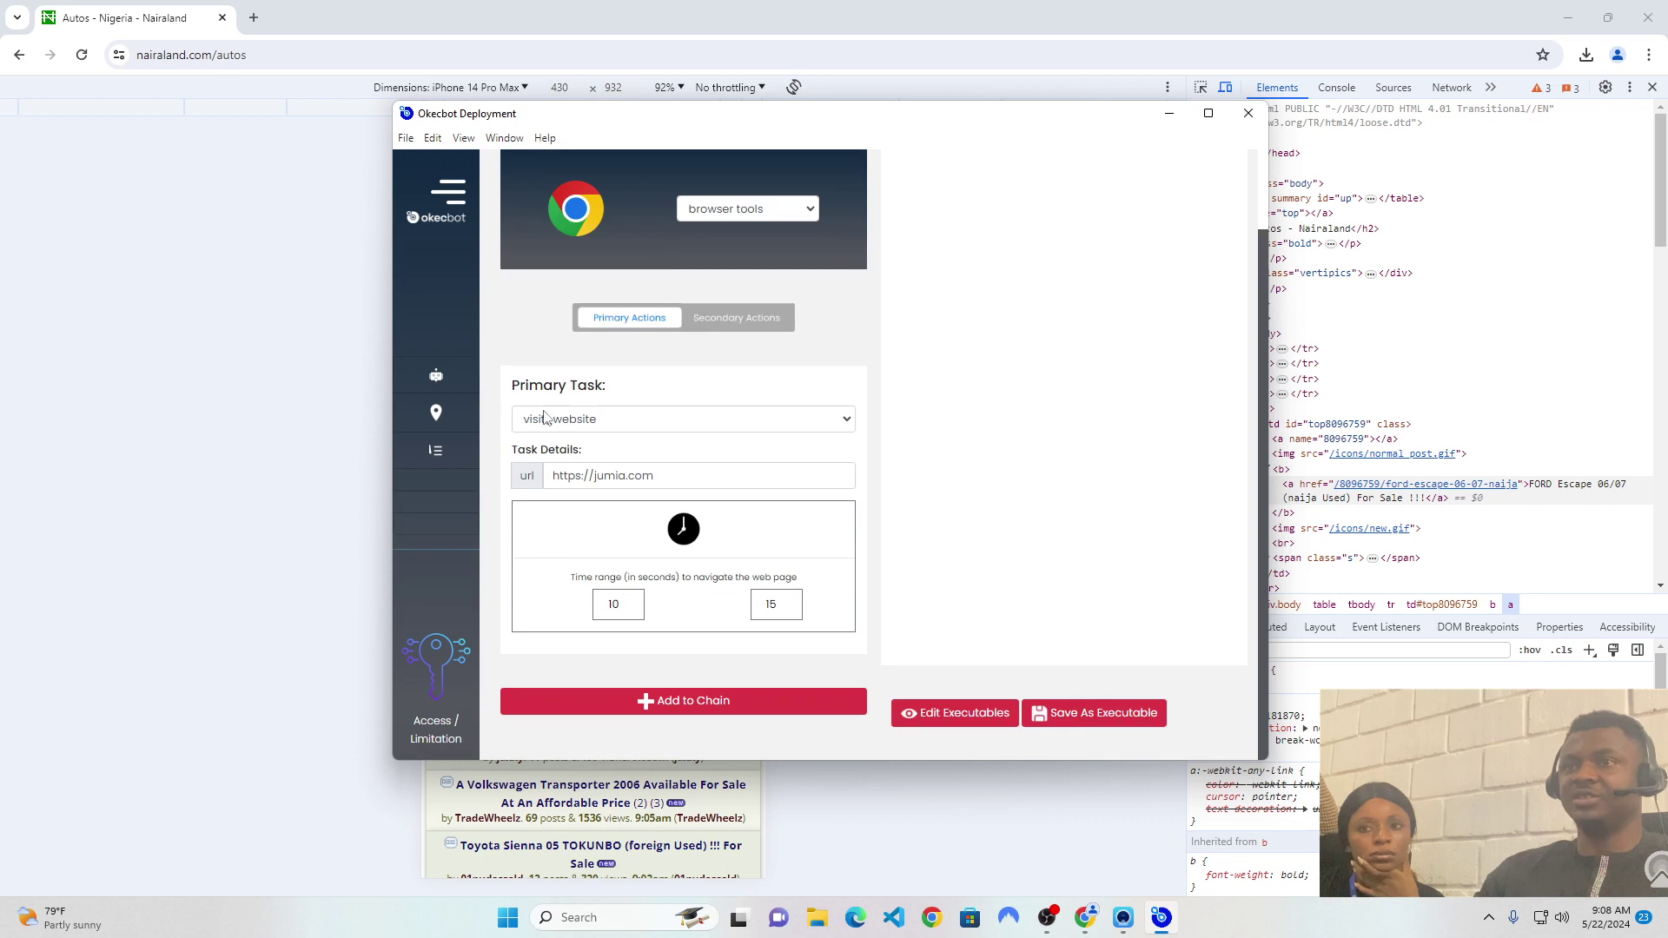
drag(596, 476, 707, 474)
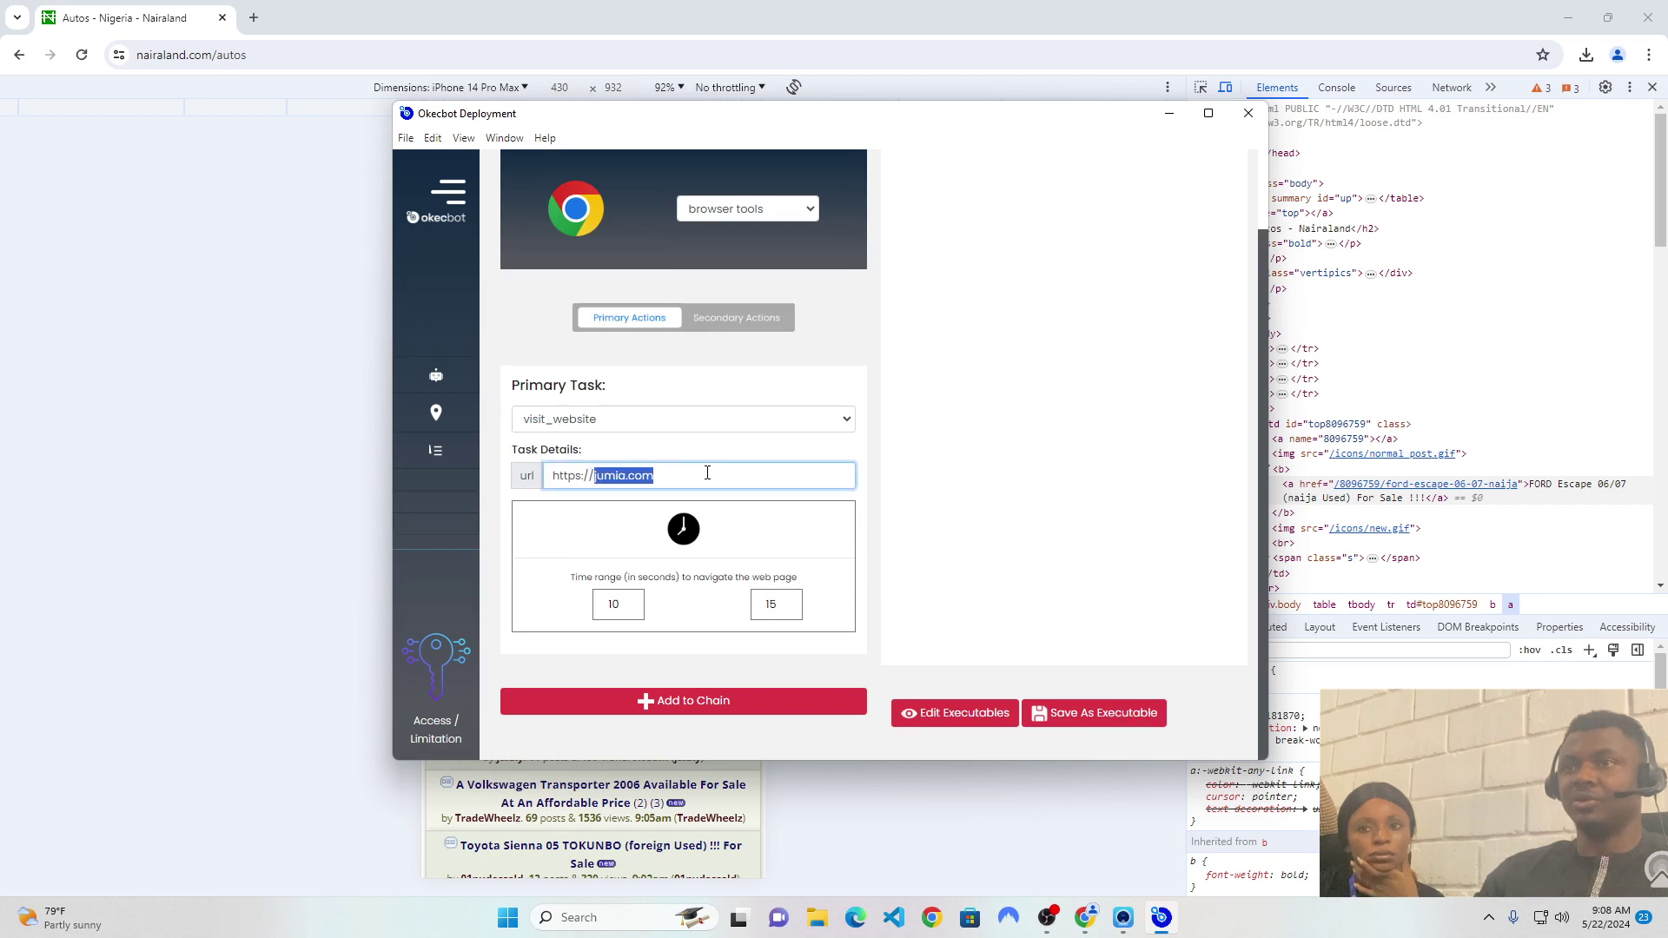
text(nair)
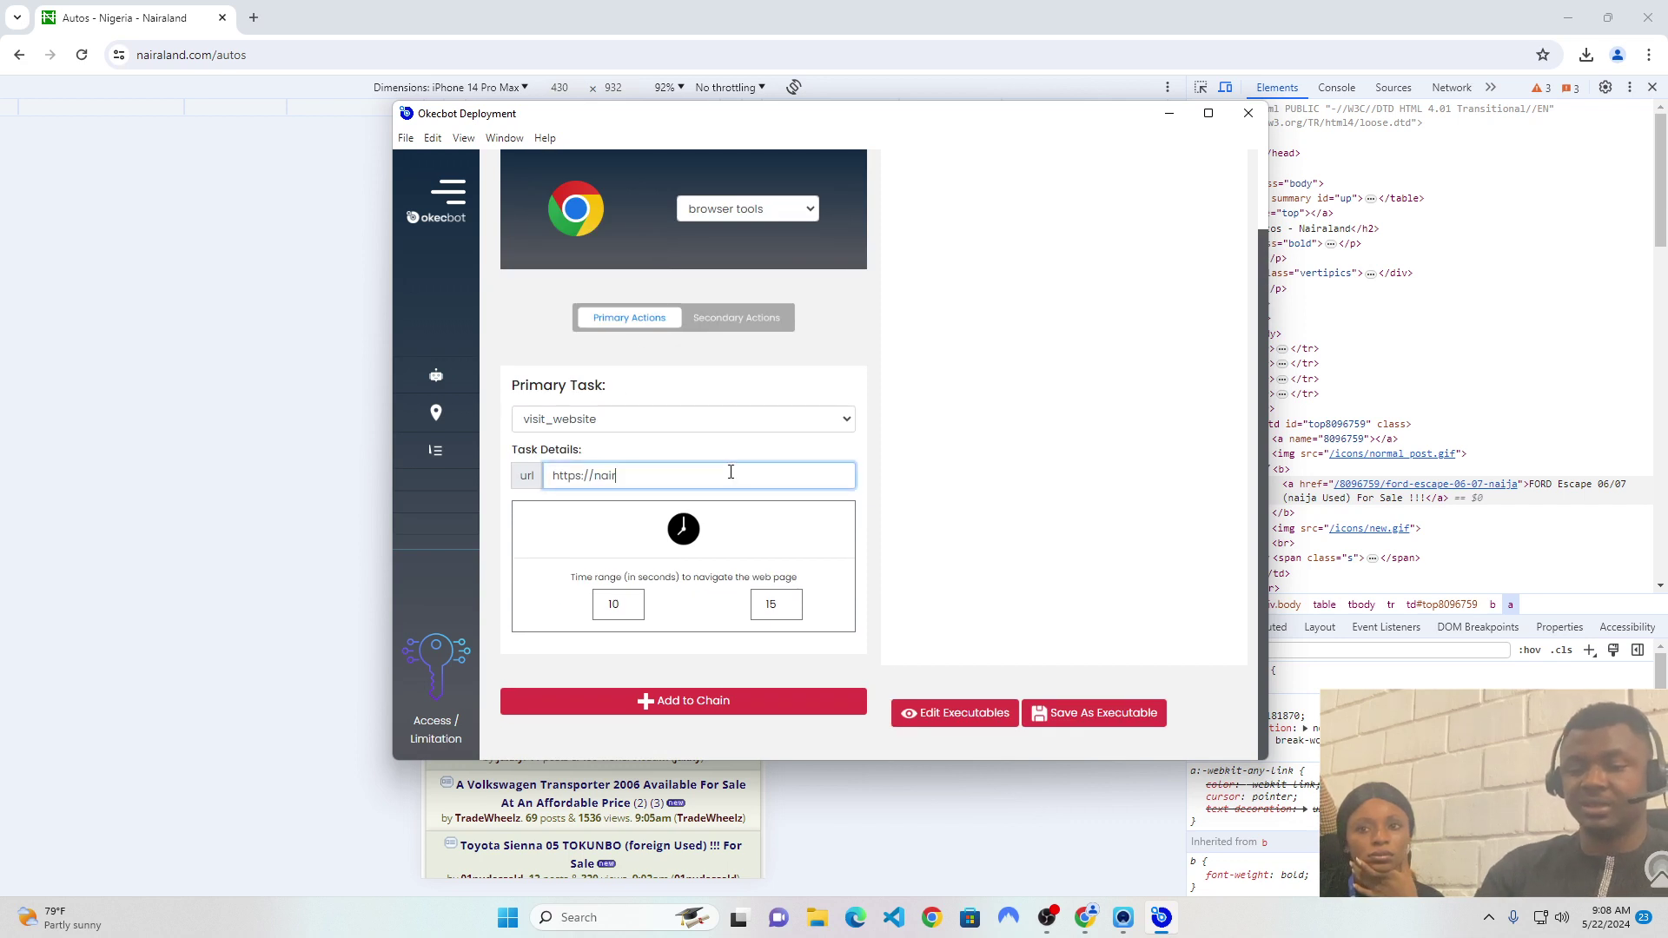
text(aland.com)
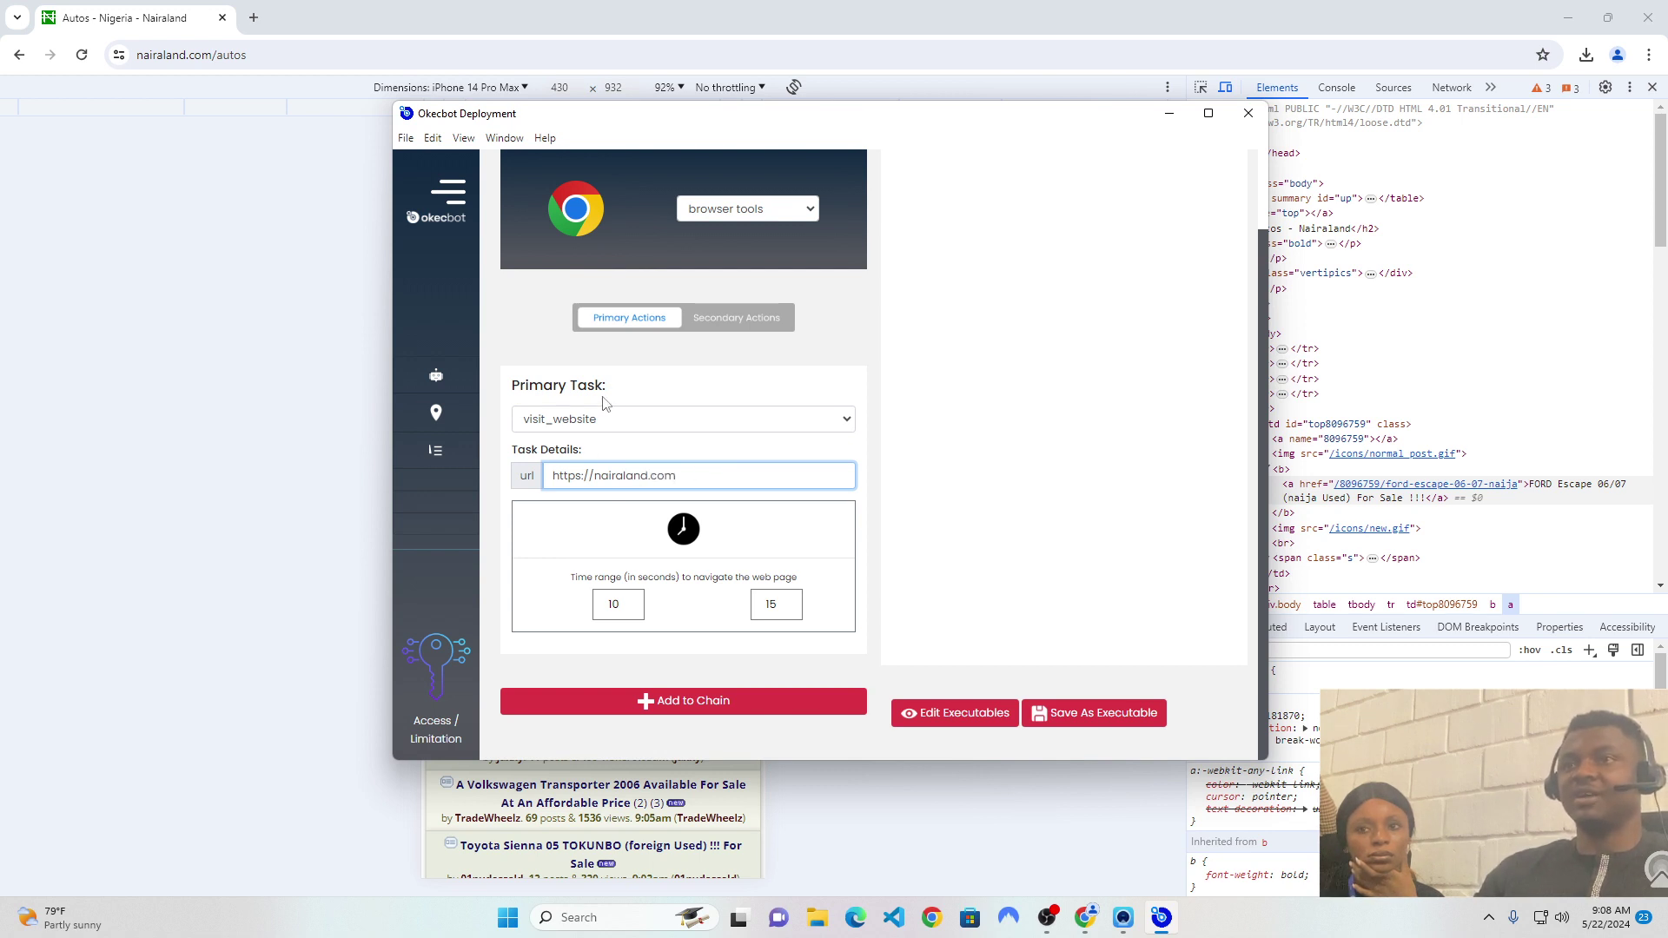
scroll(779, 400, up, 1)
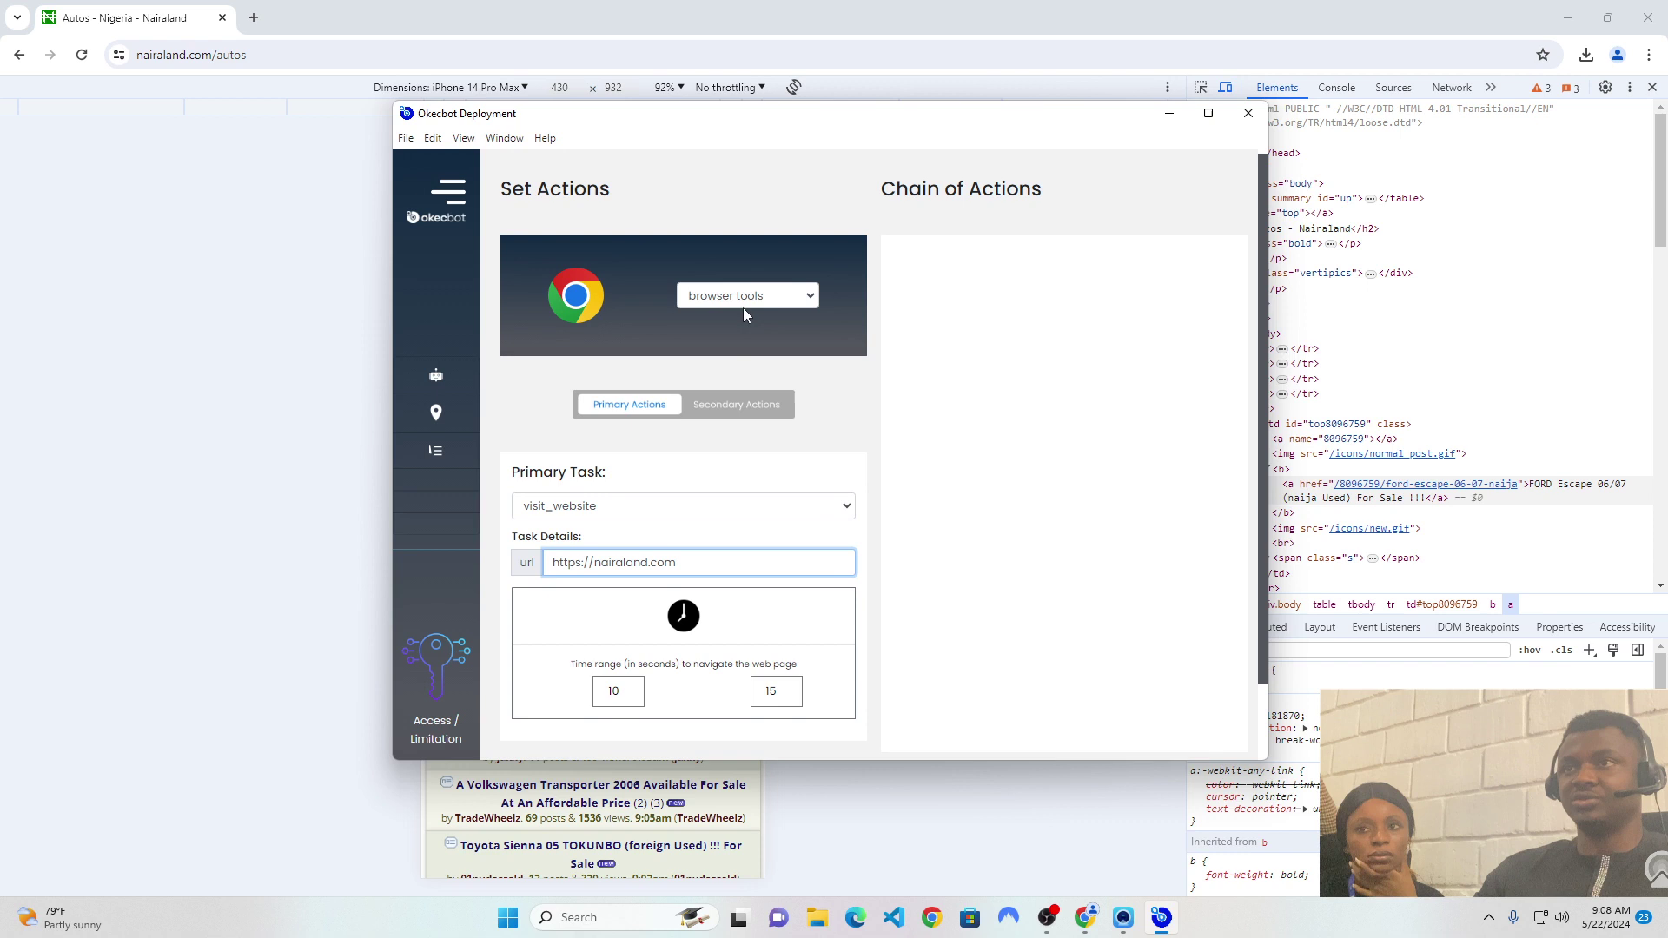
scroll(725, 458, down, 1)
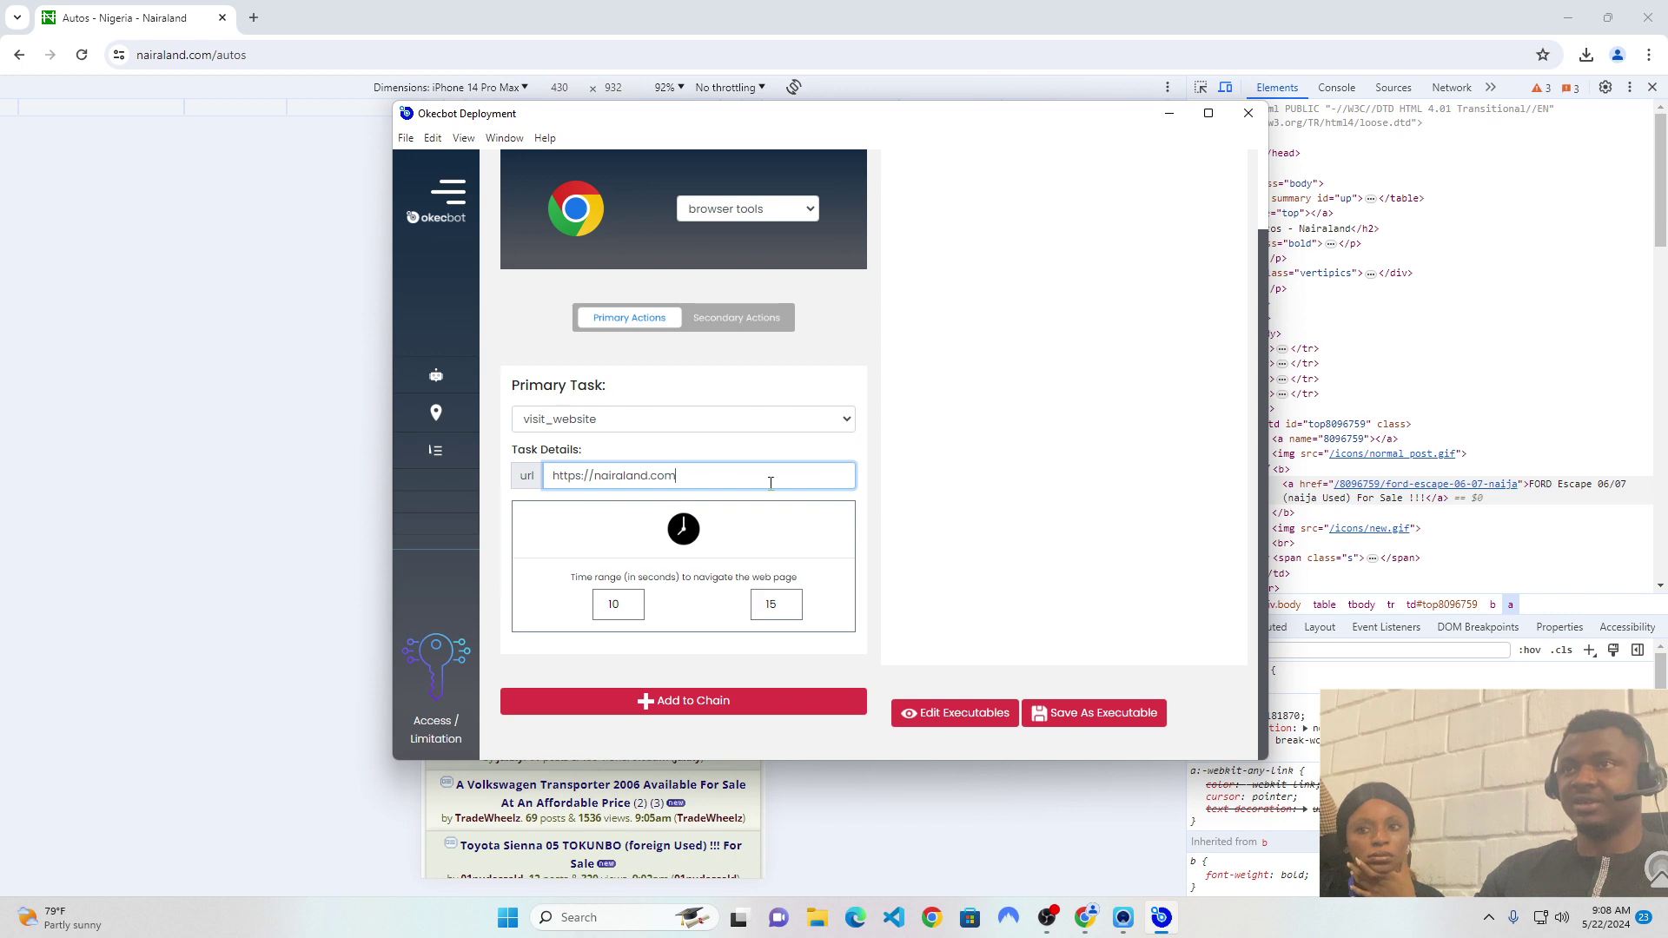
- Check the secondary task's xpaths, add the configured visit_website action to the chain, and review its entry in the chain
click(735, 319)
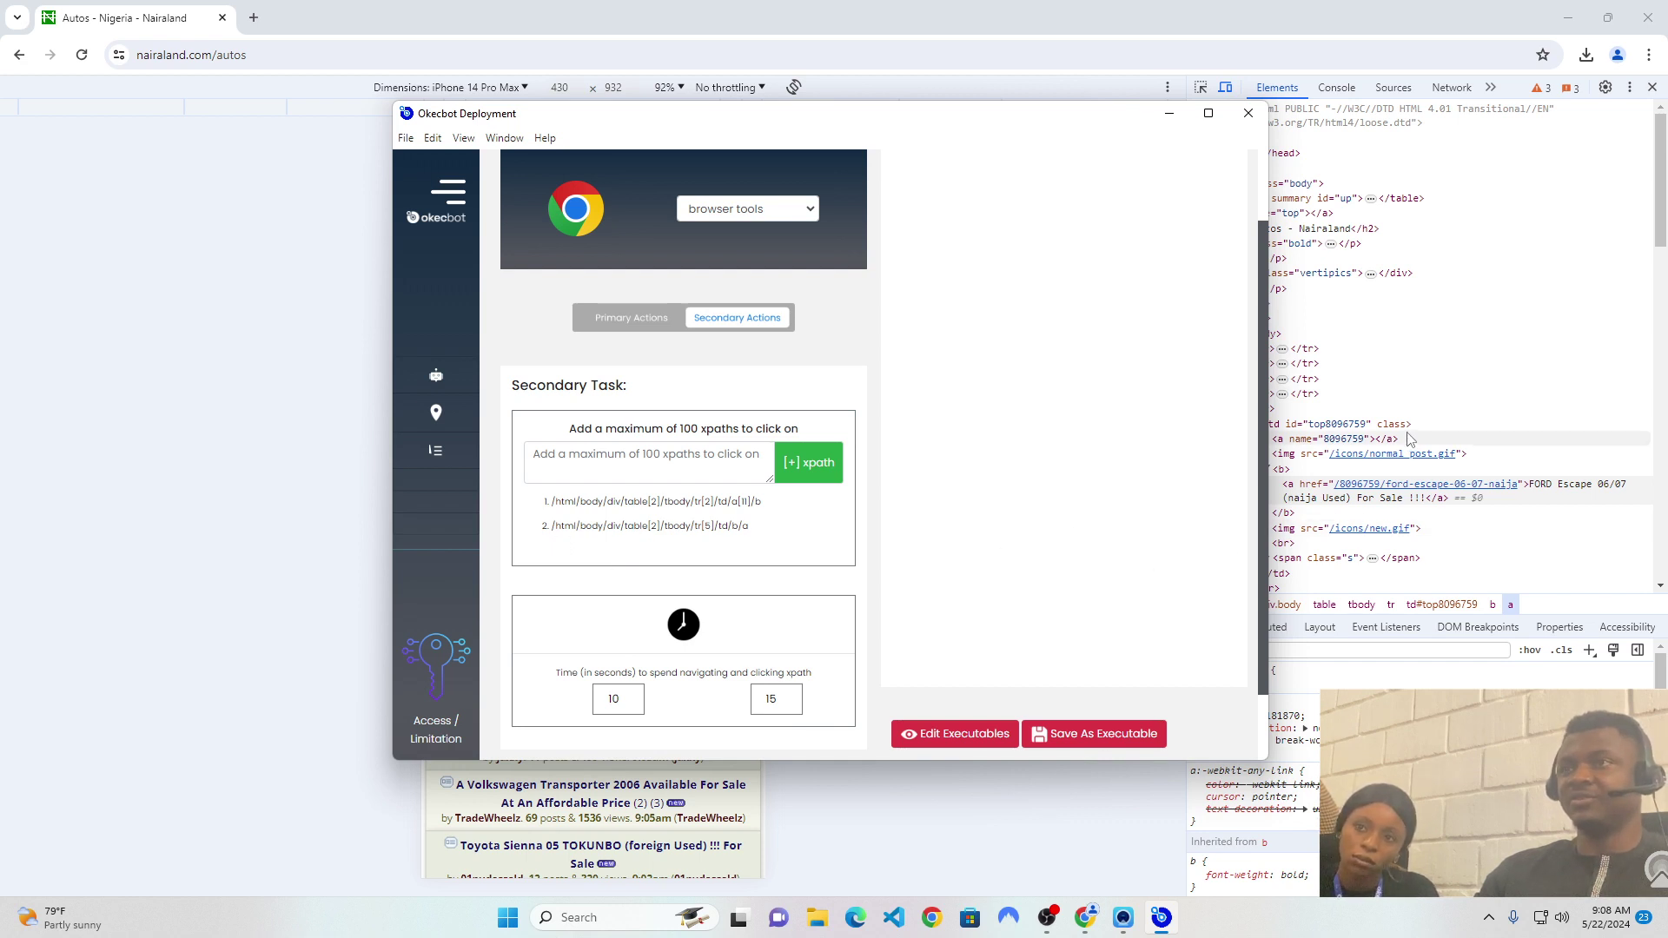
scroll(718, 600, down, 1)
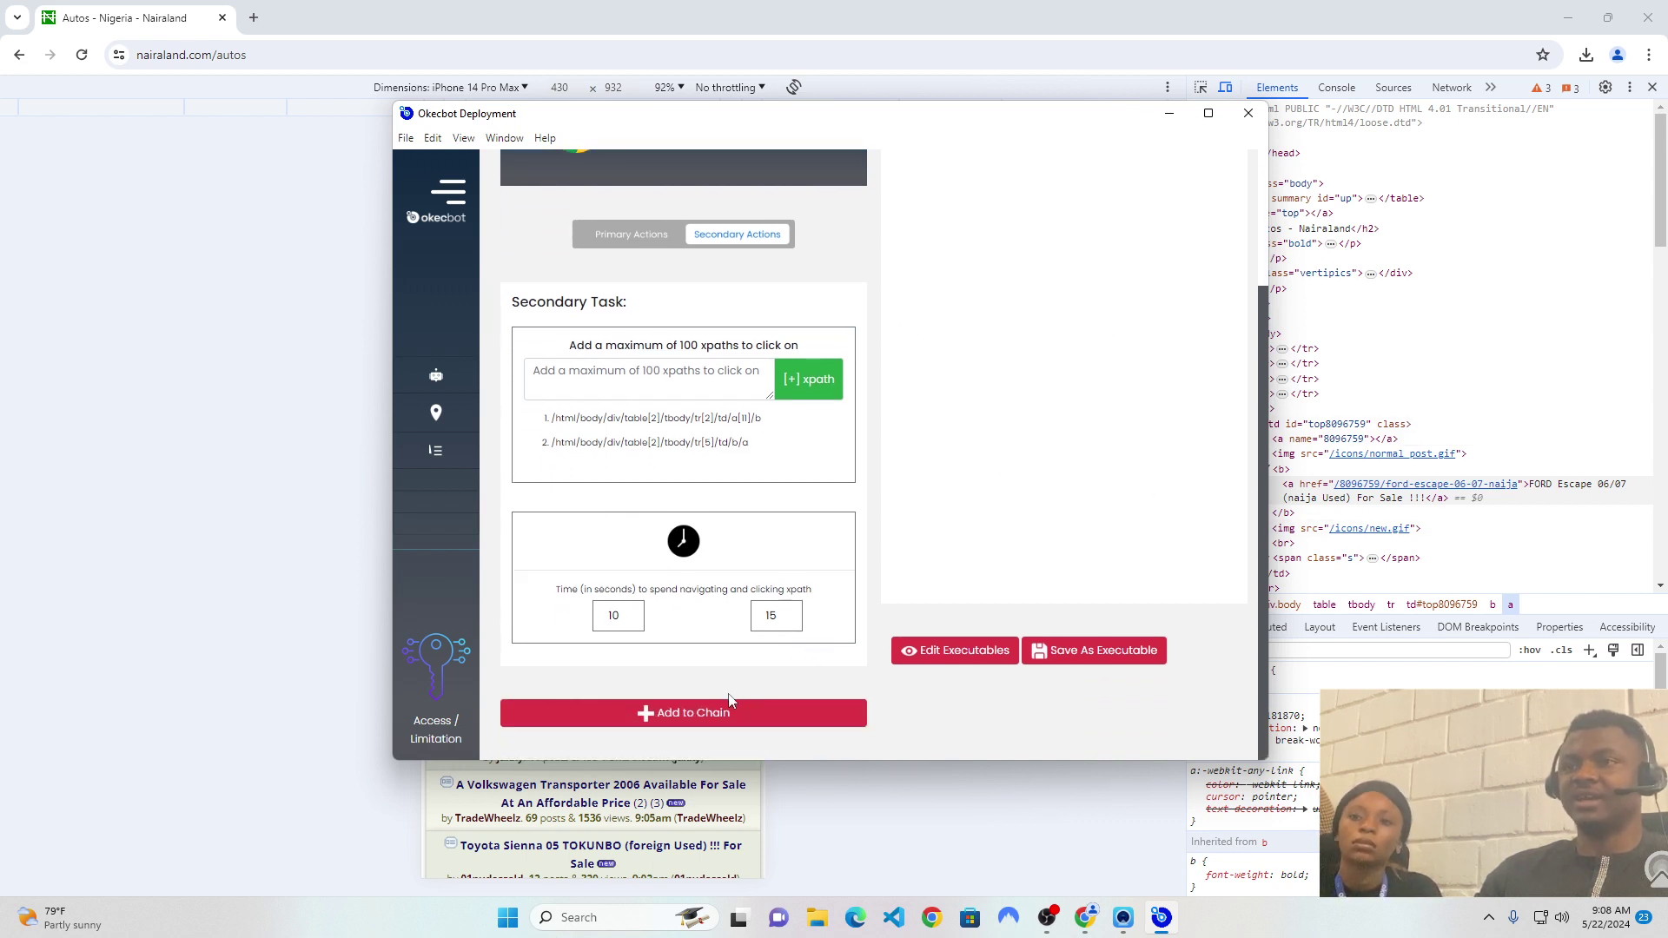
click(705, 714)
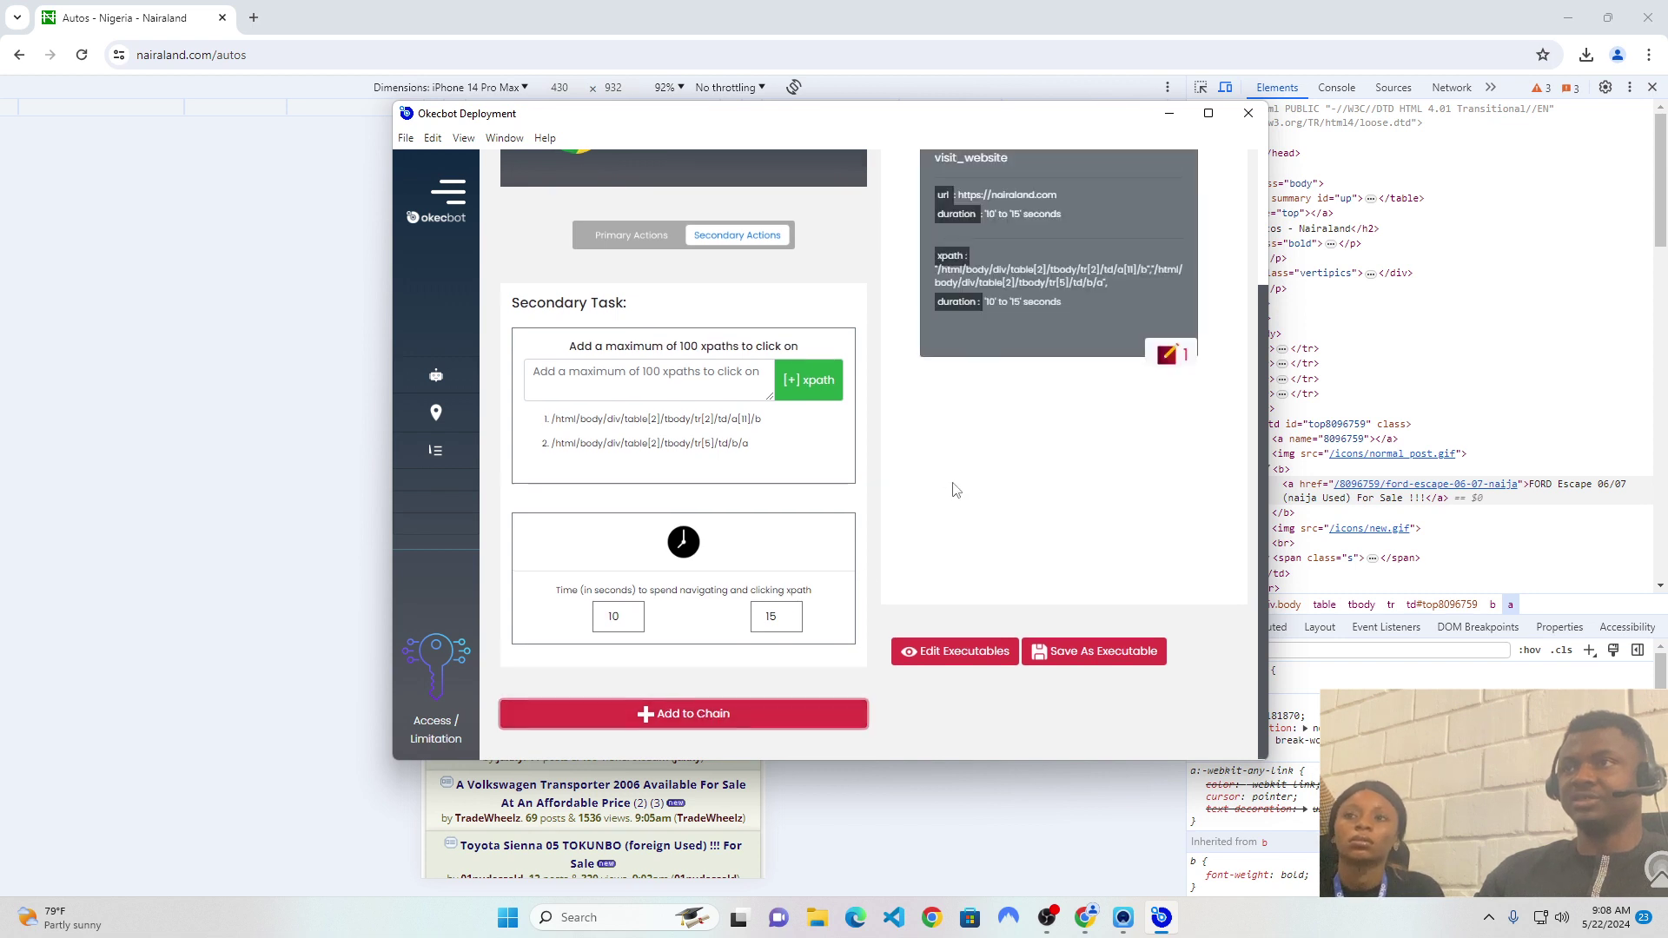
scroll(956, 484, up, 2)
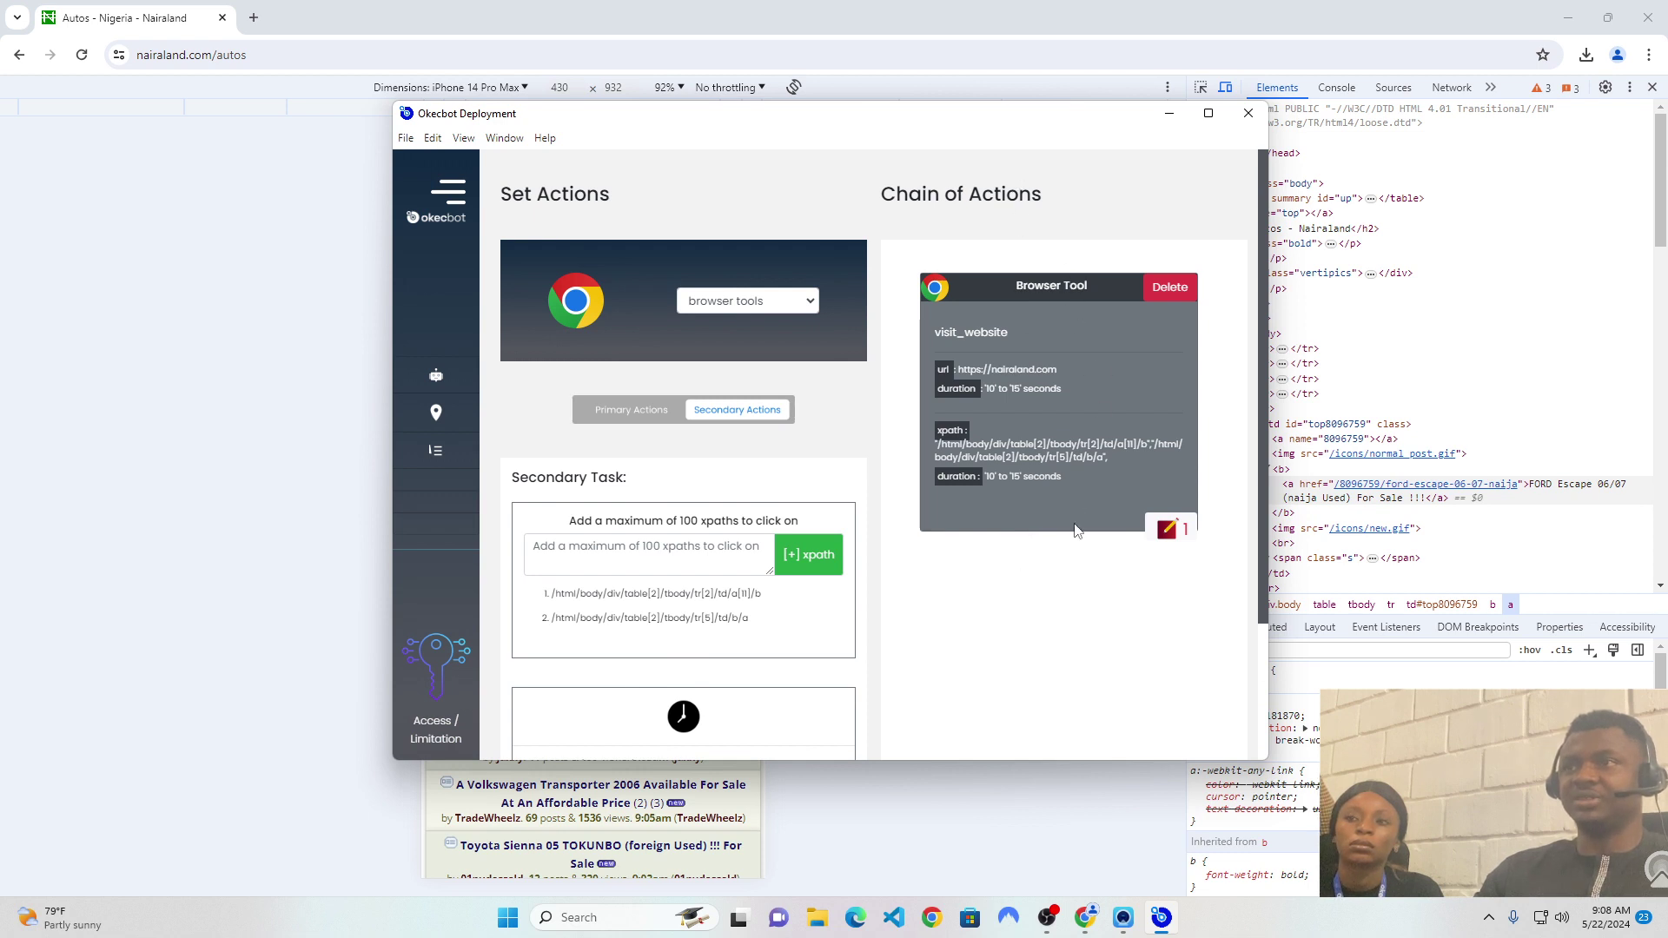
scroll(1088, 660, down, 1)
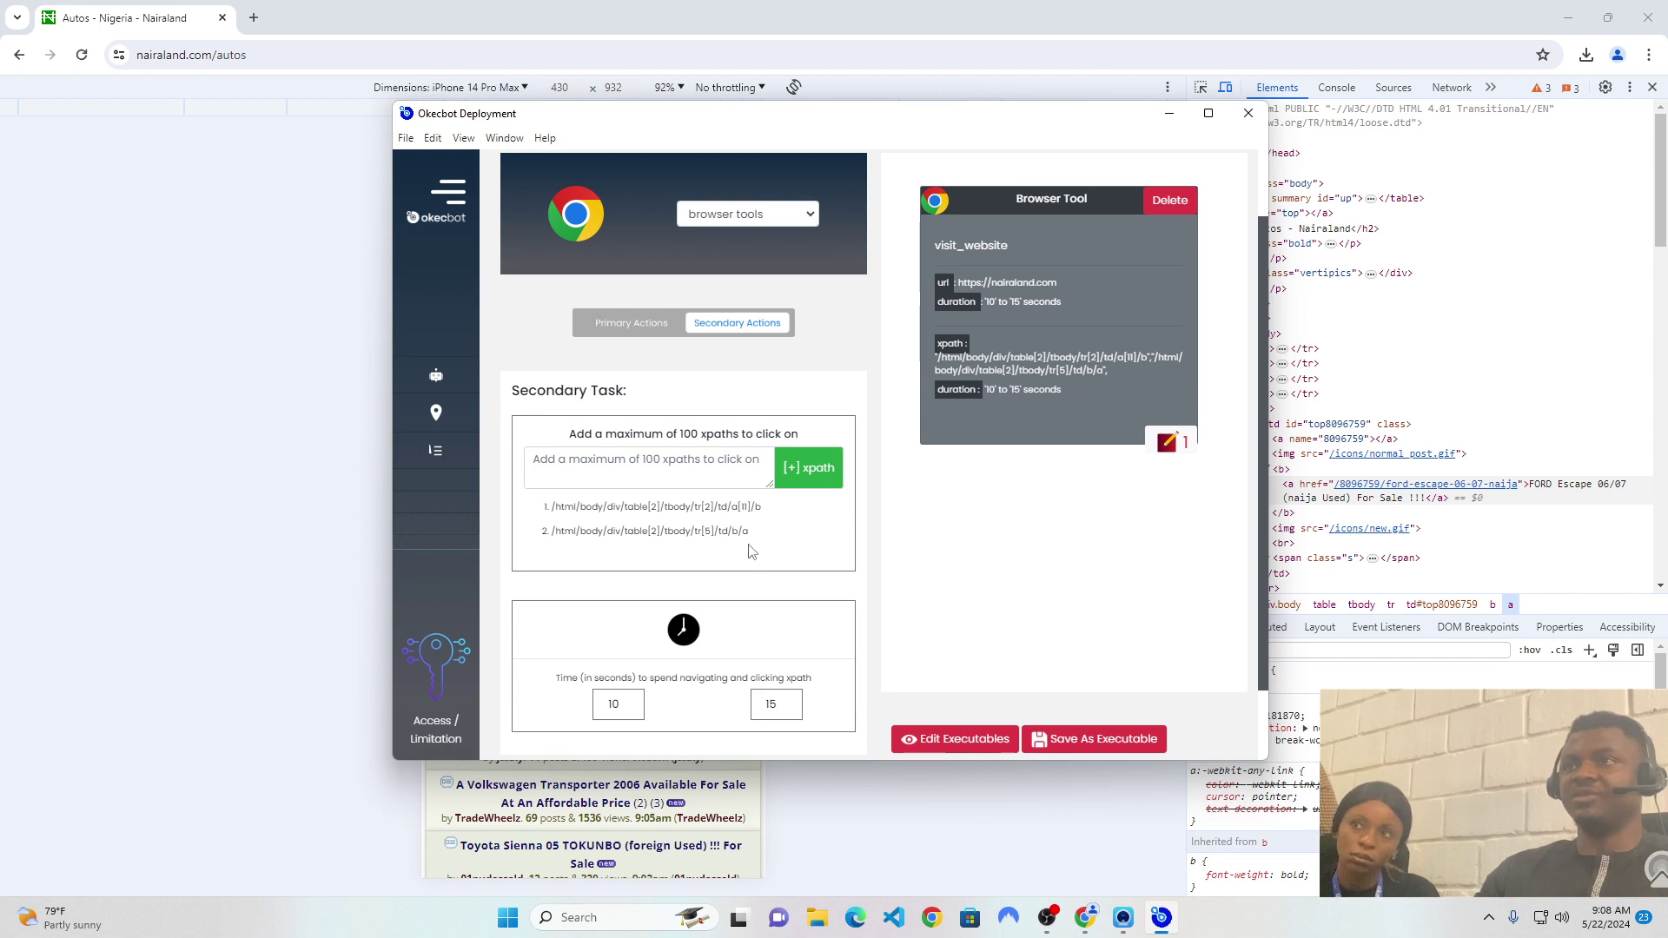
scroll(749, 545, up, 1)
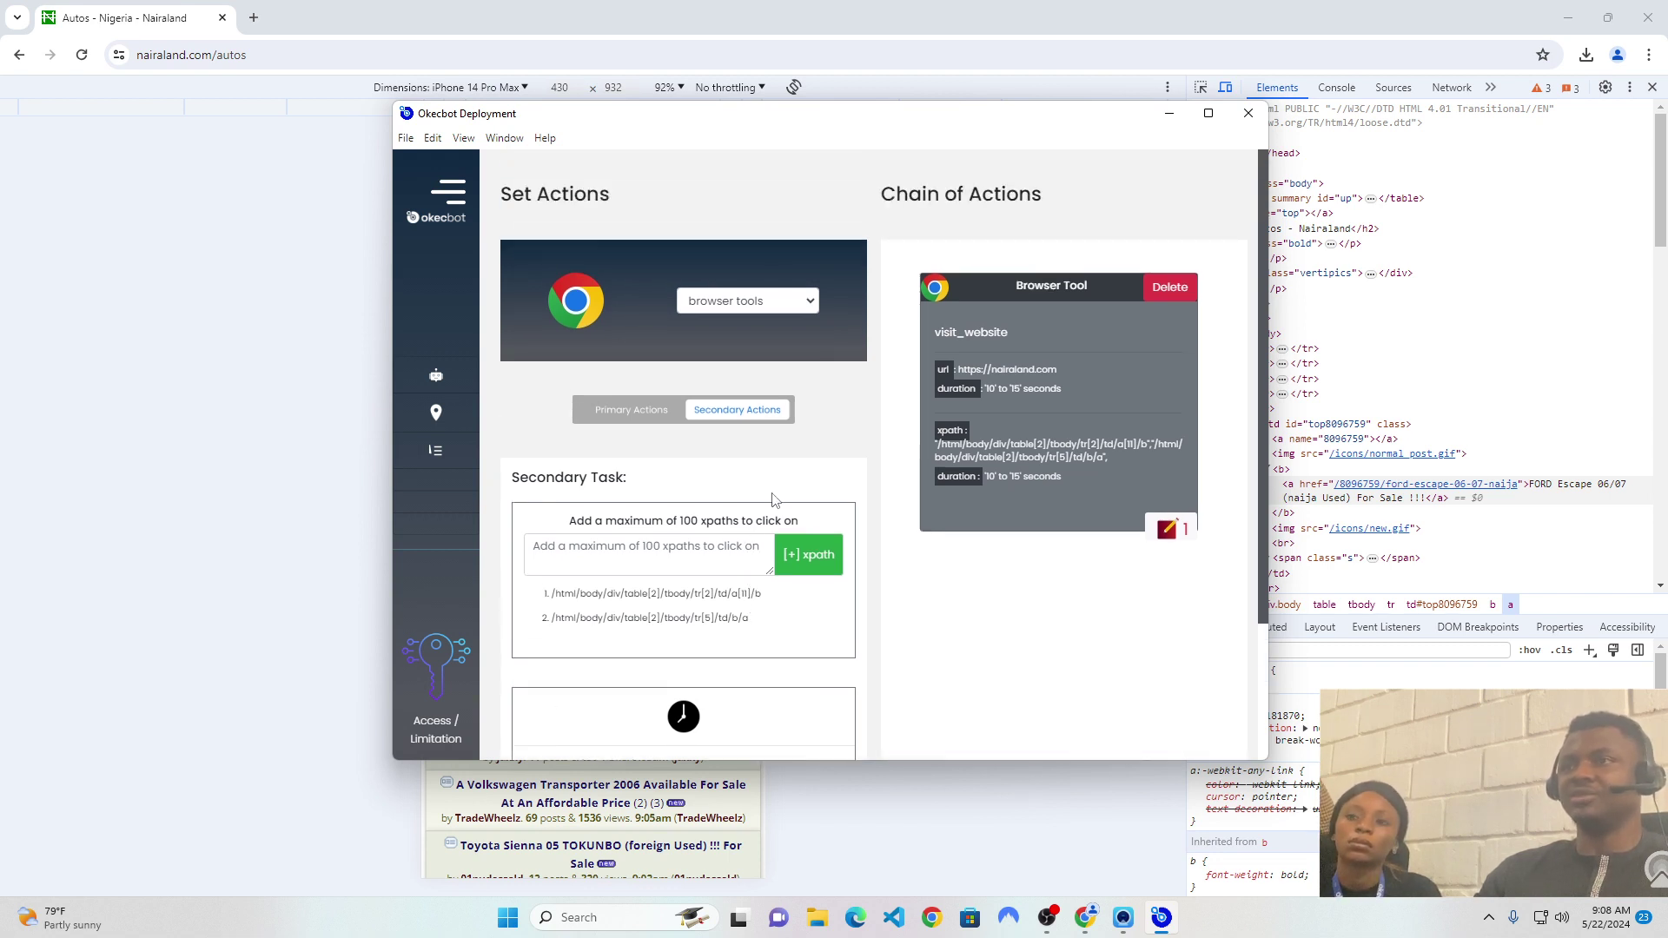
- Change the action category to google tools and display its primary actions
click(726, 304)
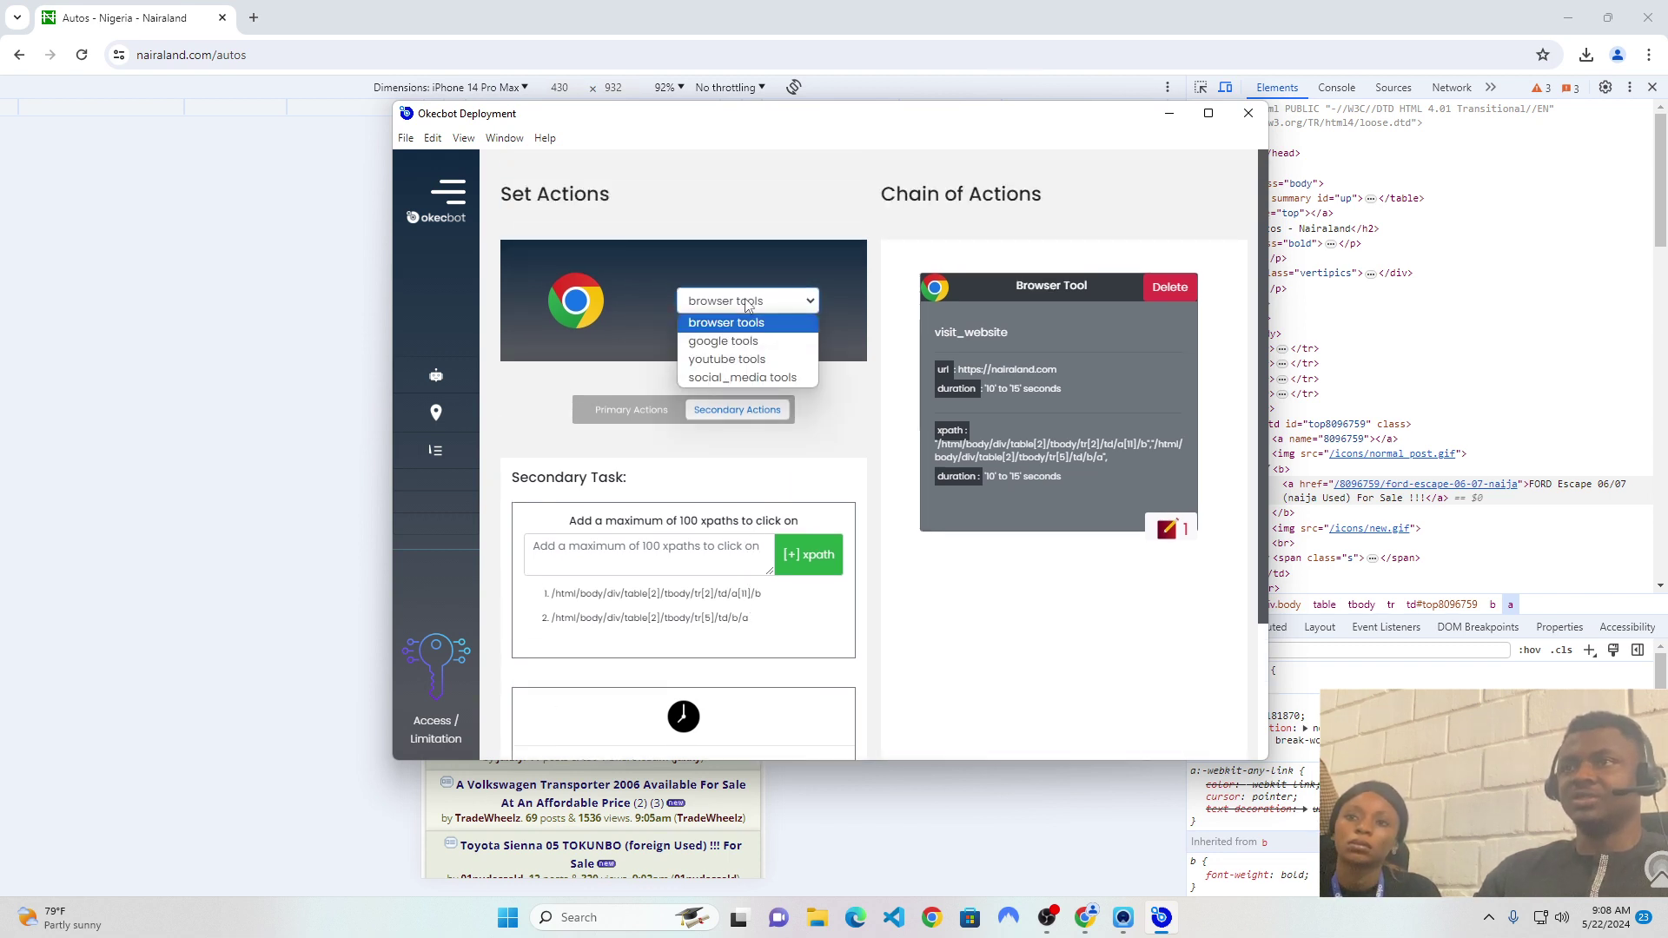
click(732, 342)
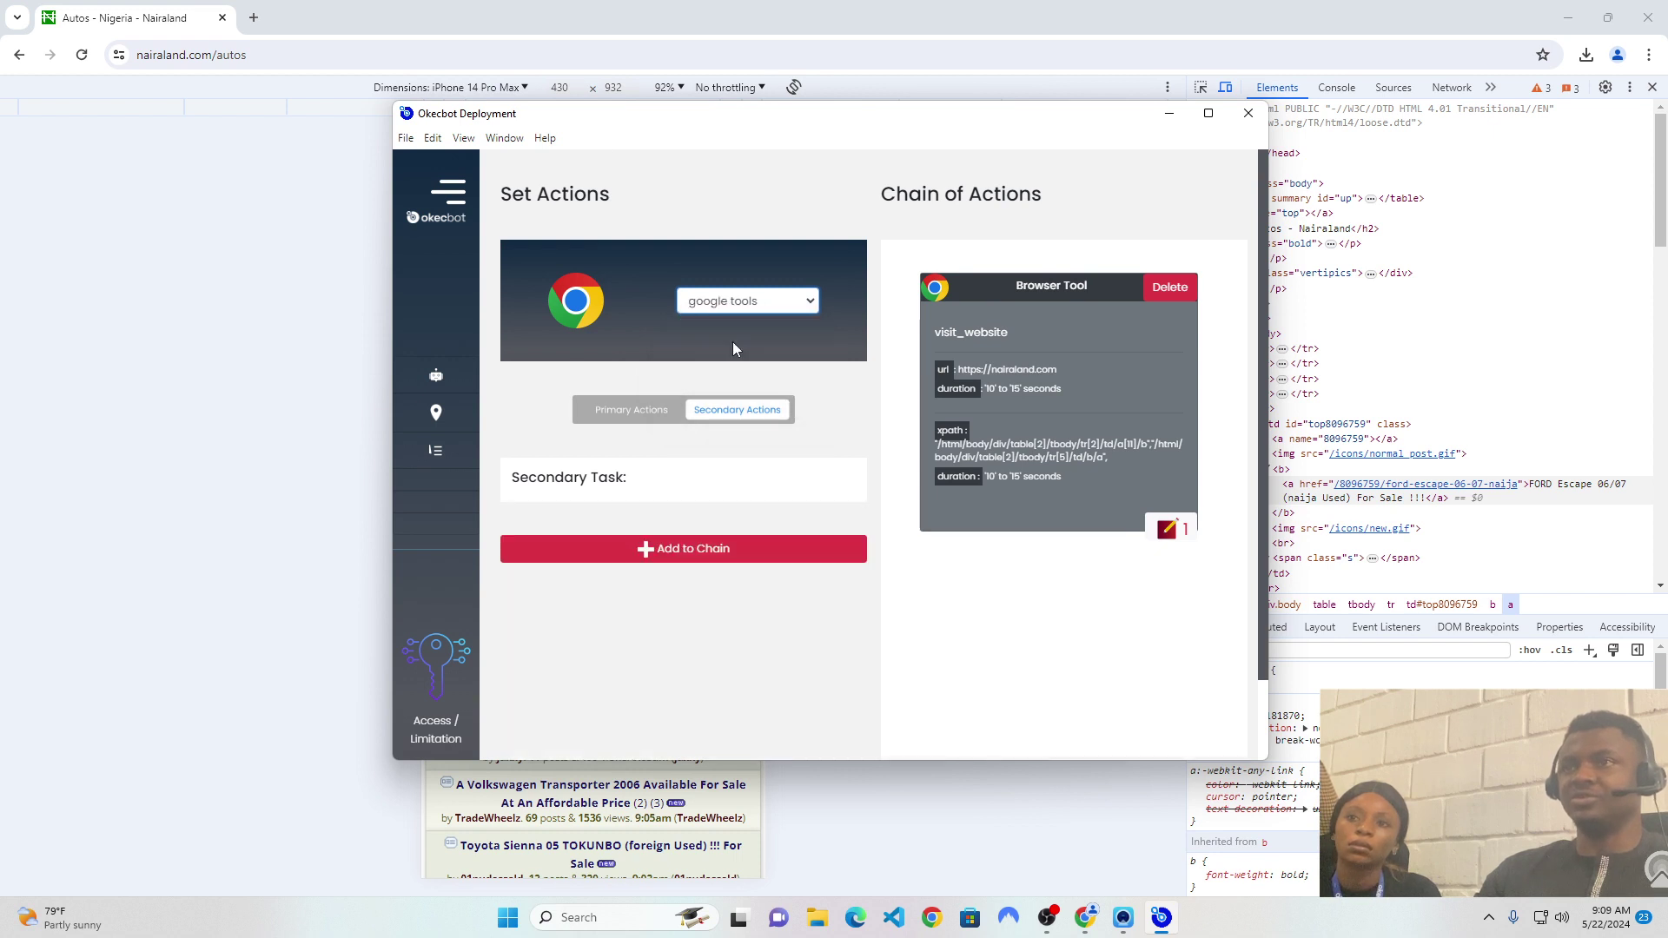
click(600, 420)
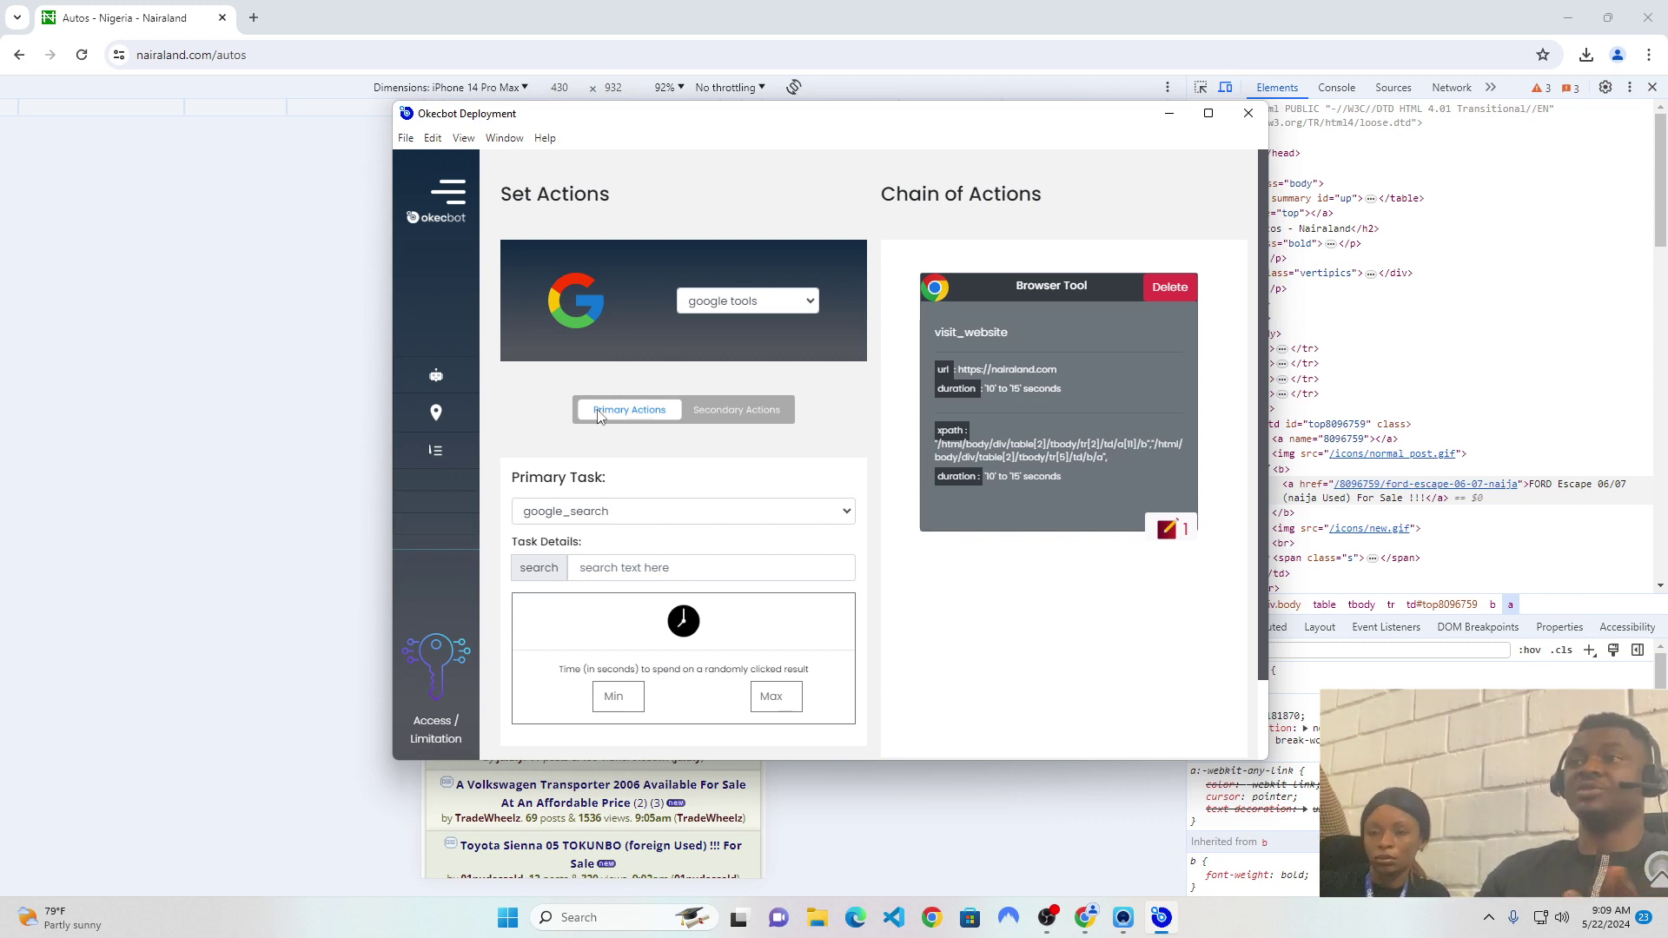
click(704, 298)
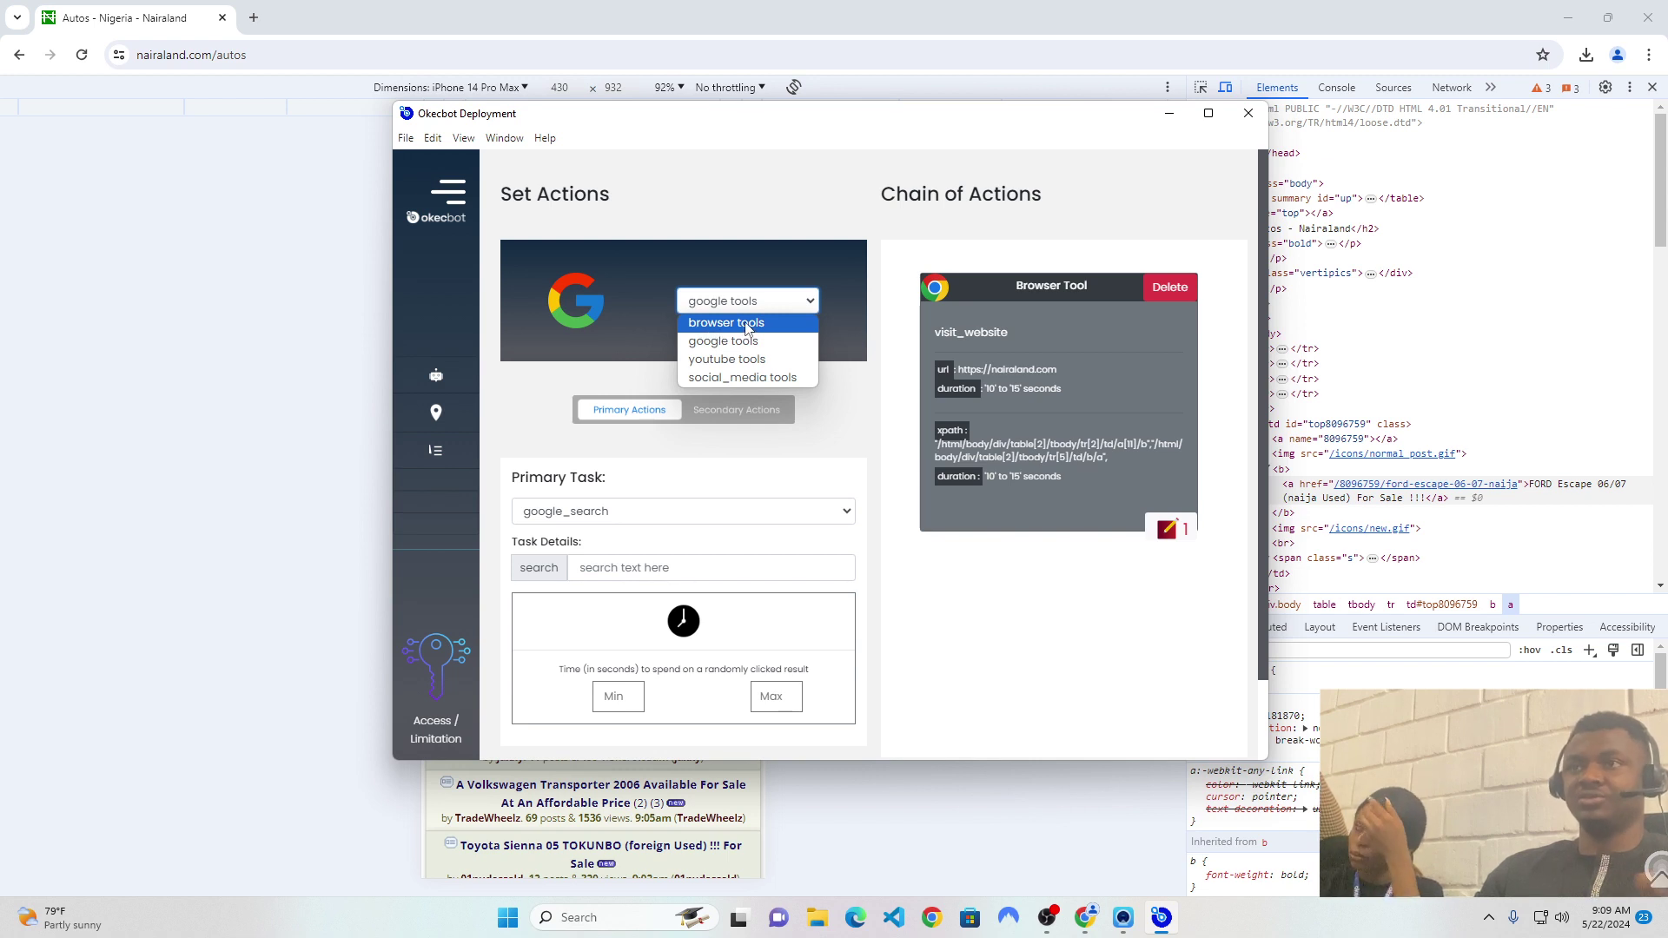
click(1049, 410)
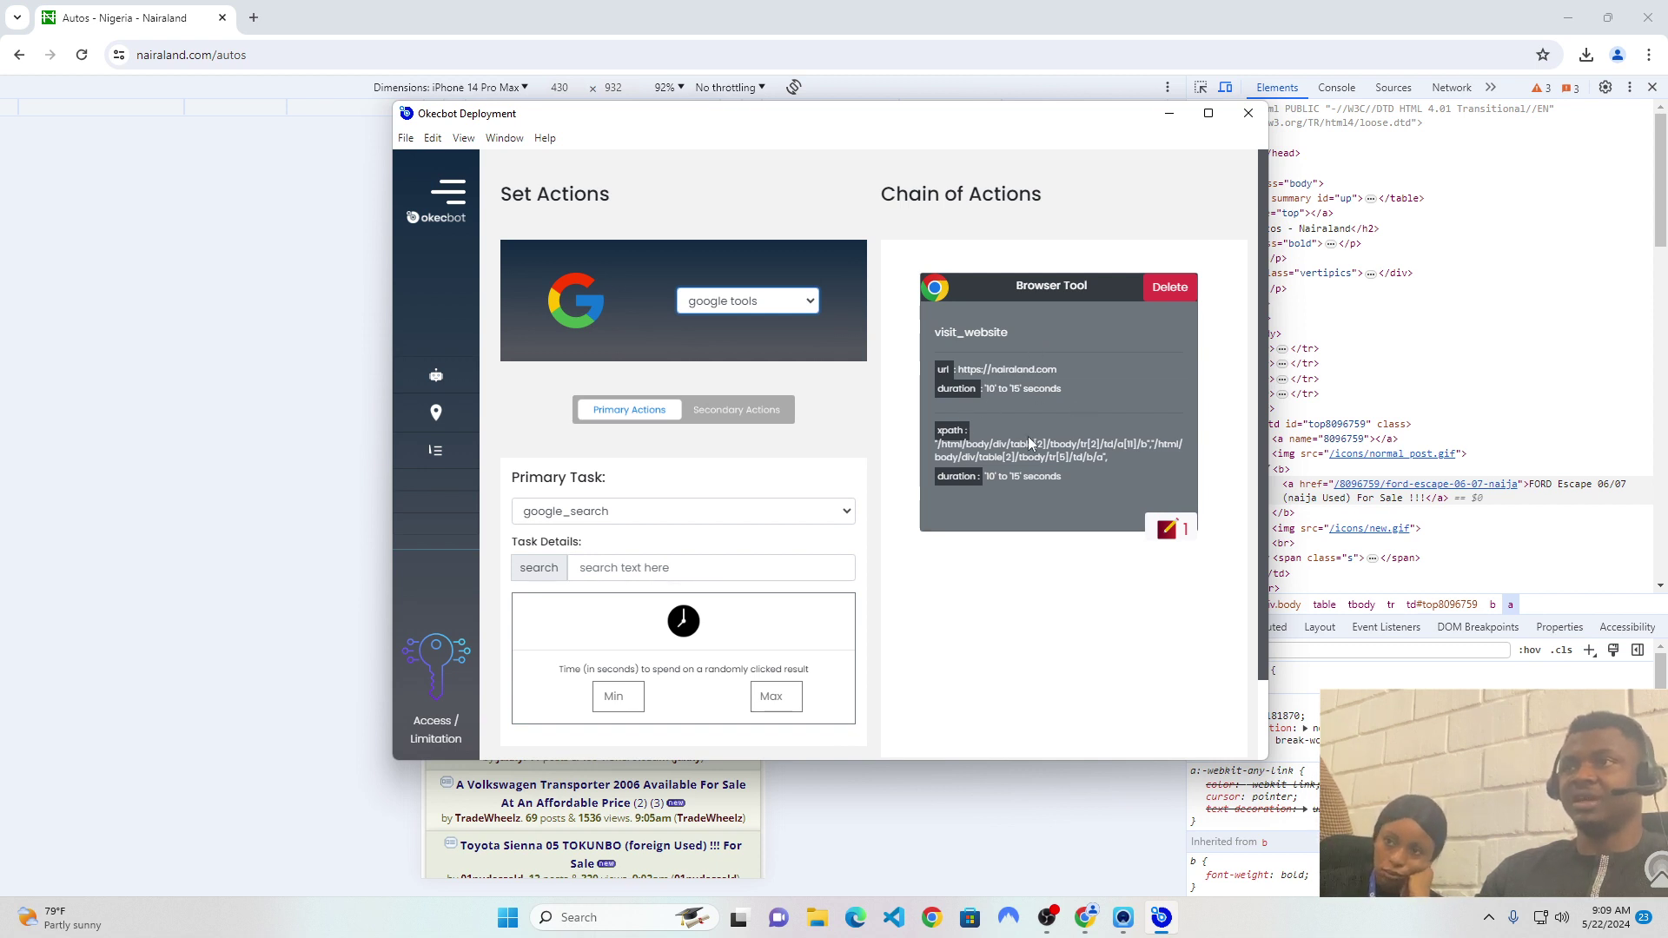
click(749, 304)
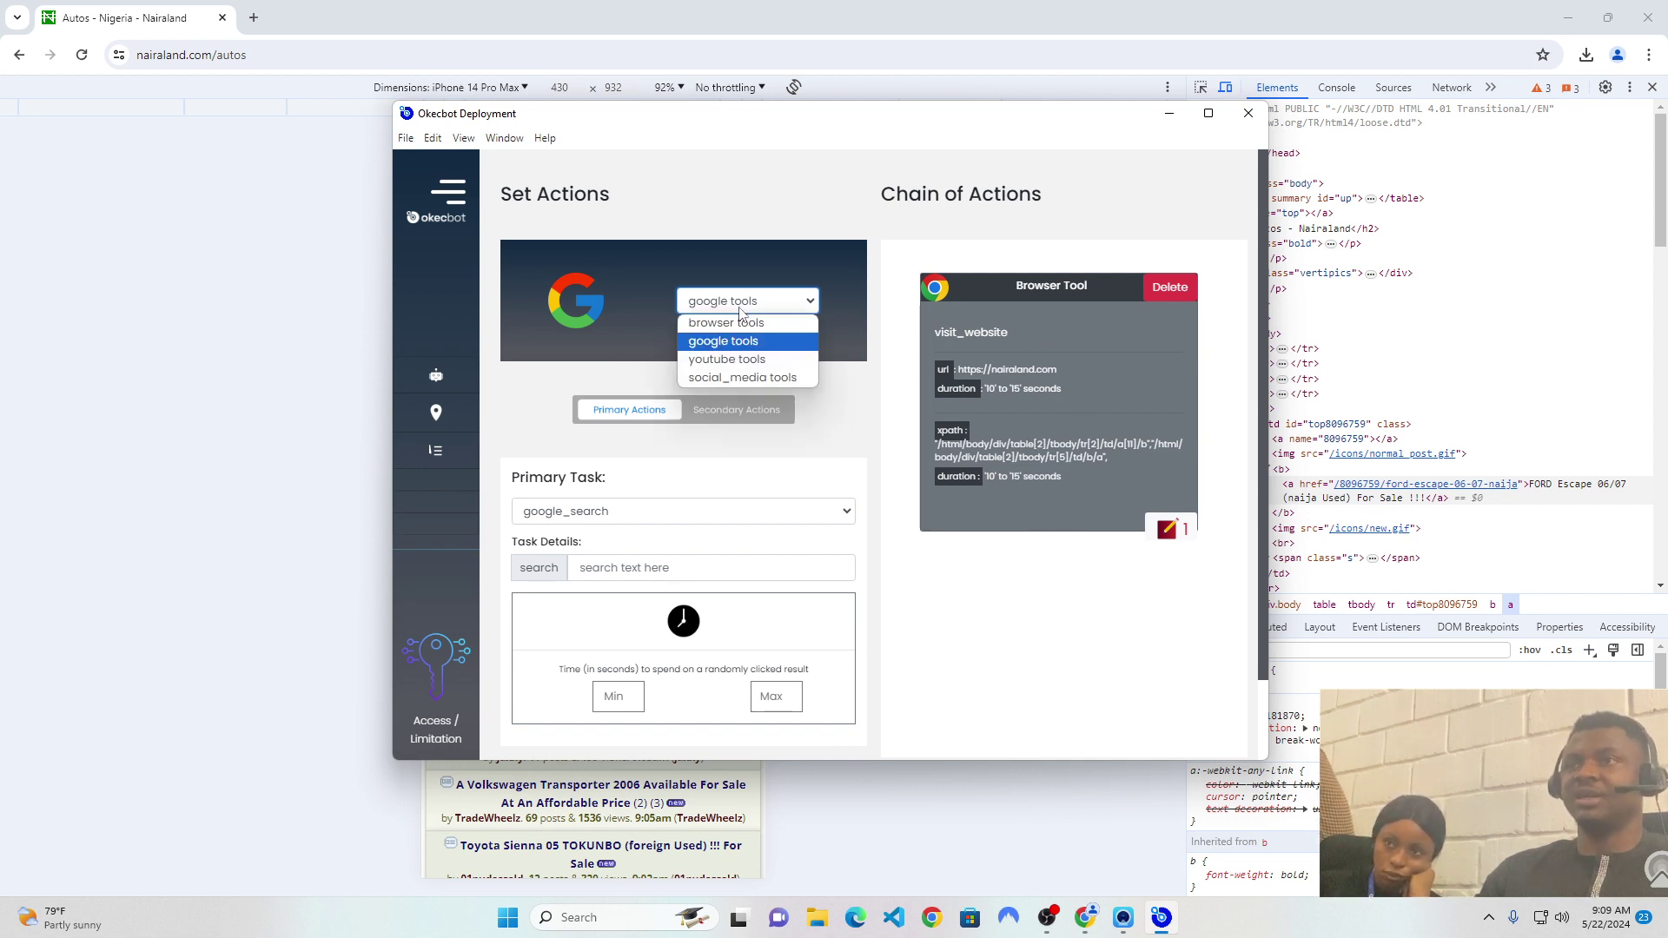
click(734, 383)
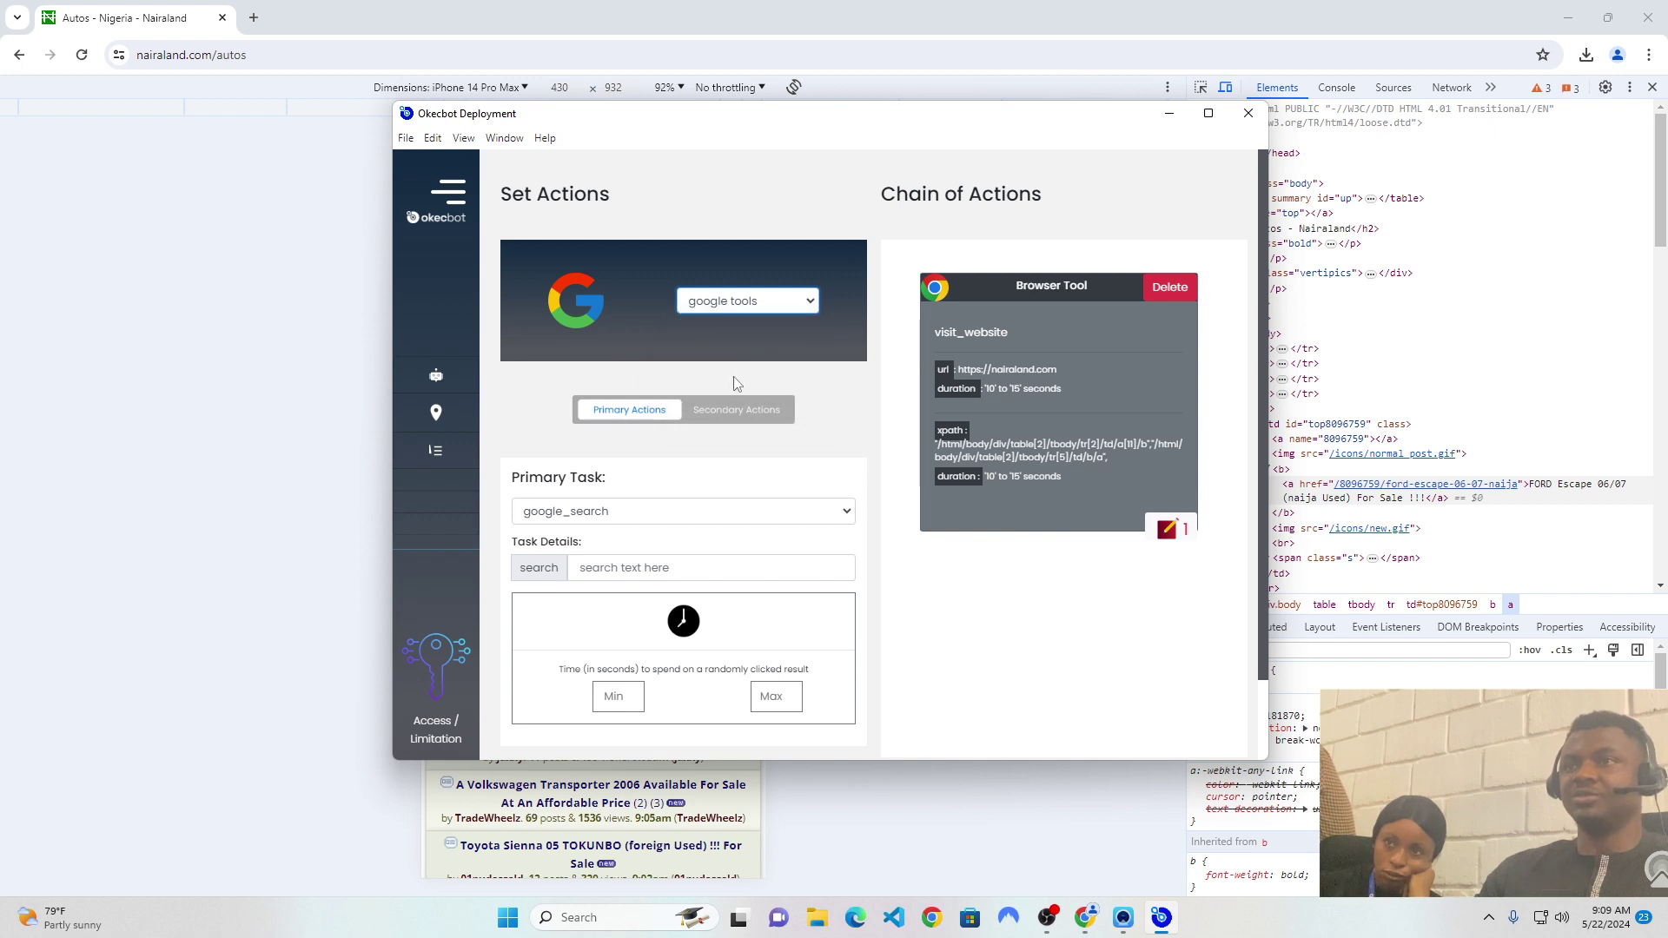
click(634, 518)
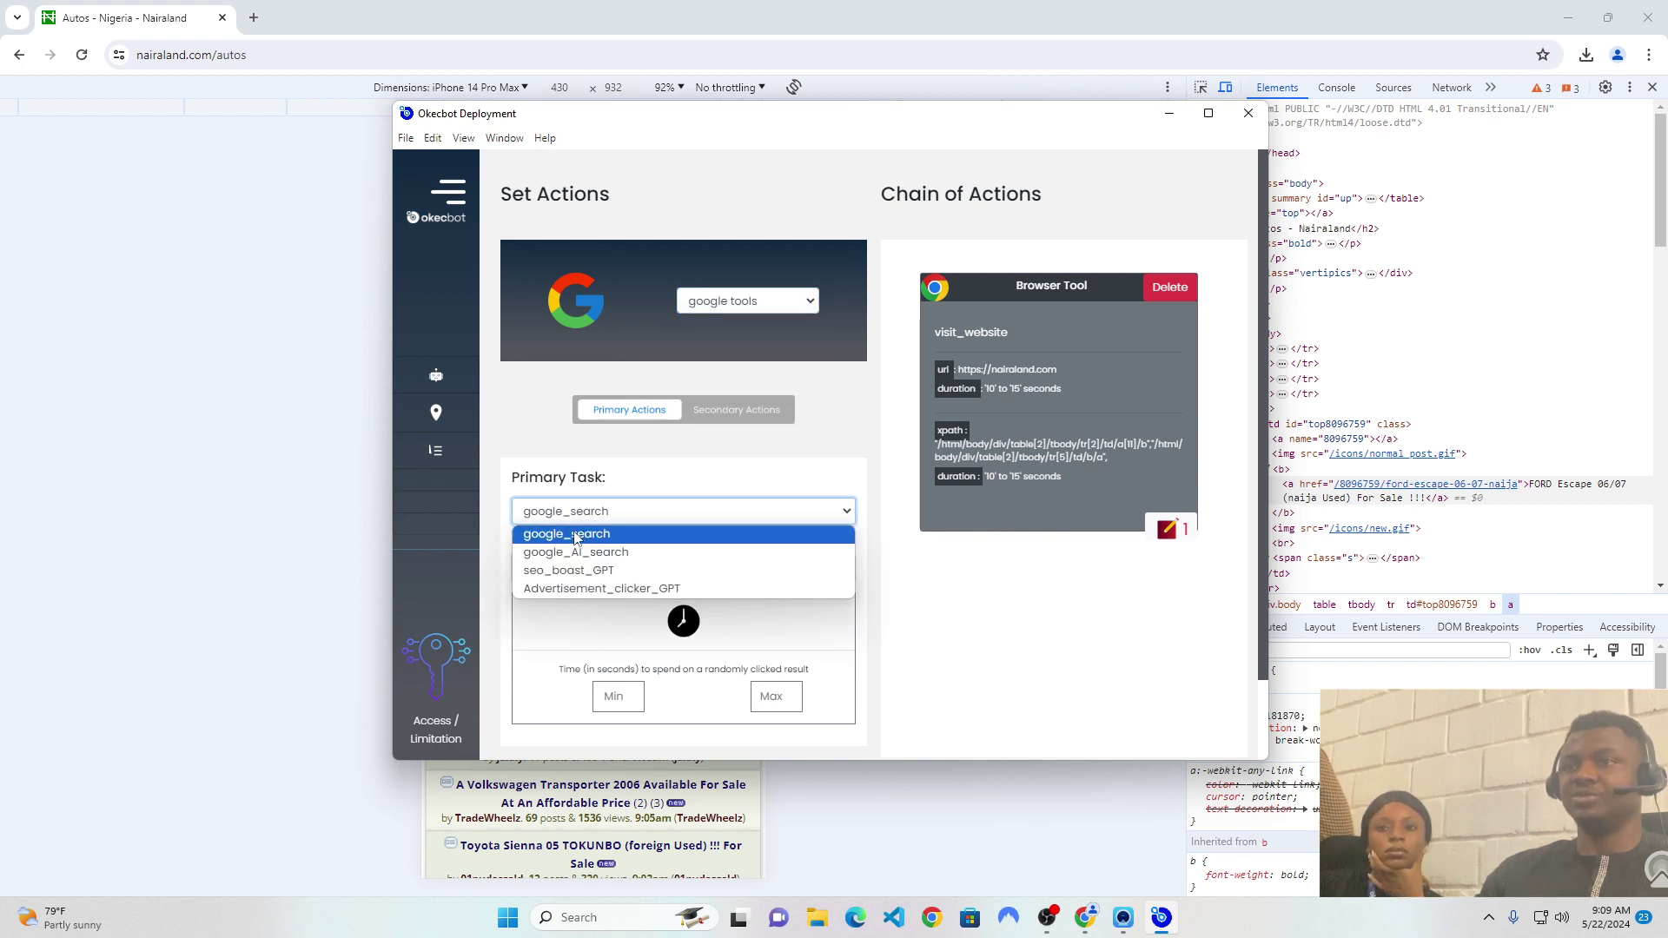
click(643, 444)
- Choose the google_search primary task and enter a "who is" query containing the person's handle as its search text
scroll(651, 500, down, 1)
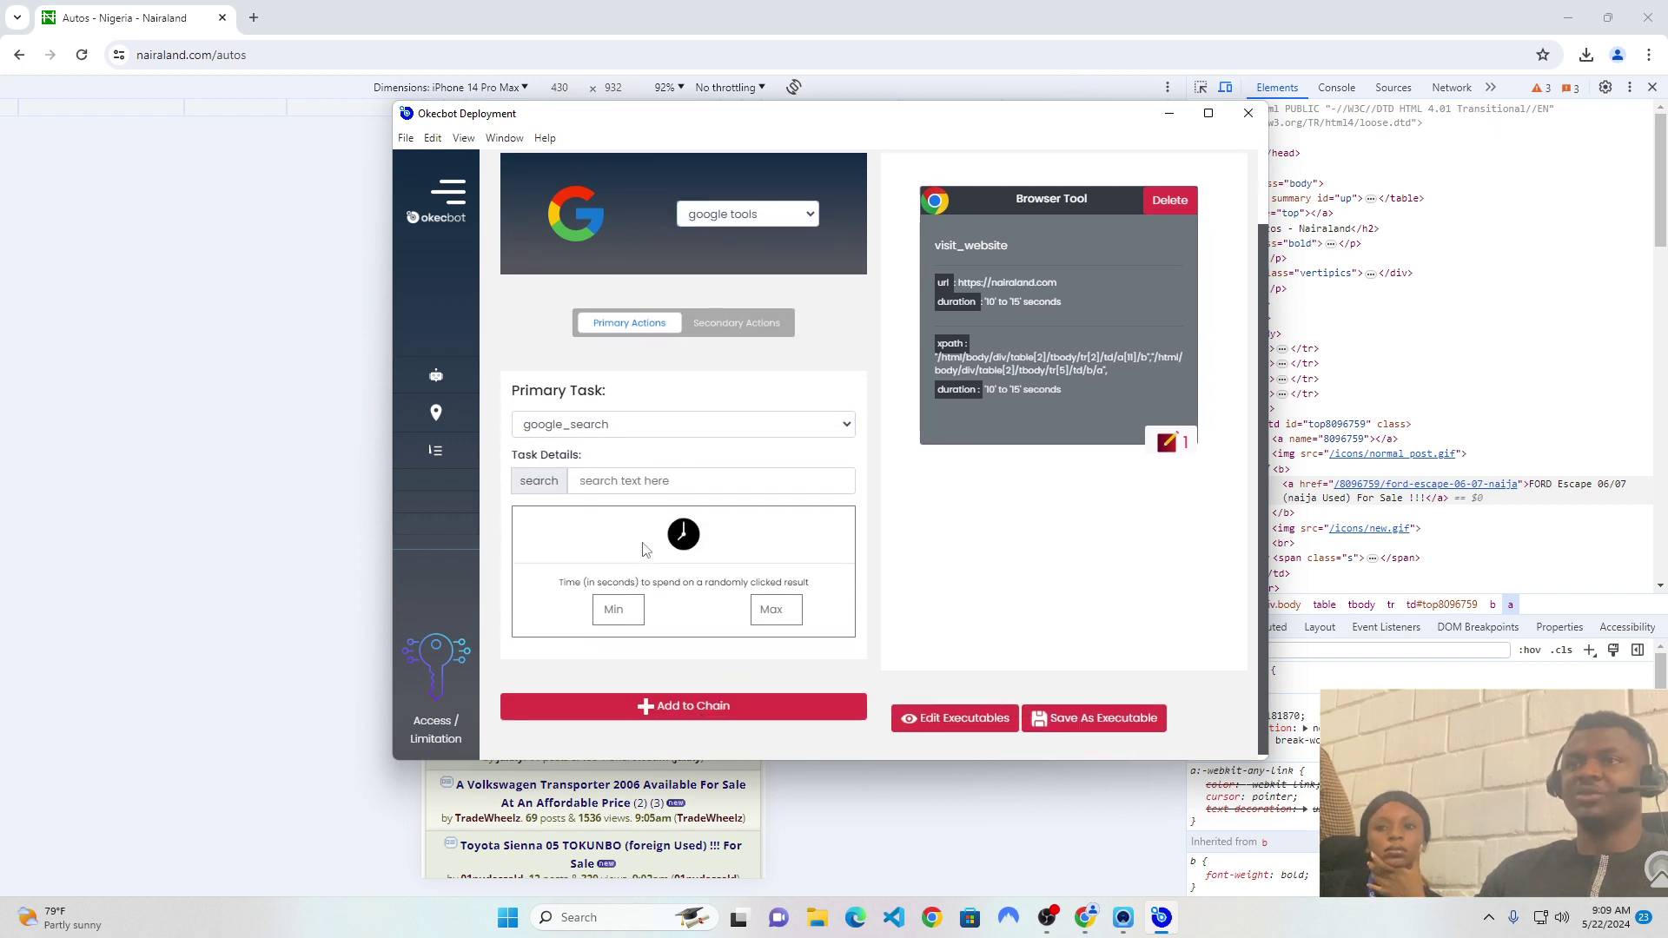
click(656, 477)
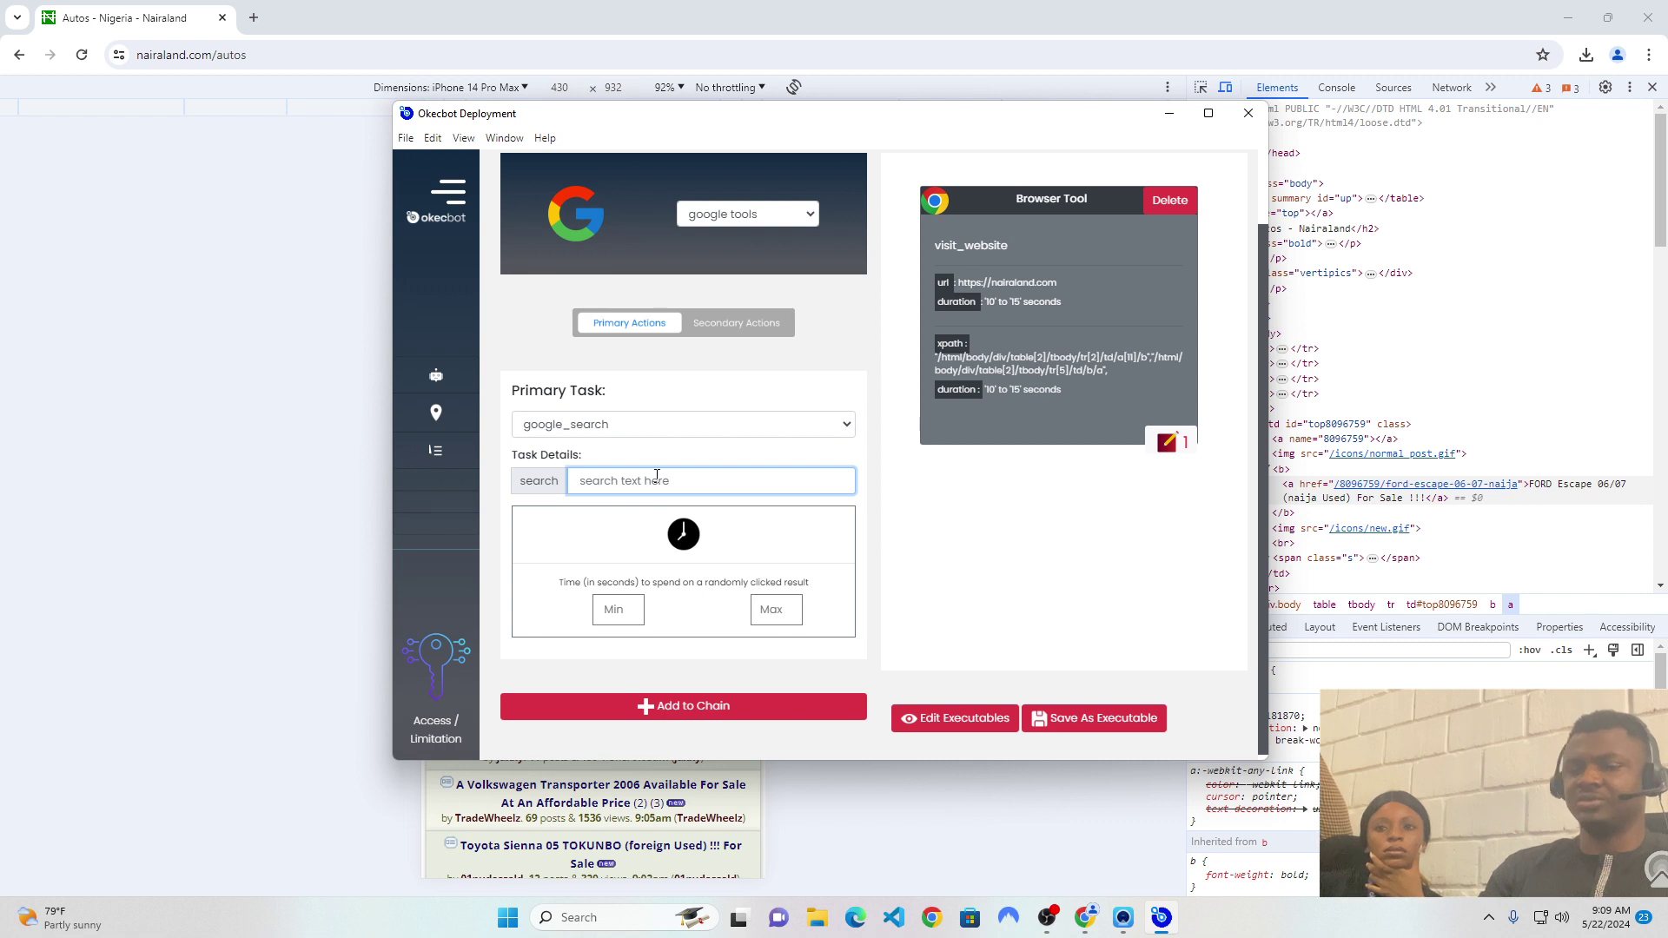
text(d)
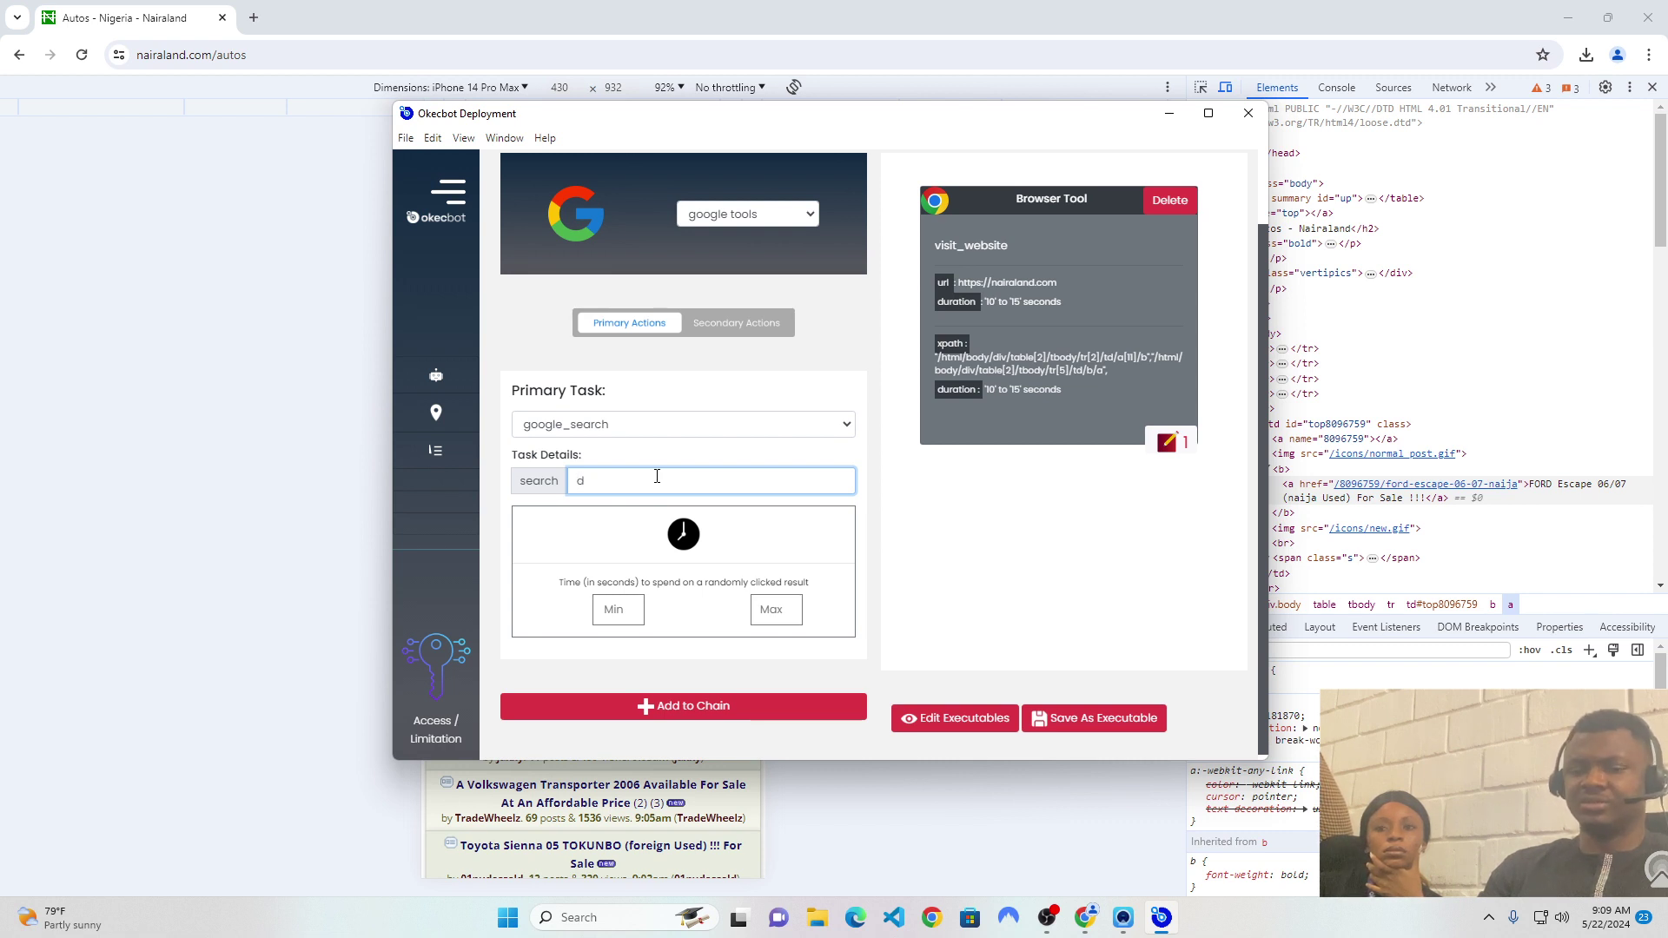
key(BackSpace)
text(who )
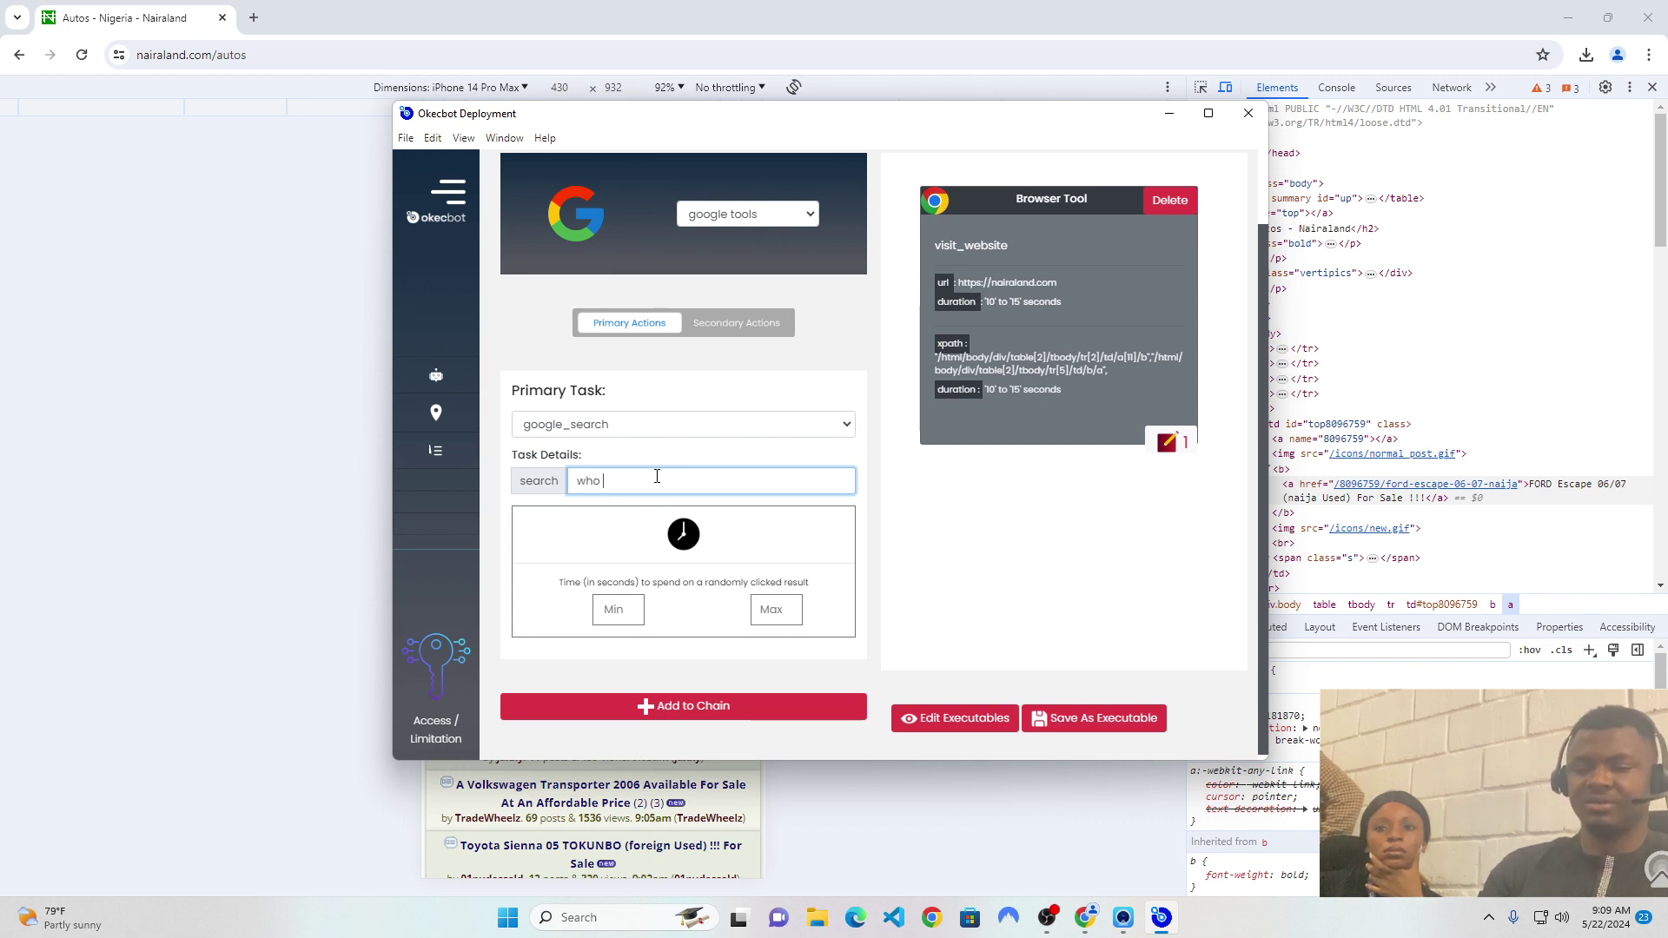
text(is dannyo)
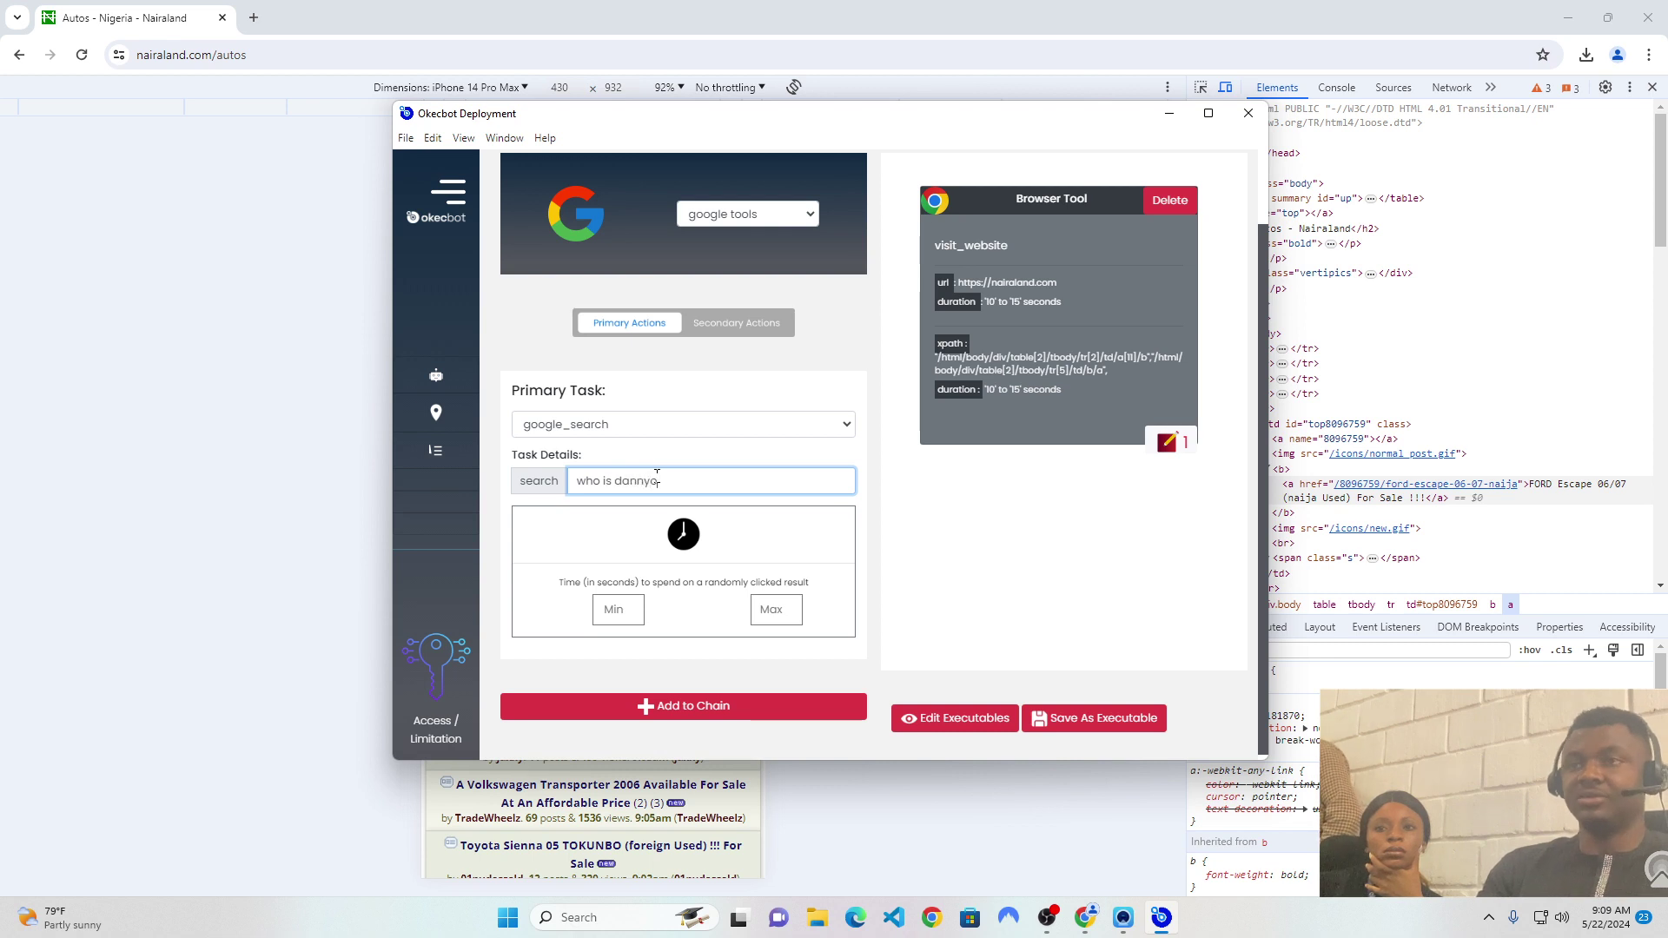
text(ec)
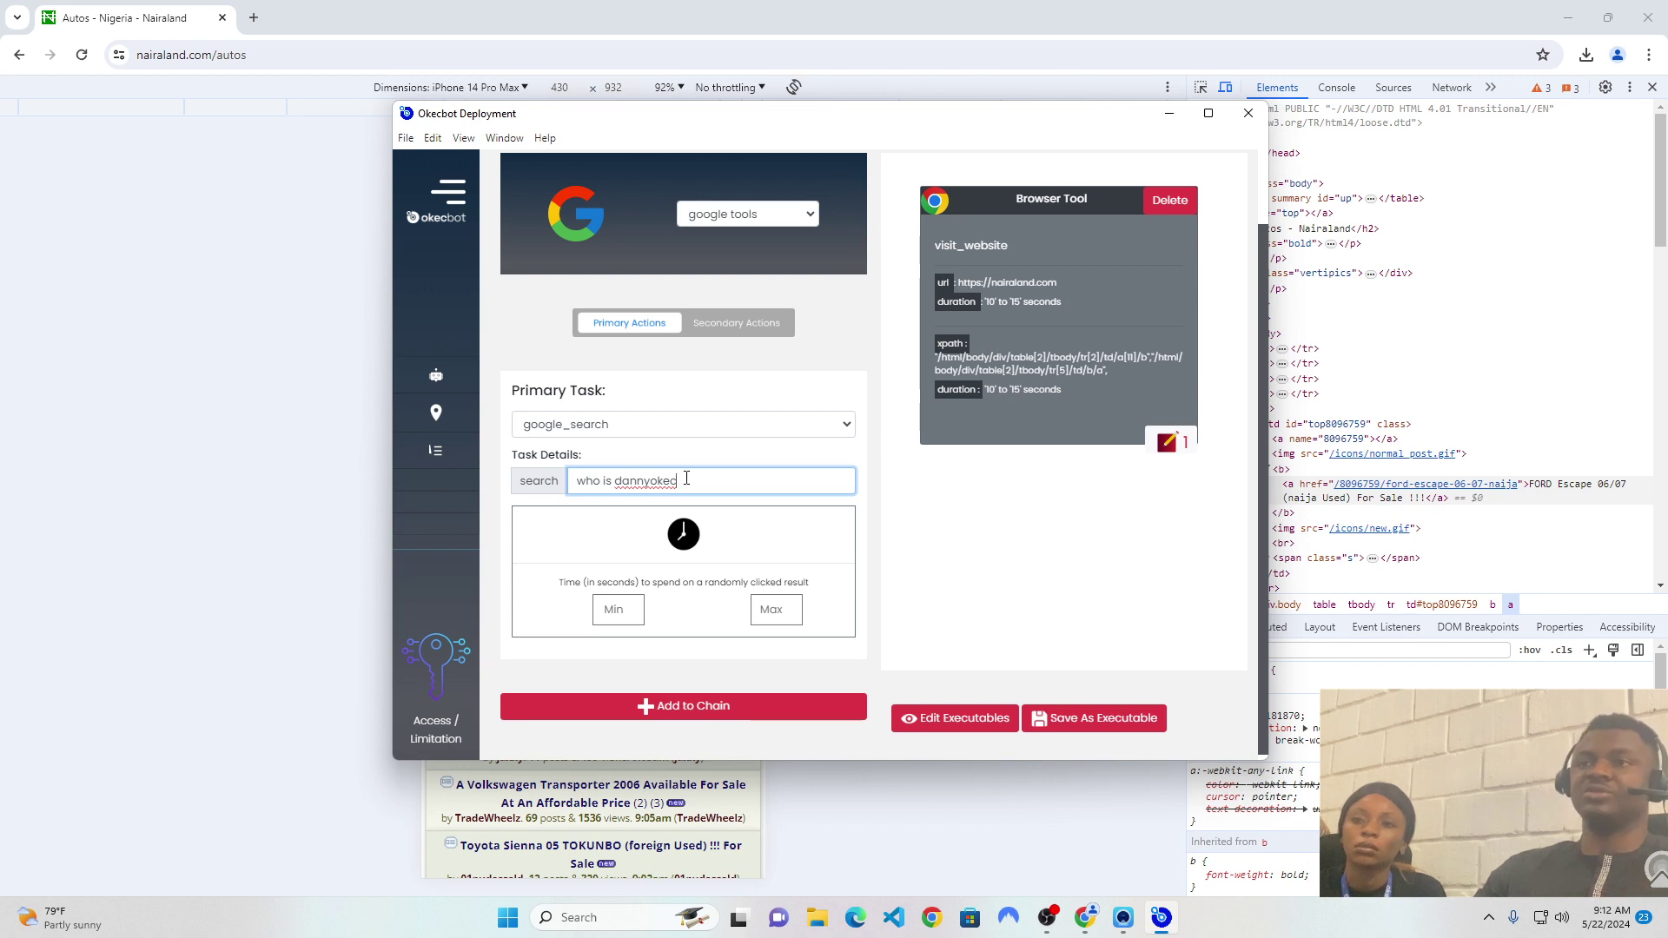
- Set the time on a randomly clicked result to 30 to 45 seconds and add the google_search action to the chain
click(608, 607)
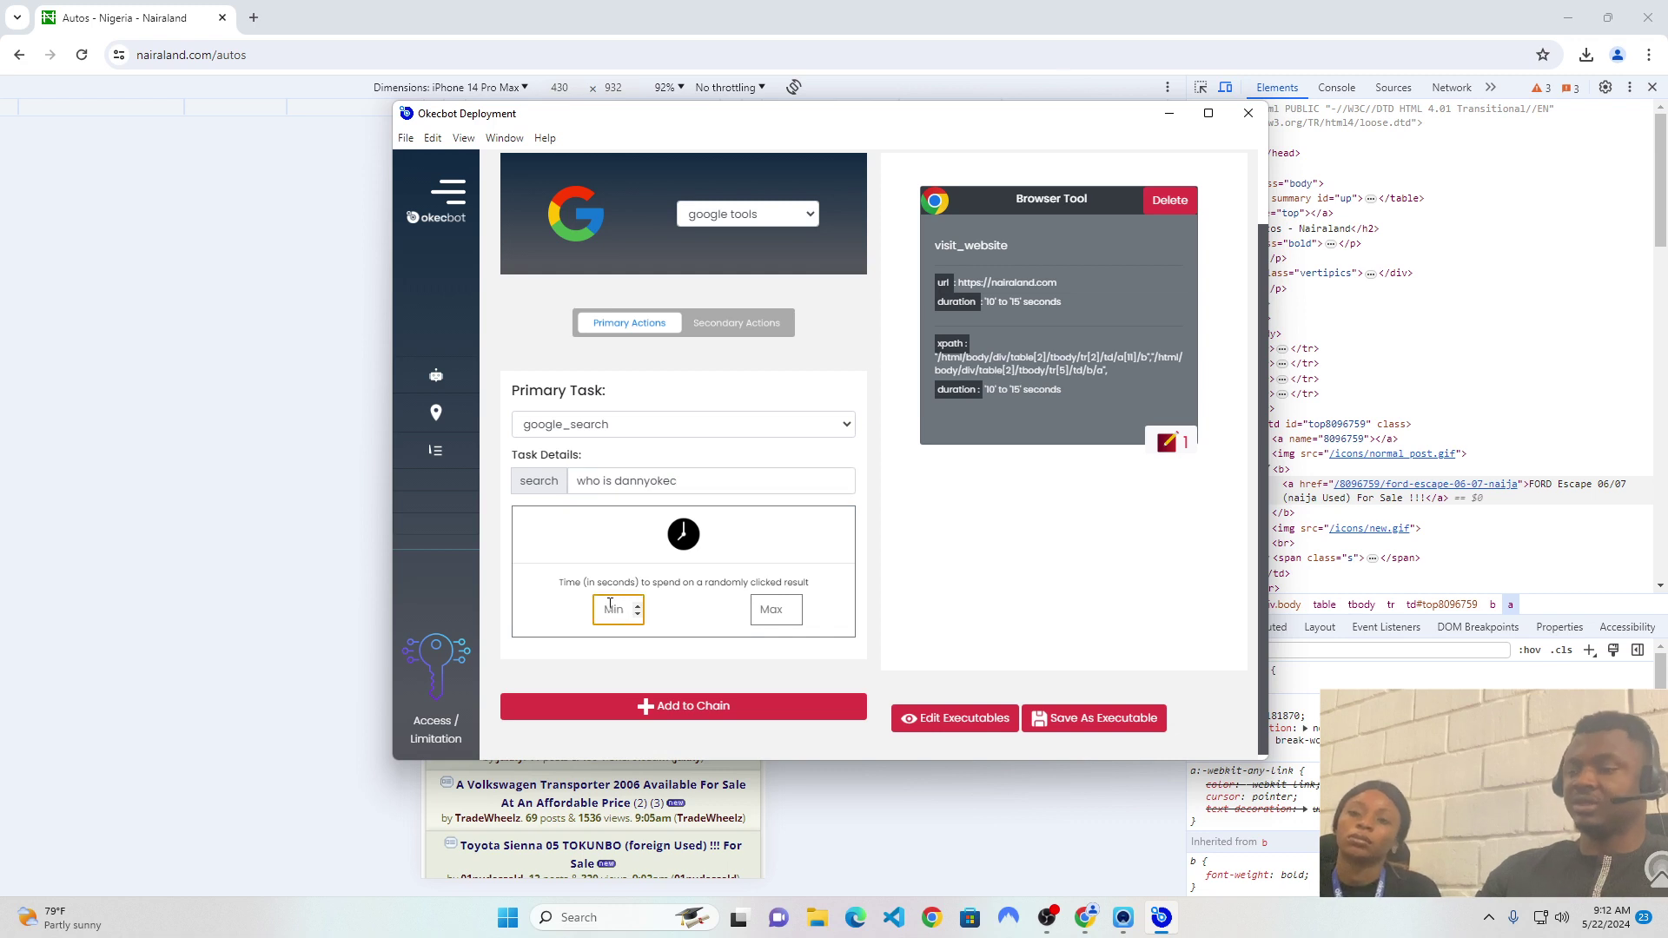
text(30)
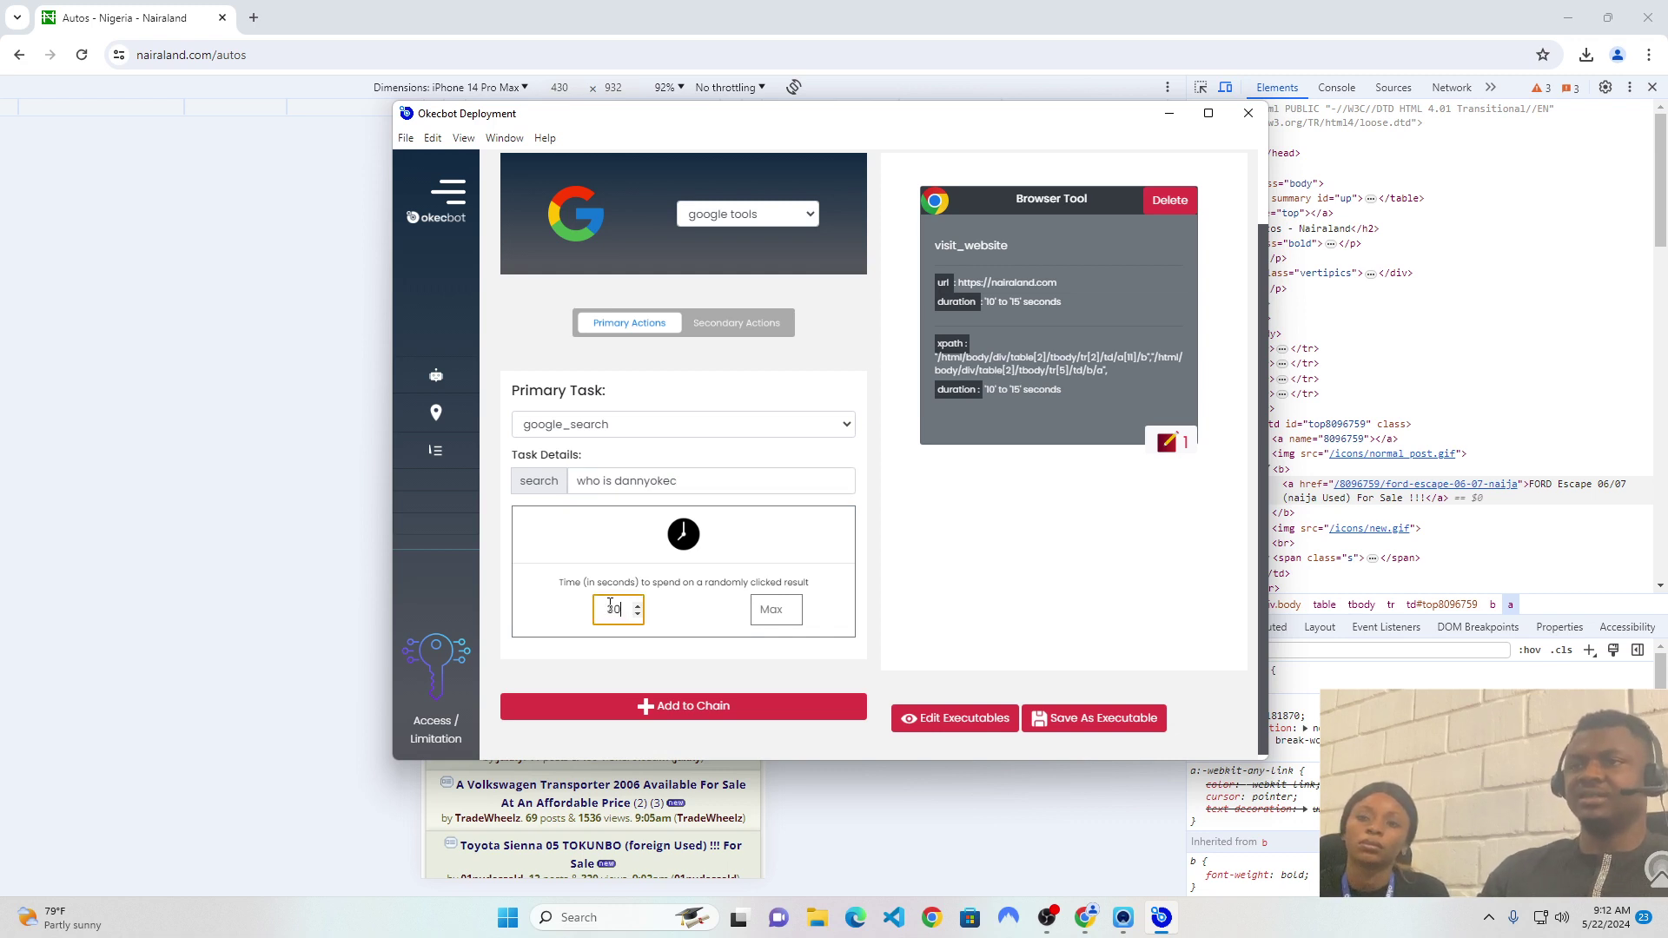
click(769, 607)
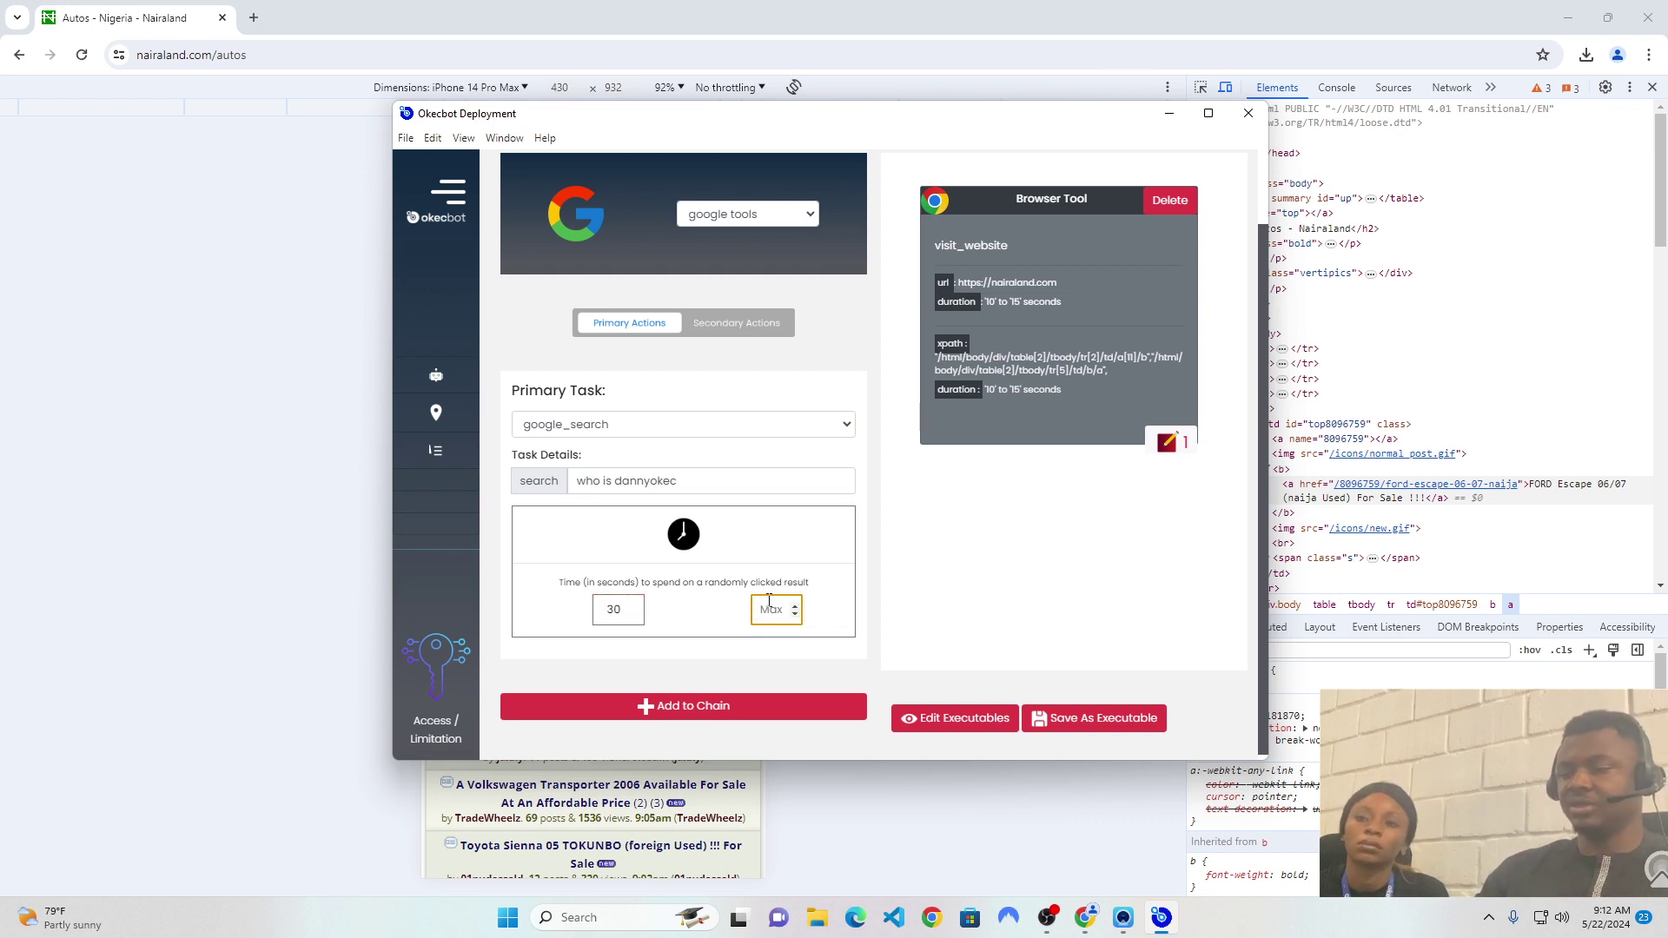
text(45)
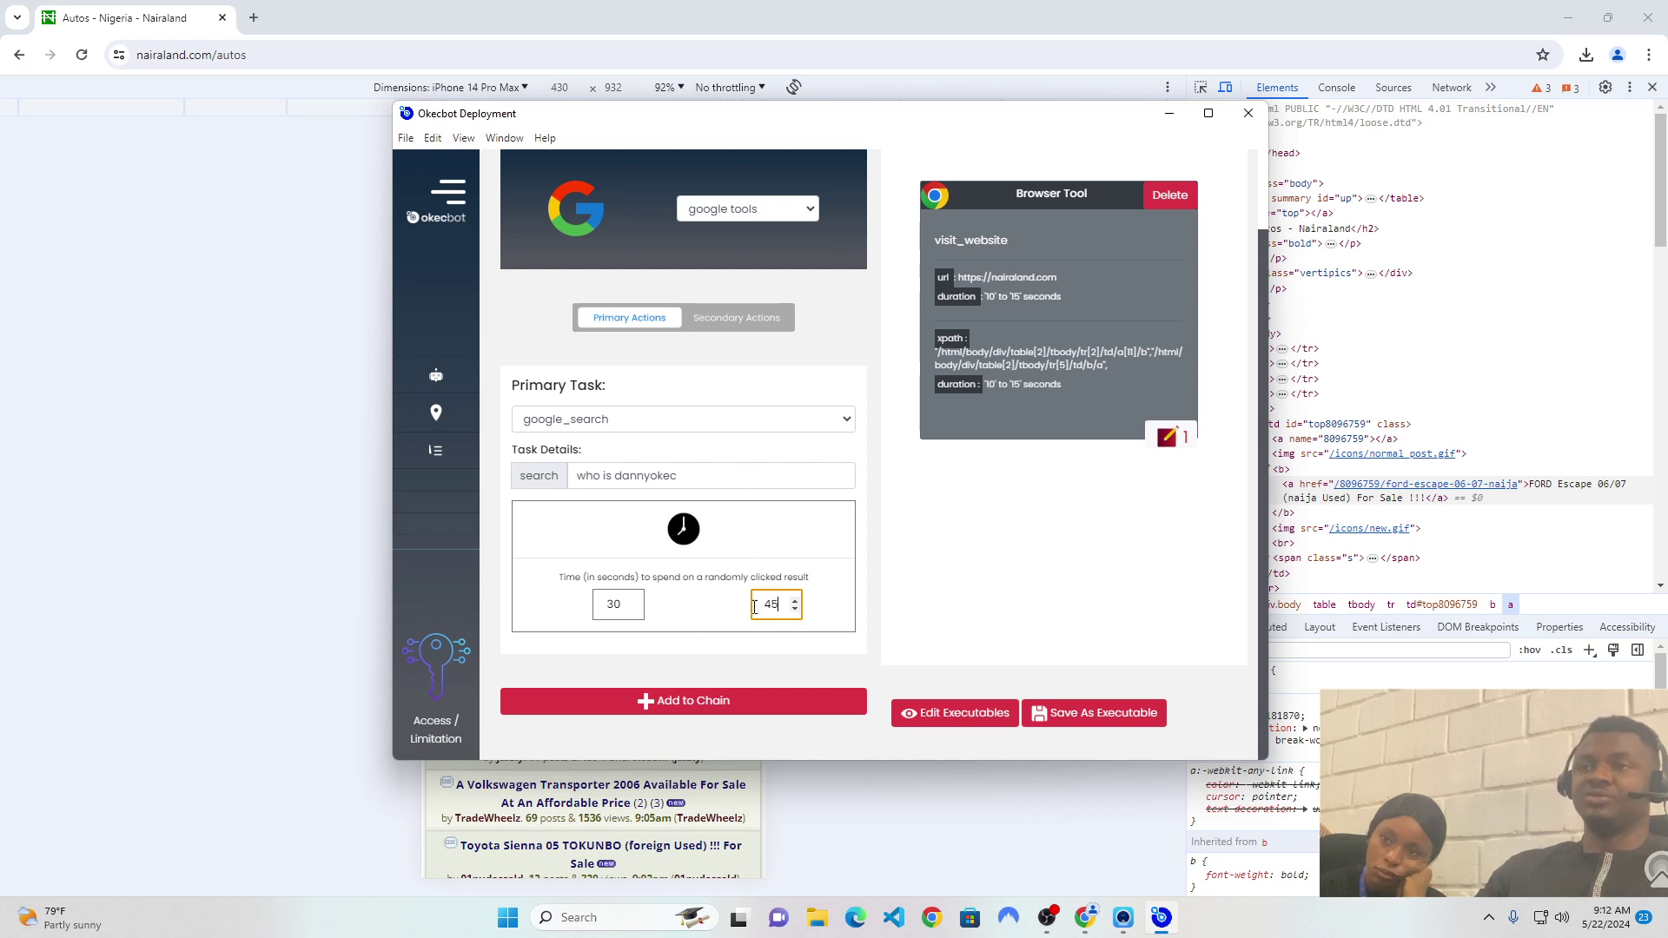
click(762, 707)
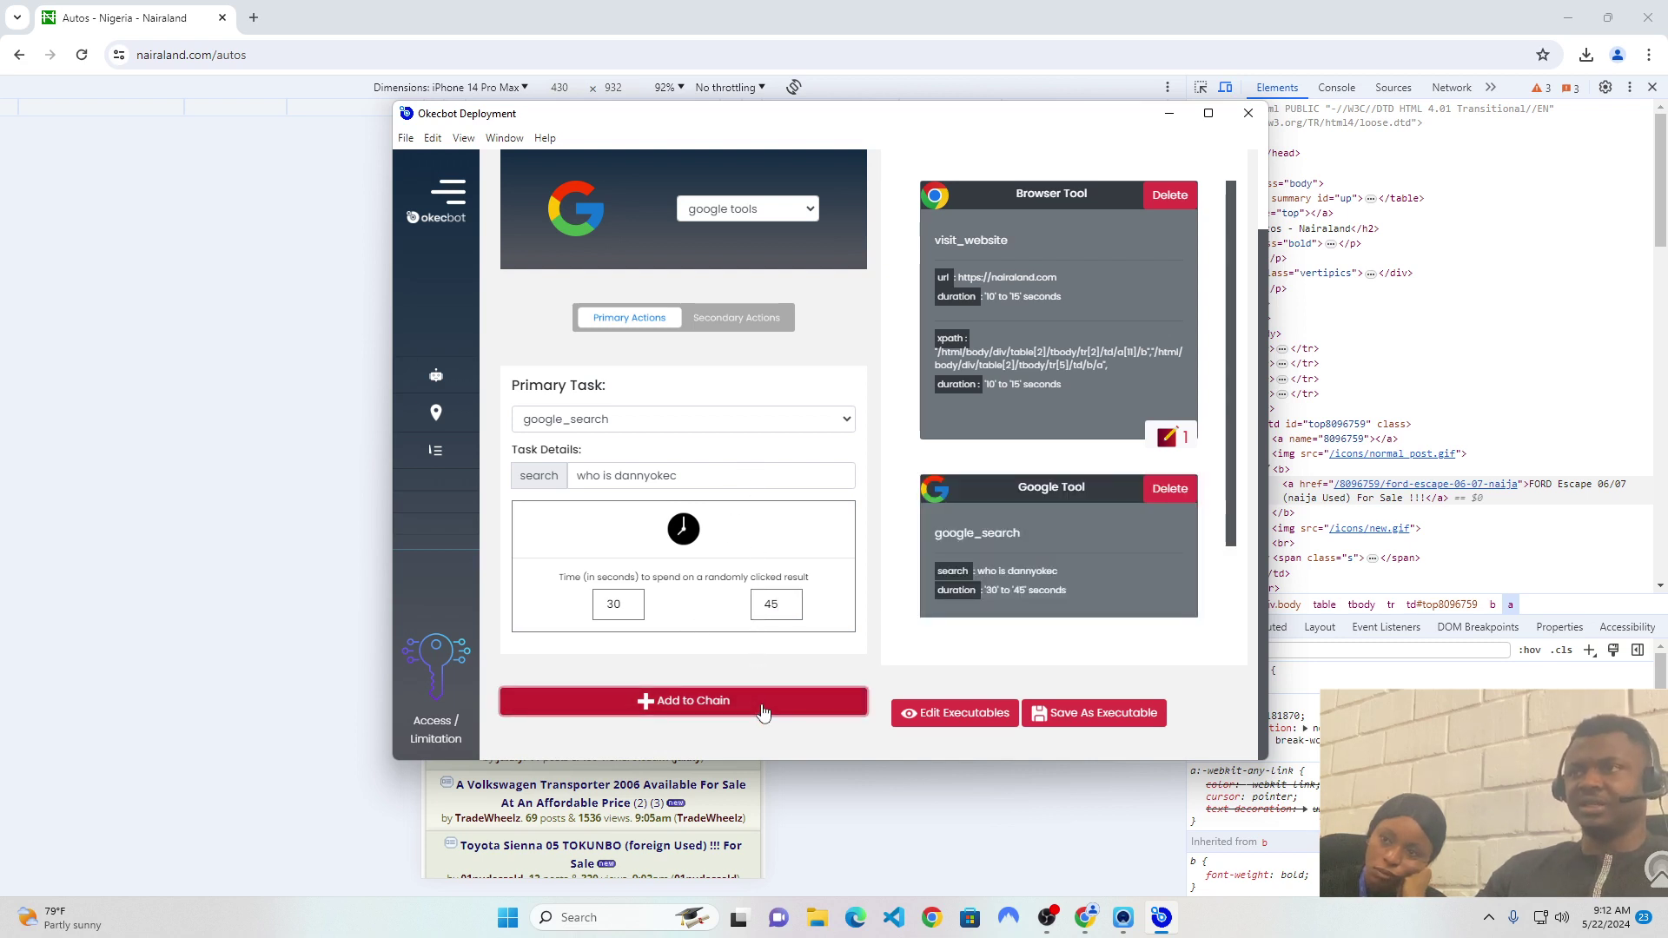
- Examine the google_AI_search task's prompt and time fields, comparing them with the google_search task and its entry in the chain
click(647, 426)
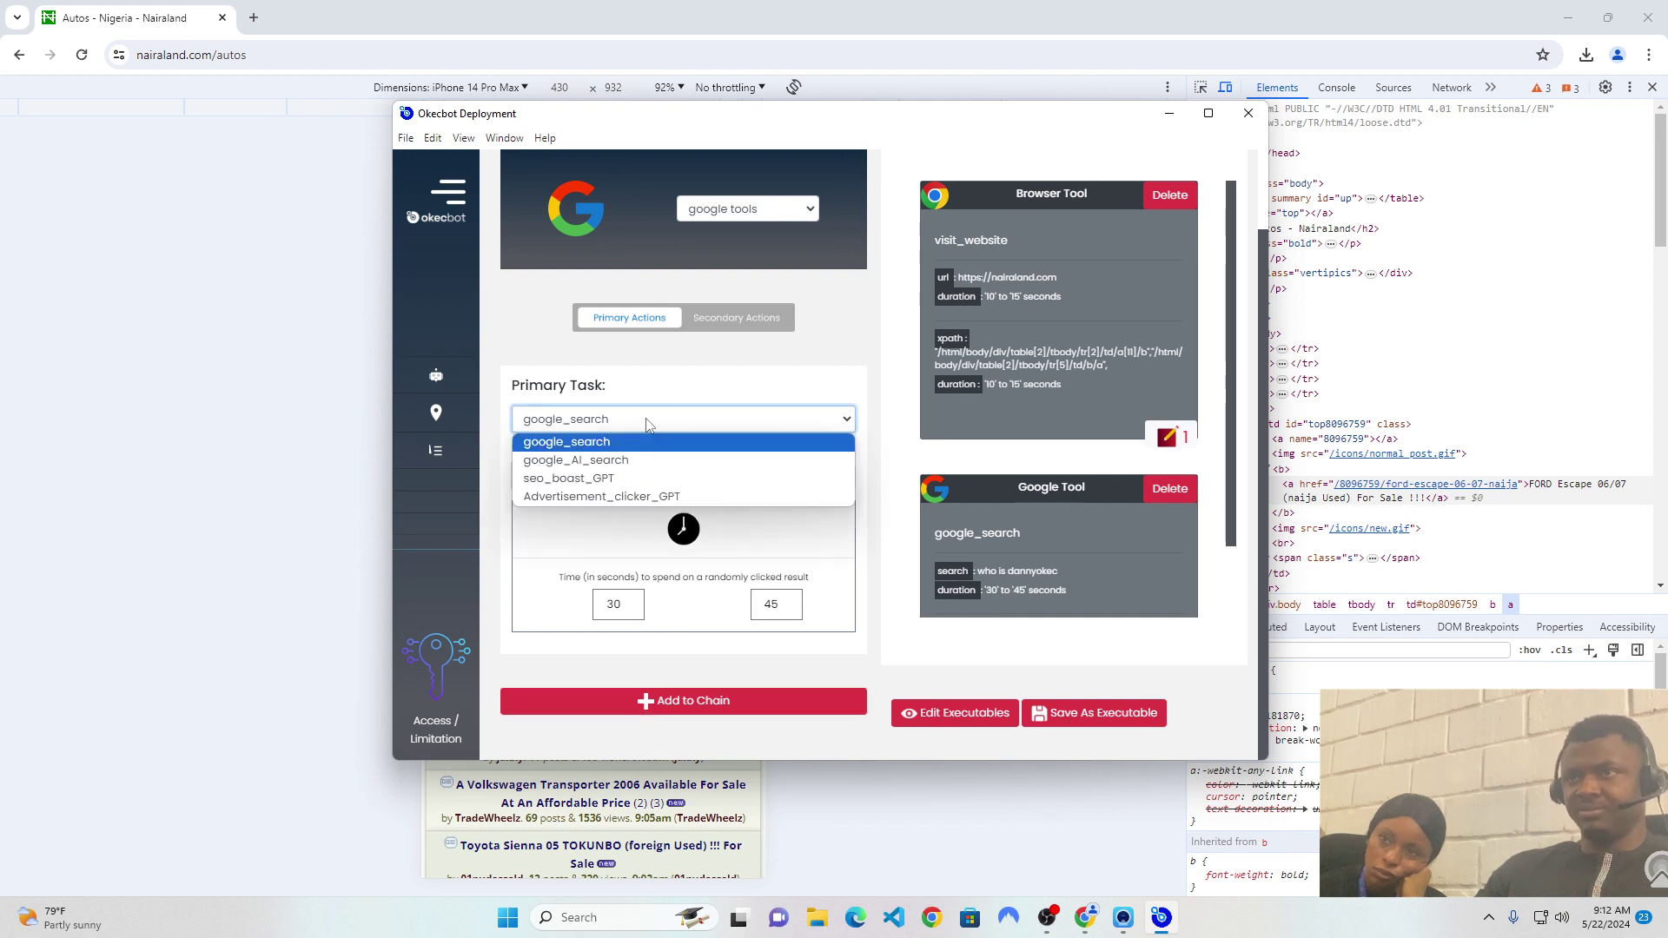
click(679, 461)
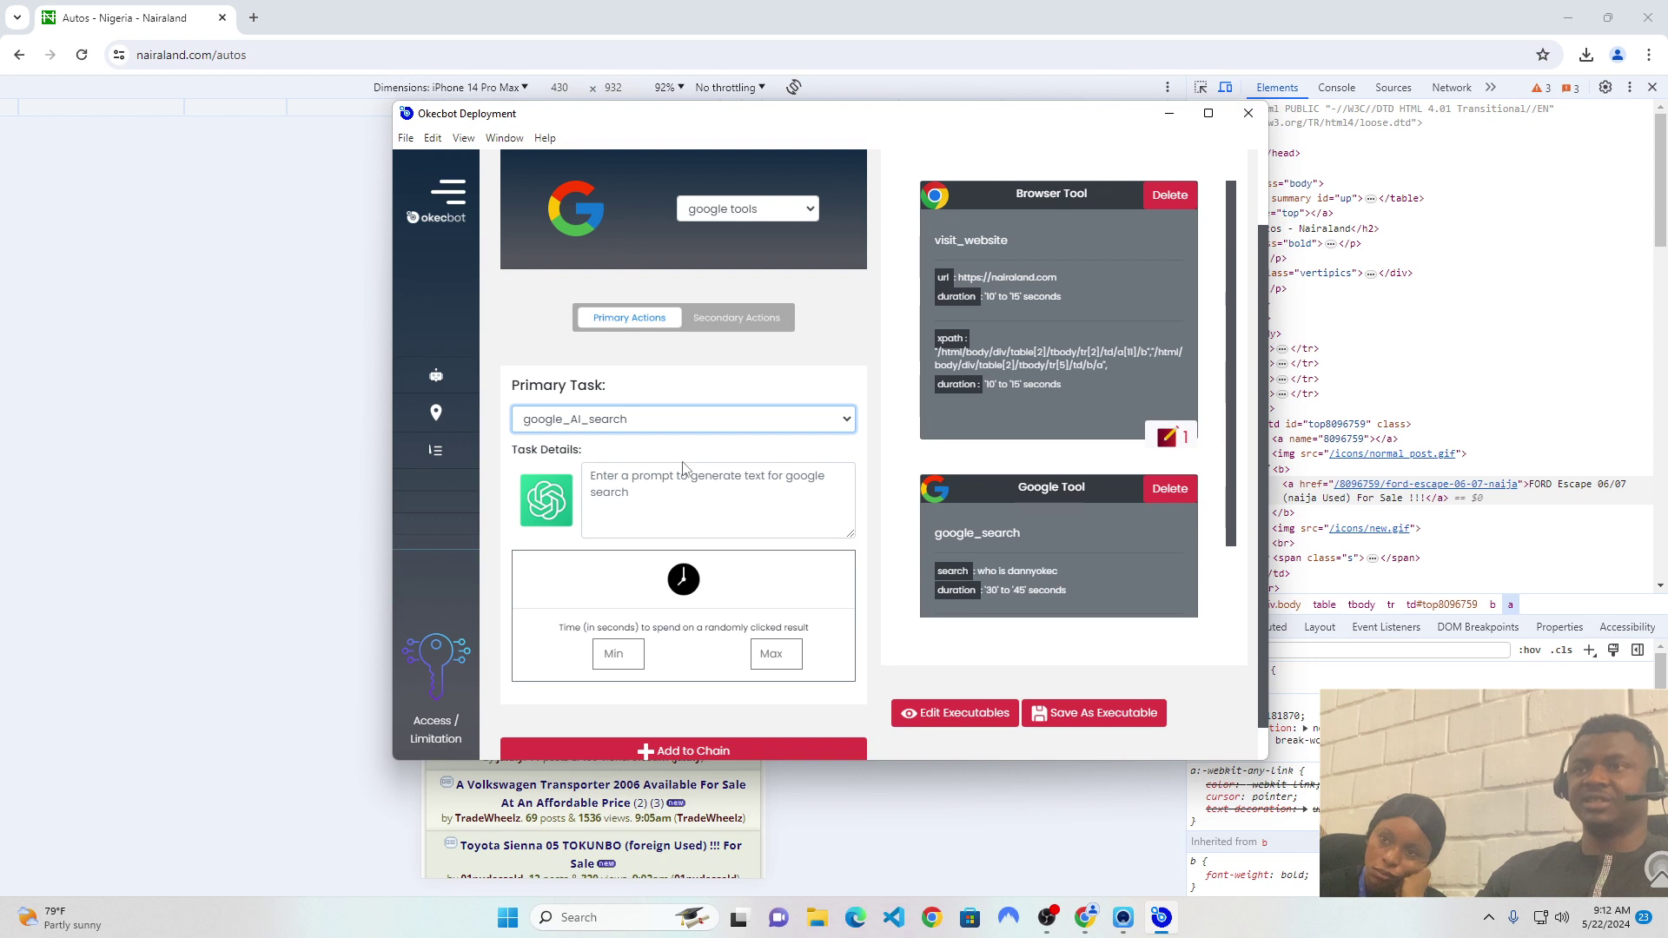
click(683, 471)
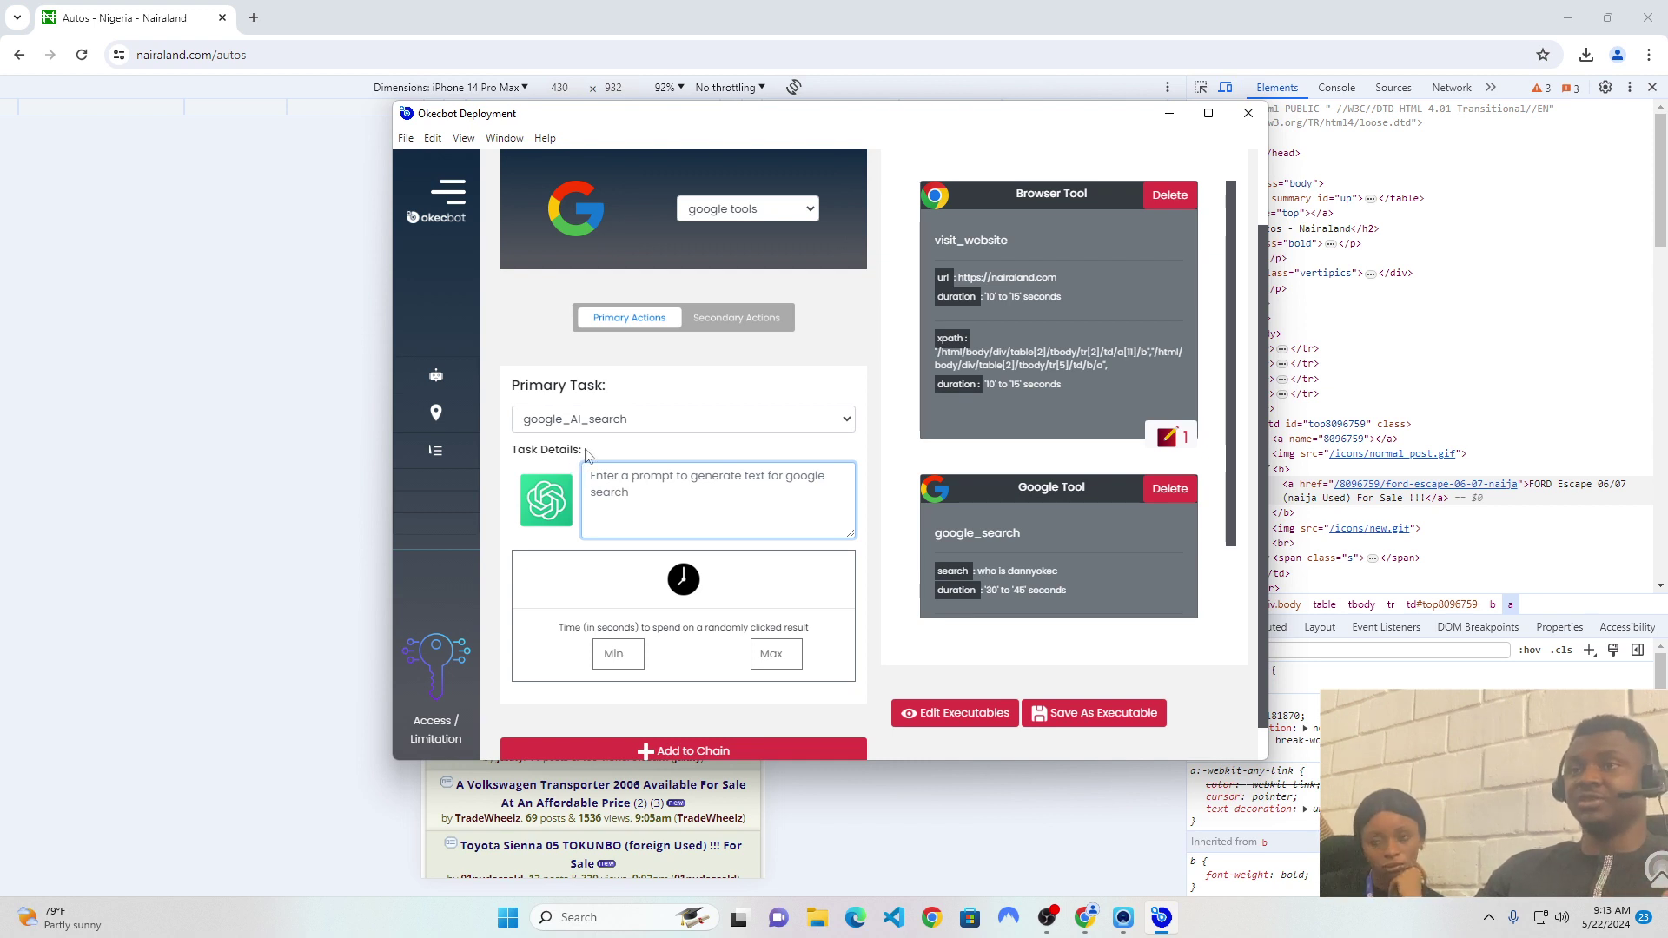
click(626, 419)
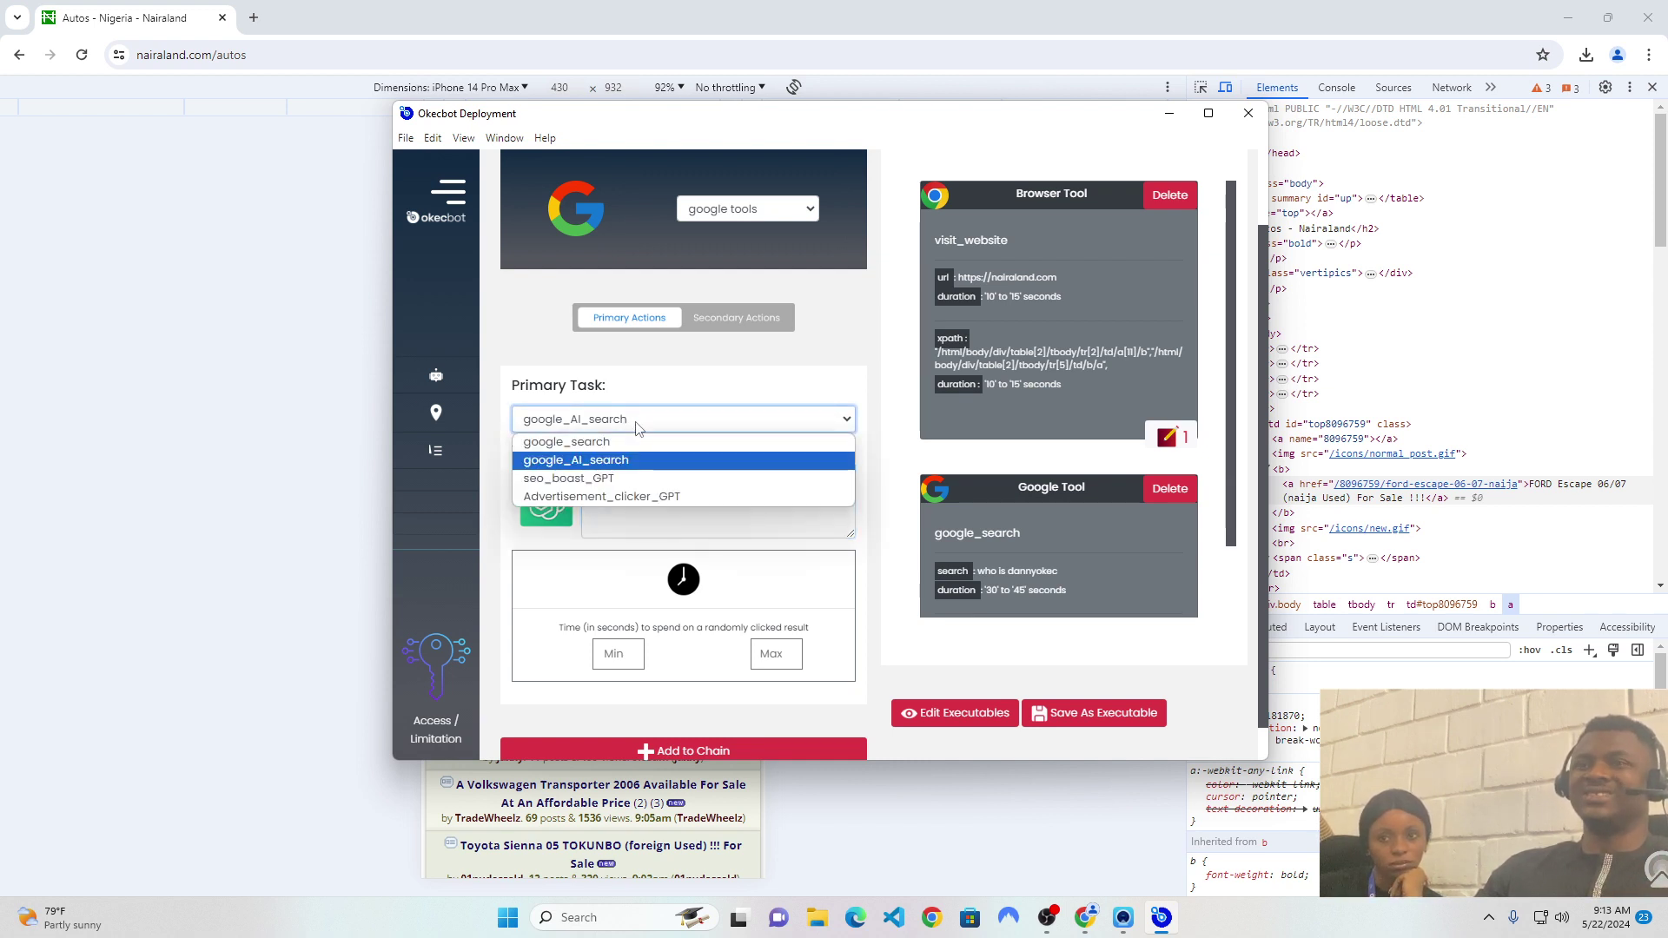
click(648, 443)
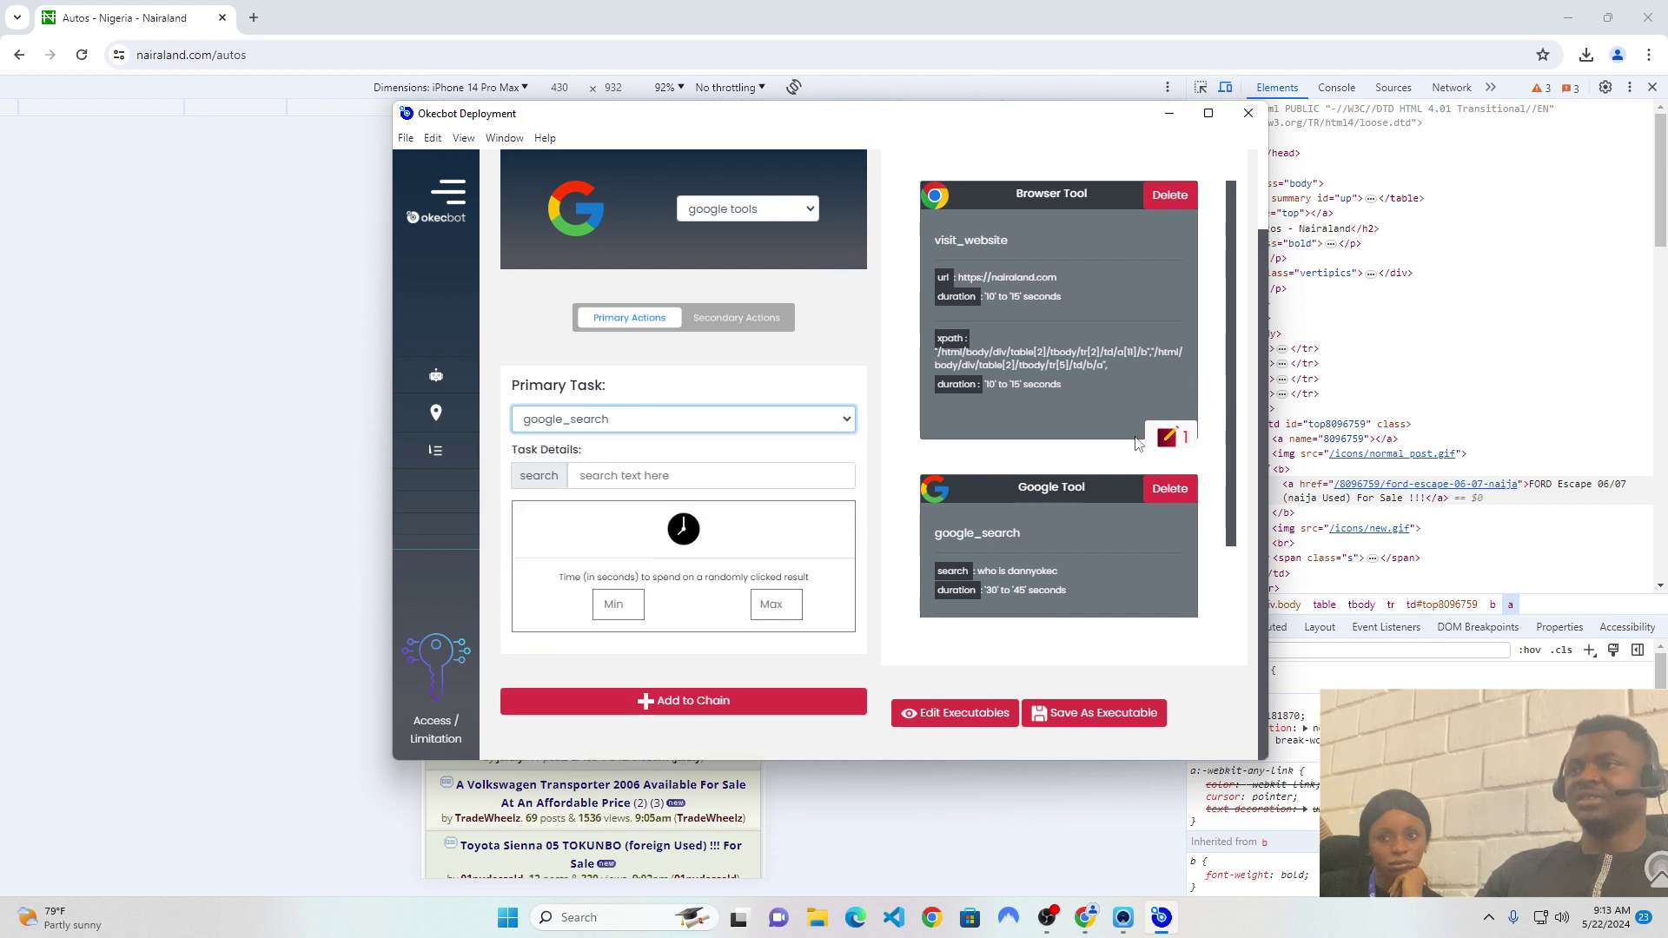
scroll(1101, 498, down, 1)
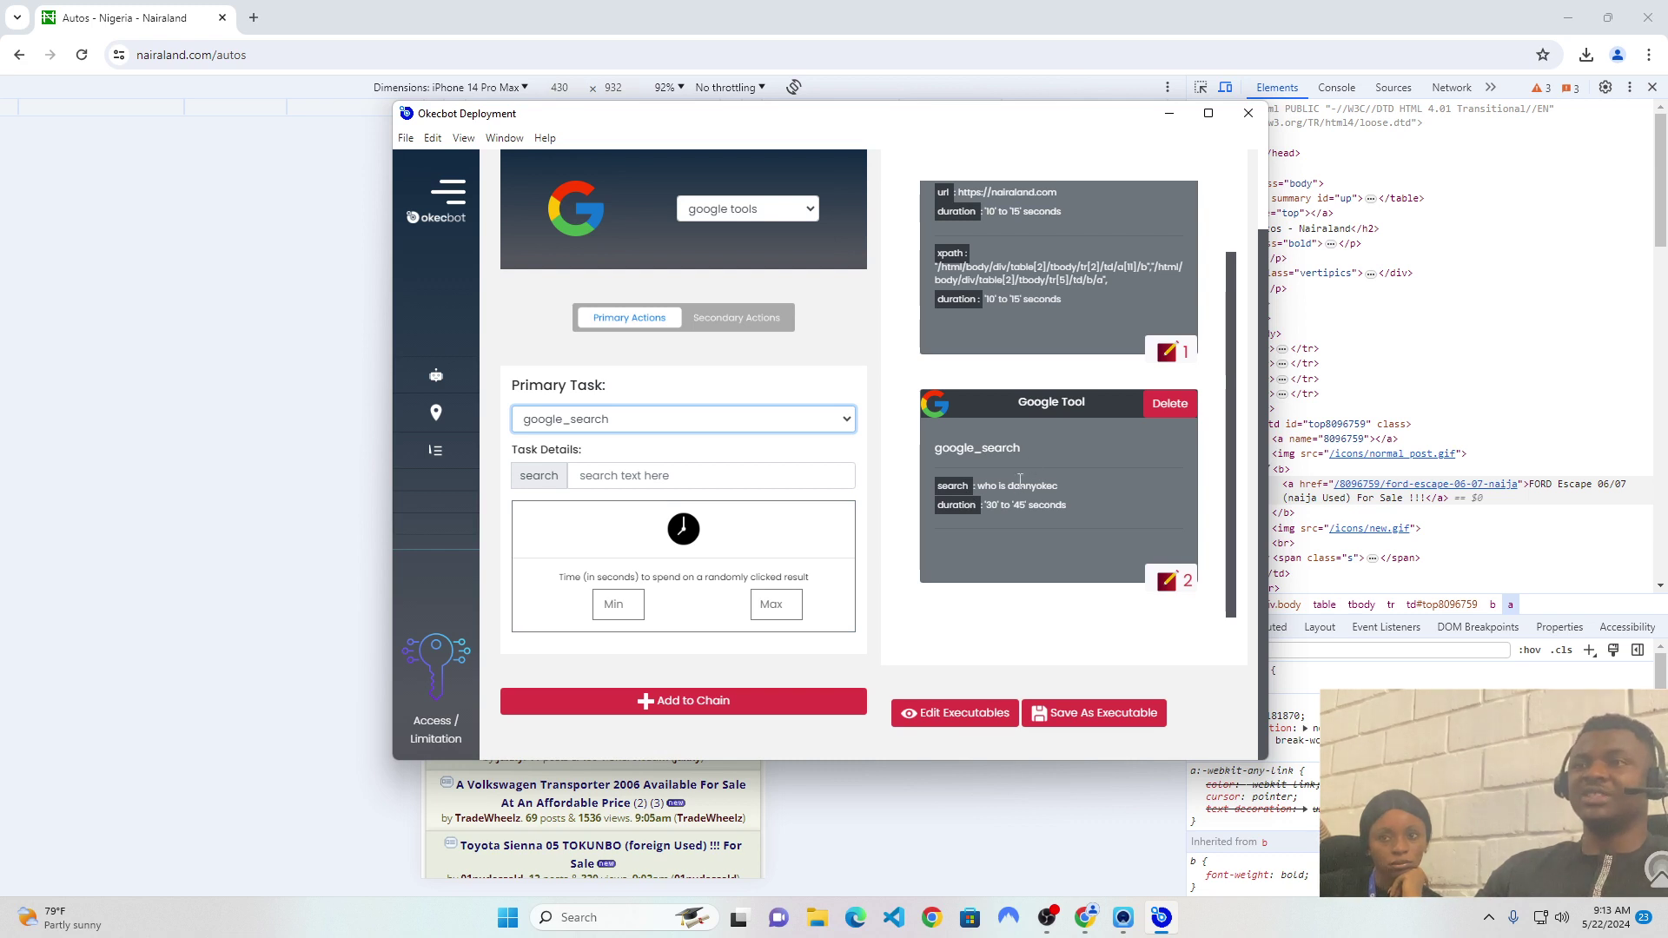
click(679, 419)
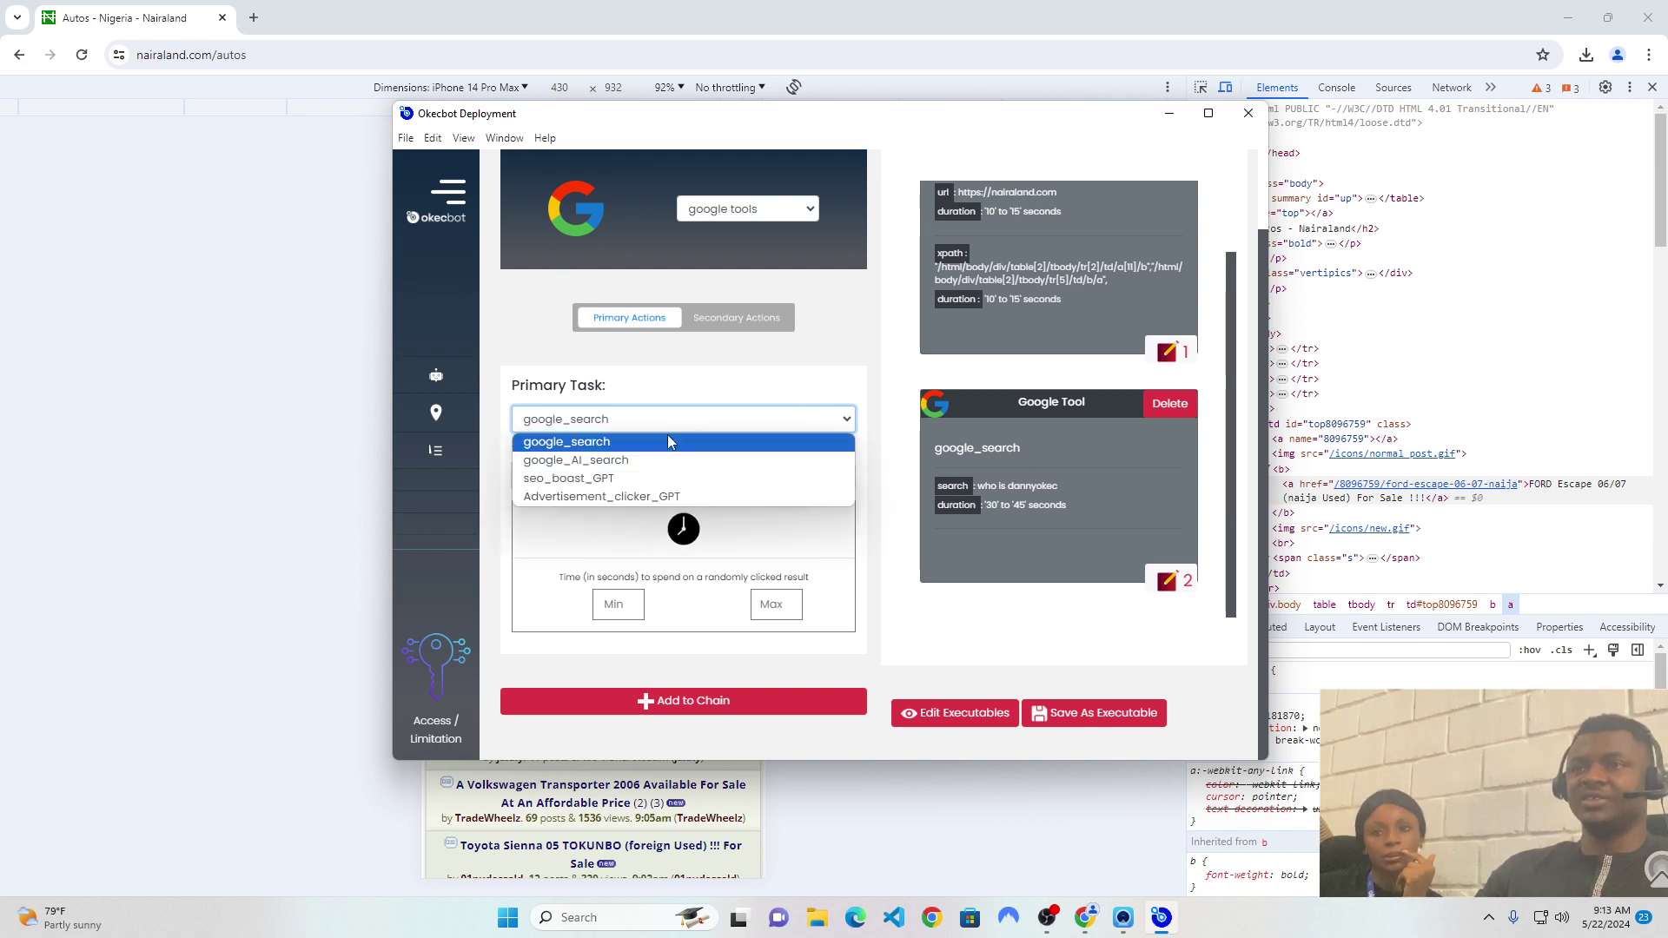
click(669, 460)
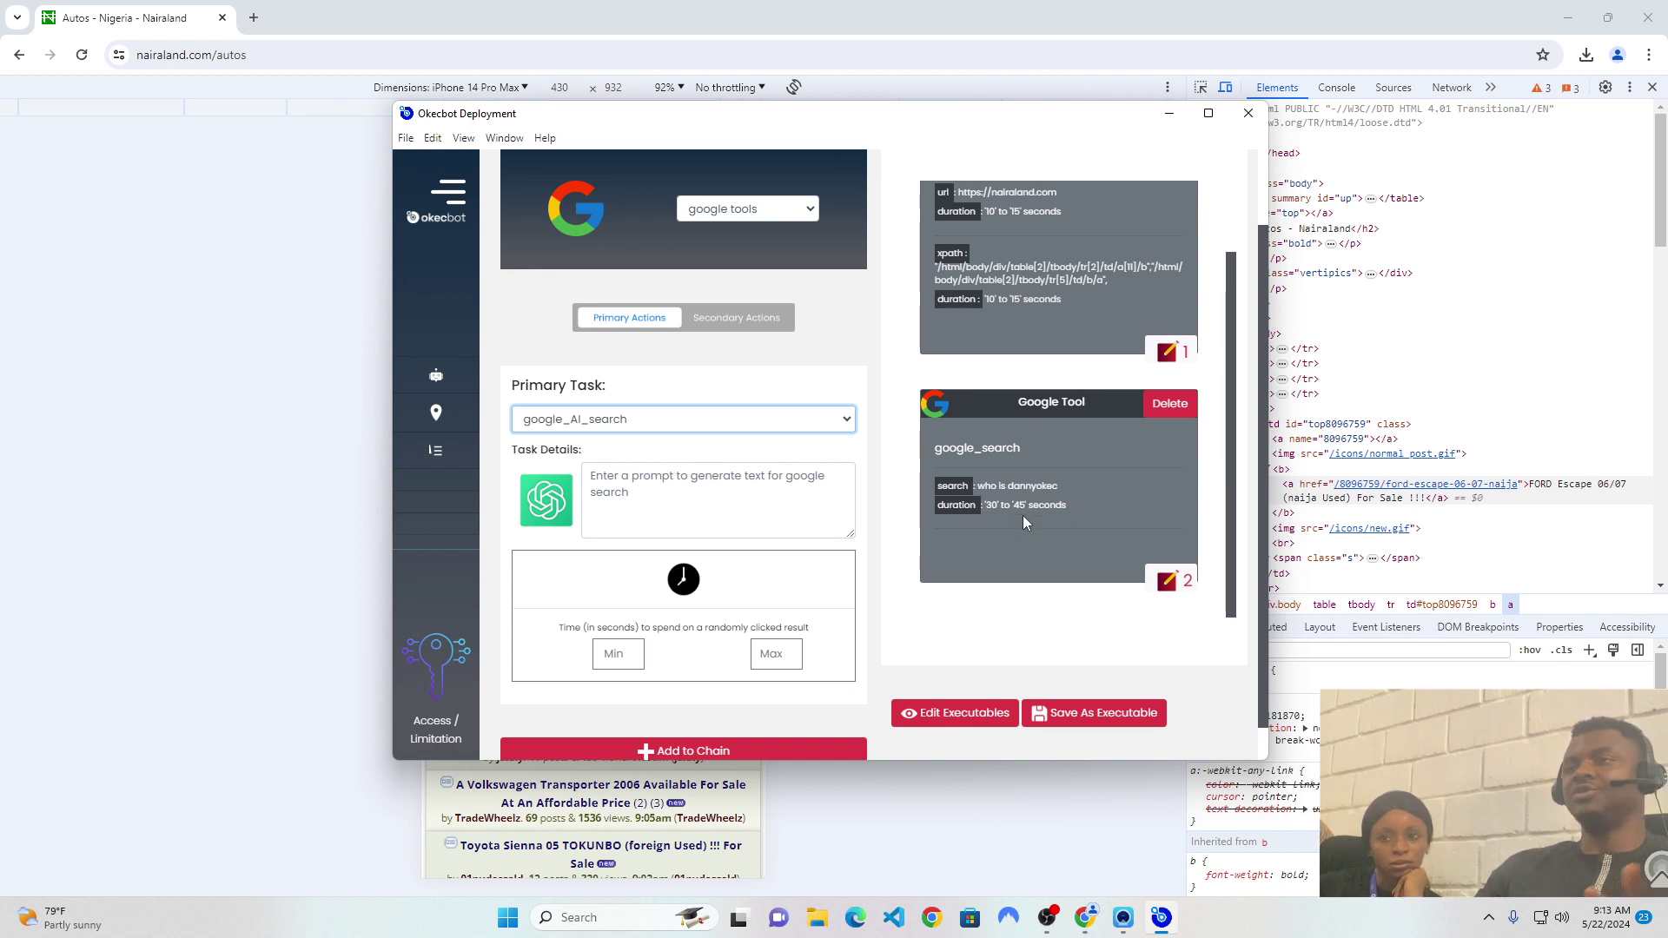
scroll(1024, 514, up, 1)
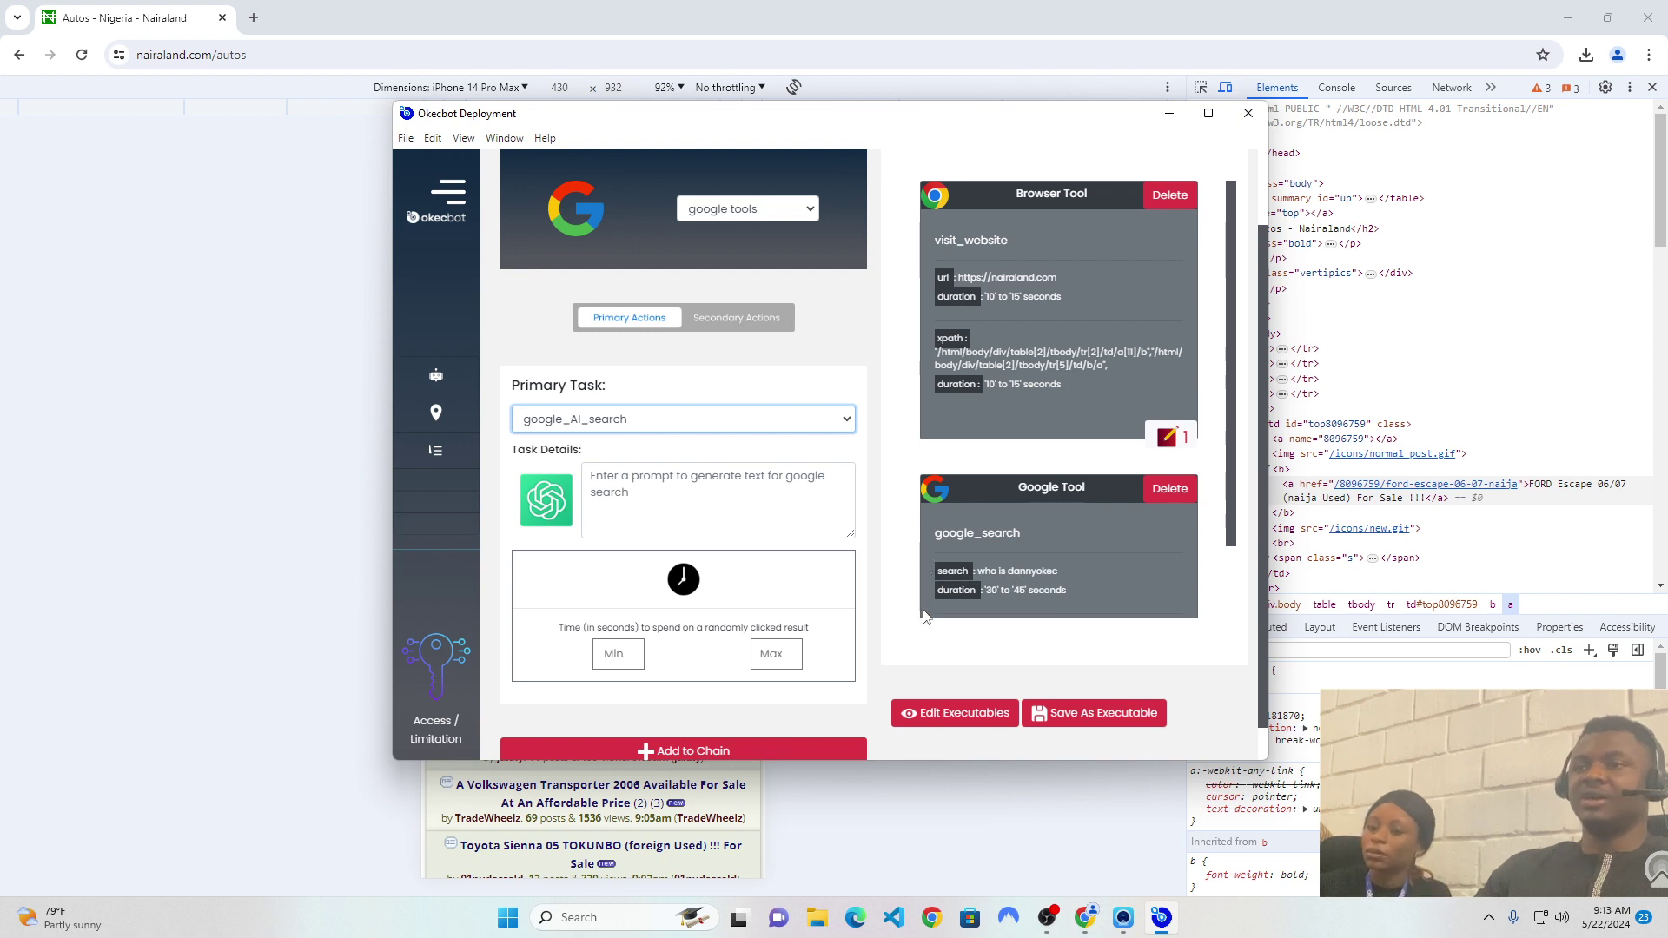
- Delete the saved executable named google from the saved chained activities and dismiss the dialog
click(954, 718)
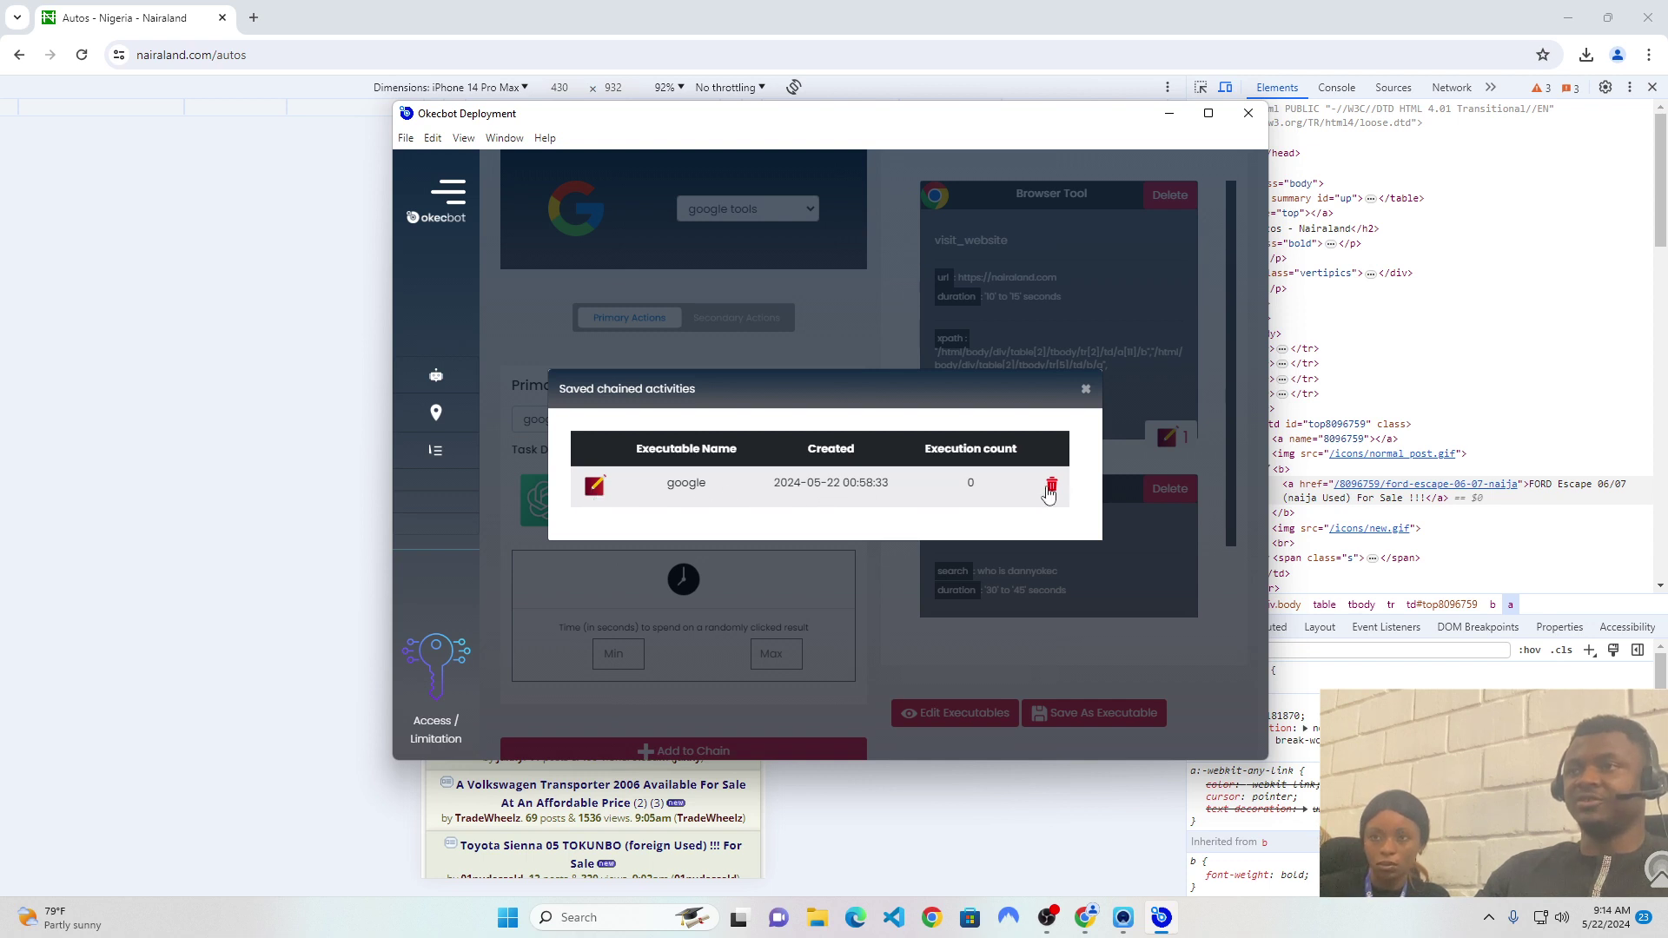
click(1052, 487)
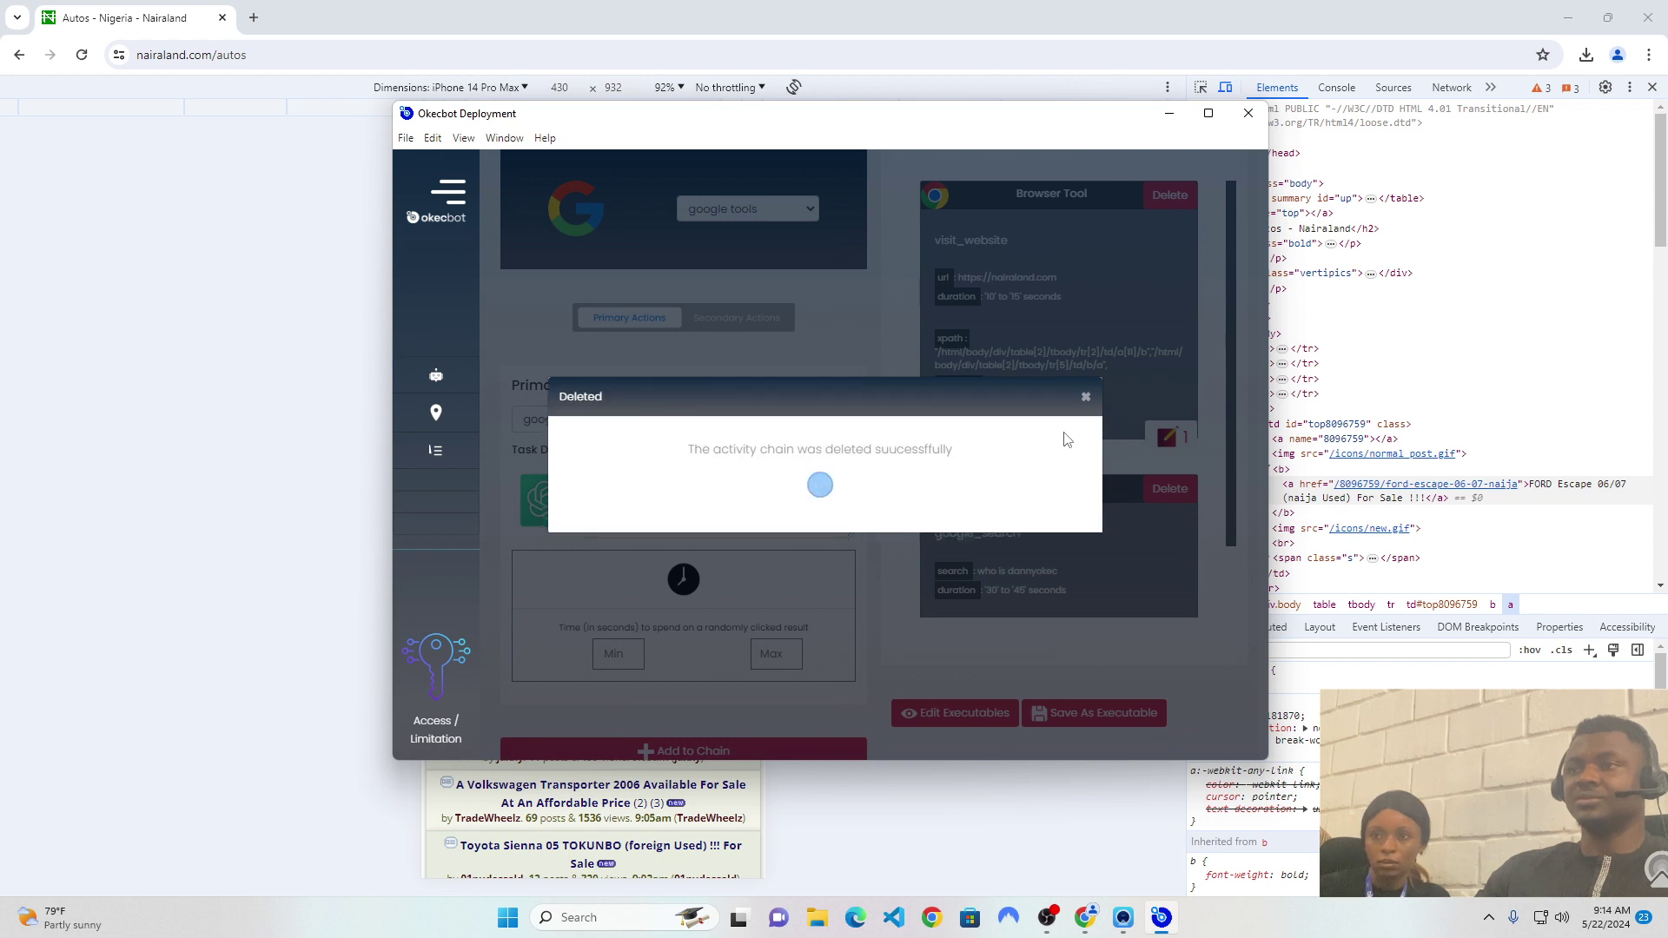
click(1086, 397)
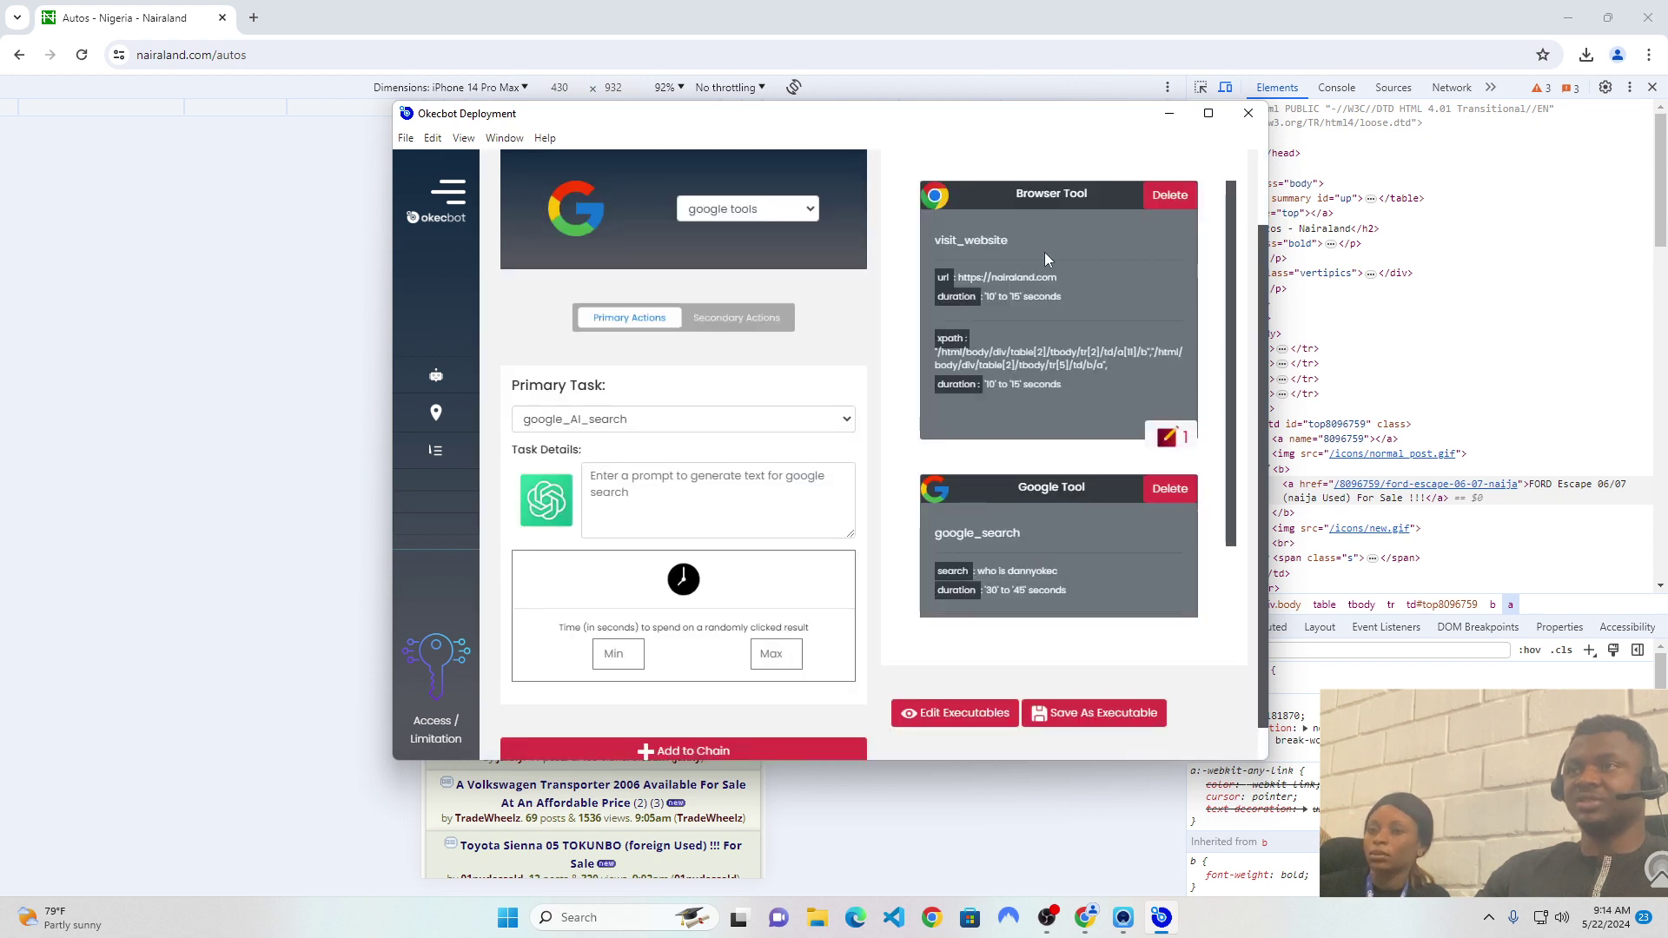
- Save the chain of actions as an executable named "latest task" and close the dialog
click(1081, 705)
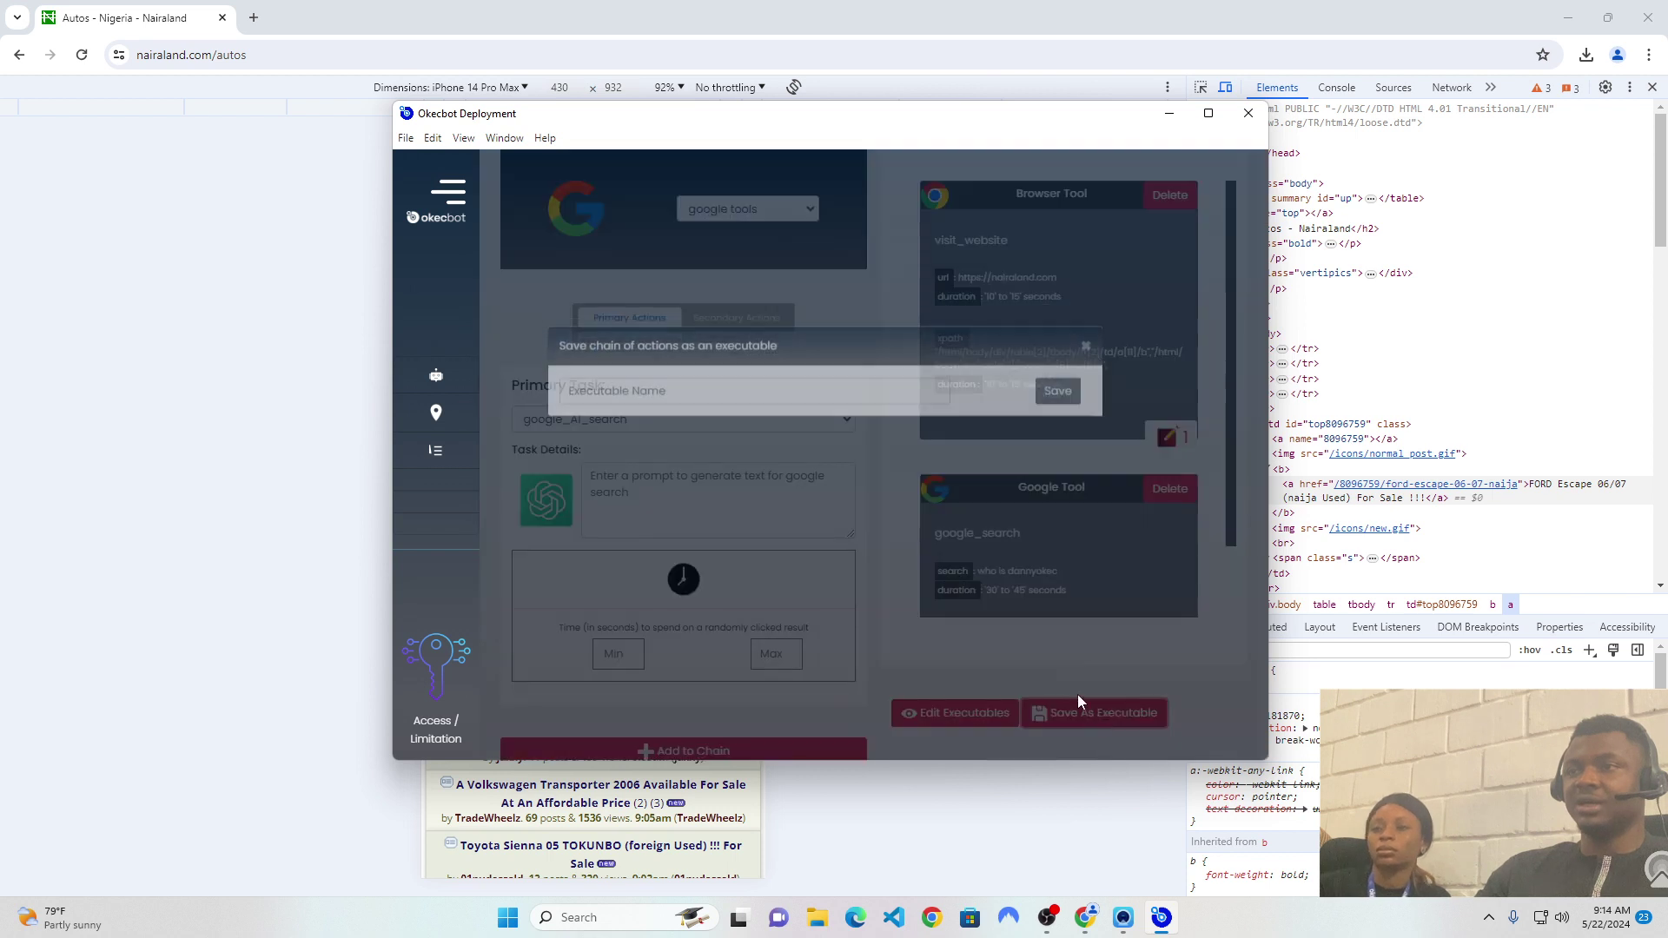
click(653, 480)
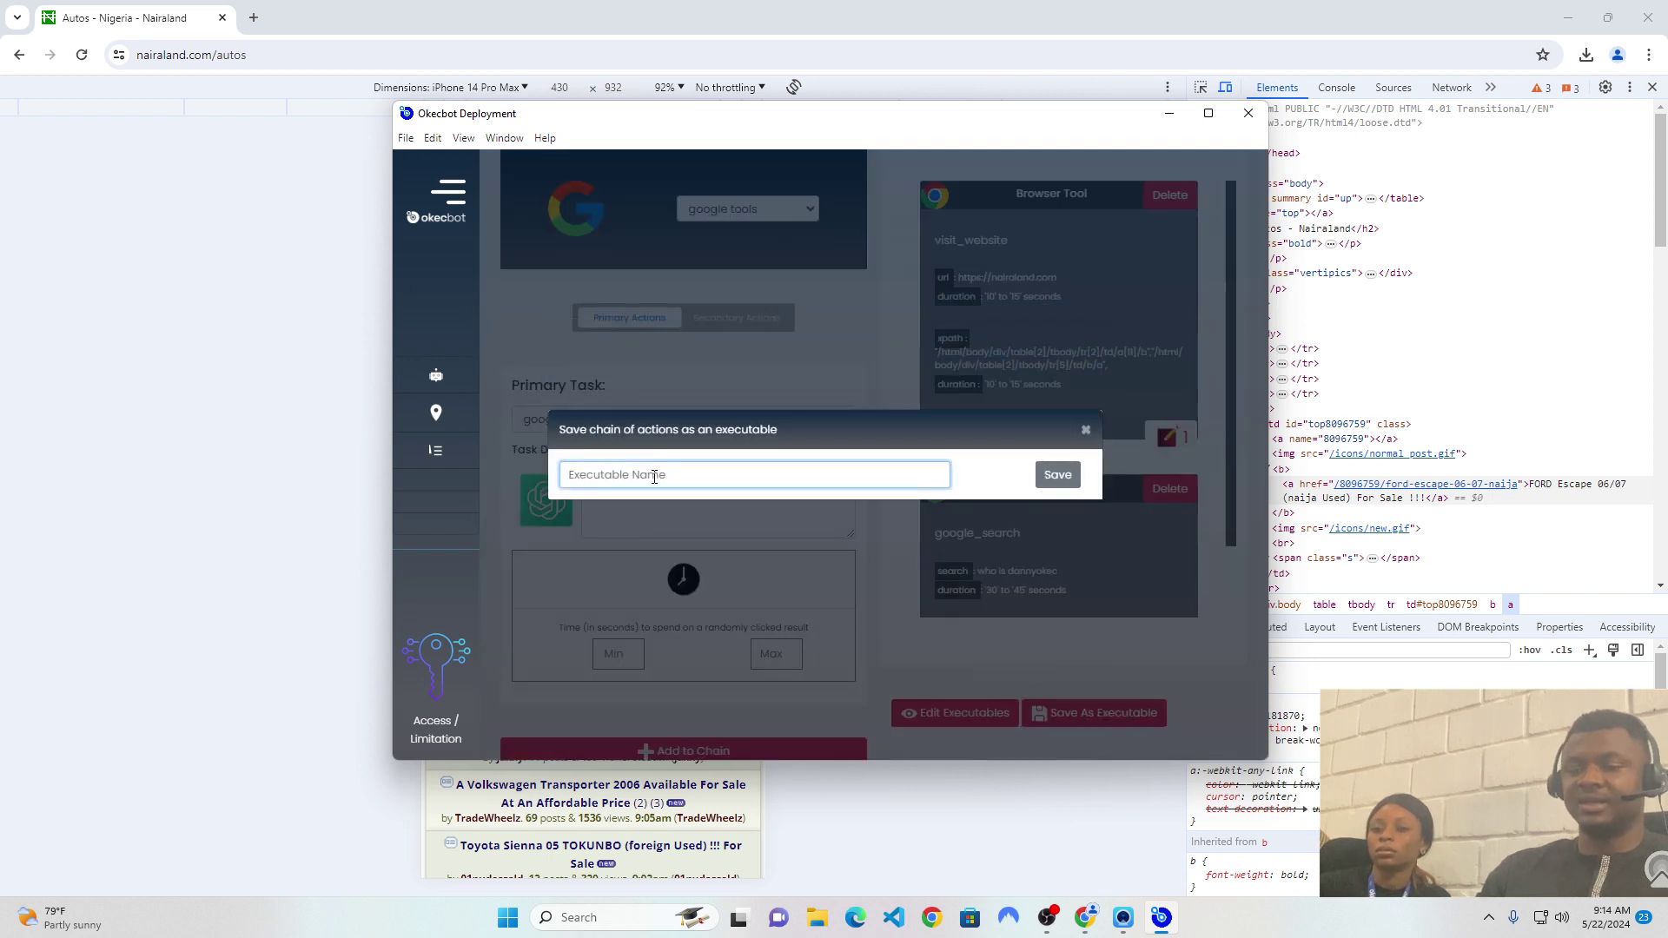
text(latest)
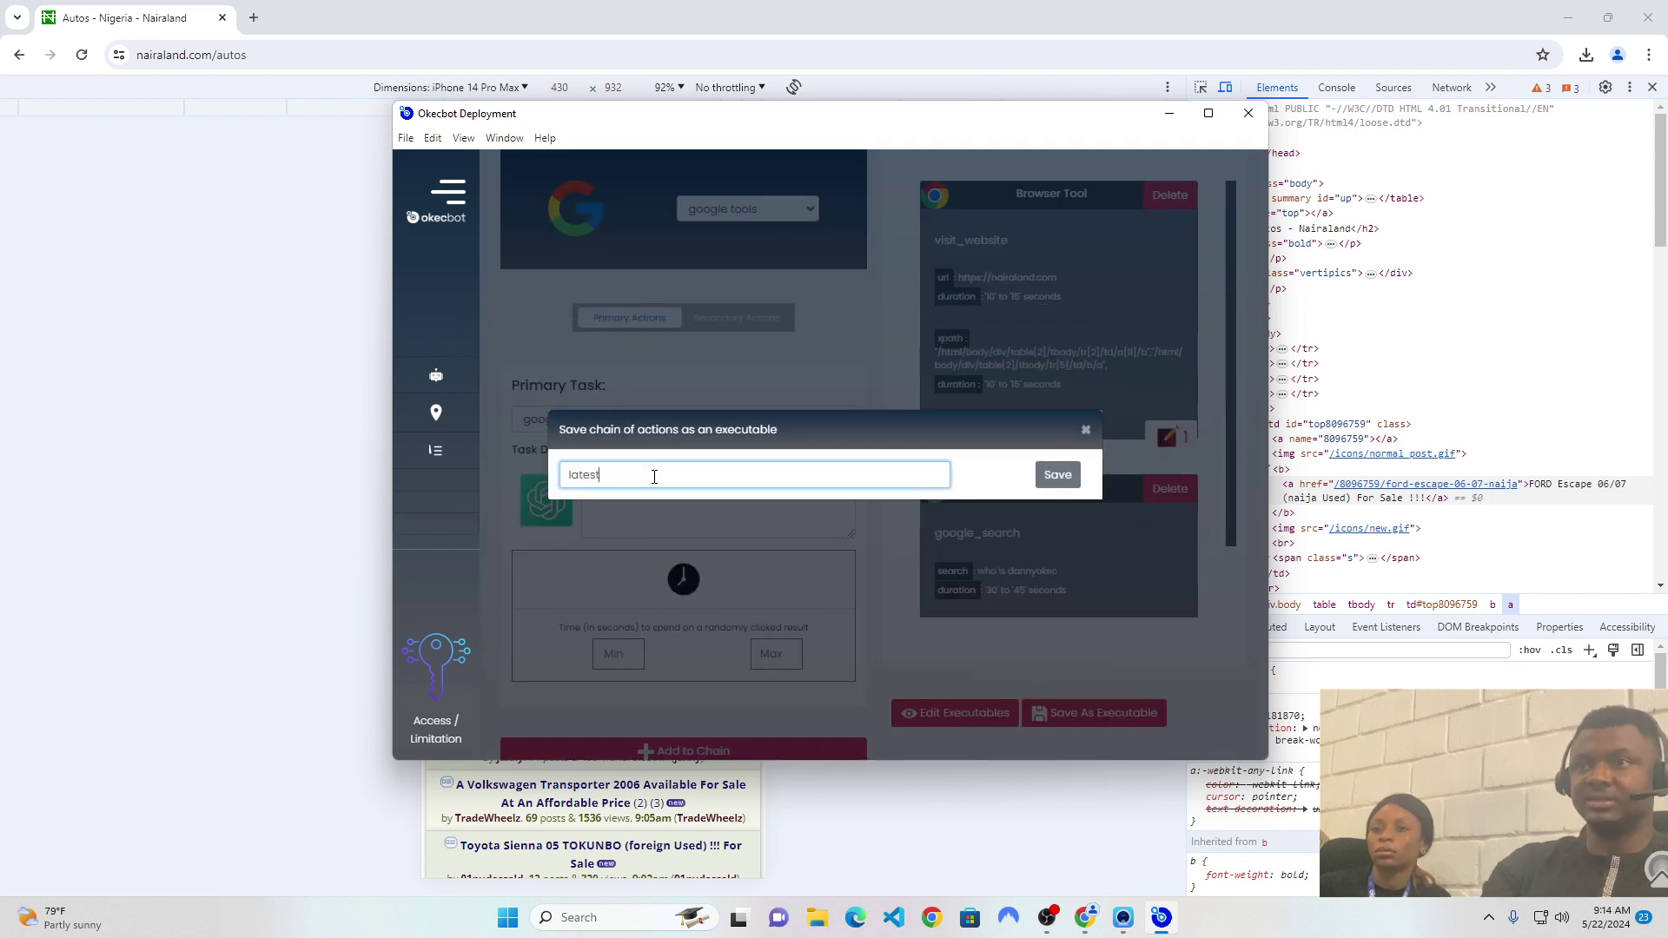
text( task)
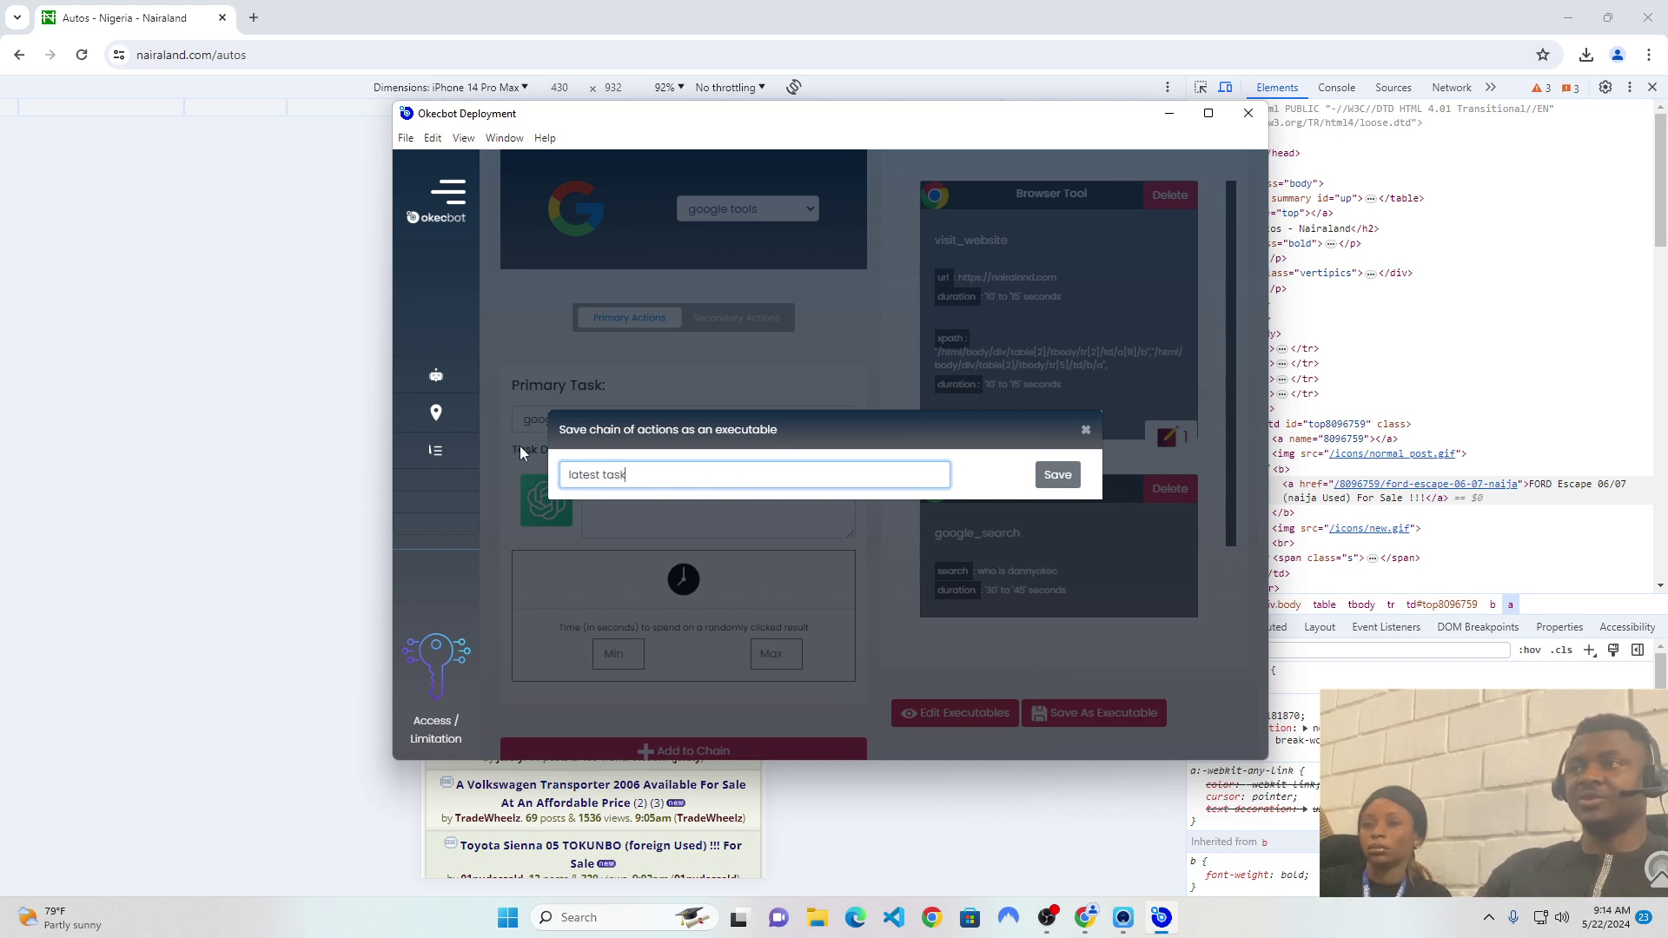
click(1058, 476)
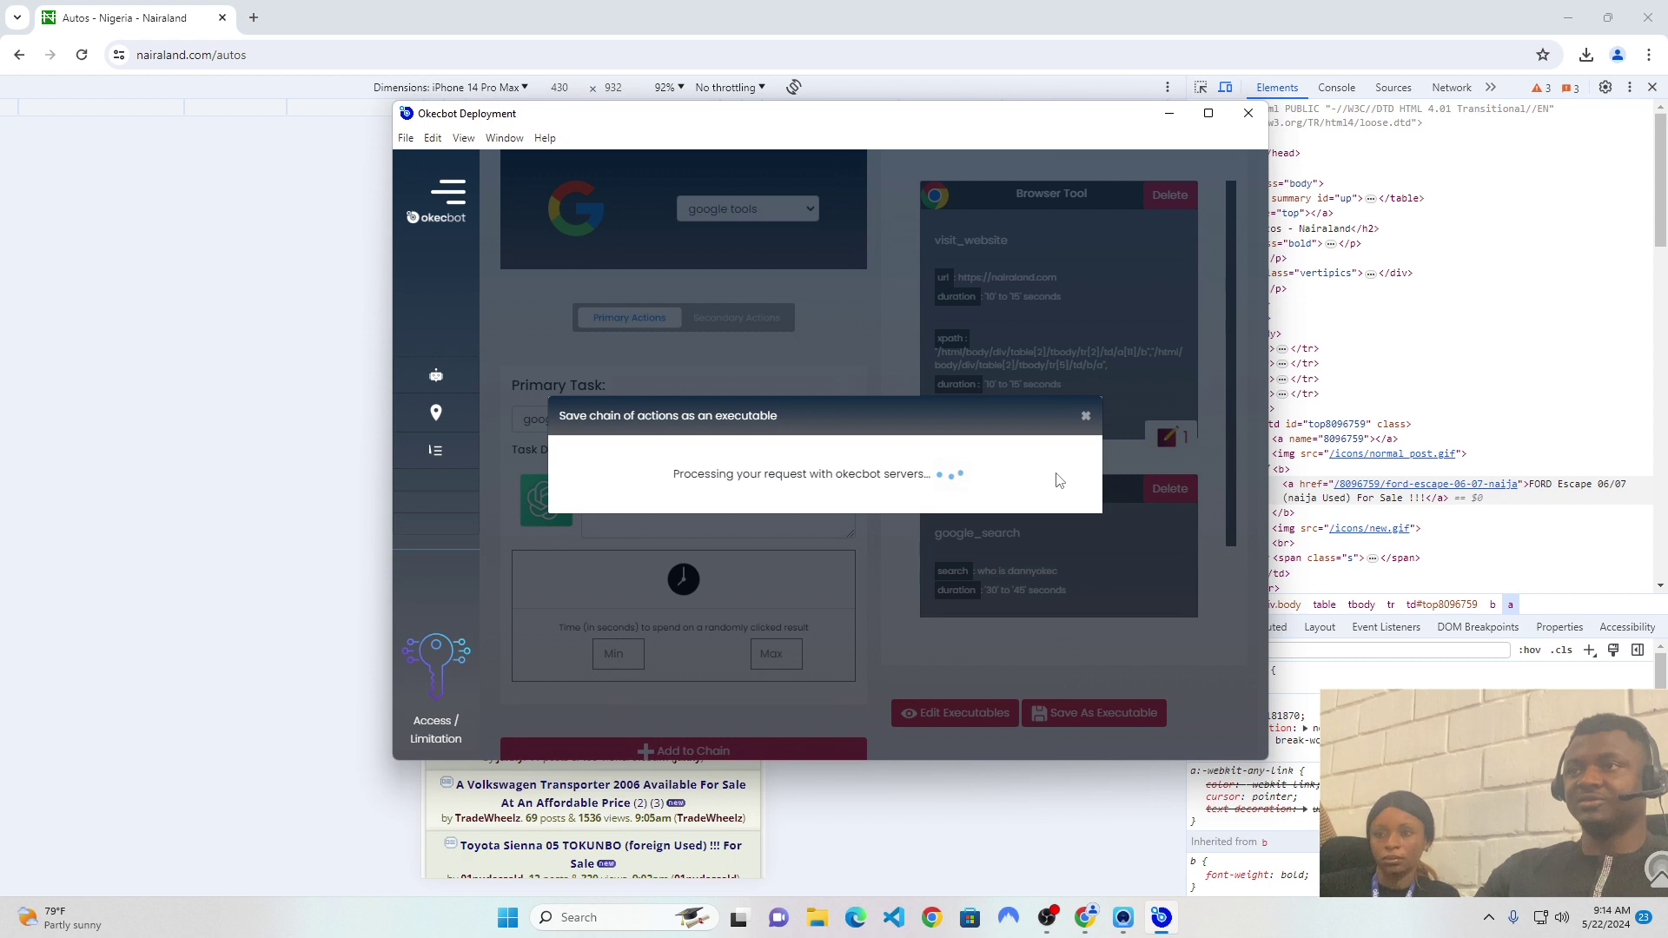
click(1085, 415)
- Switch the action category to browser tools and examine its primary and secondary task fields and the available action categories
scroll(1038, 569, up, 1)
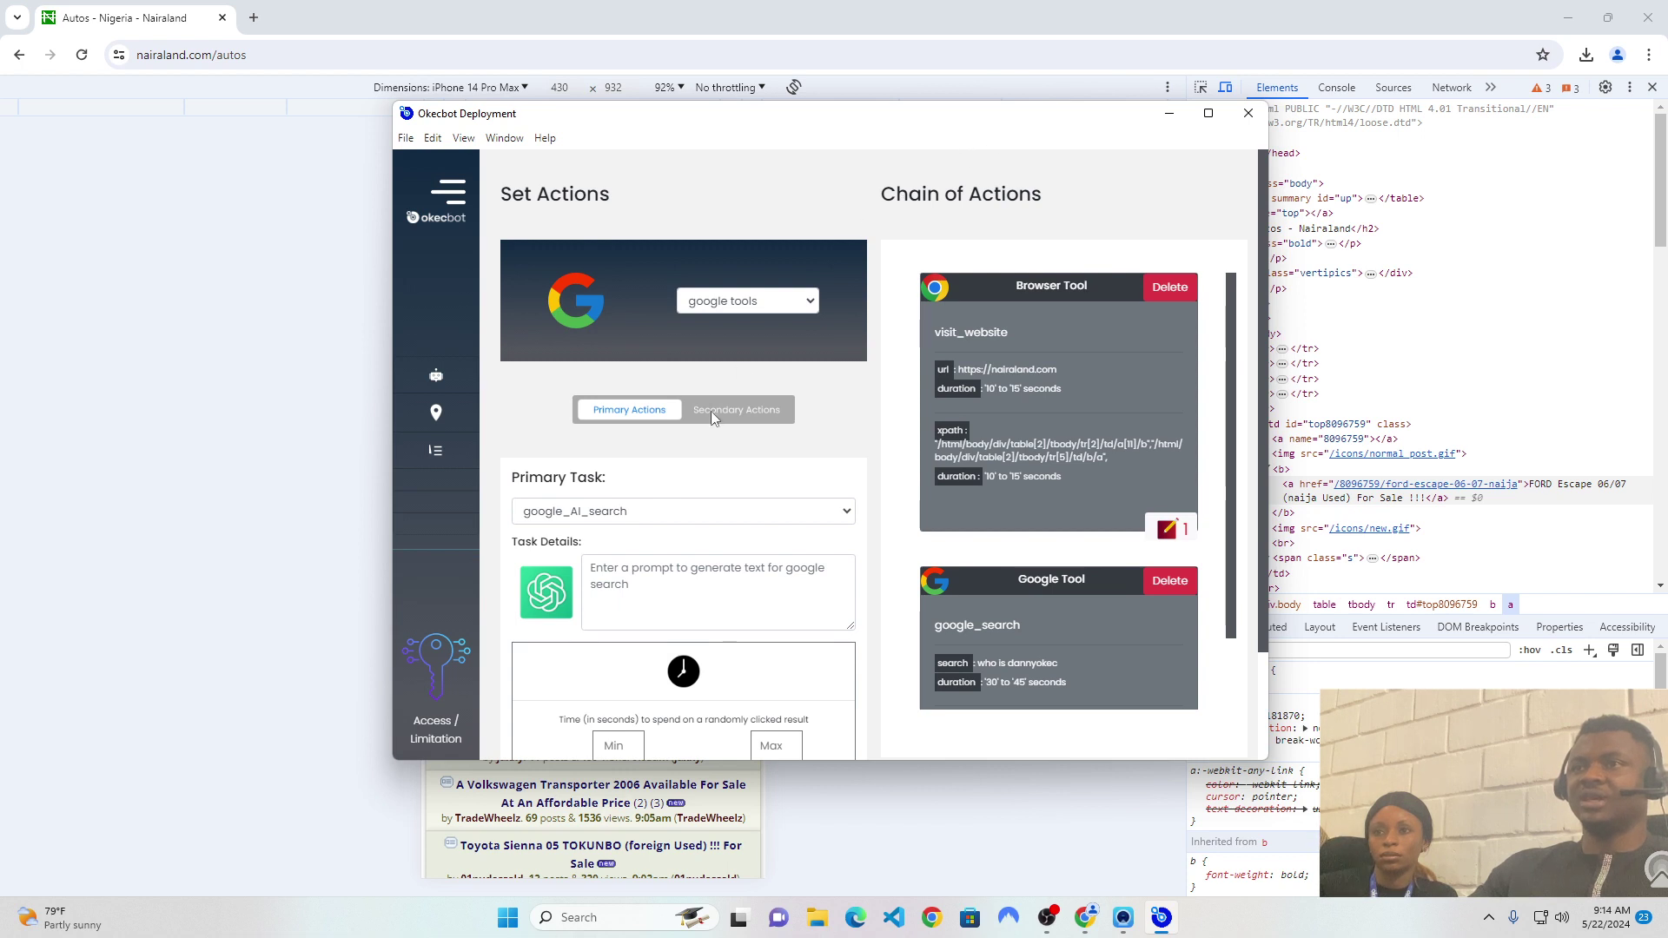
click(756, 299)
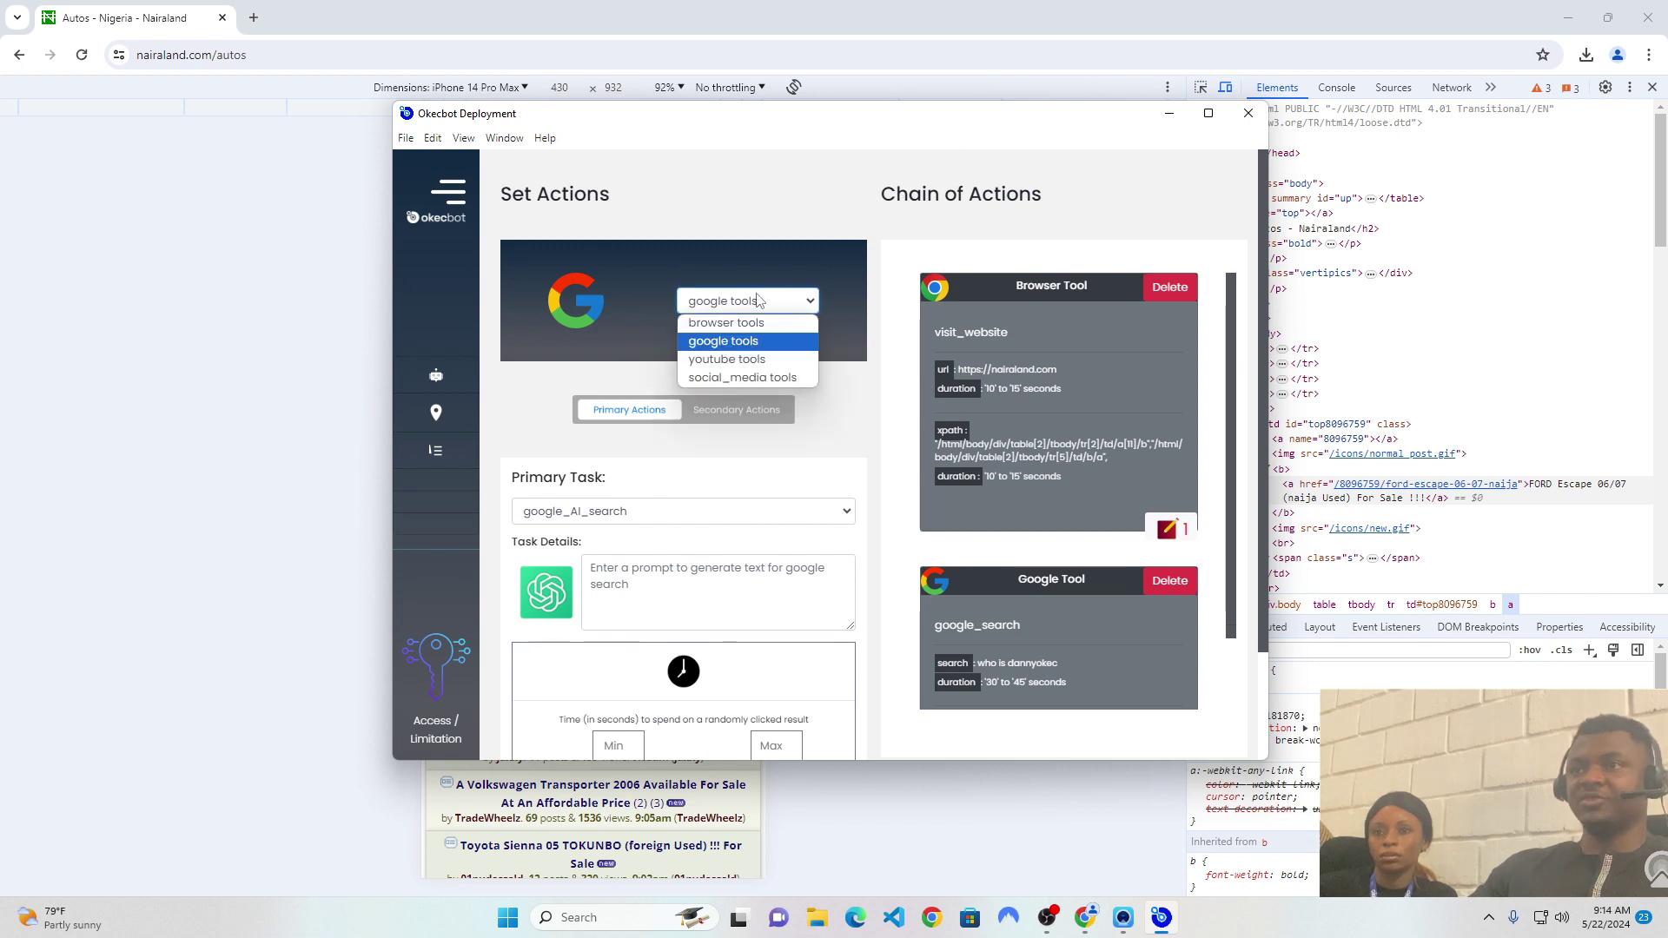
click(748, 320)
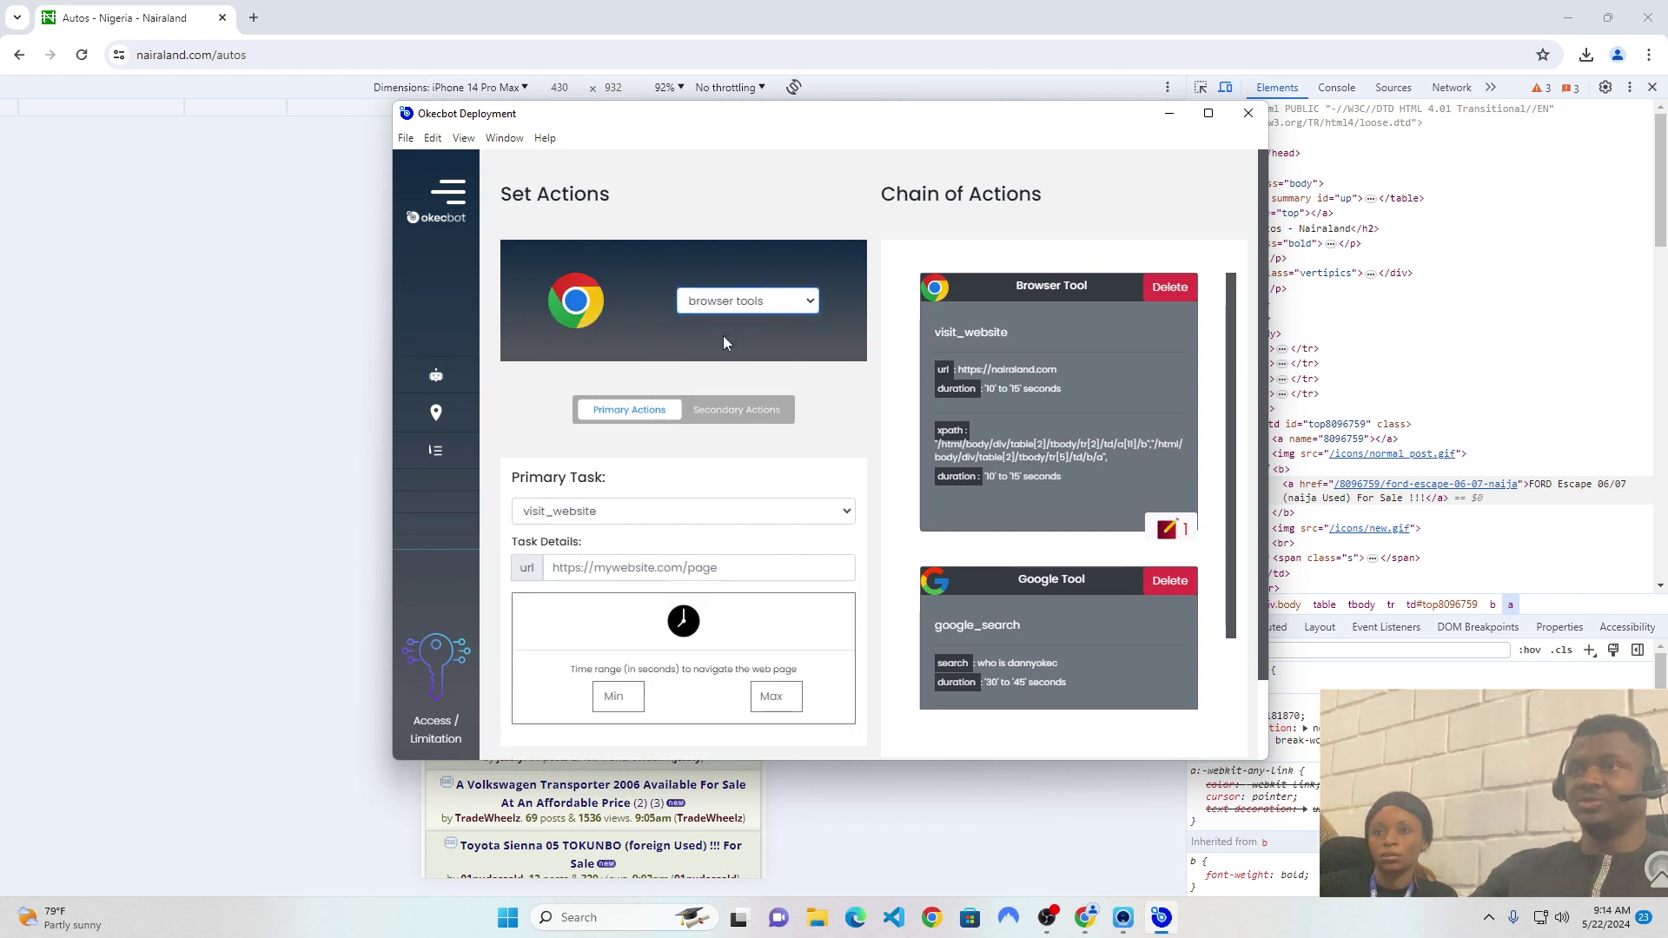
click(628, 567)
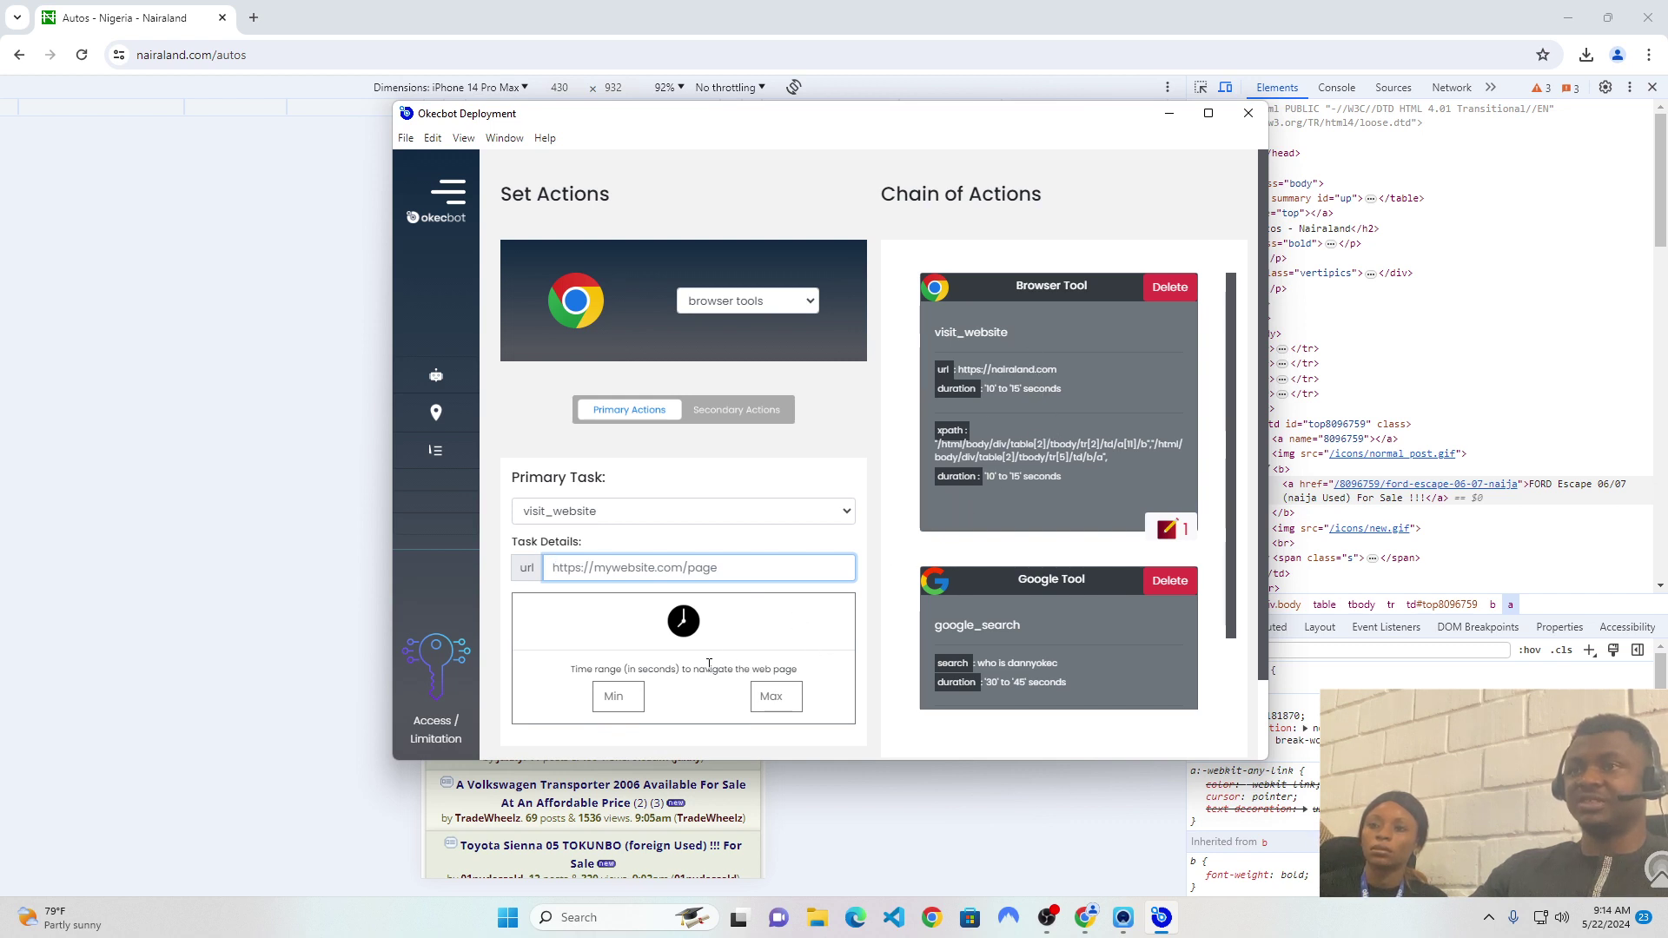
click(747, 410)
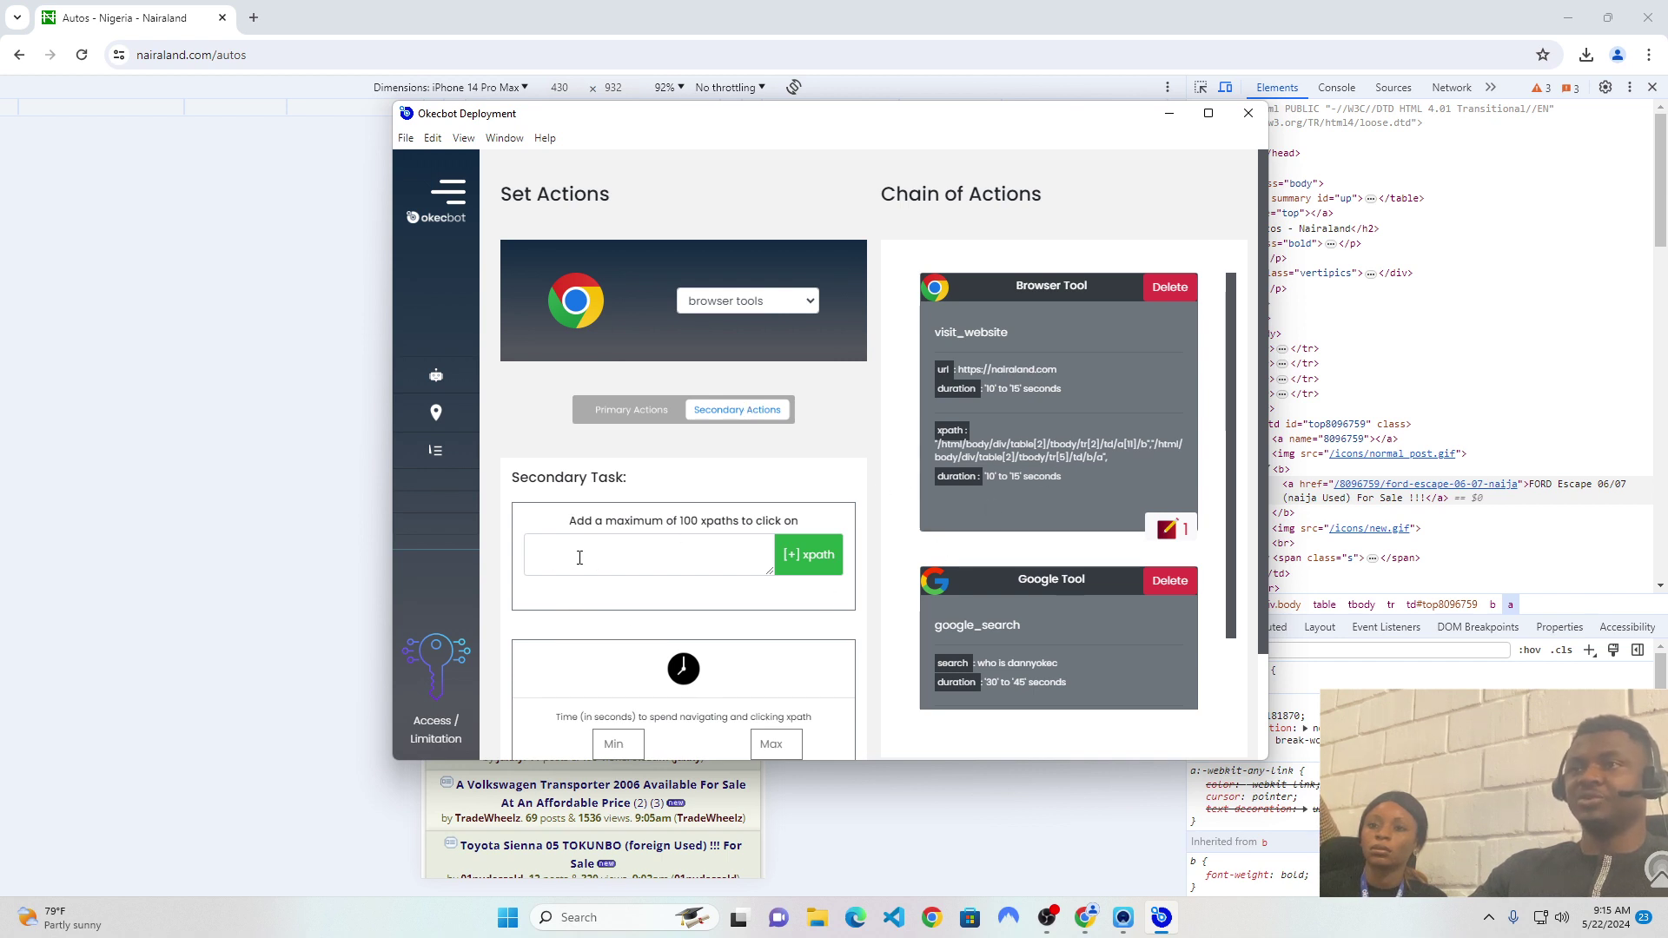
scroll(730, 619, down, 1)
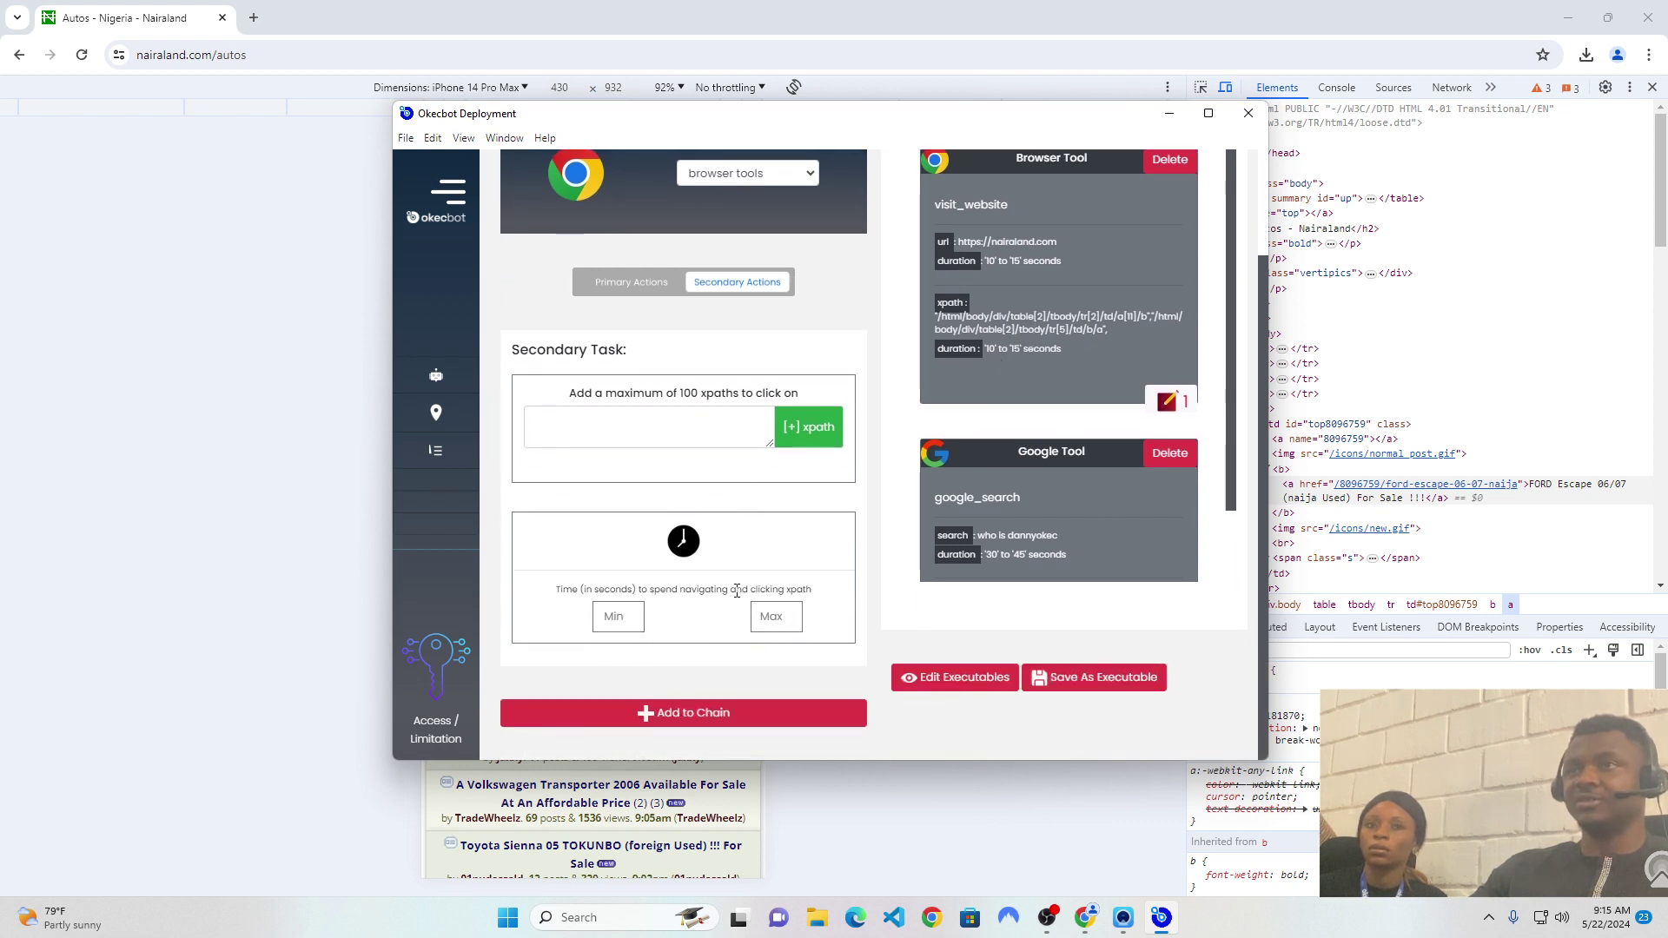
scroll(737, 592, up, 1)
click(786, 301)
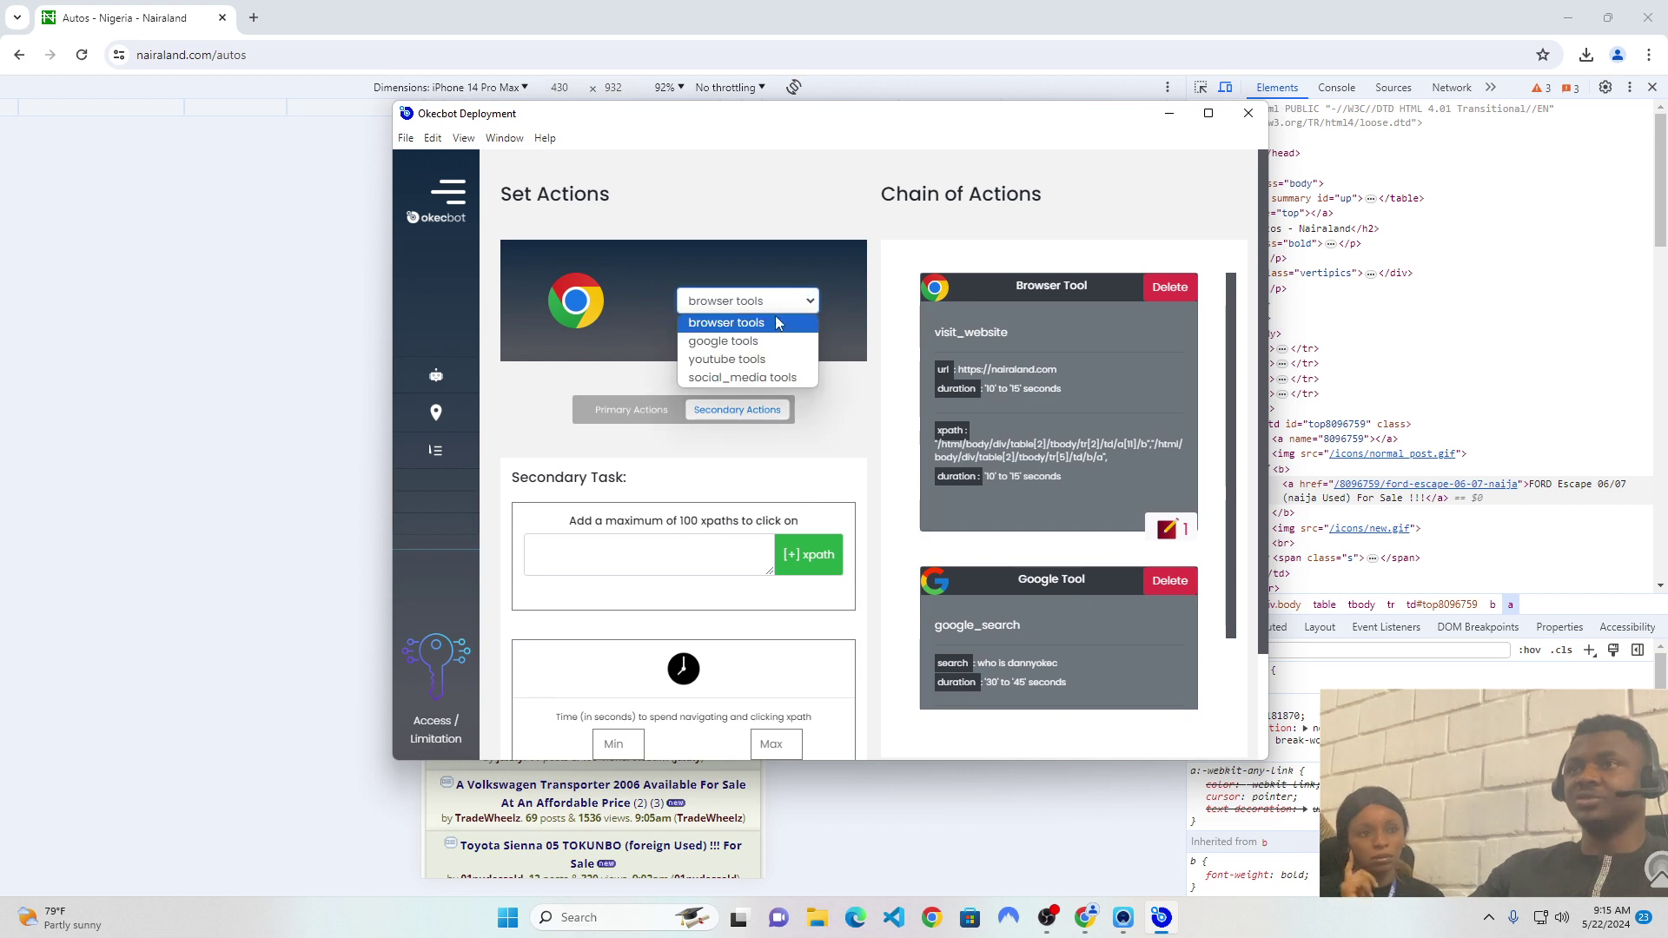
- Switch the action category to google tools, show its primary actions, and review the google_search entry in the chain
click(745, 341)
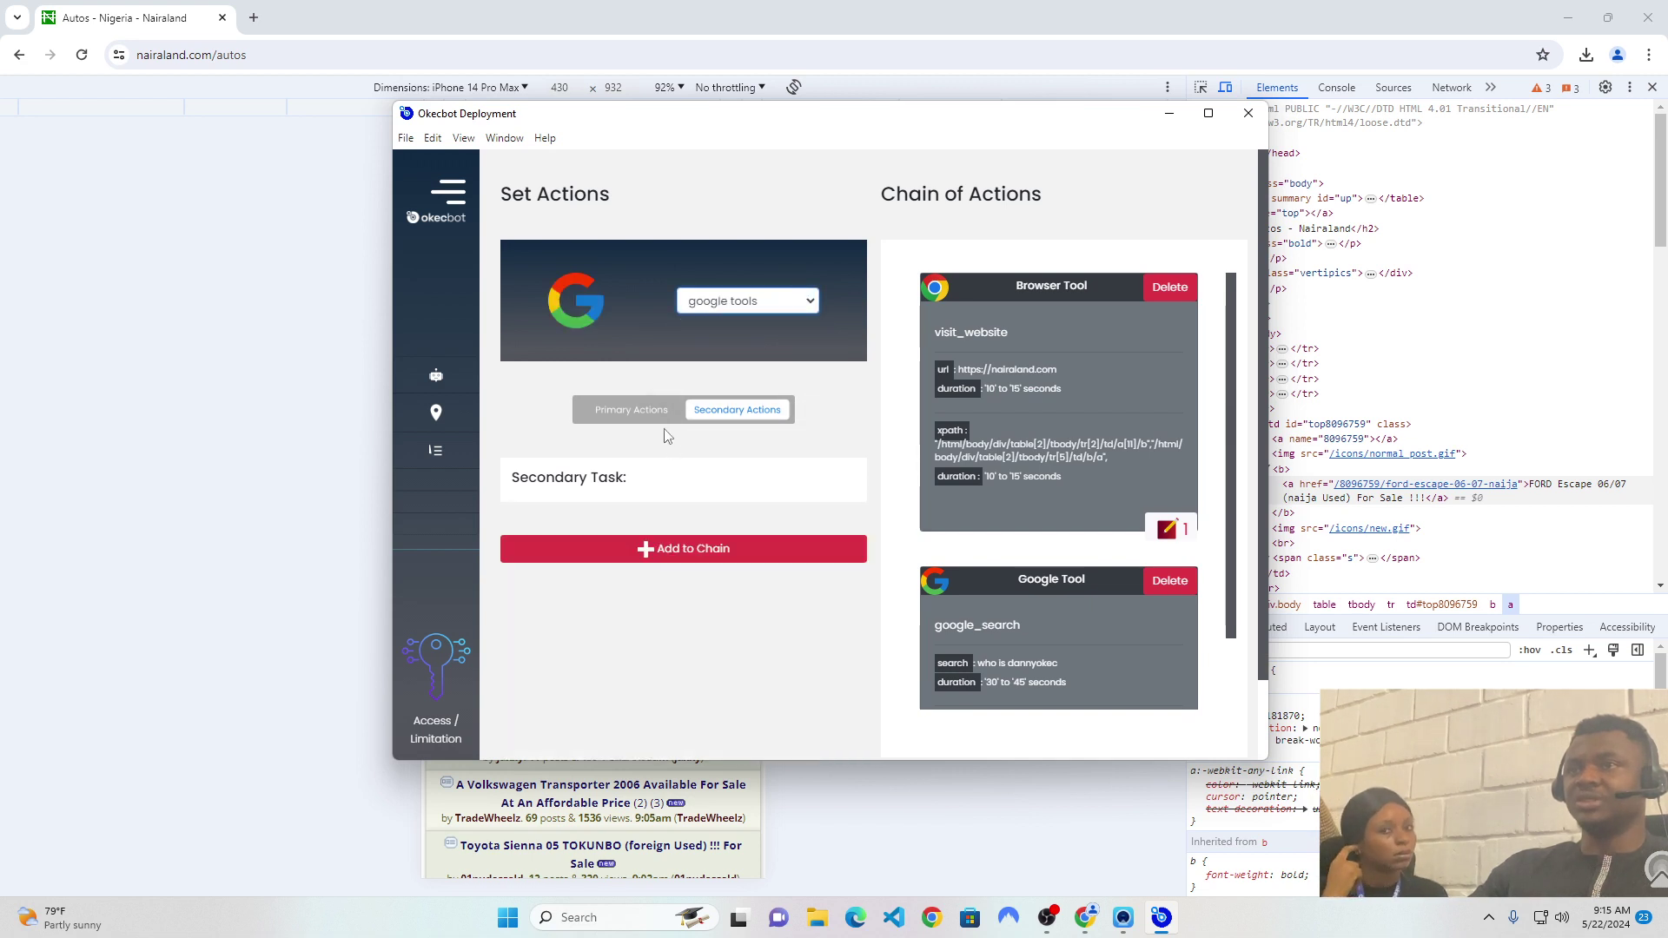
click(638, 410)
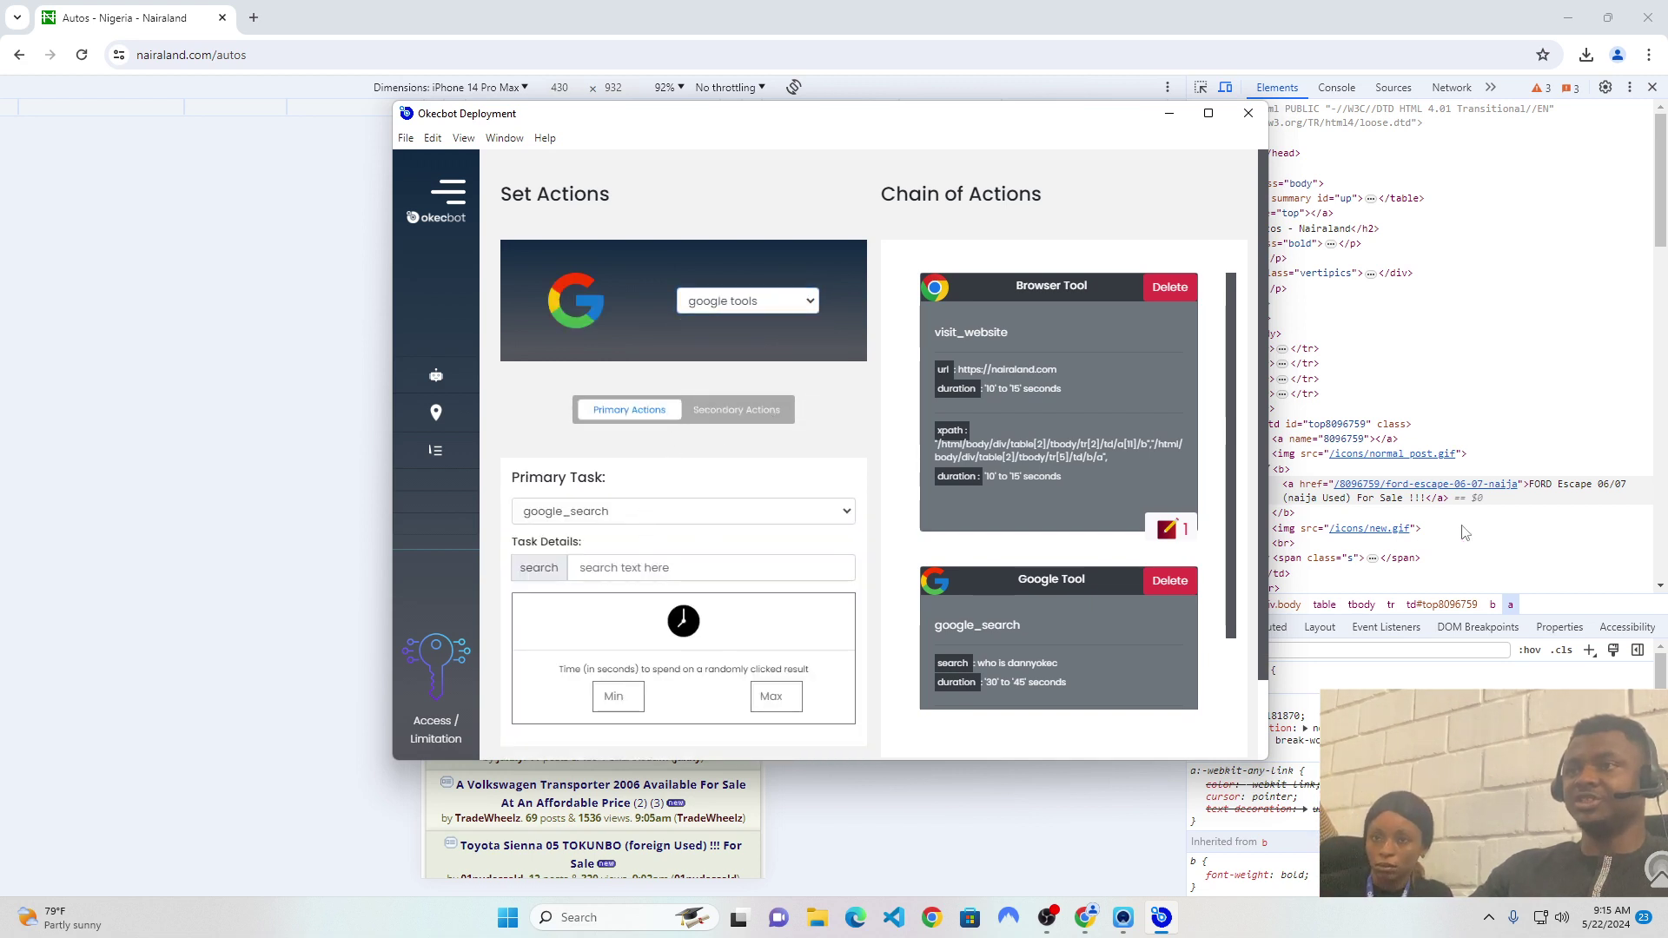
scroll(1465, 532, down, 2)
scroll(1079, 593, down, 1)
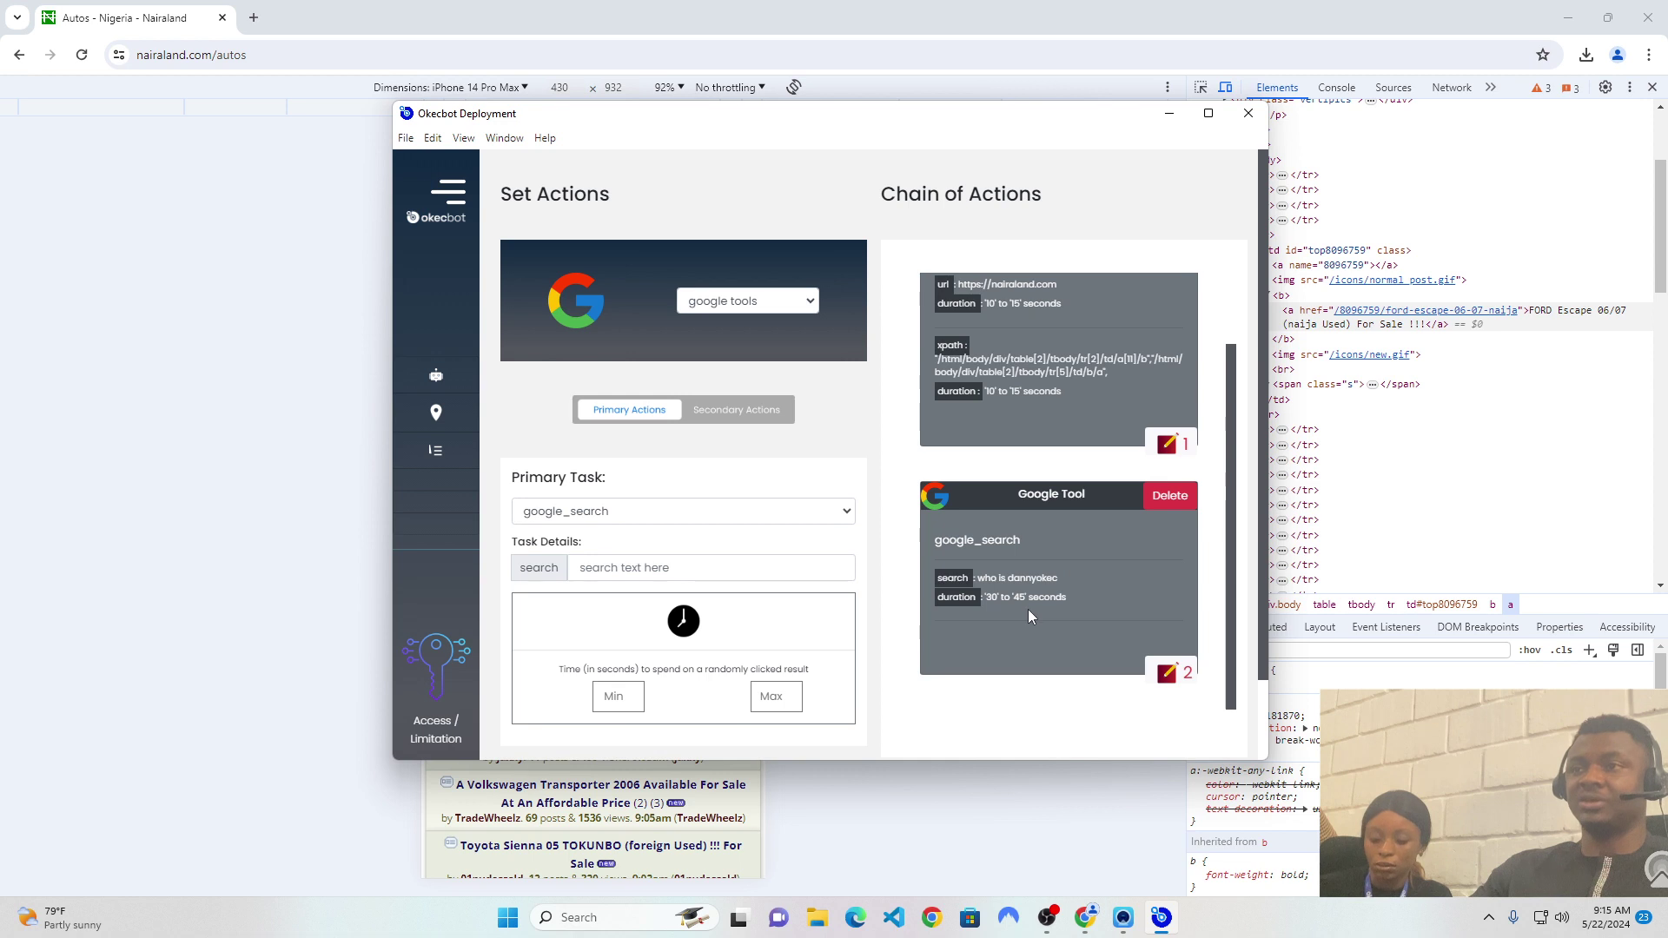
scroll(960, 699, down, 1)
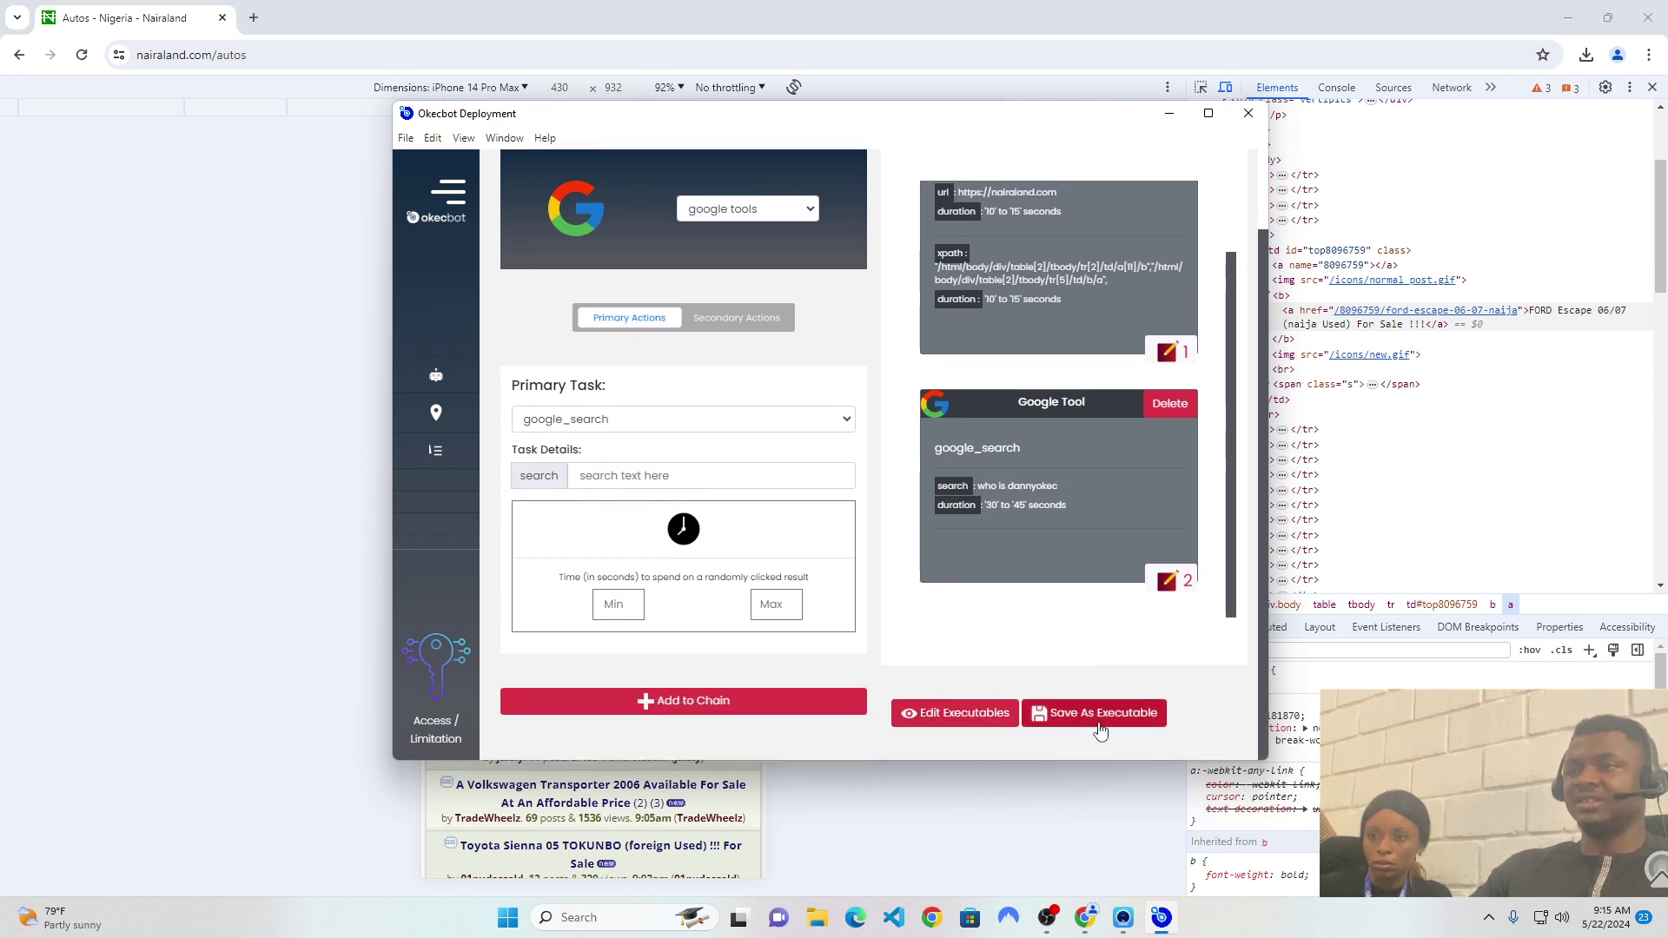
- Try to view the saved executables for editing, retry once, and close the dialog to return to the chain of actions
click(945, 714)
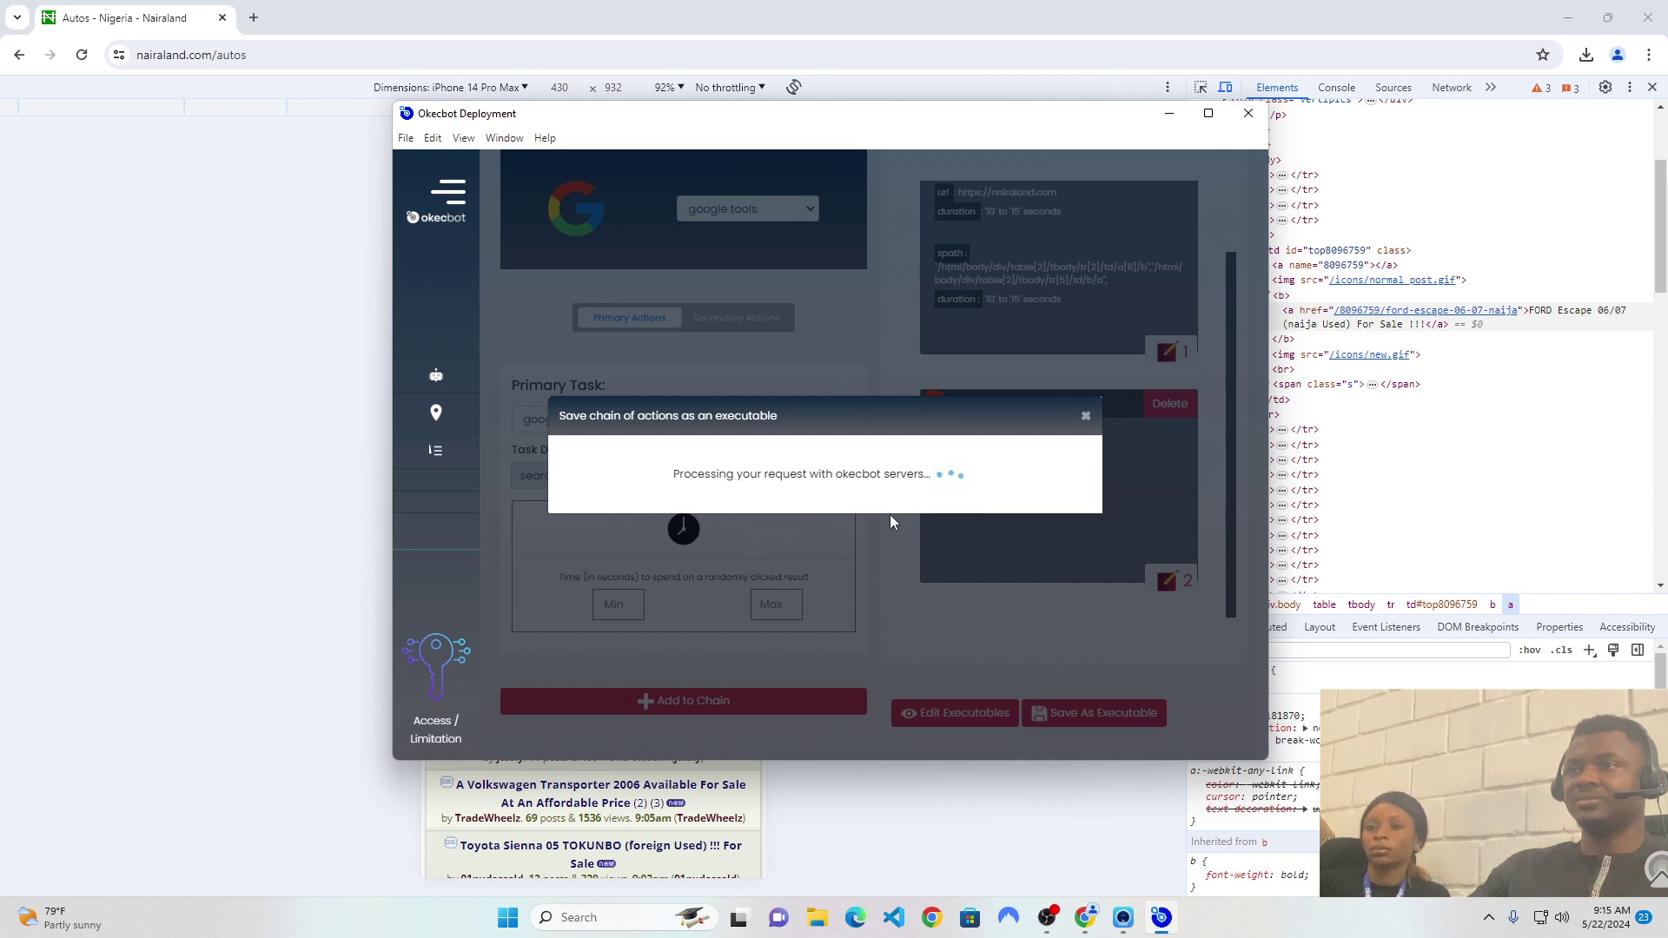
click(1085, 419)
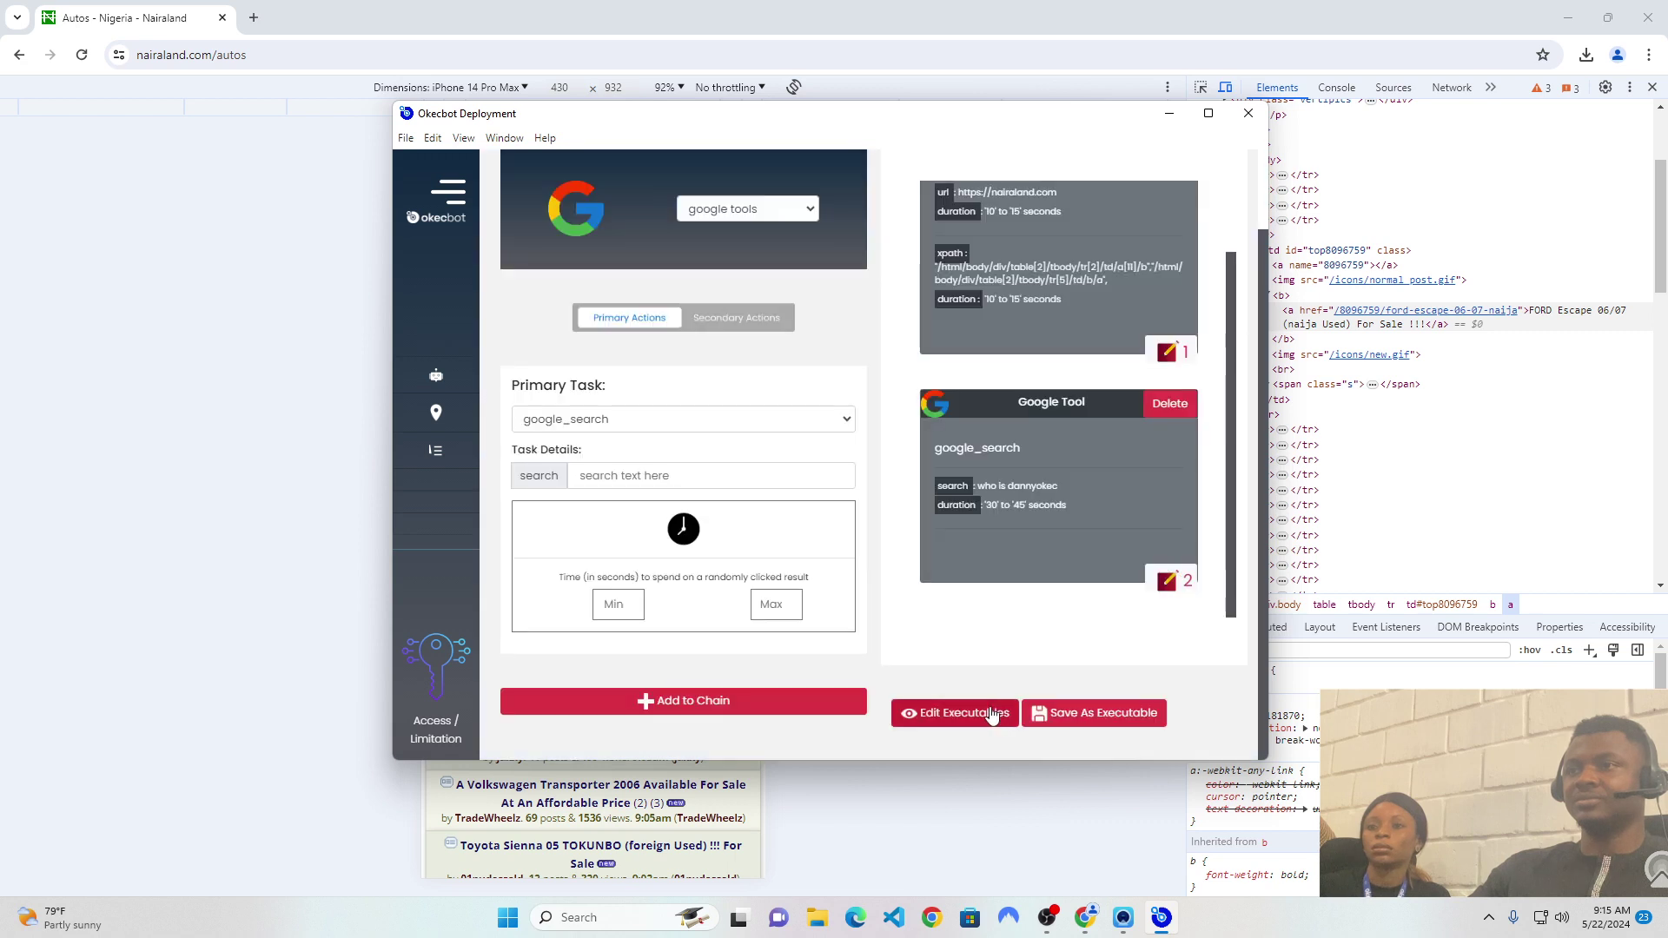
click(985, 708)
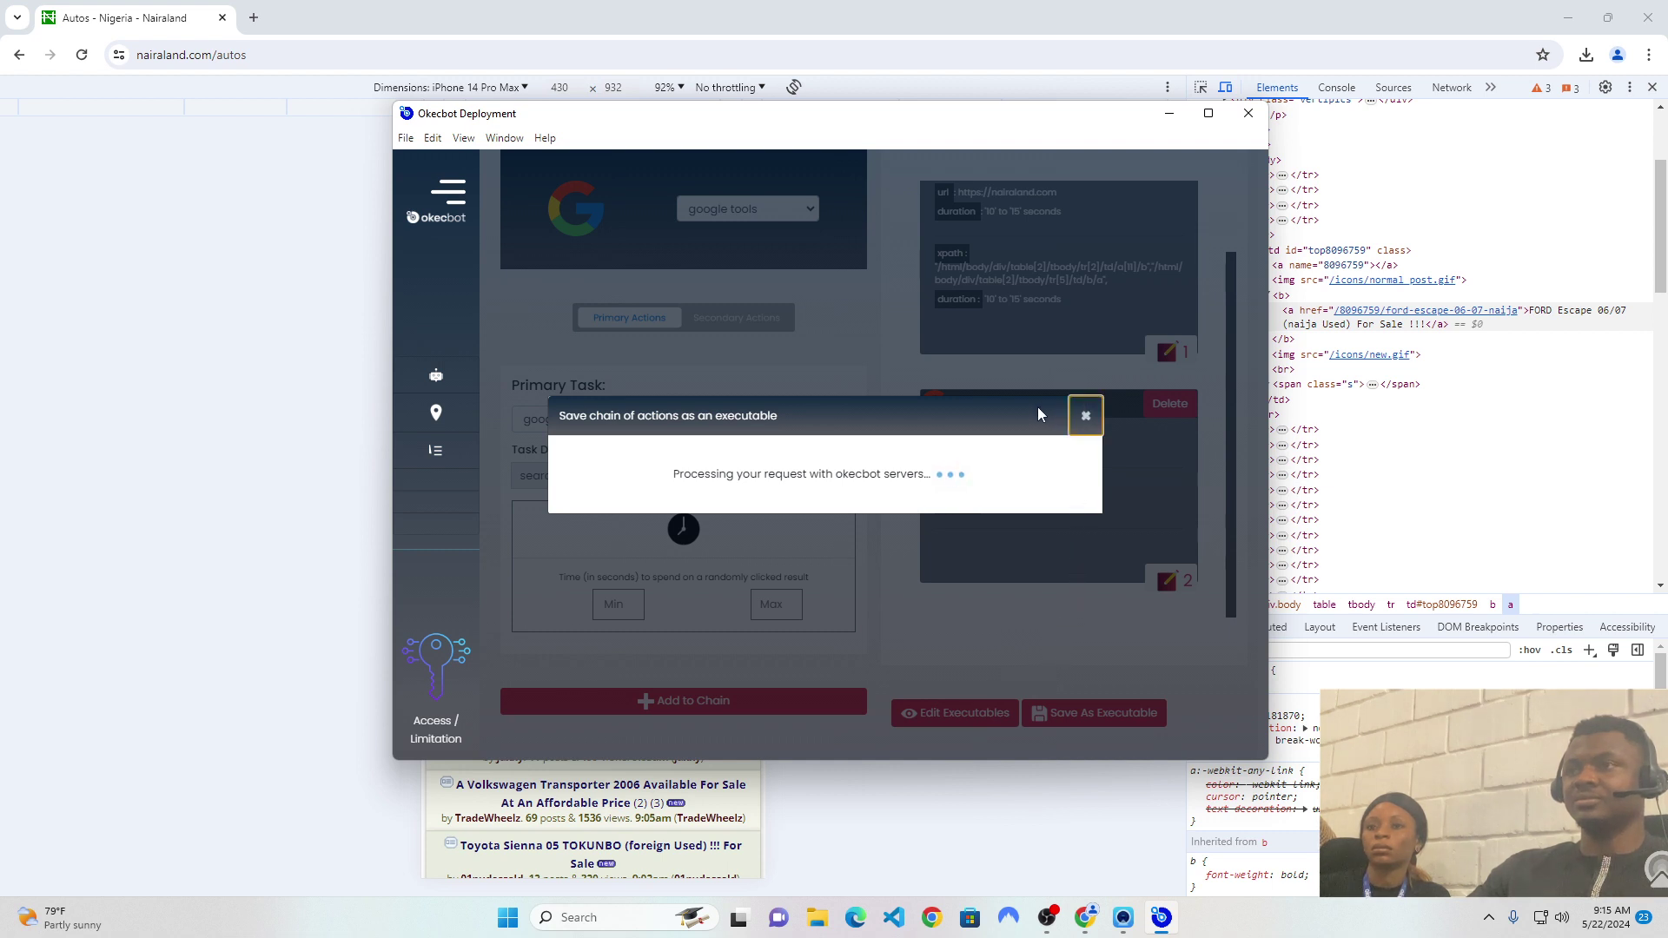
click(1085, 421)
scroll(856, 663, up, 1)
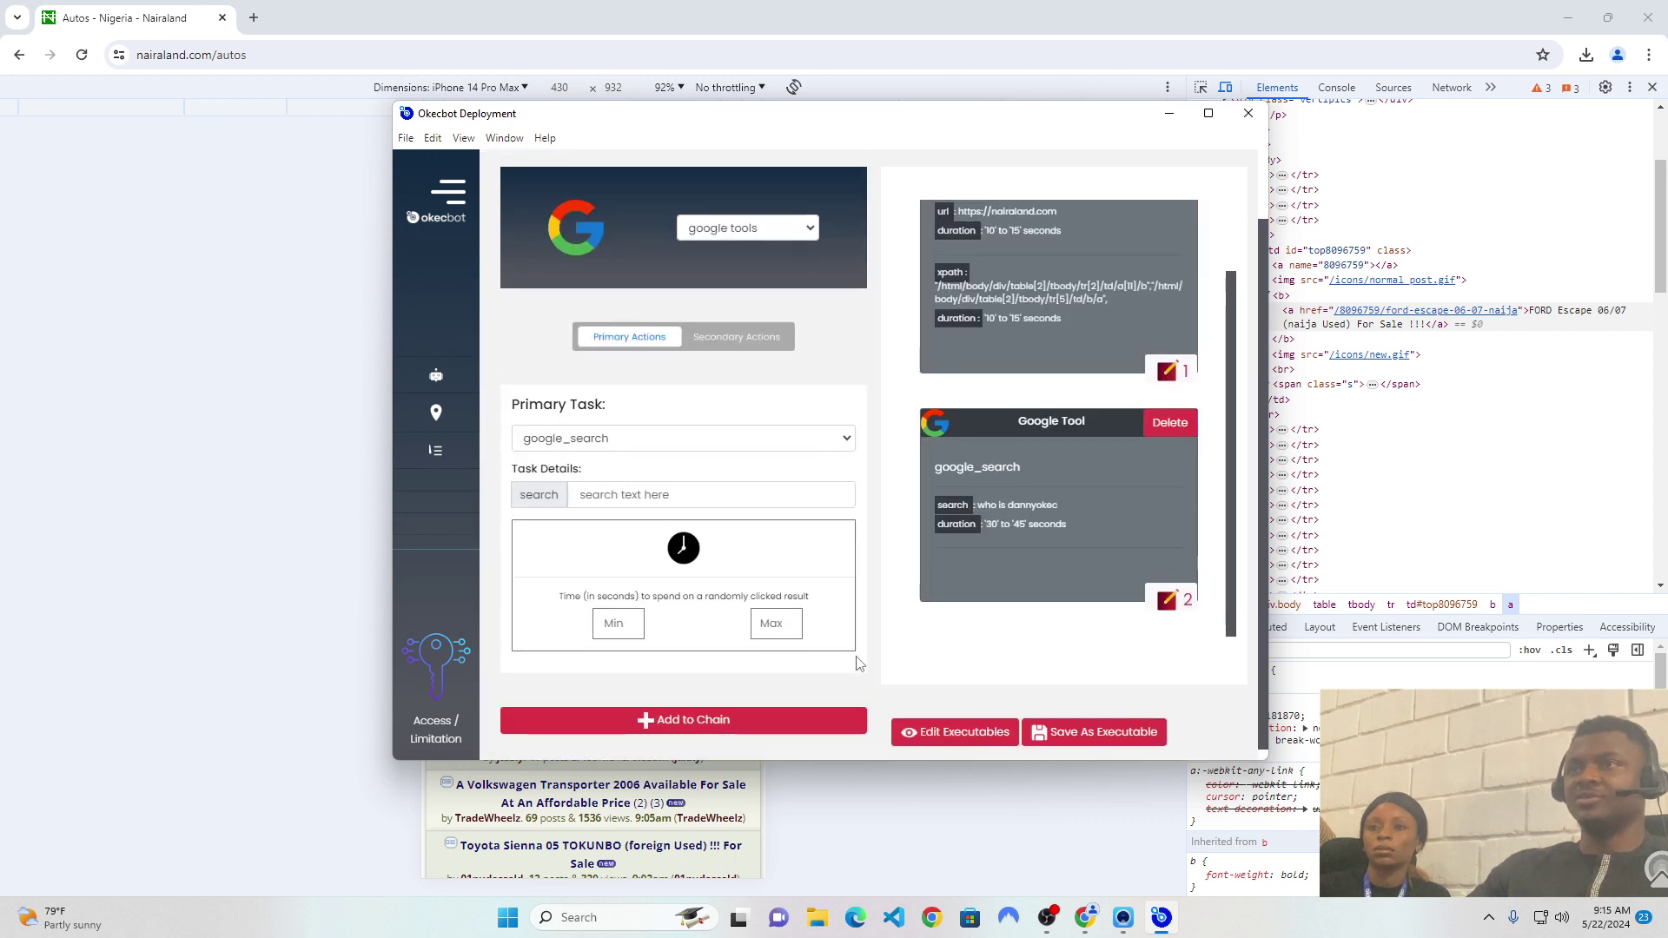
scroll(868, 643, up, 1)
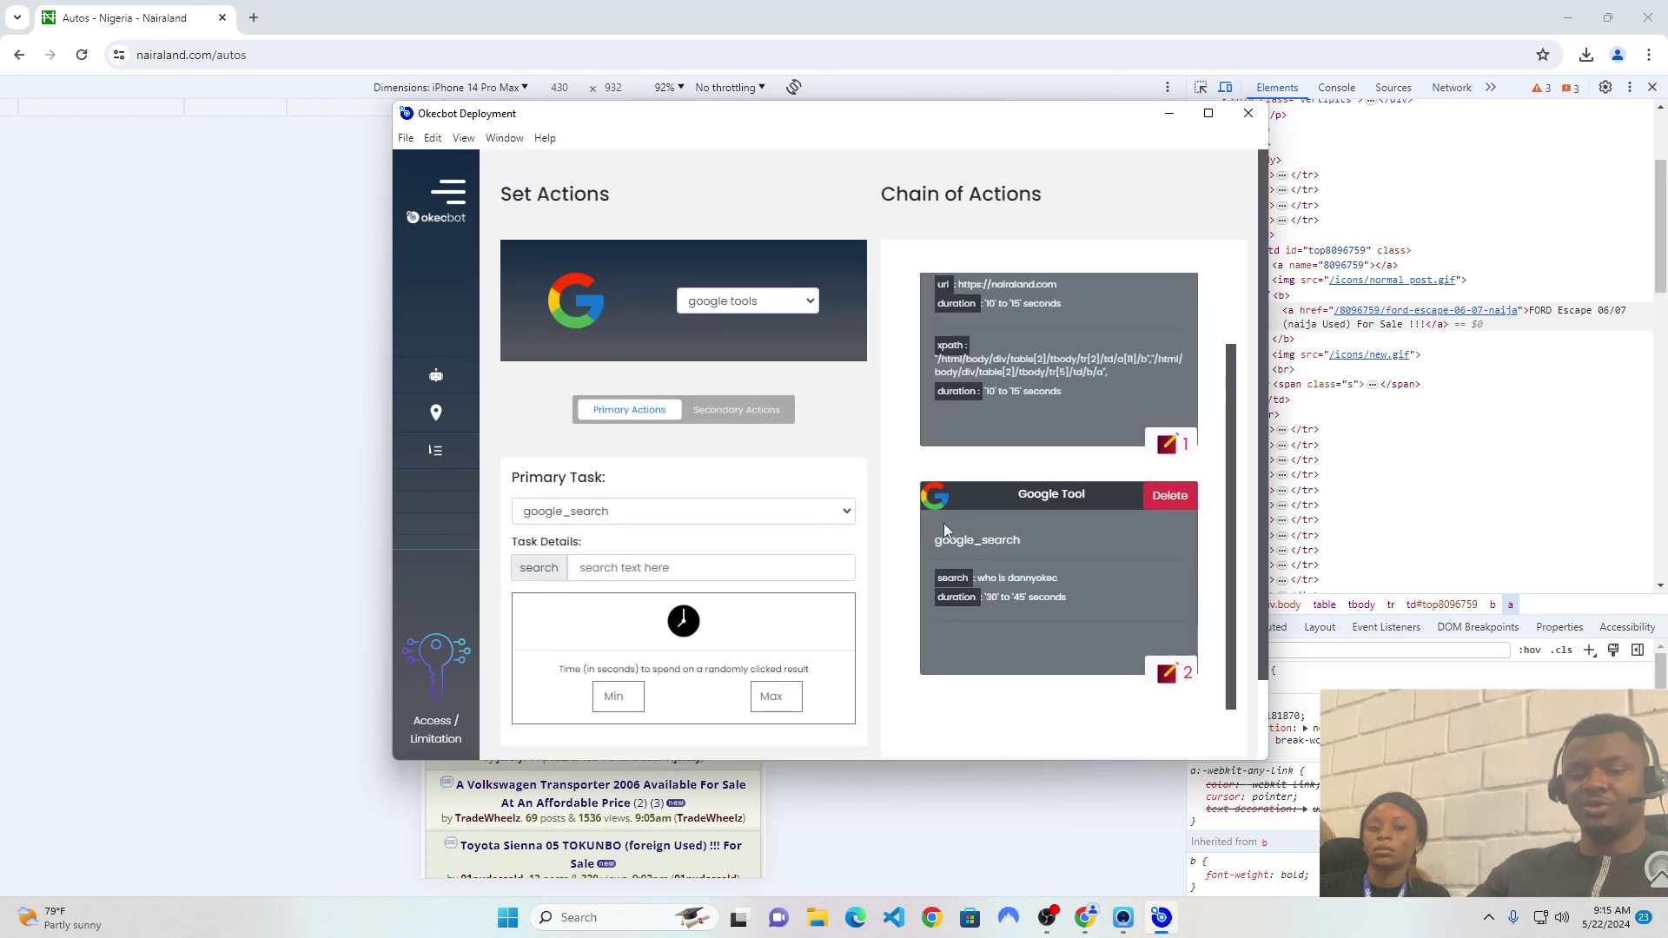